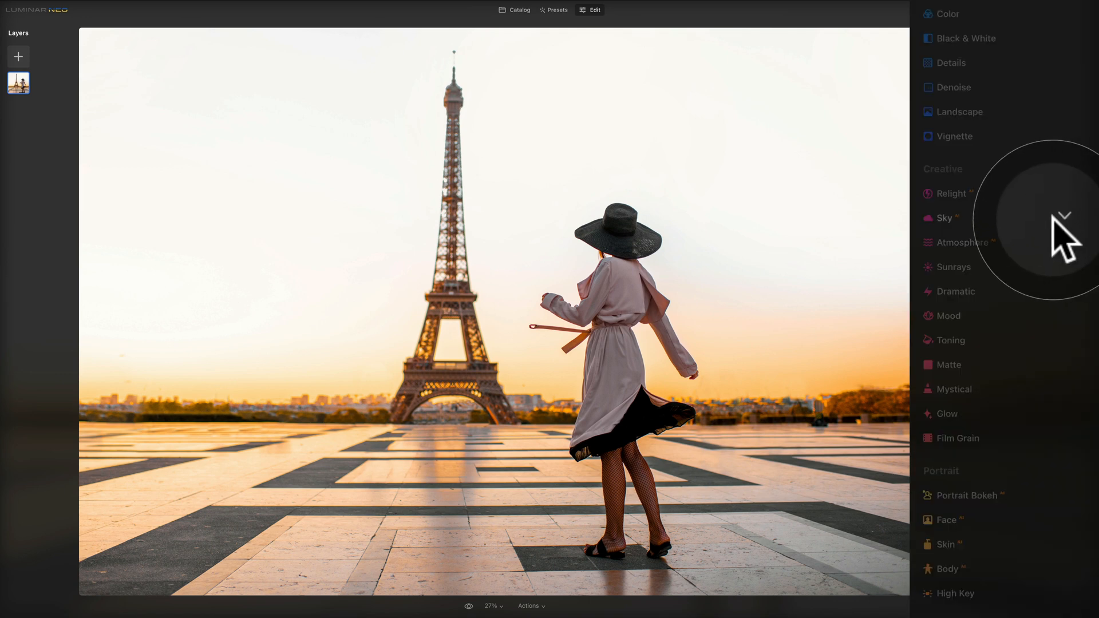
Step: Expand the Sky AI tool and open the Sample Skies folder in Finder
left_click(1064, 217)
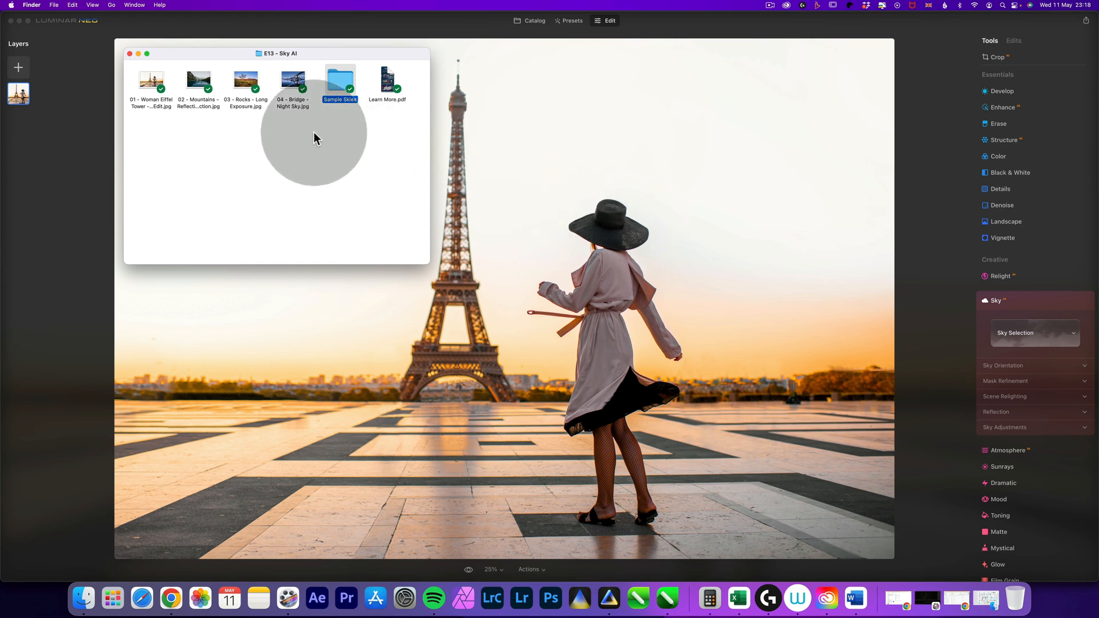
double_click(334, 82)
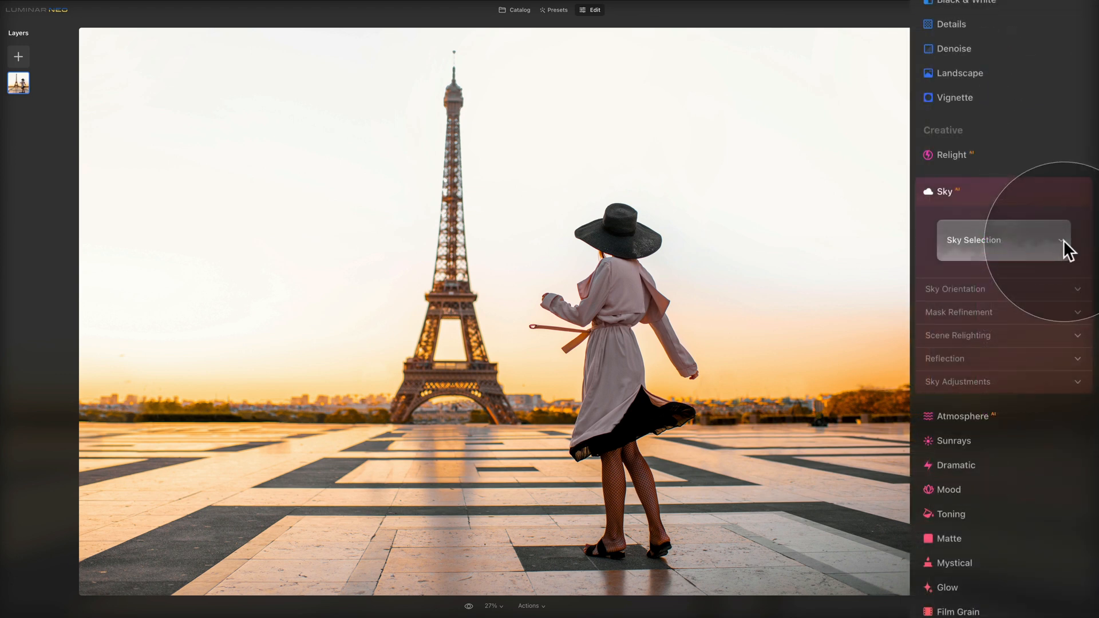
Step: Open the sky library and examine the skies offered under All Skies
left_click(1018, 240)
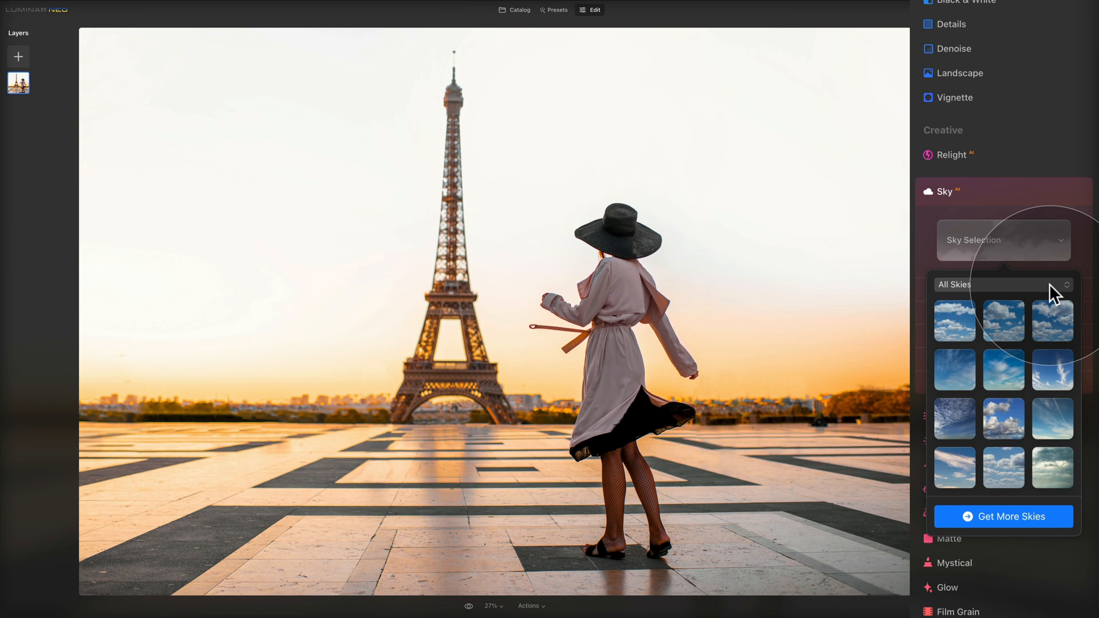
left_click(1054, 284)
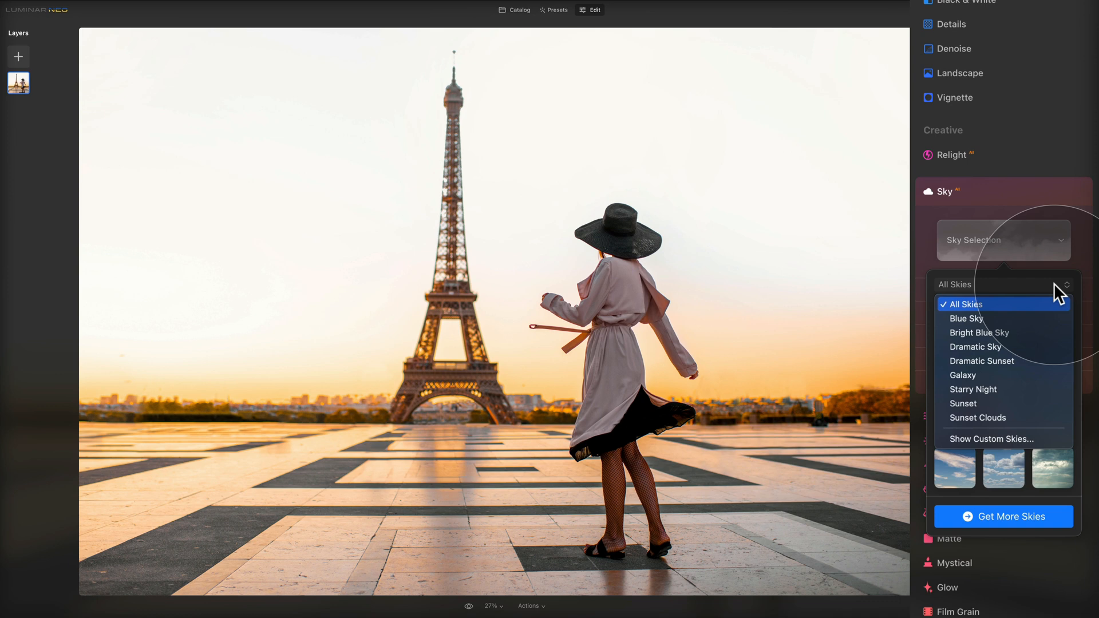
left_click(1050, 283)
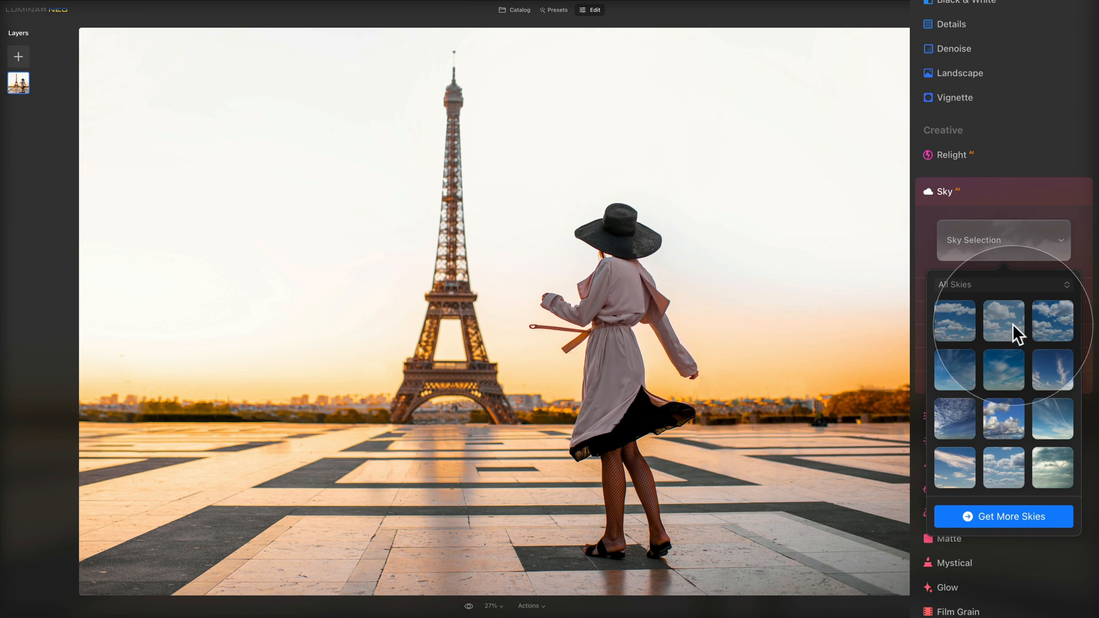
scroll(1012, 324, "down", 2)
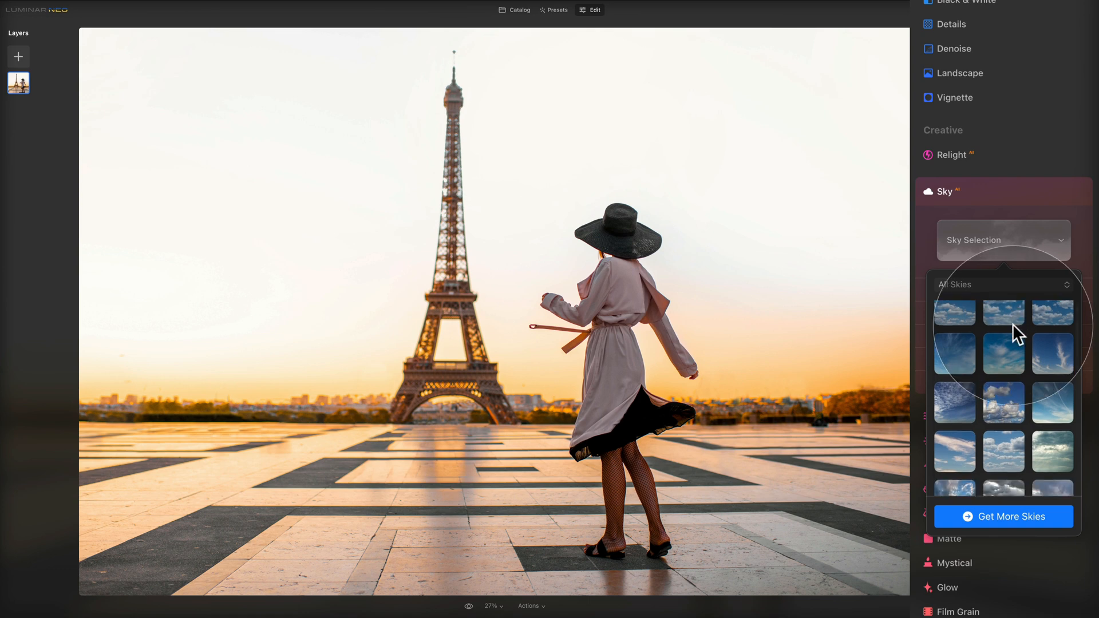
scroll(1011, 323, "down", 10)
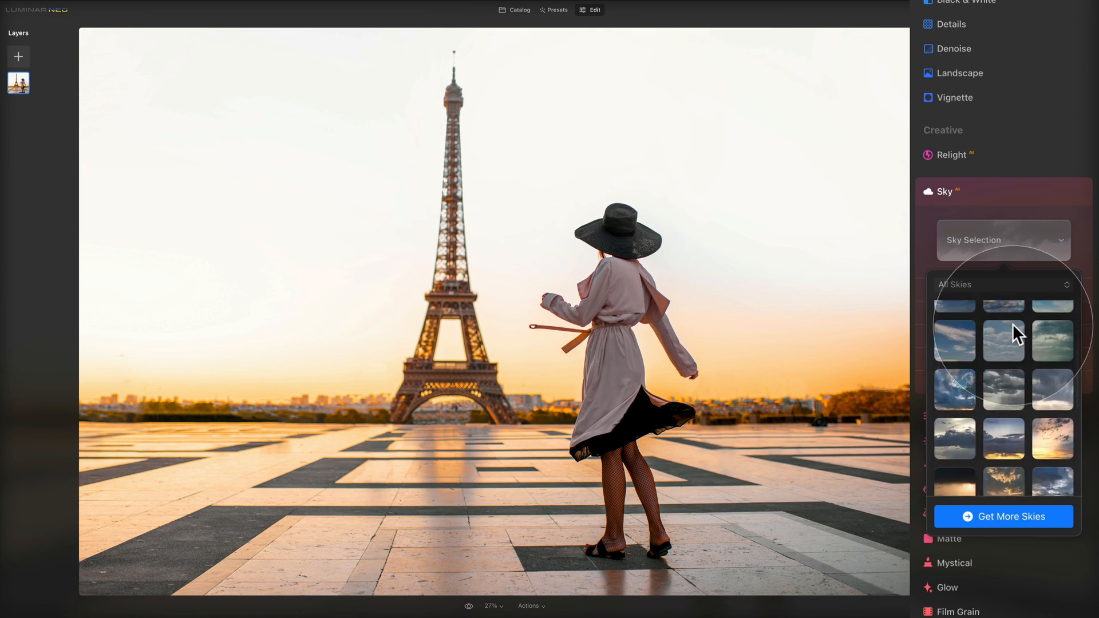
scroll(1011, 326, "down", 6)
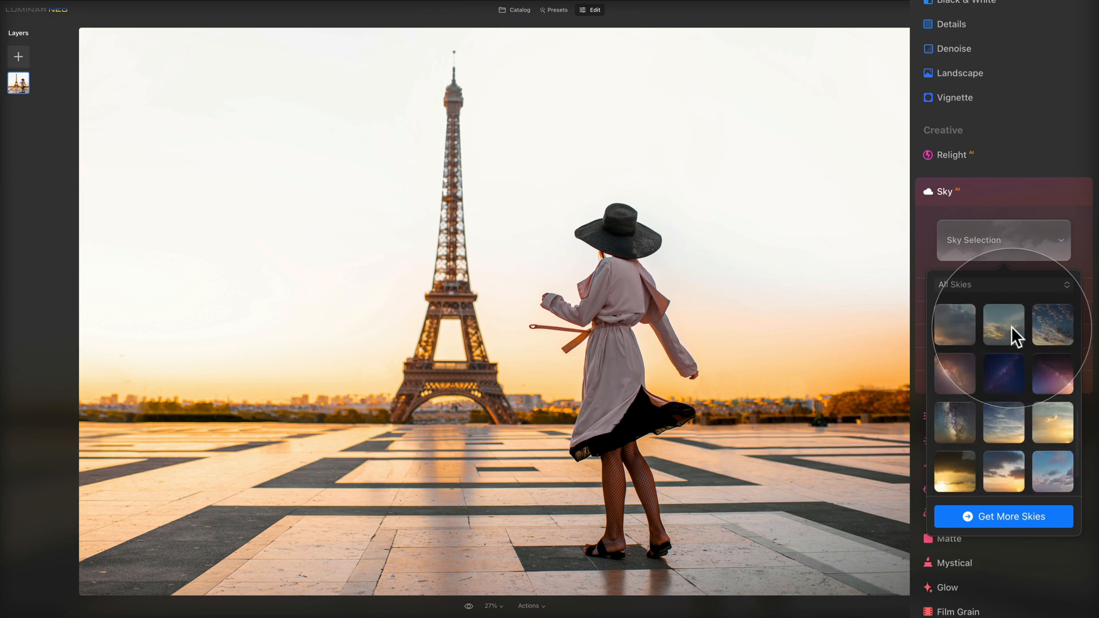
Step: Filter the sky library by Blue Sky and Bright Blue Sky, return to All Skies, and collapse the Sky tool
left_click(1009, 284)
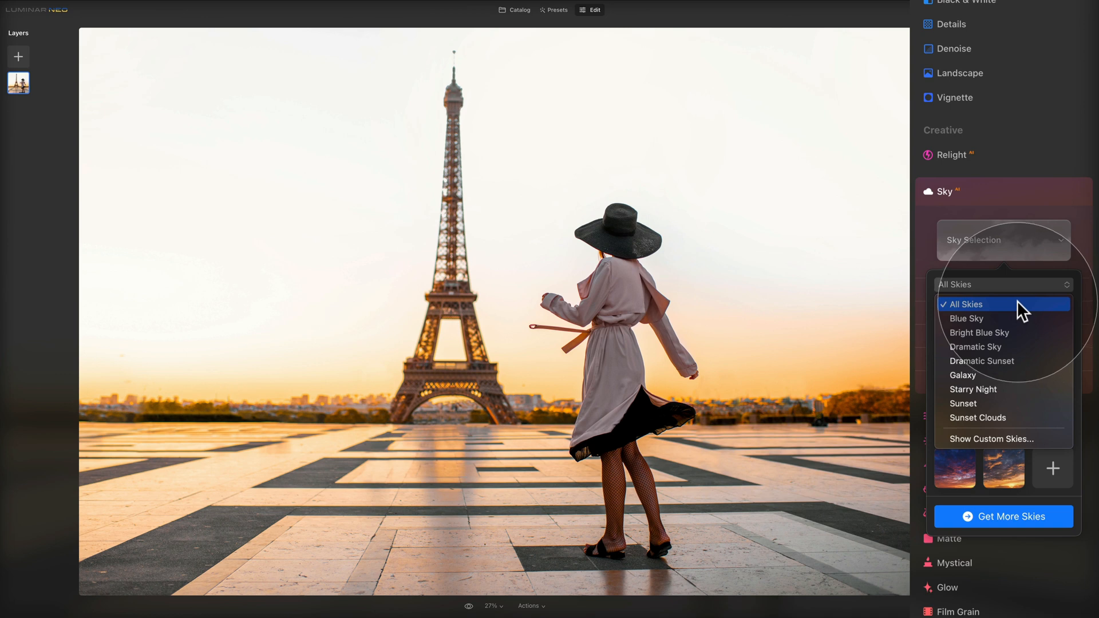
left_click(1013, 318)
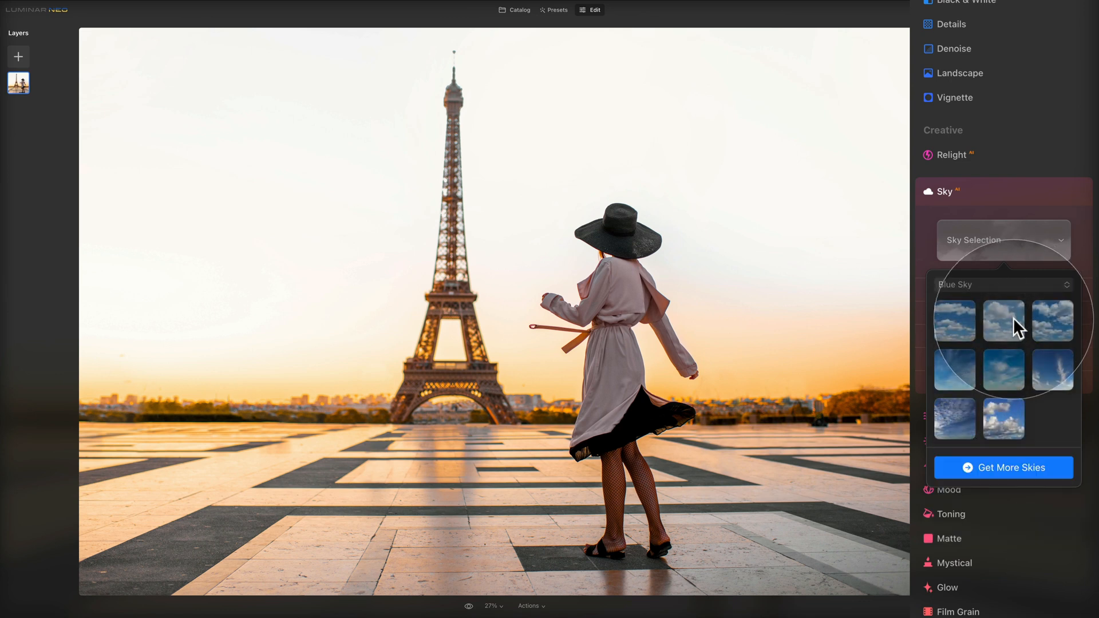
left_click(1009, 285)
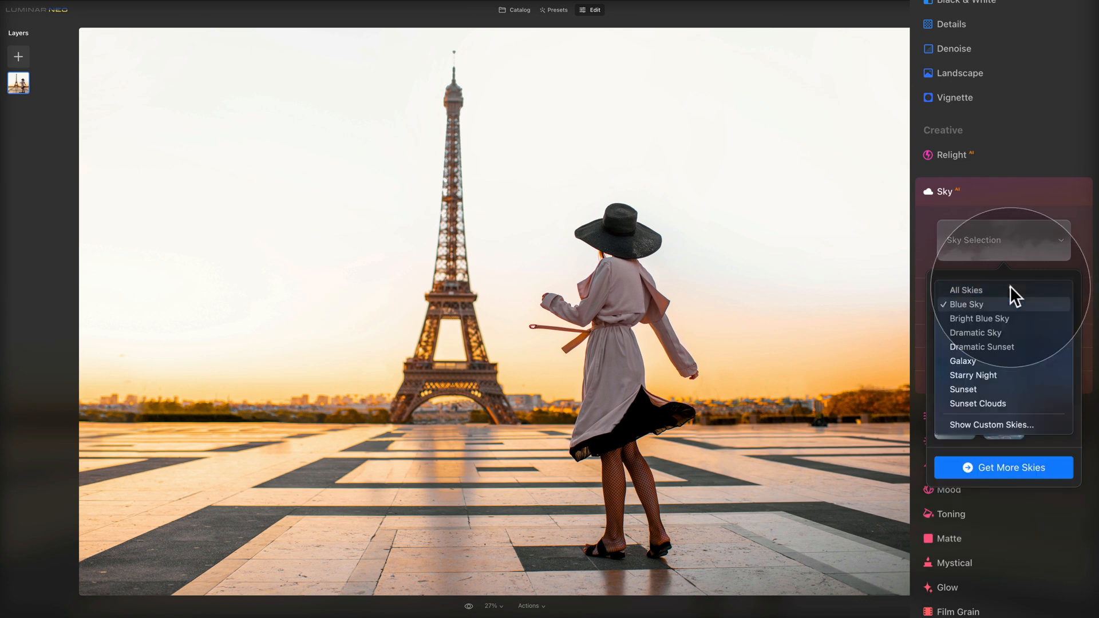
left_click(1009, 317)
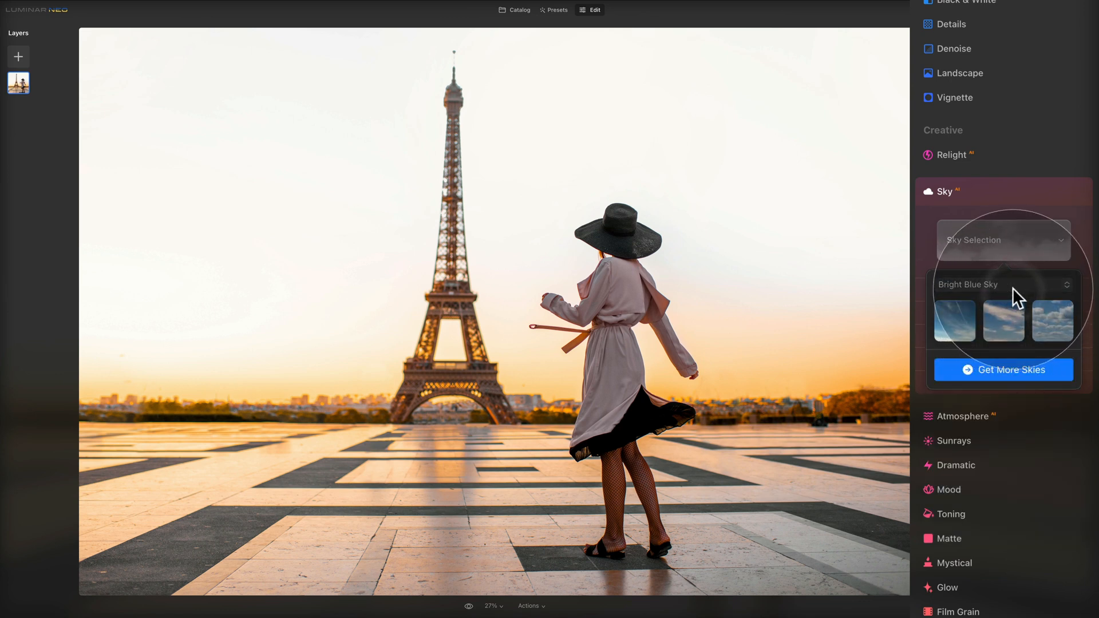
left_click(1011, 287)
left_click(1007, 276)
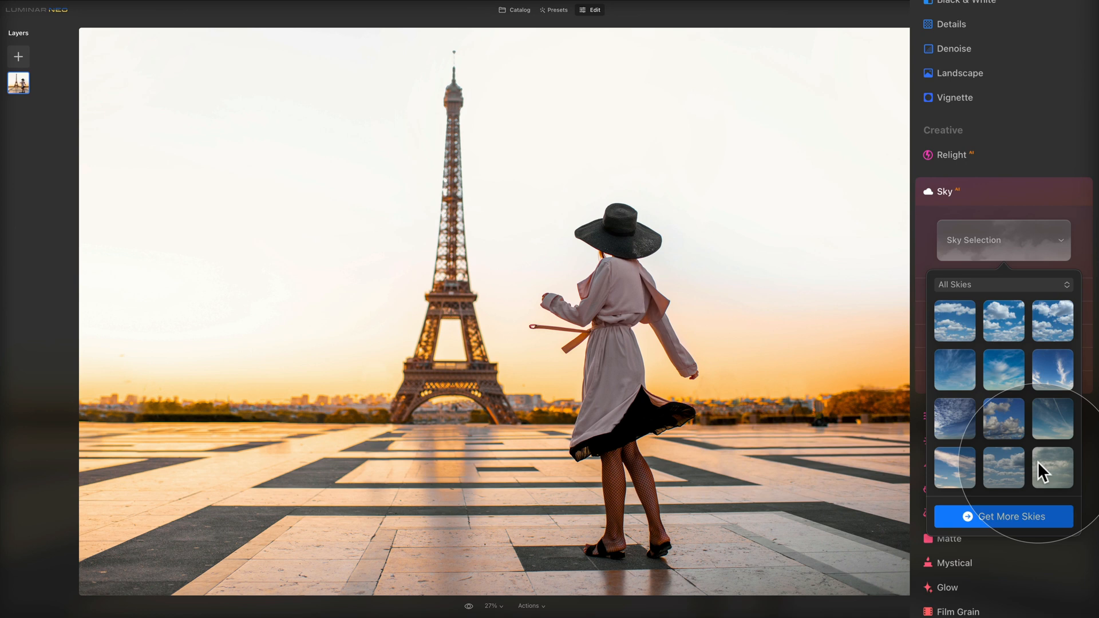
left_click(1032, 198)
left_click(1032, 198)
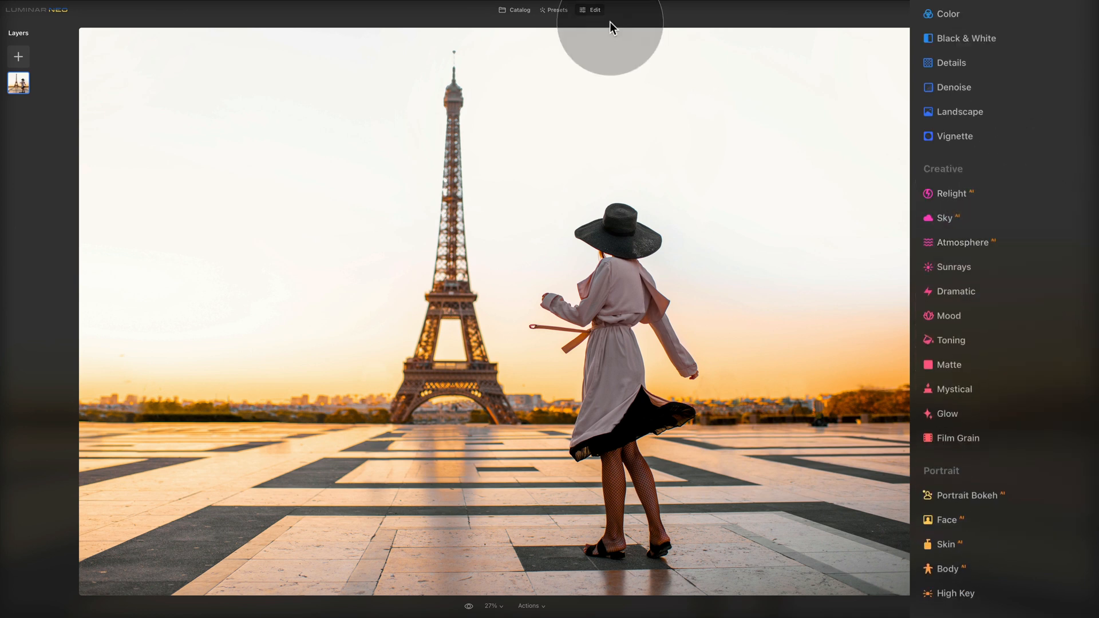
Step: Add CP - 01 - Golden Hour.jpg from the Sample Skies folder as a custom sky replacing the photo's sky
left_click(961, 222)
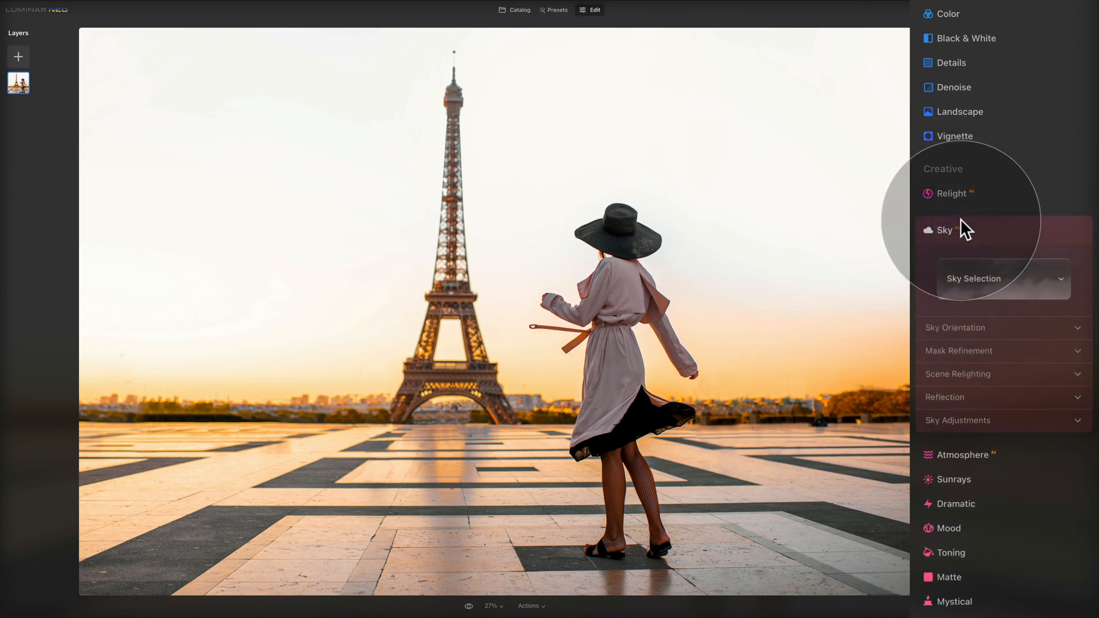
left_click(1018, 281)
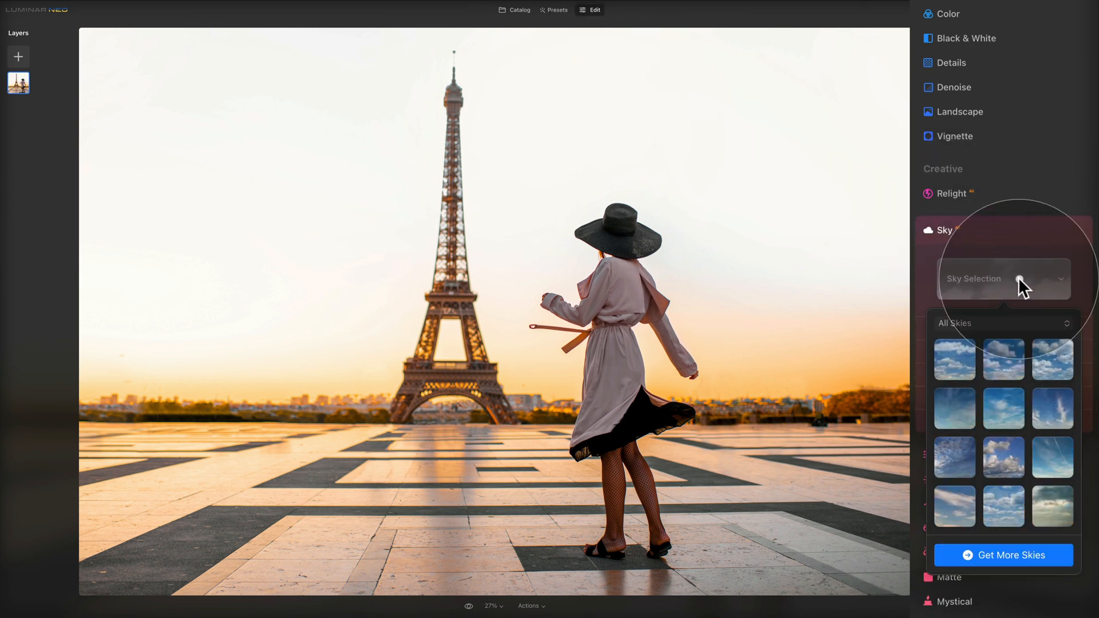
left_click(1020, 322)
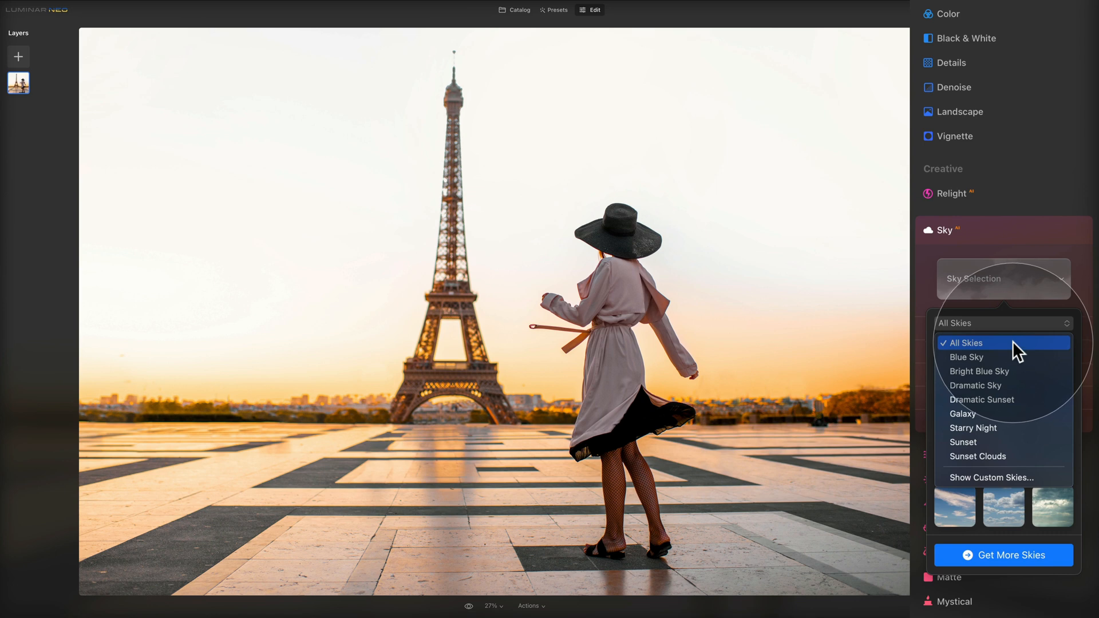
left_click(1011, 342)
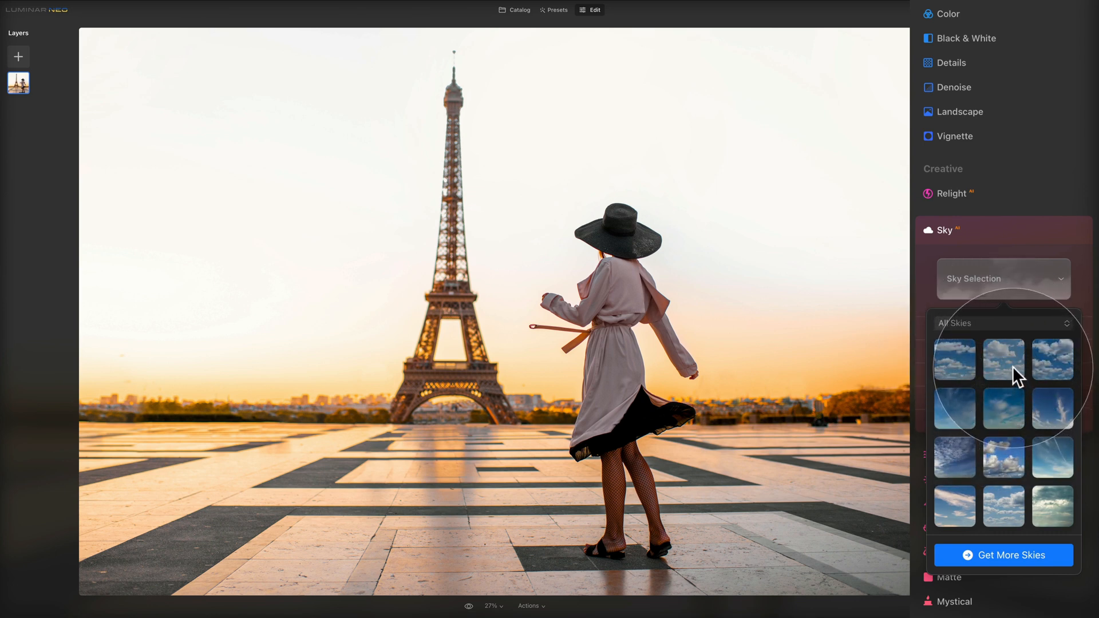
scroll(1012, 366, "down", 5)
scroll(1007, 400, "down", 3)
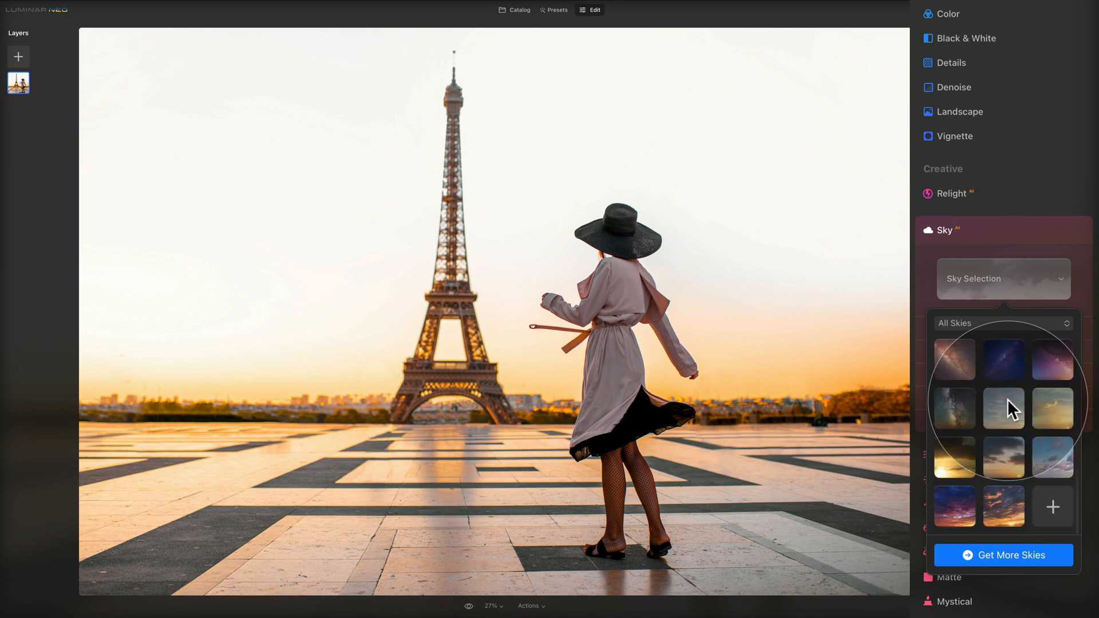
left_click(1039, 502)
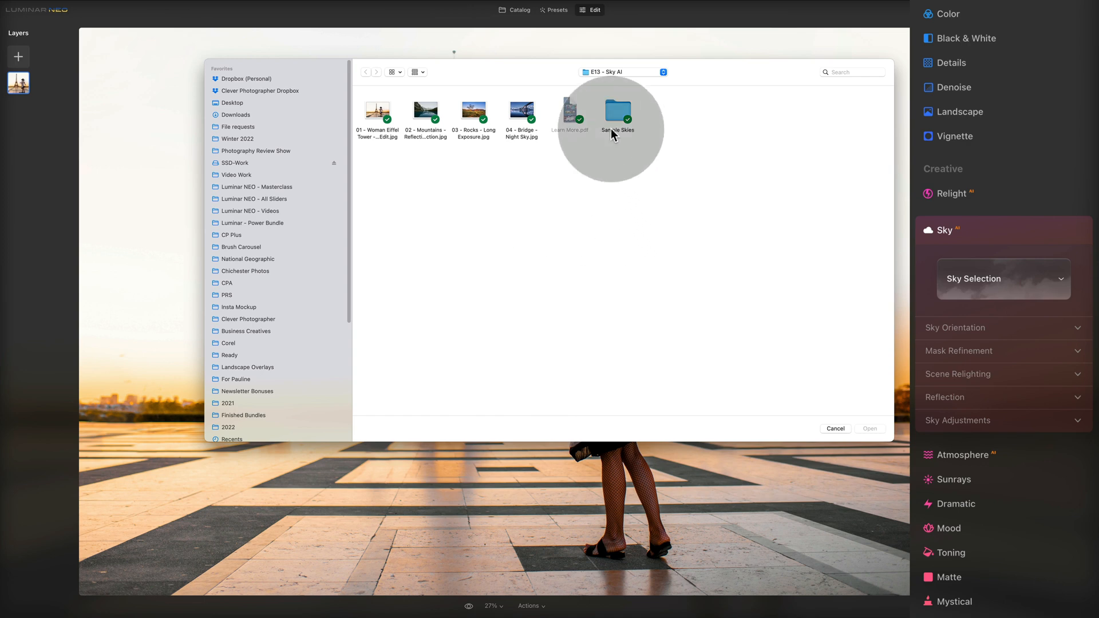
double_click(616, 111)
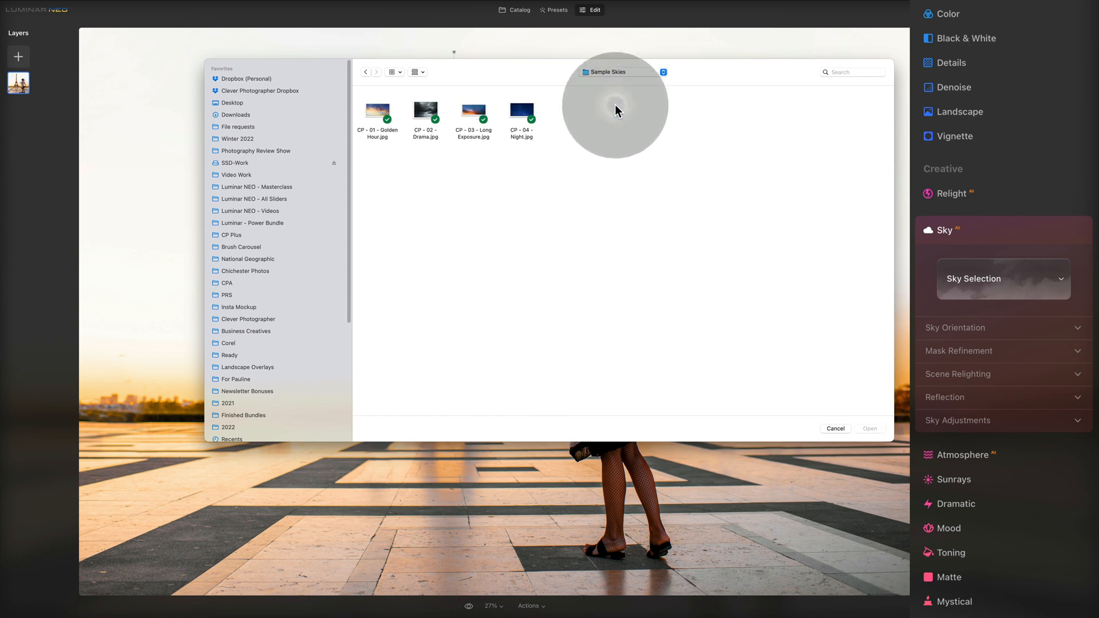
left_click(375, 110)
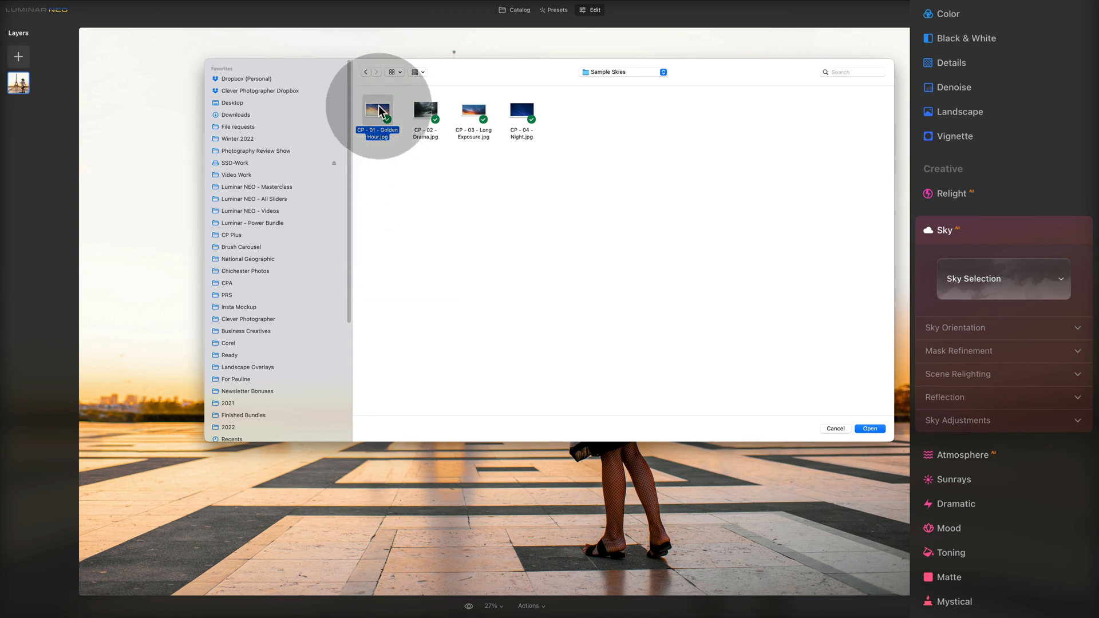
left_click(880, 429)
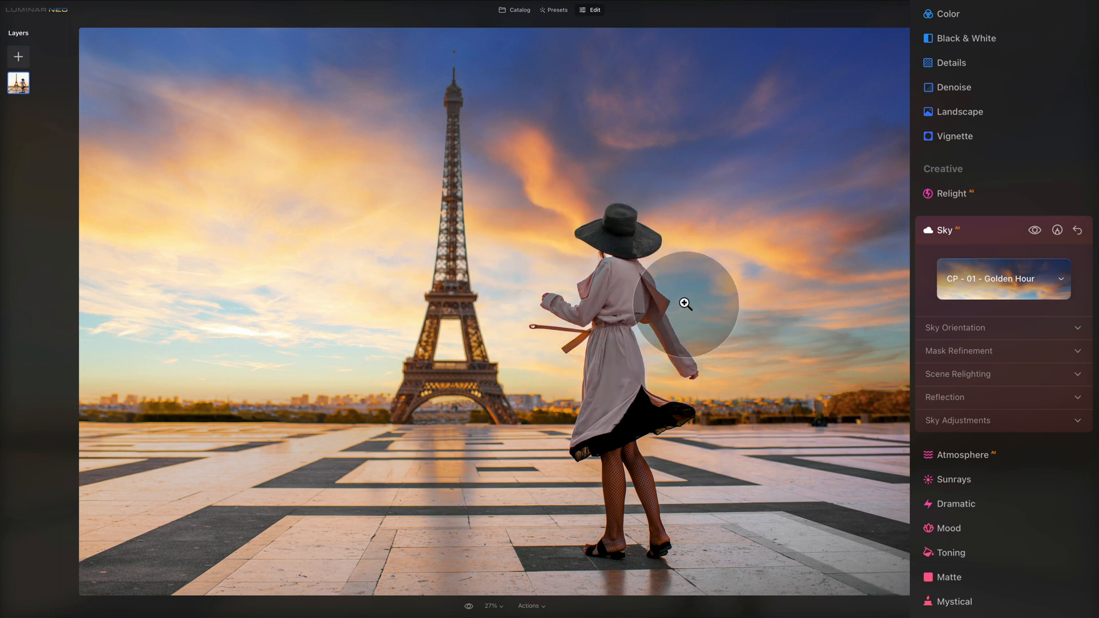
Step: Show the Custom sky category and add CP - 02 - Drama.jpg from Sample Skies as the photo's replacement sky
left_click(1046, 281)
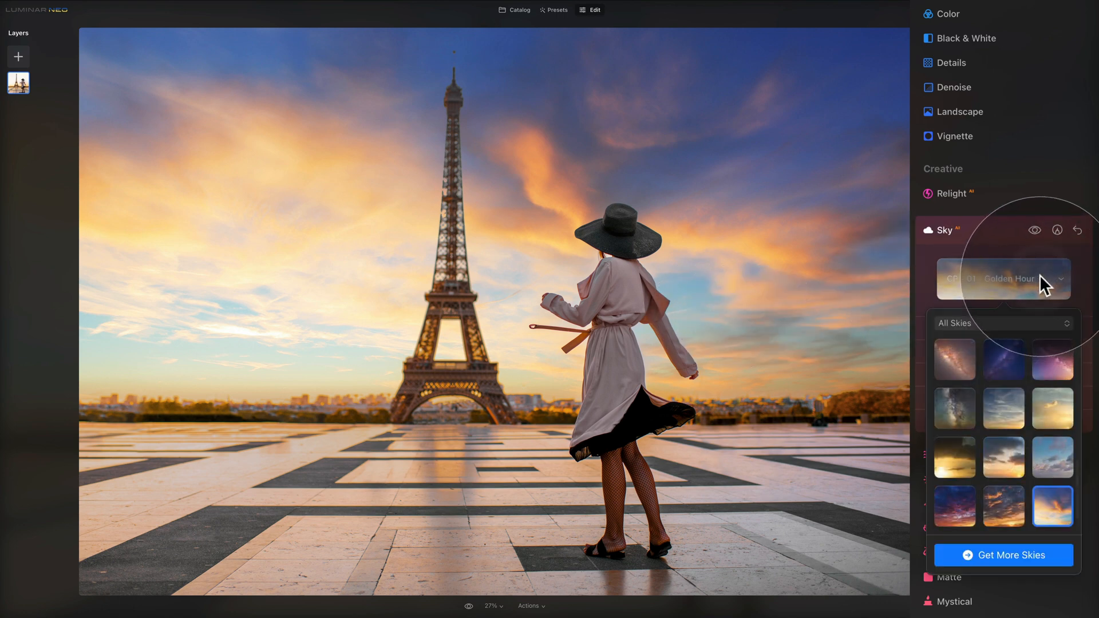
left_click(1031, 318)
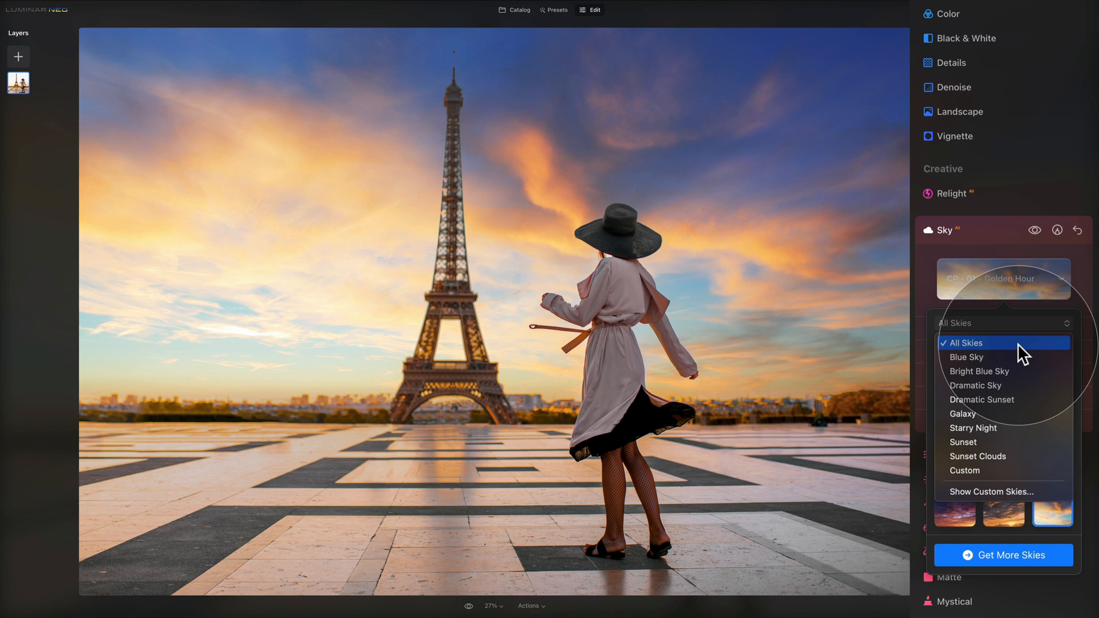
left_click(1020, 469)
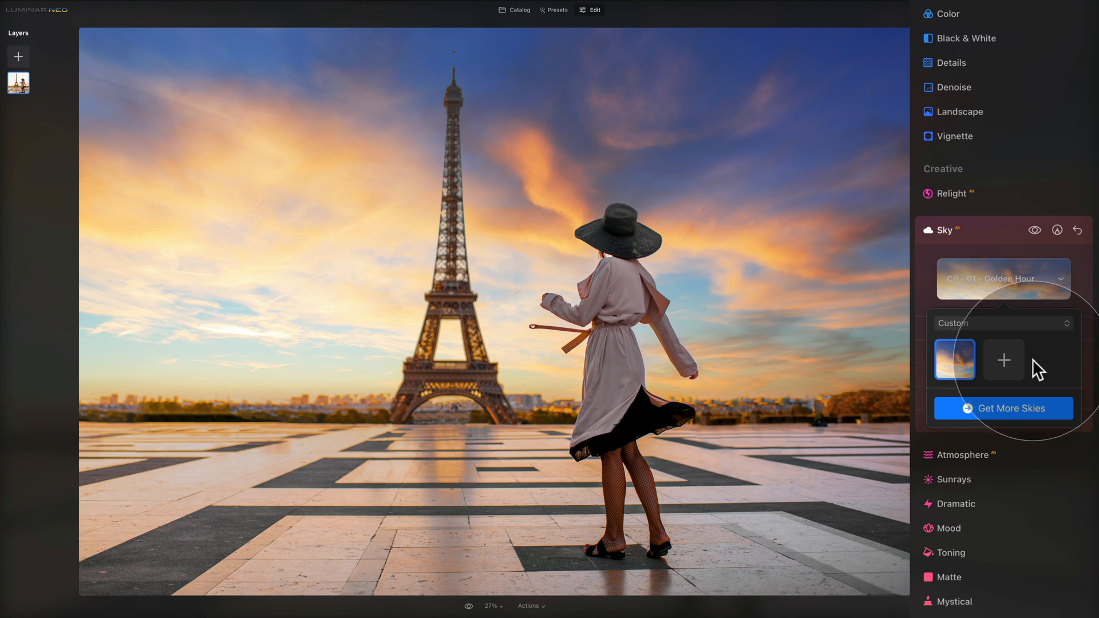
left_click(1002, 361)
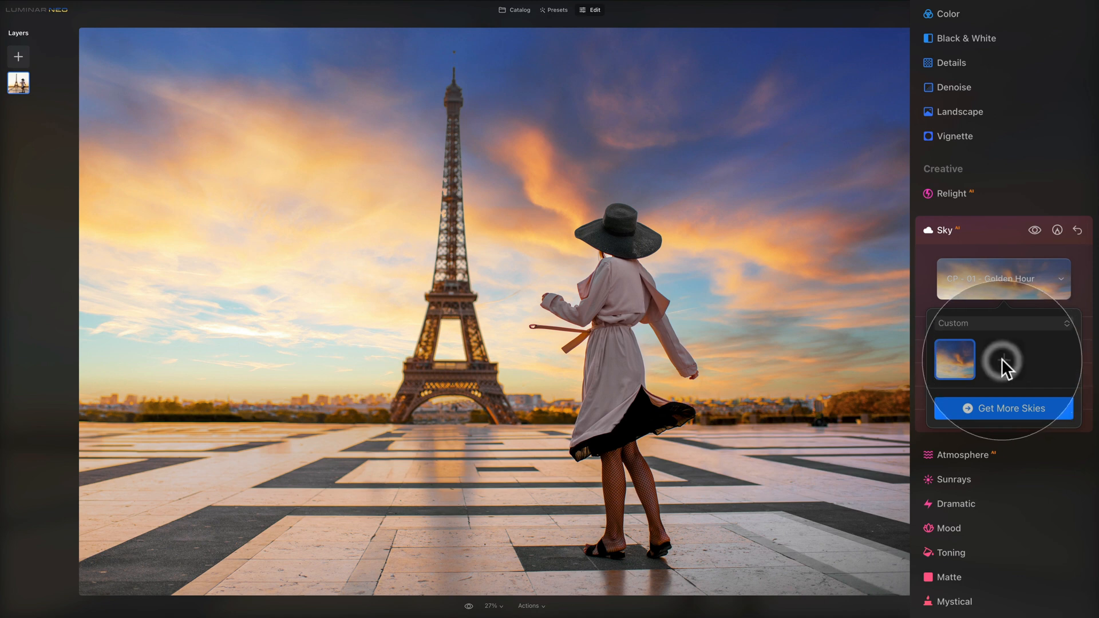
left_click(424, 114)
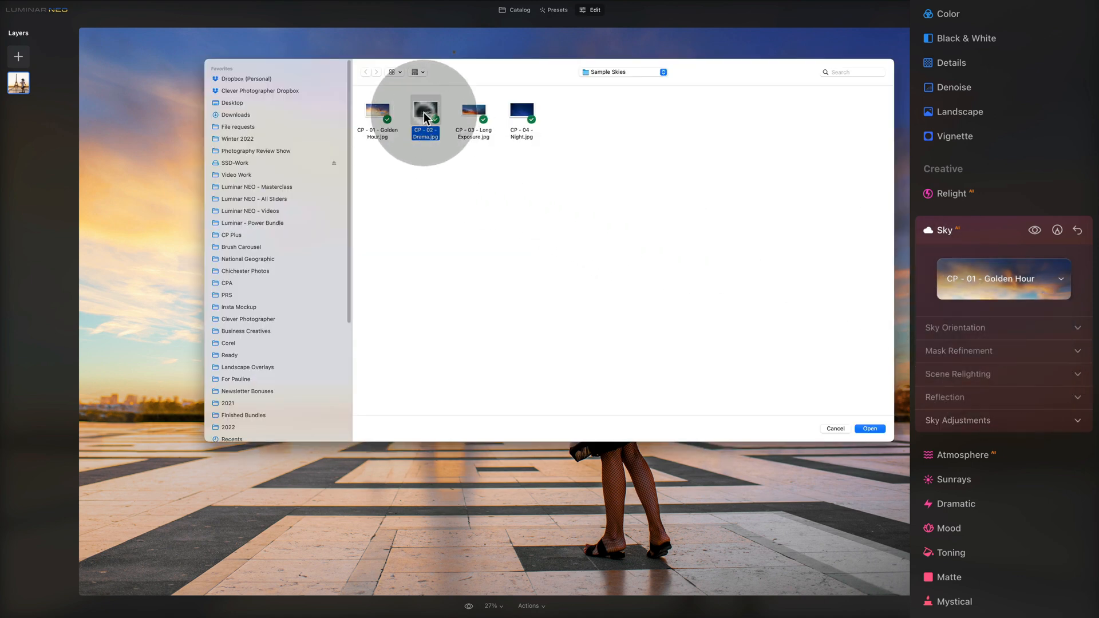
left_click(872, 429)
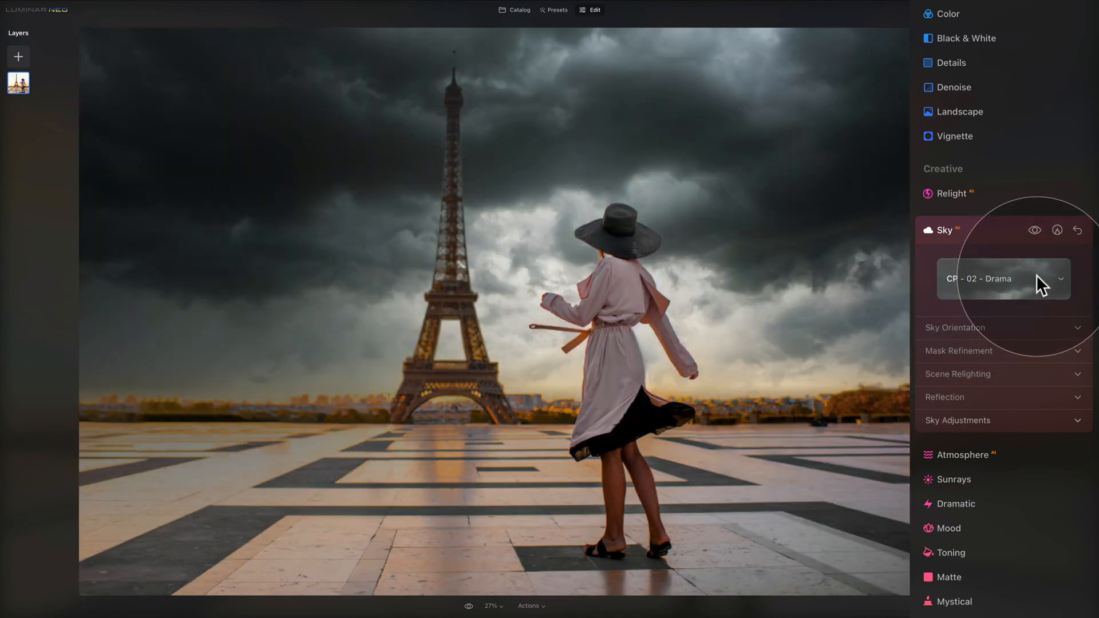
Step: Show the custom skies folder in Finder from the Sky tool's library and select CP - 02 - Drama.jpg
left_click(1036, 279)
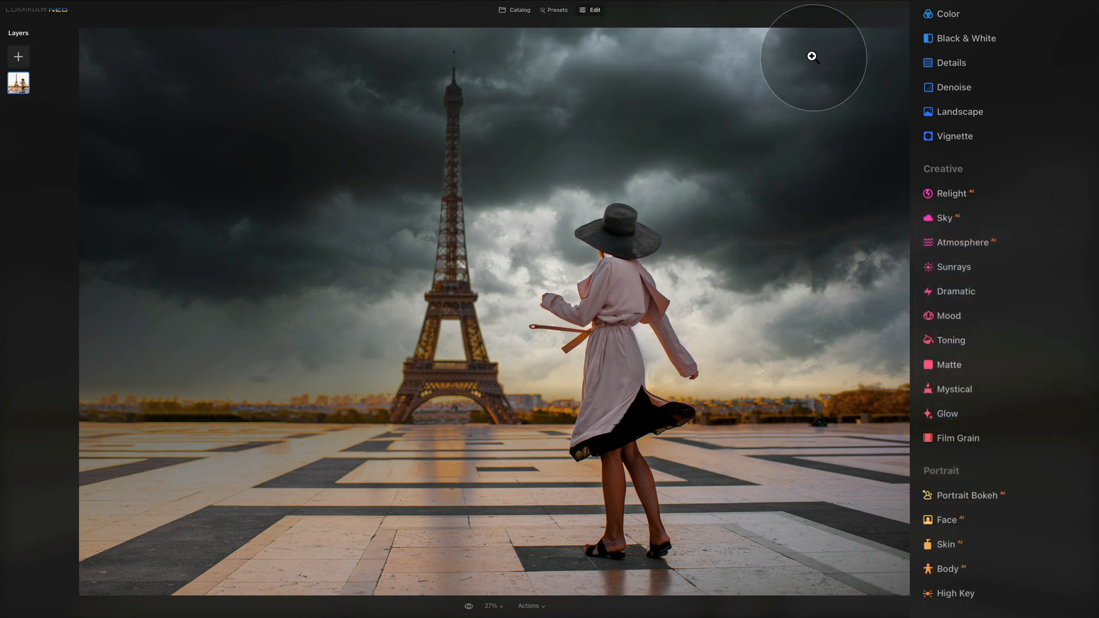
left_click(973, 217)
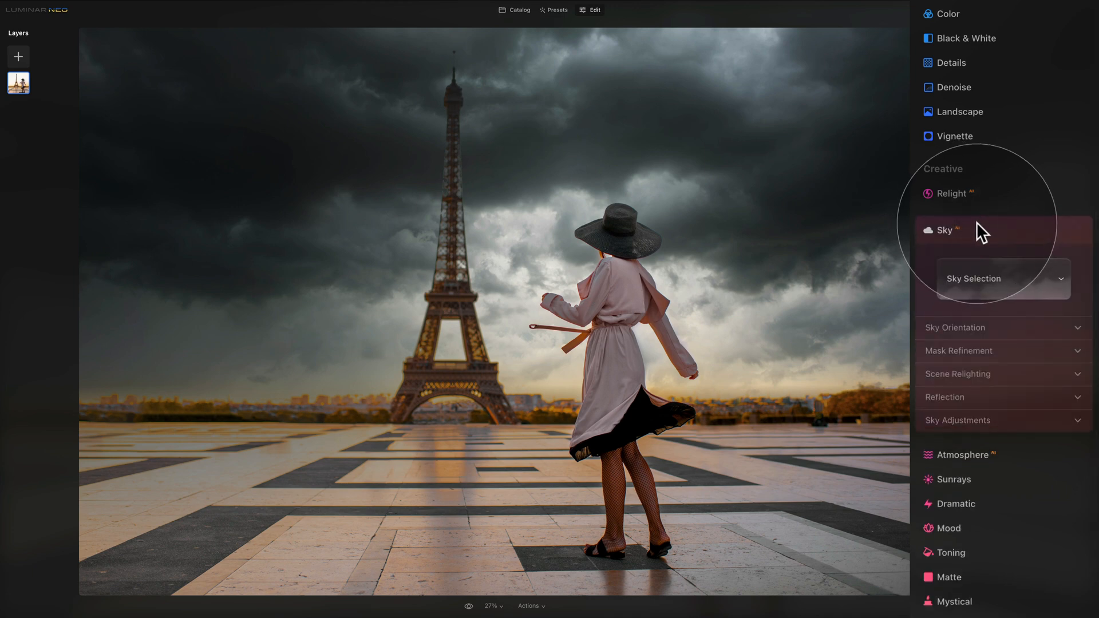
left_click(999, 276)
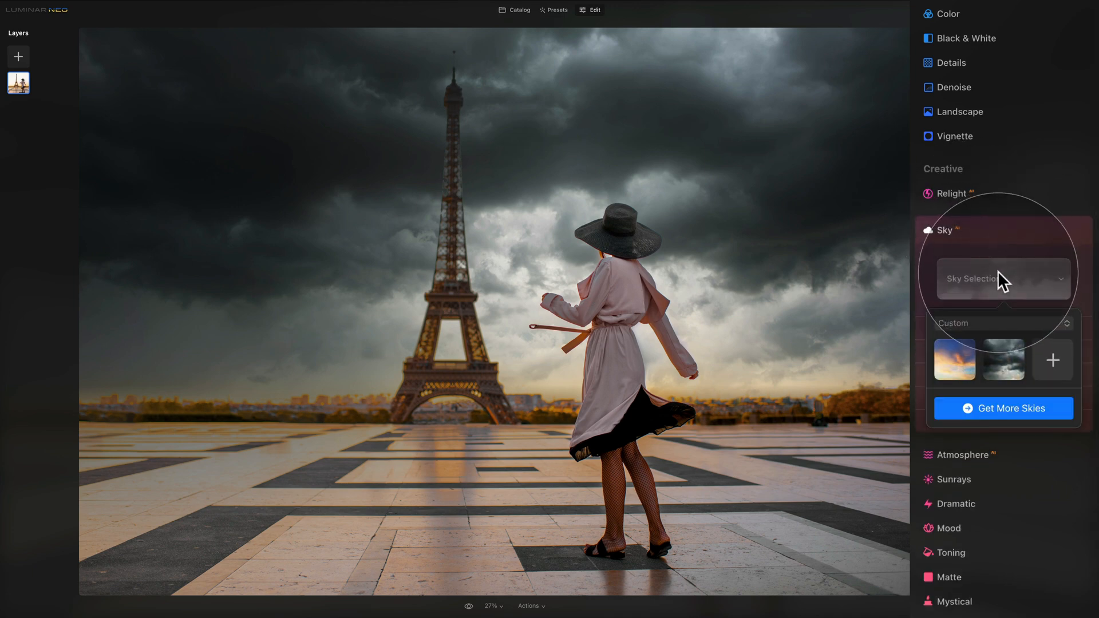
left_click(1015, 322)
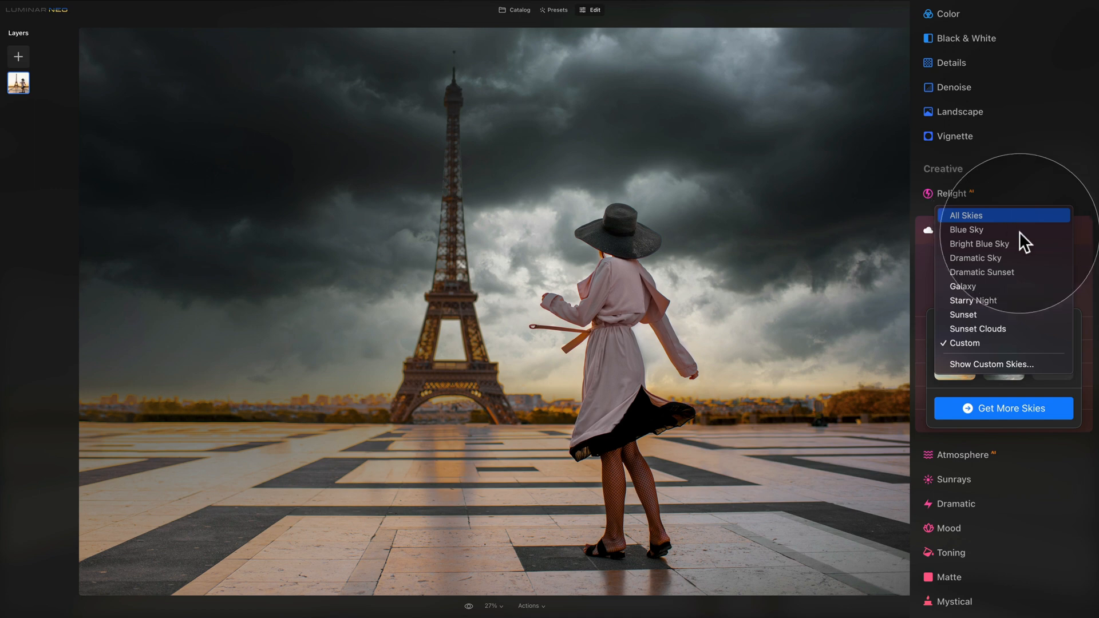
left_click(1039, 363)
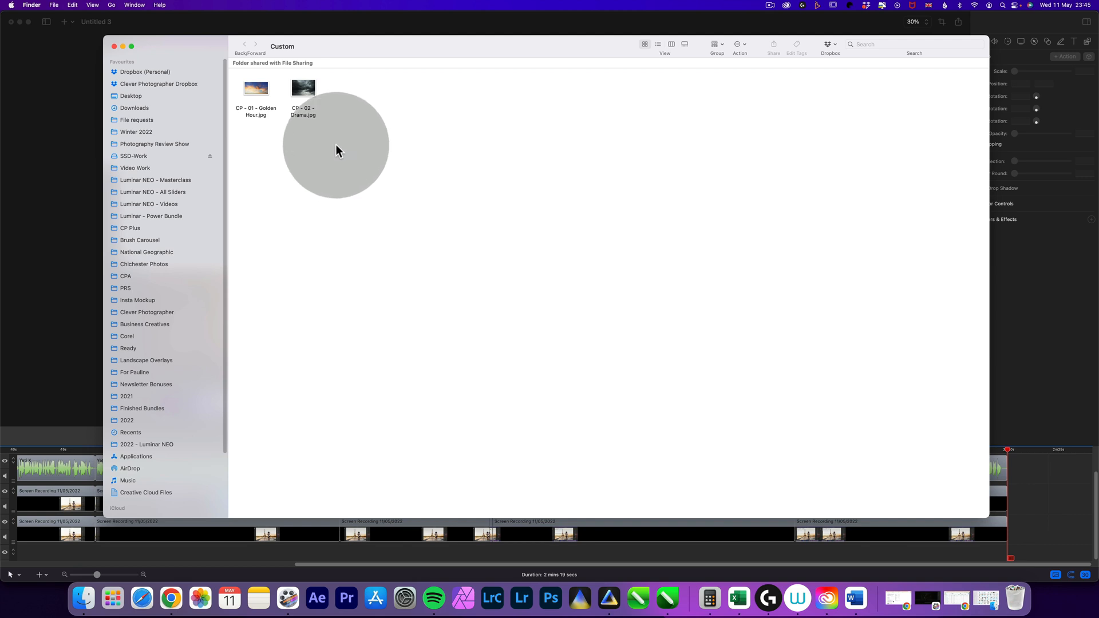
left_click(311, 113)
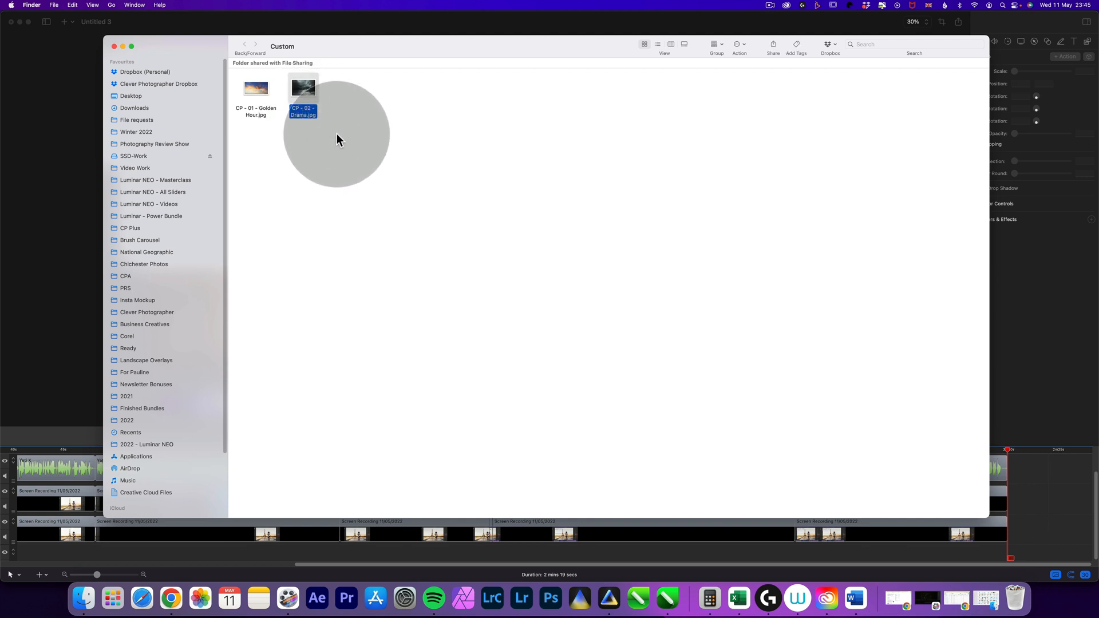
Step: Select the four numbered photos in the E13 - Sky AI folder, deselect them, and open the Sample Skies folder
left_click(337, 133)
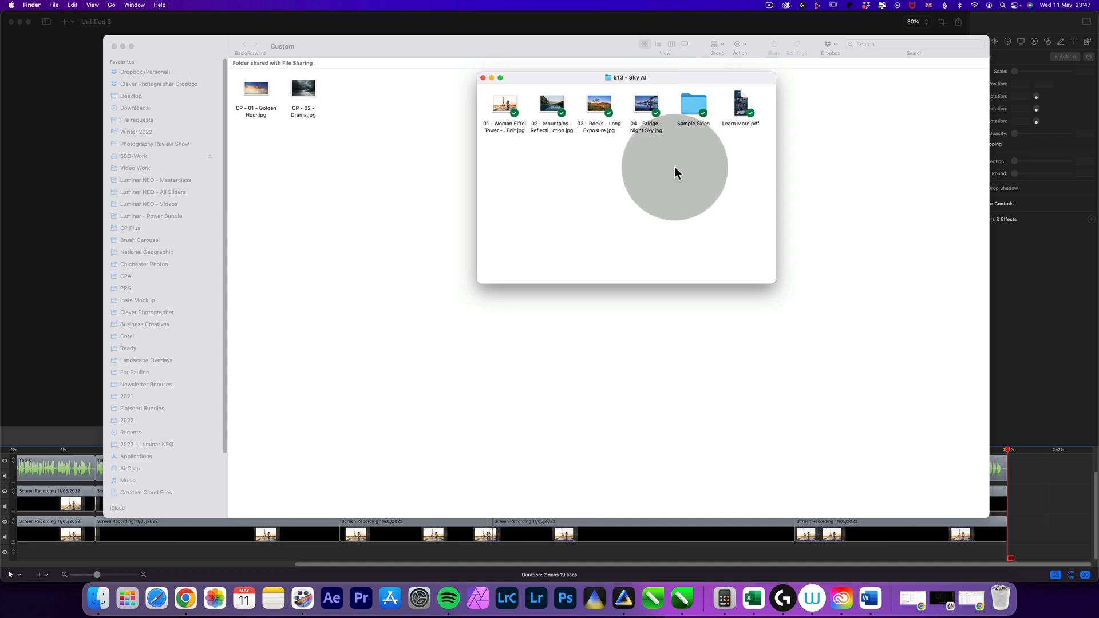
left_click_drag(656, 170, 497, 107)
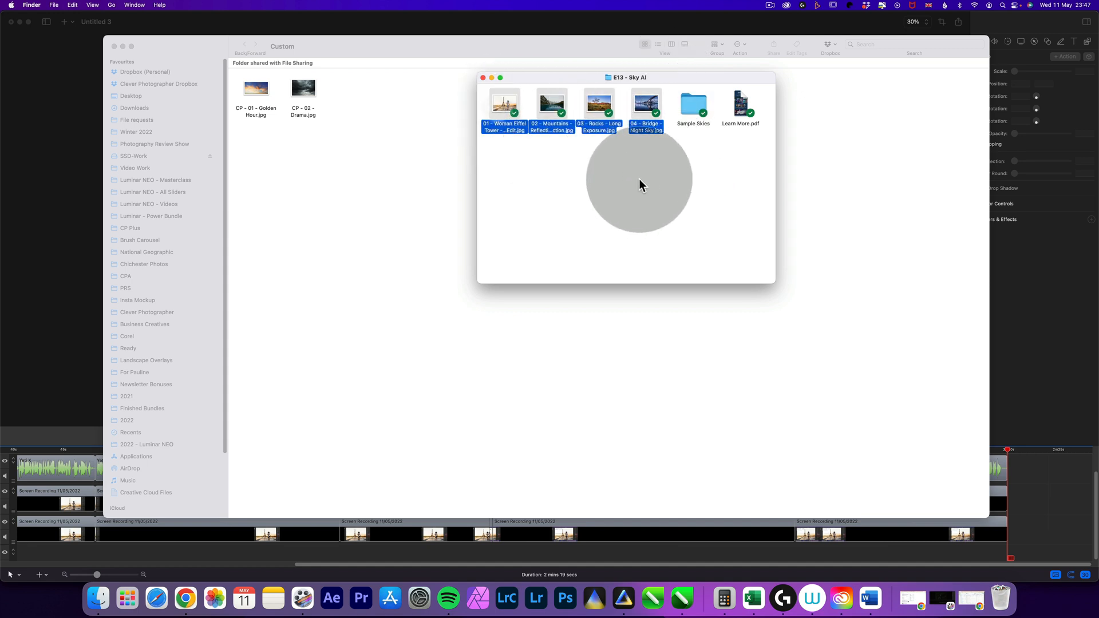
left_click(646, 181)
left_click(693, 108)
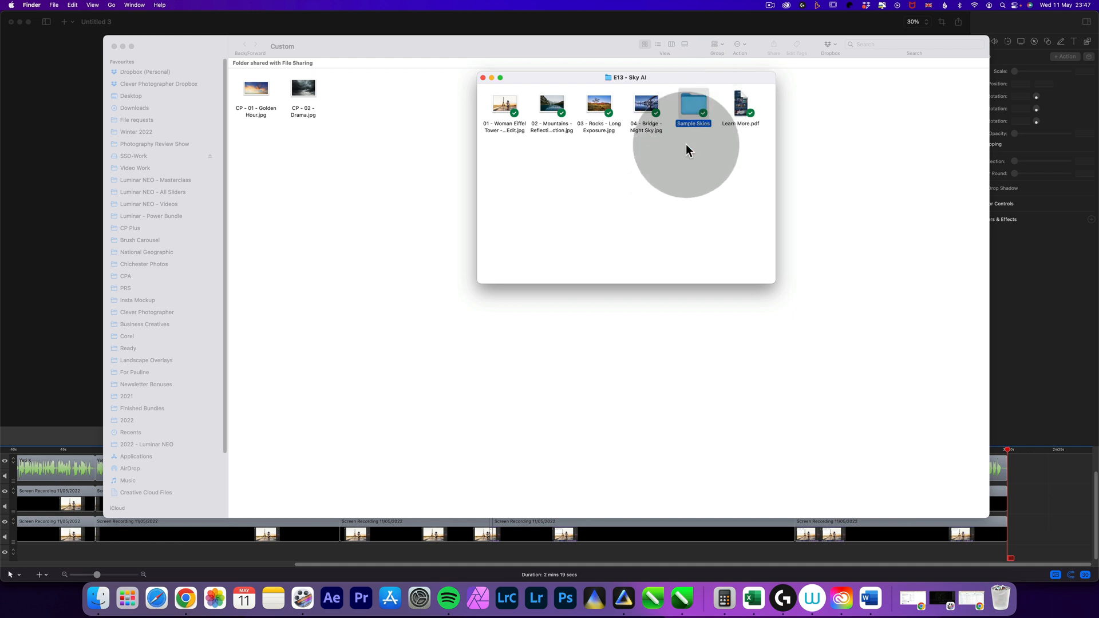
double_click(691, 106)
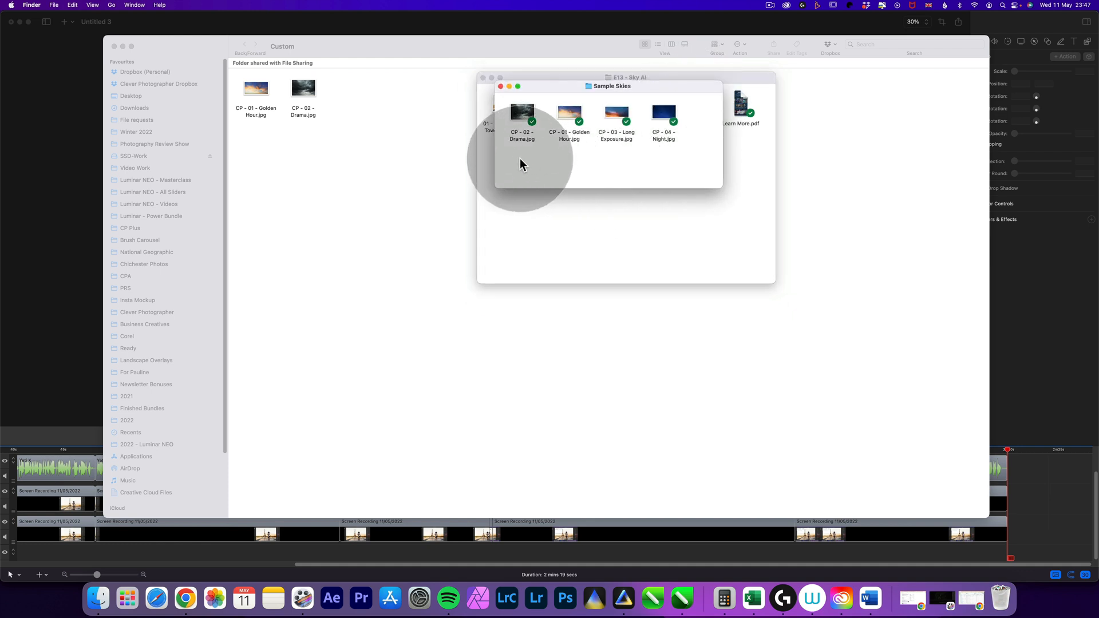
Step: Copy CP - 03 - Long Exposure.jpg from Sample Skies into the Custom skies folder and select all the skies there
left_click_drag(520, 159, 566, 114)
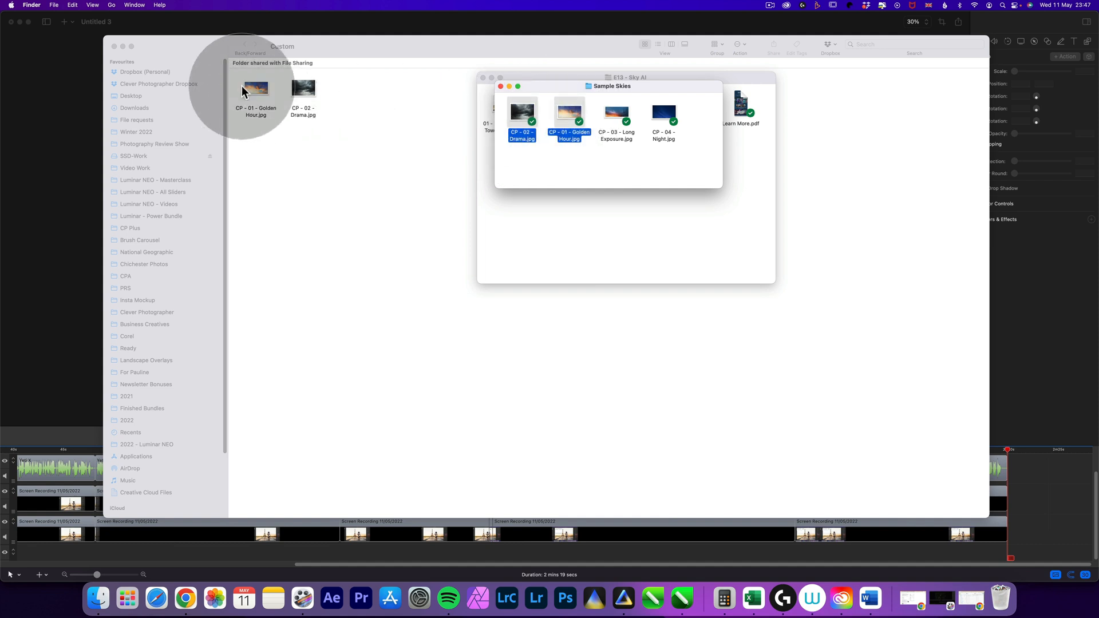
left_click(647, 161)
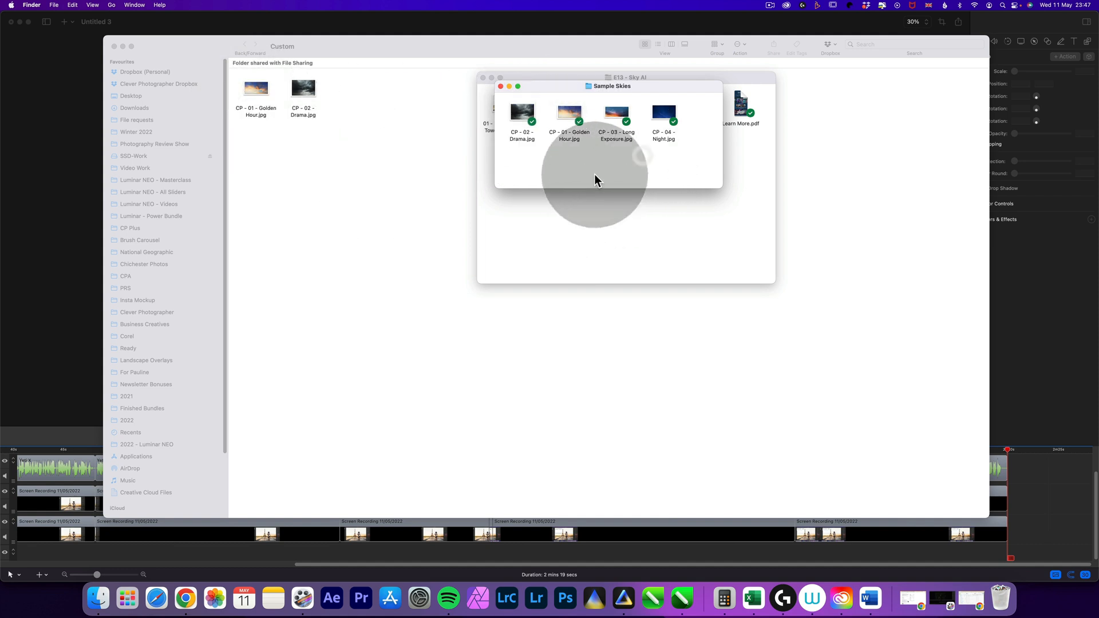
left_click(615, 112)
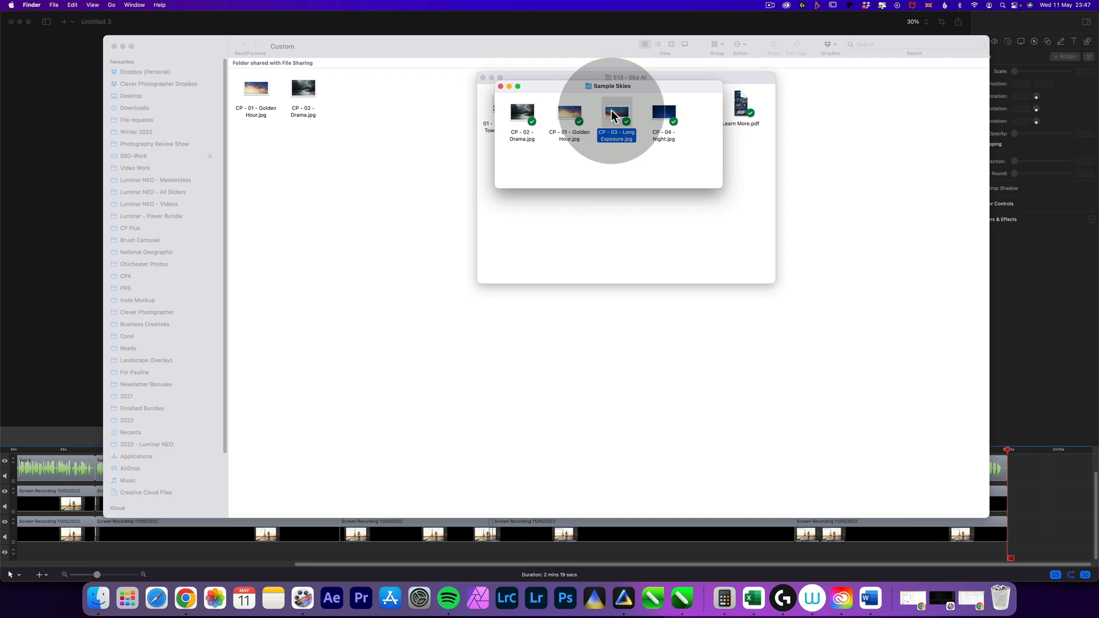
key("super+c")
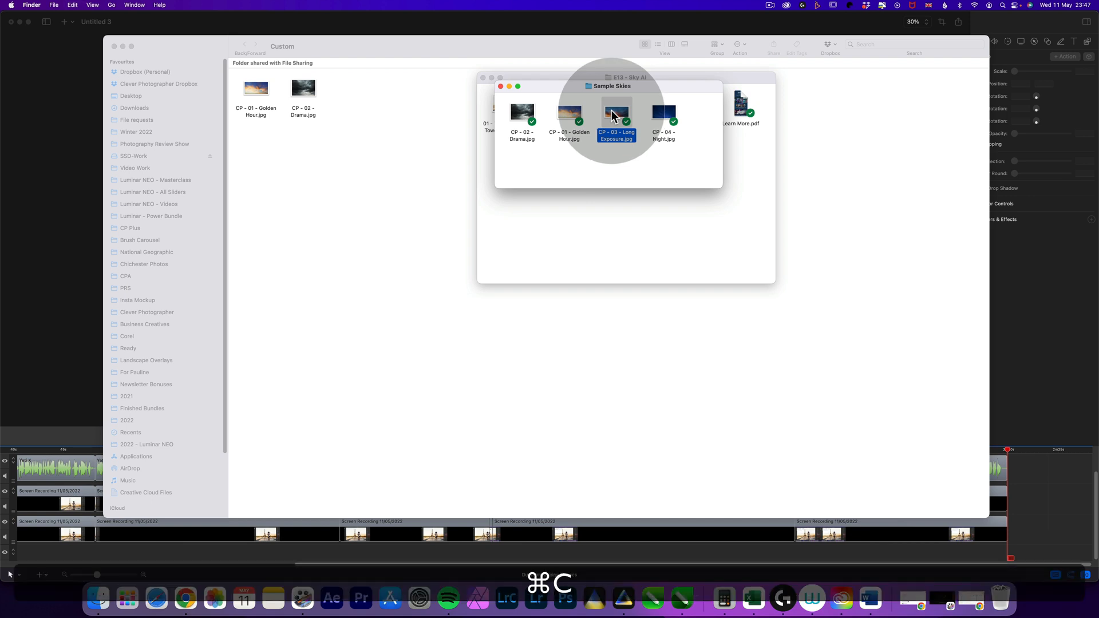
left_click(363, 133)
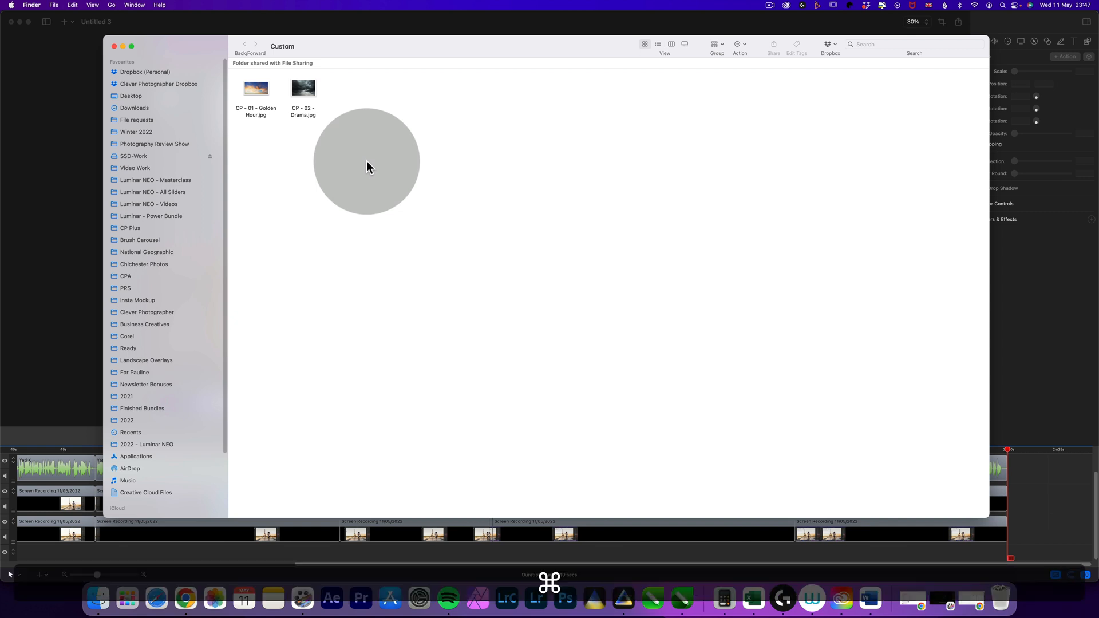
key("super+v")
key("super+a")
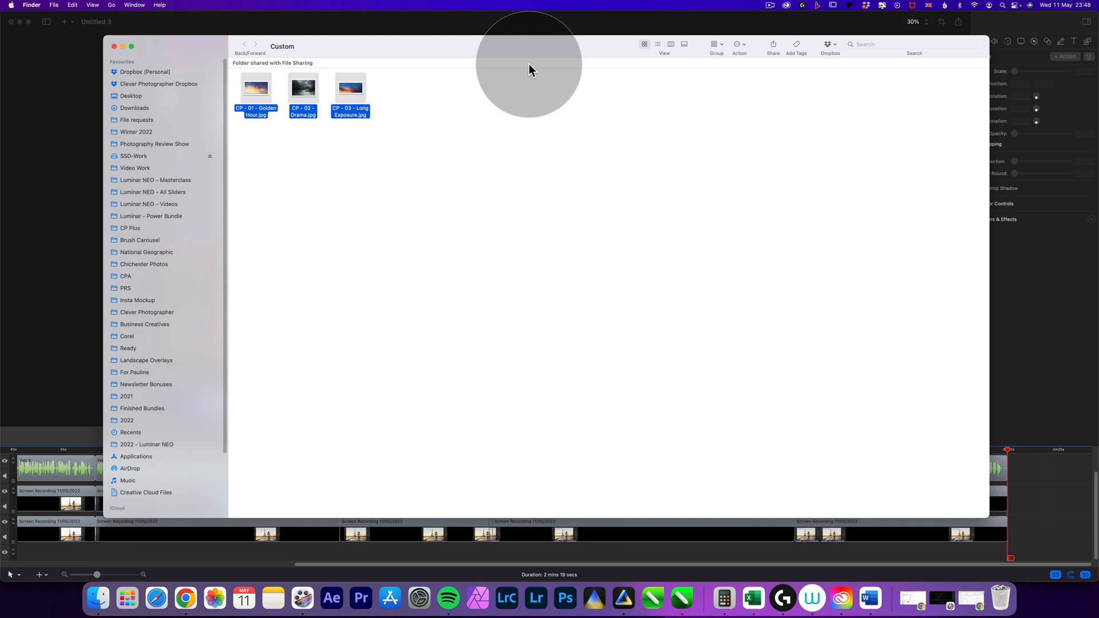
Step: Copy the whole Sample Skies folder from E13 - Sky AI into the Custom skies folder
left_click(694, 119)
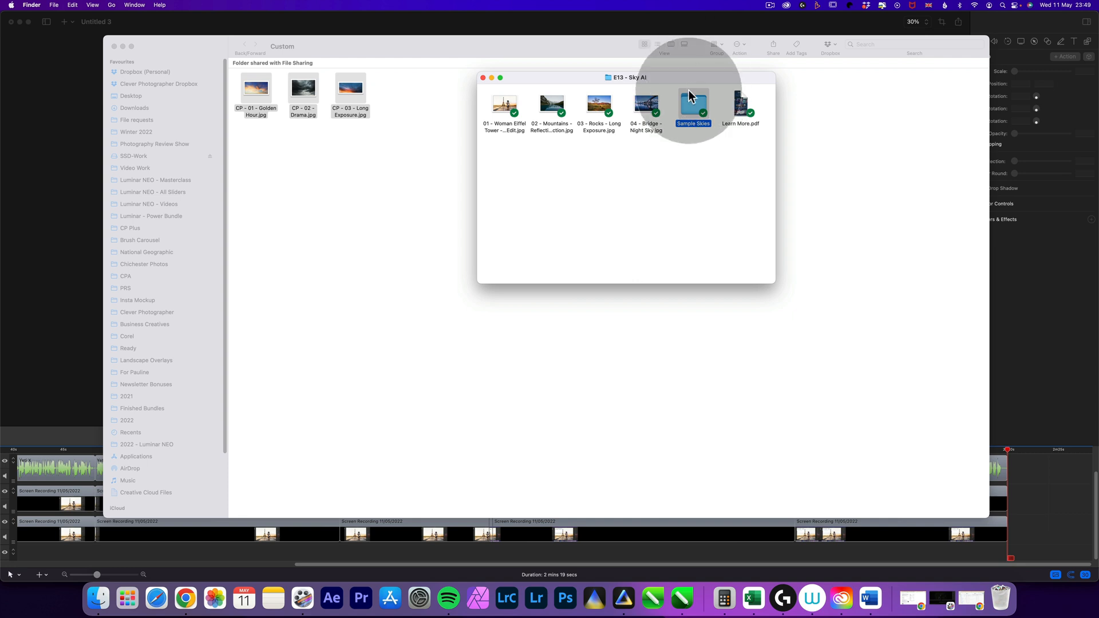
key("super")
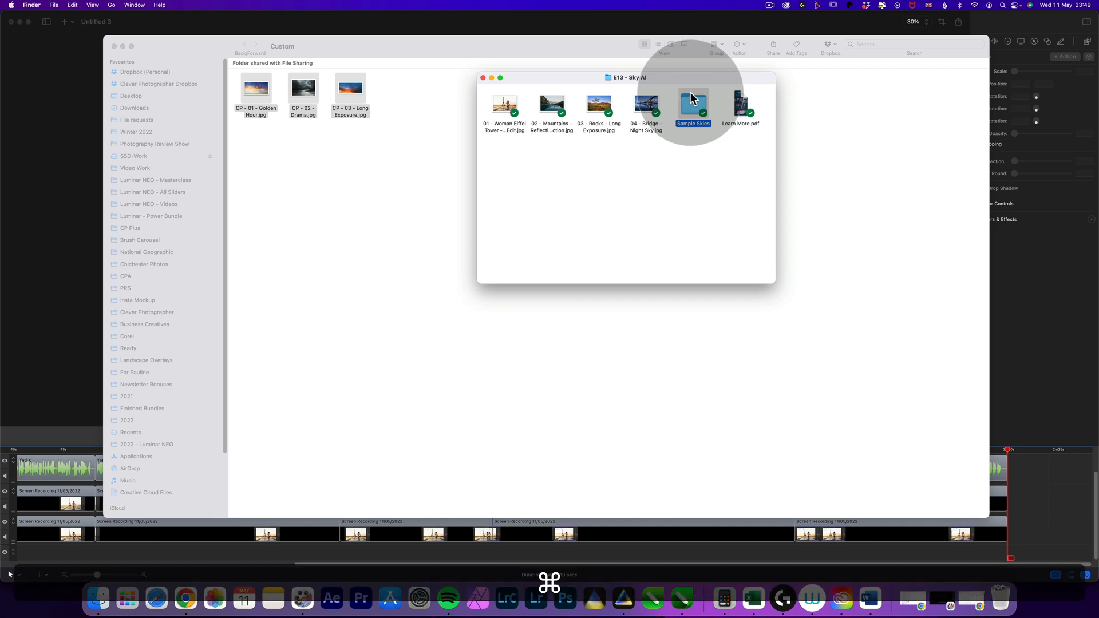
key("super+c")
left_click(426, 152)
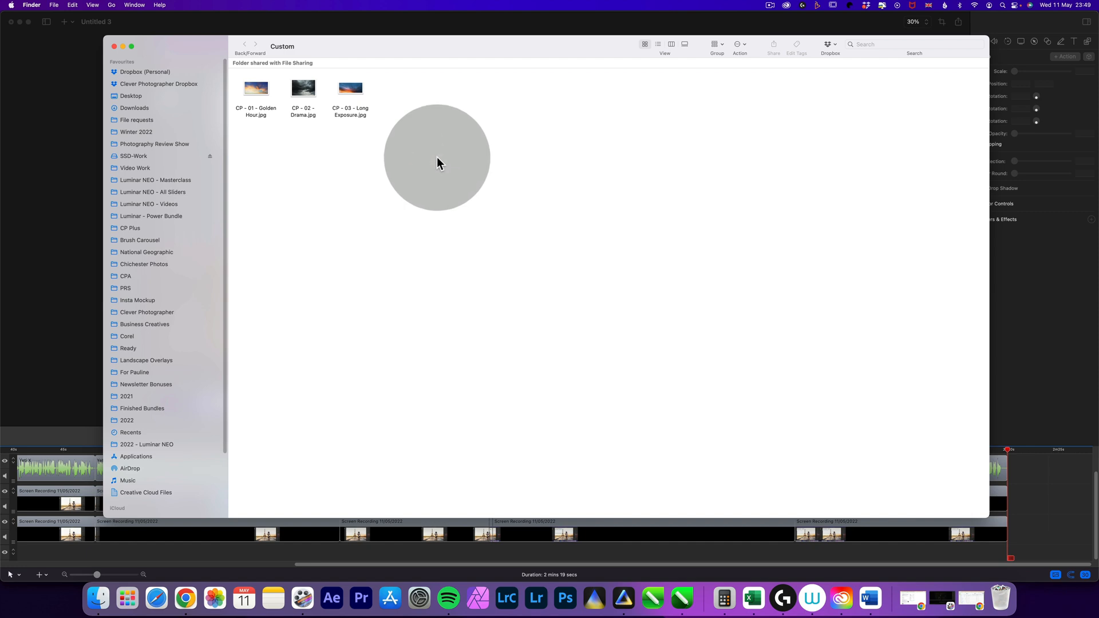
key("super+v")
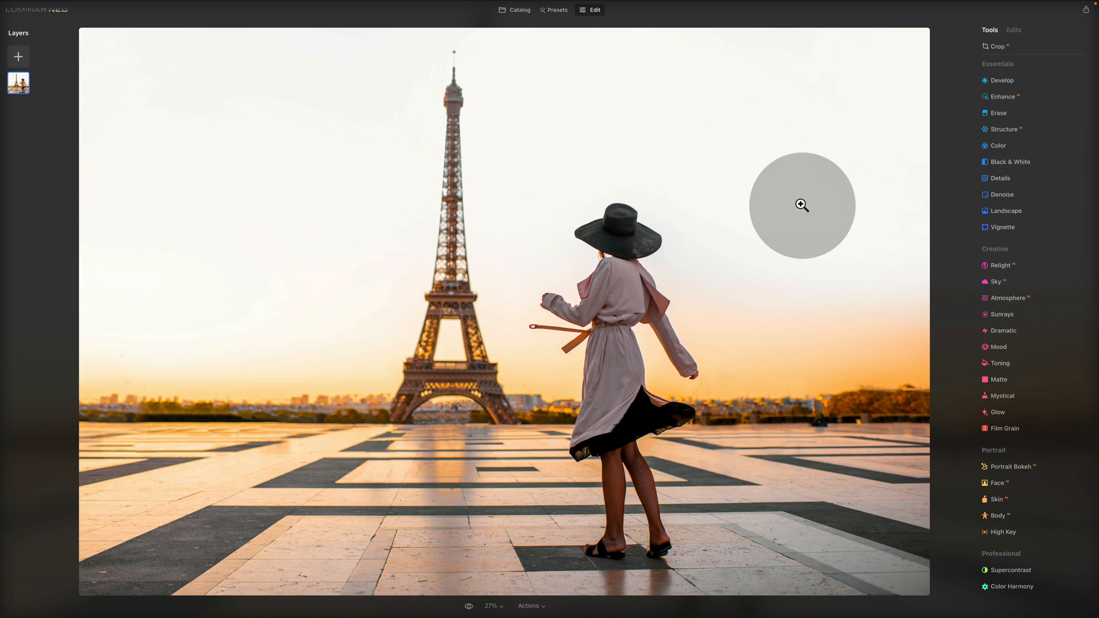
Step: Show the Sample Skies category in the Sky tool and apply CP - 01 - Golden Hour as the photo's sky
left_click(1007, 283)
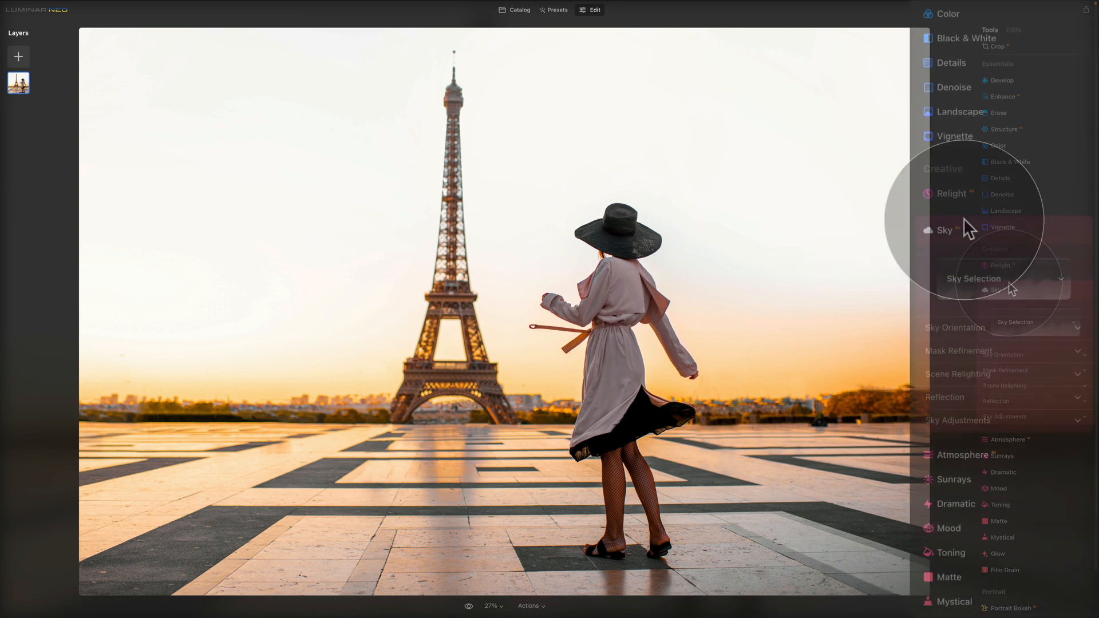
left_click(1017, 270)
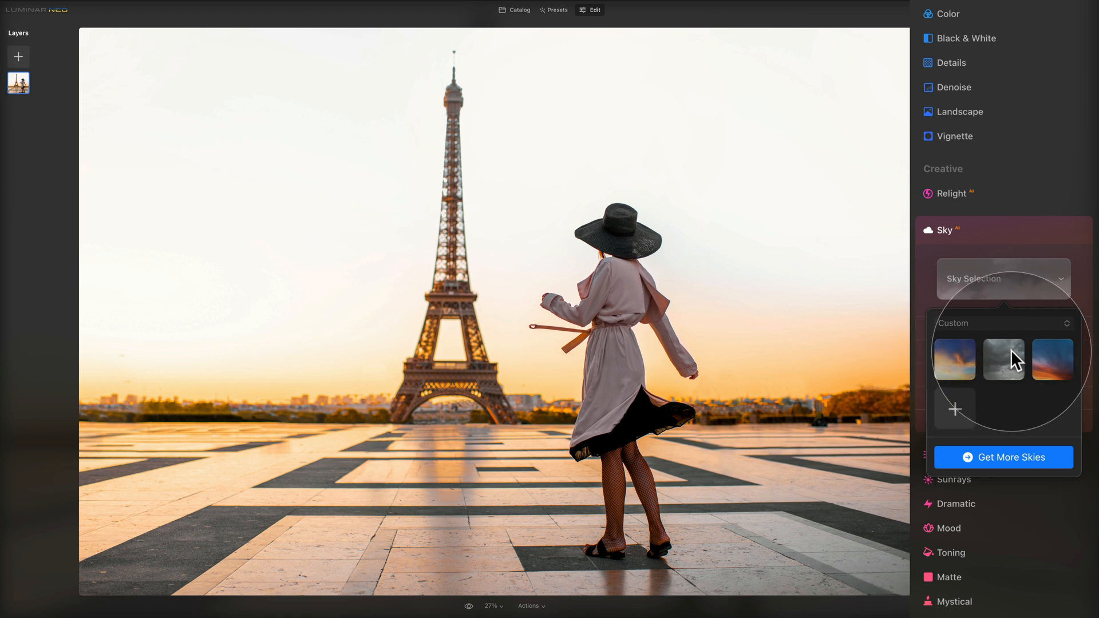
left_click(1018, 324)
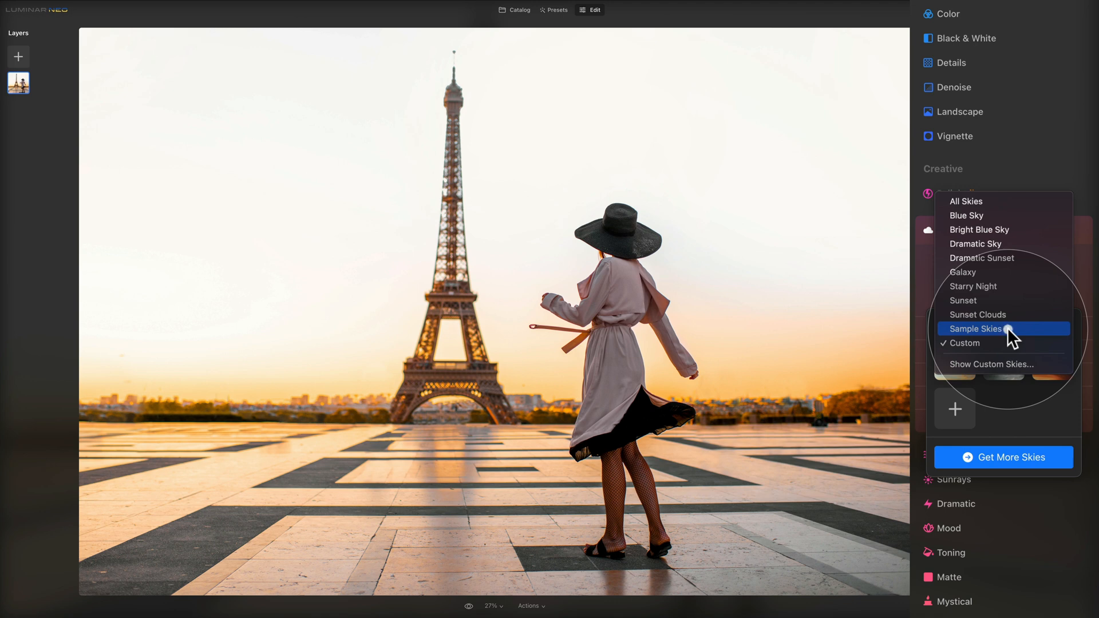
left_click(1007, 329)
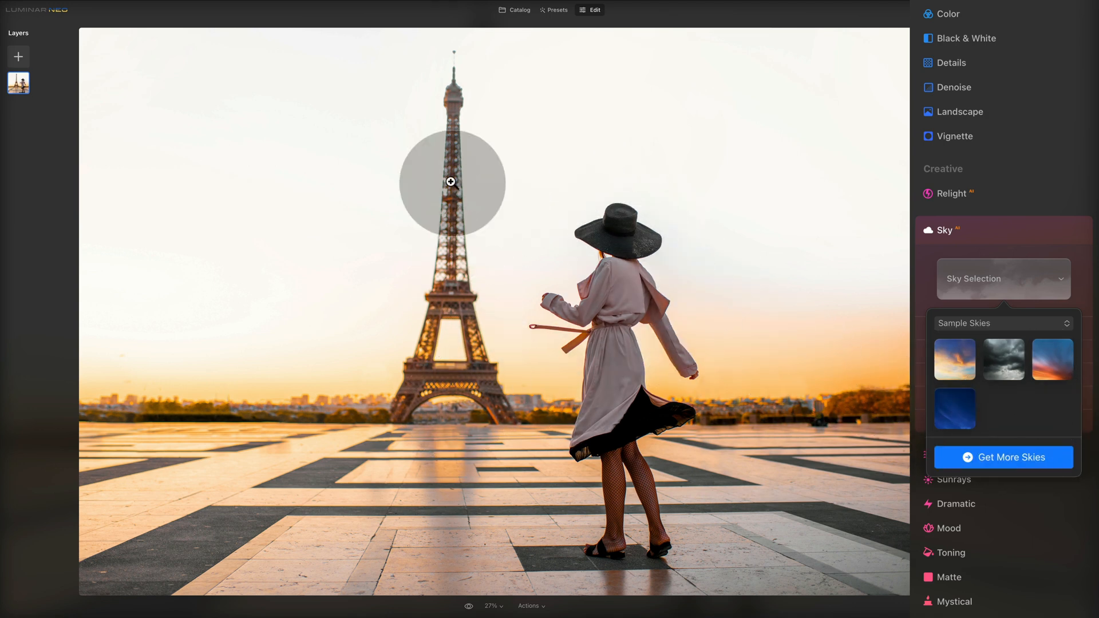
left_click(956, 366)
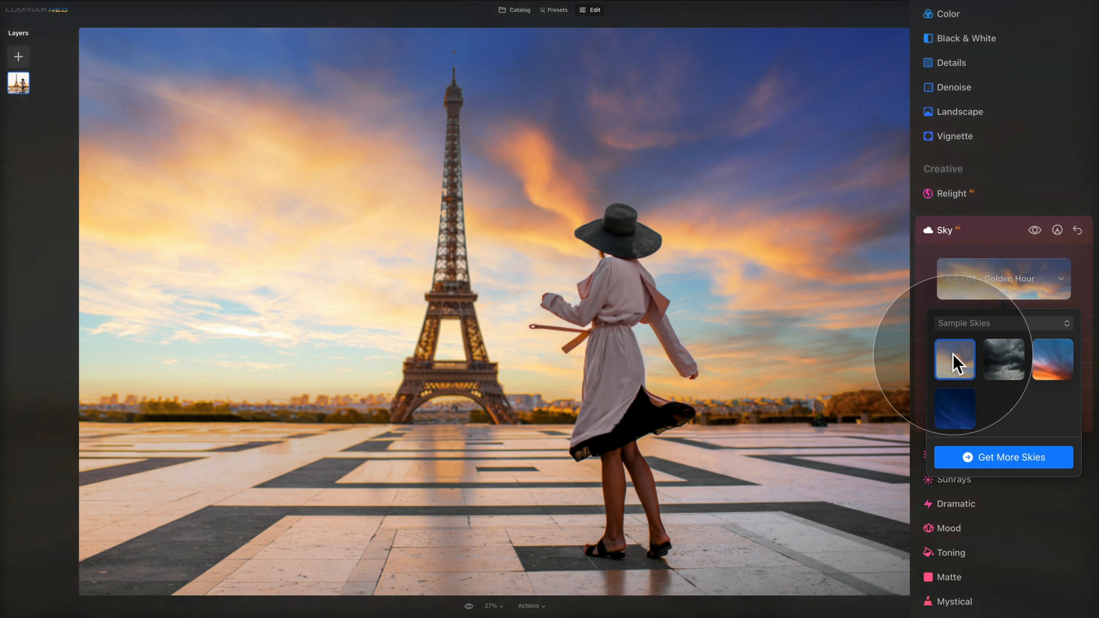
left_click(926, 269)
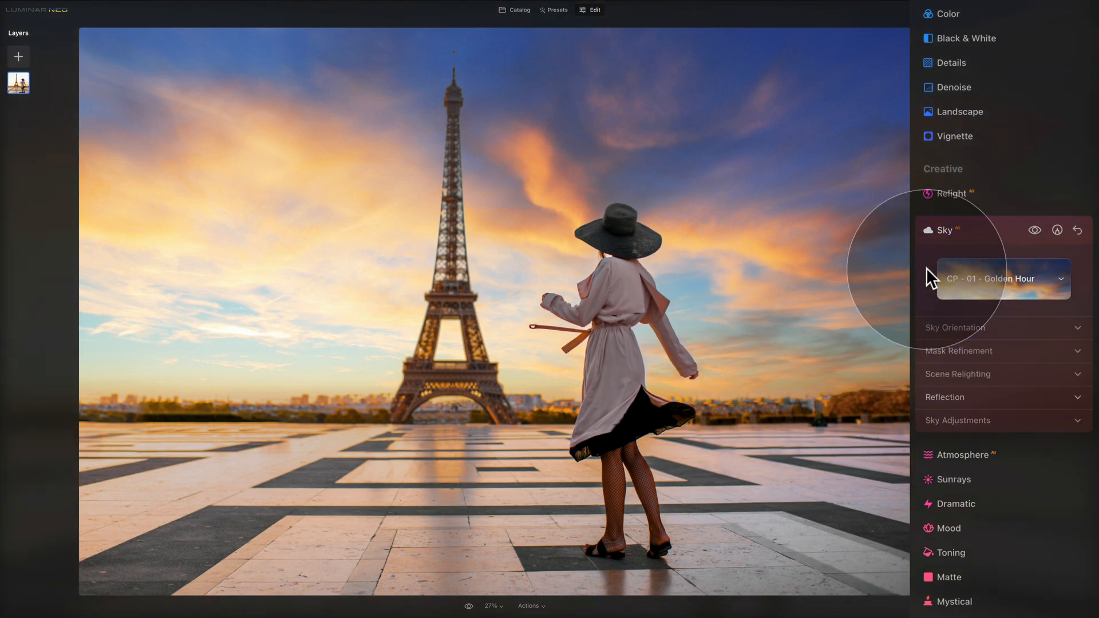
Step: Expand Sky Orientation and try the sky's Horizon Position at 20, -24 and -15, resetting it to 0
left_click(1030, 326)
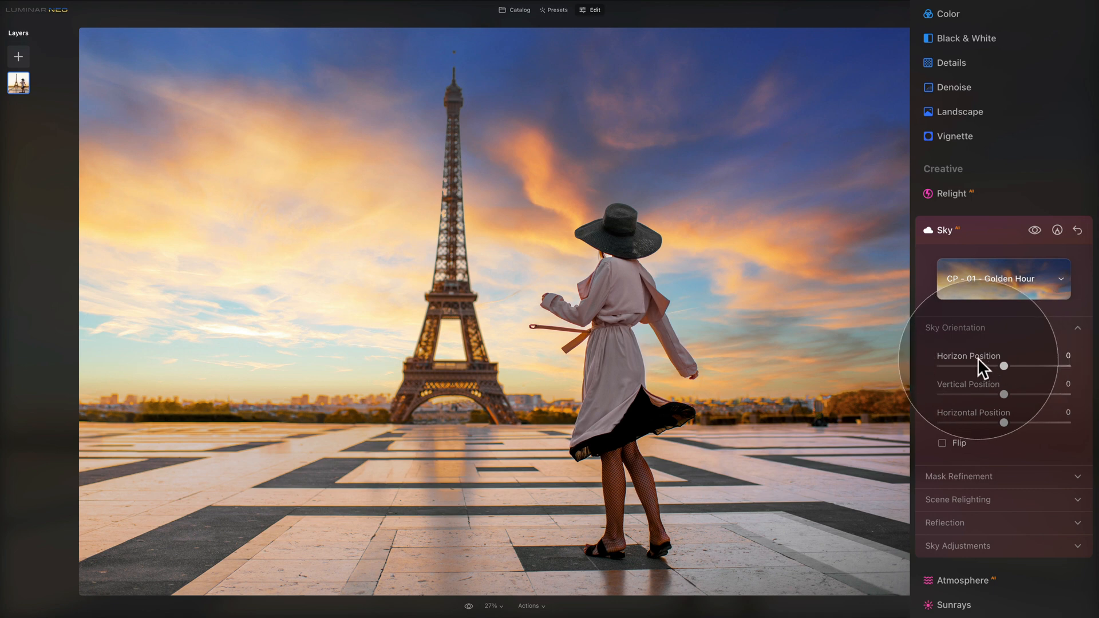
left_click_drag(1005, 366, 1021, 365)
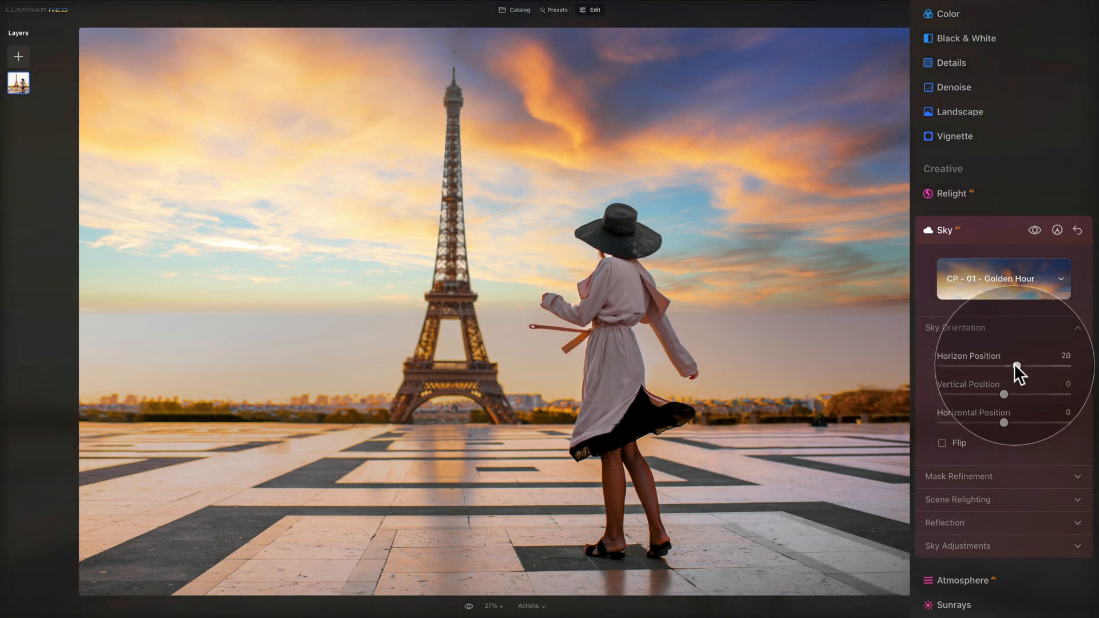
left_click_drag(1016, 366, 990, 365)
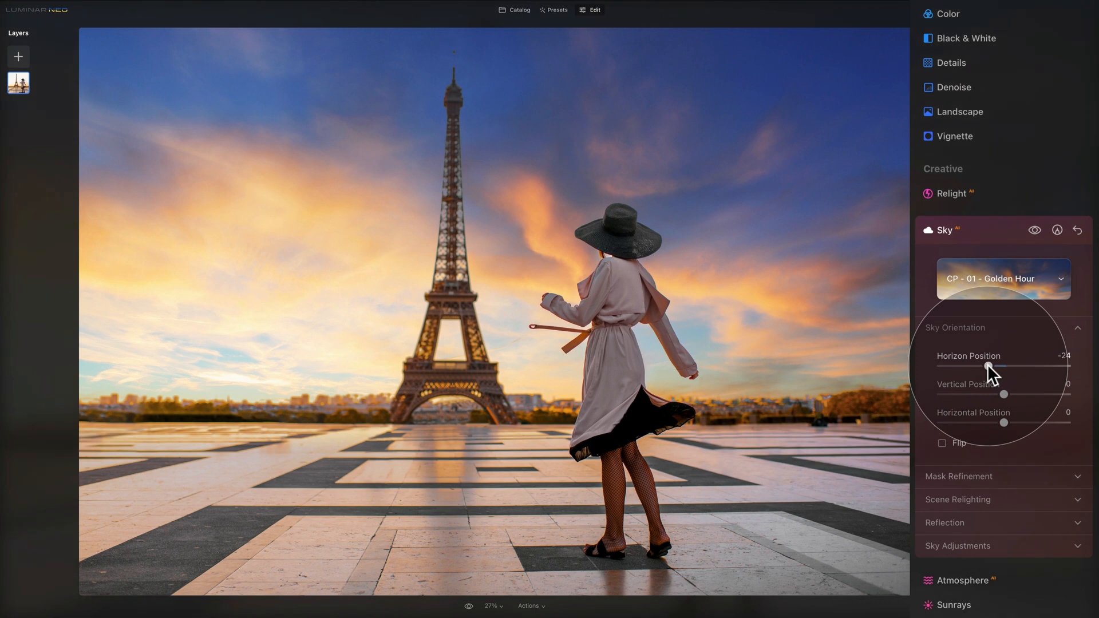
double_click(966, 353)
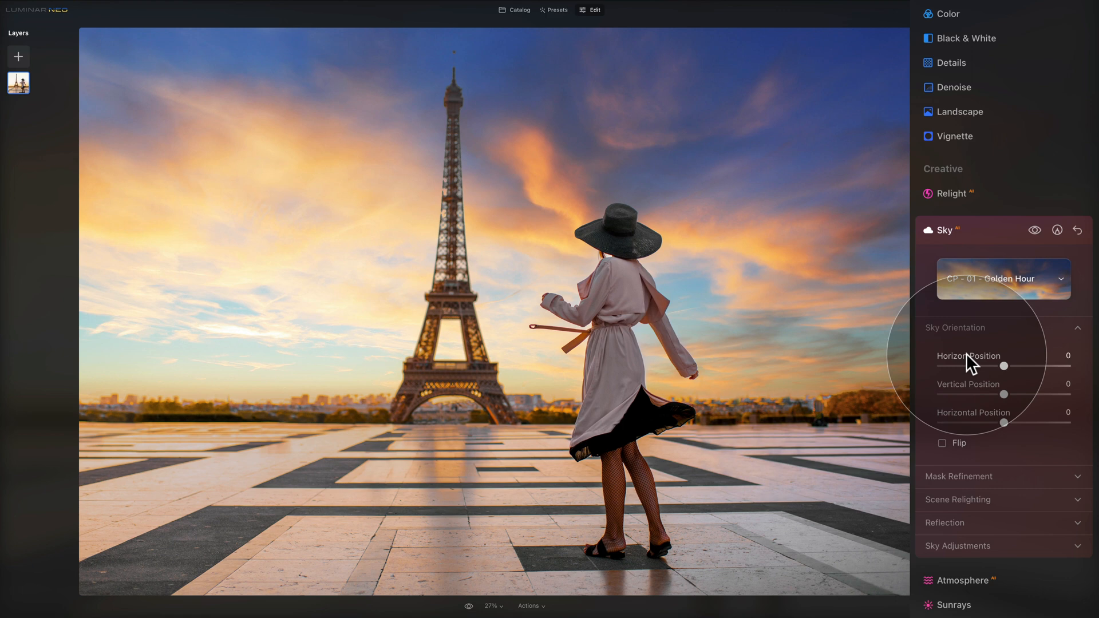
mouse_move(1003, 365)
left_mouse_down()
mouse_move(969, 365)
mouse_move(993, 365)
left_mouse_up()
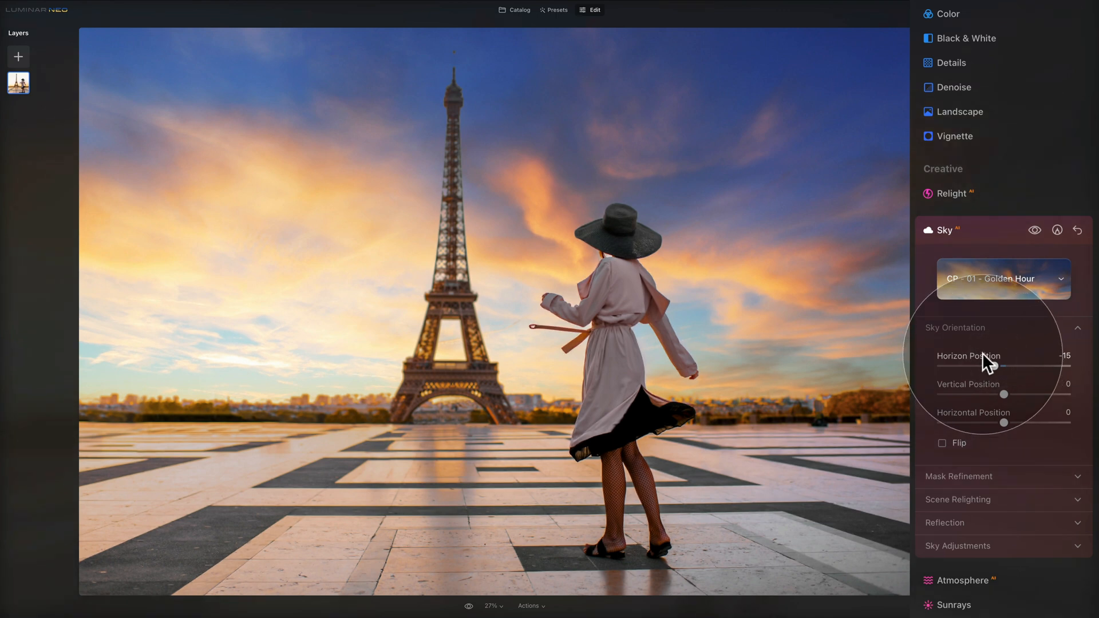
double_click(982, 352)
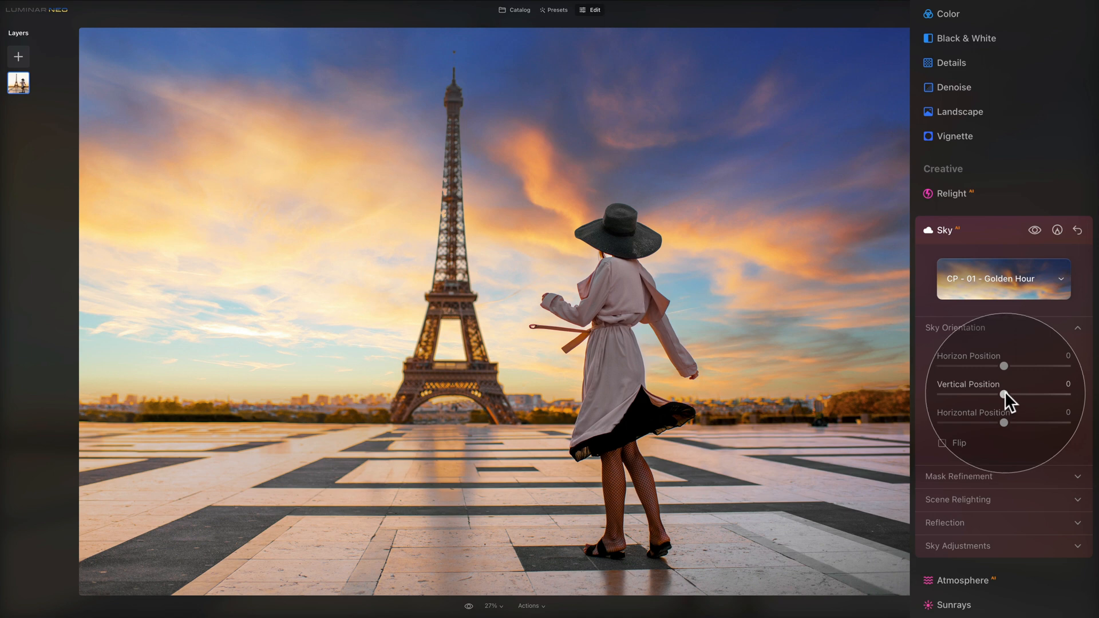
Step: Try the sky's Vertical Position at 8, 13, -33 and -47, resetting it to 0
left_click_drag(1005, 394, 1010, 394)
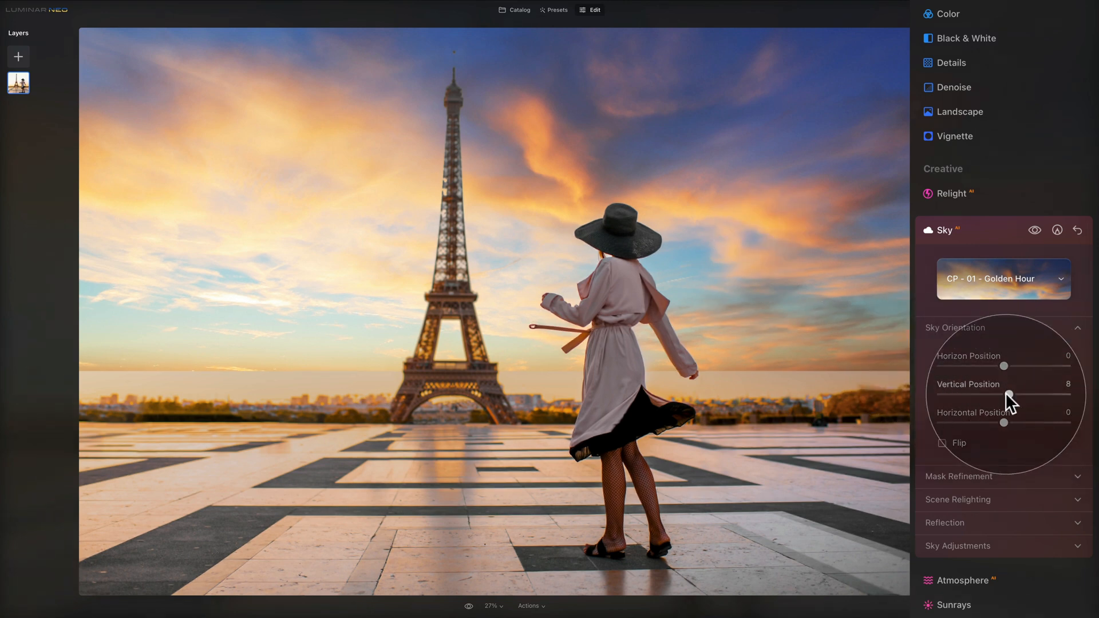
left_click_drag(1008, 395, 1012, 393)
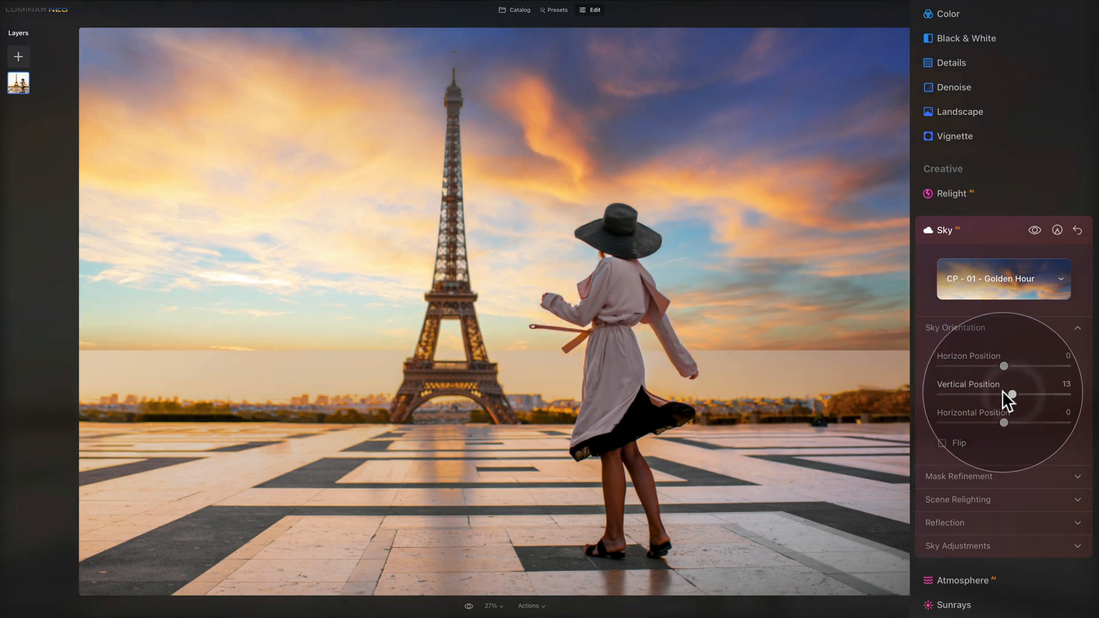
double_click(979, 384)
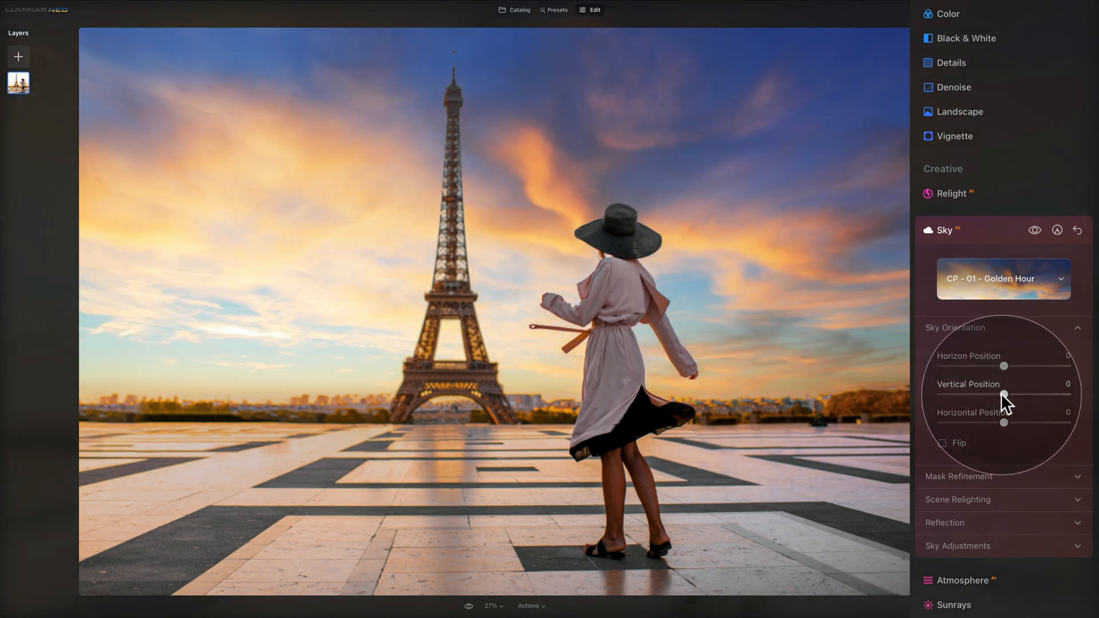
left_click_drag(1001, 393, 981, 394)
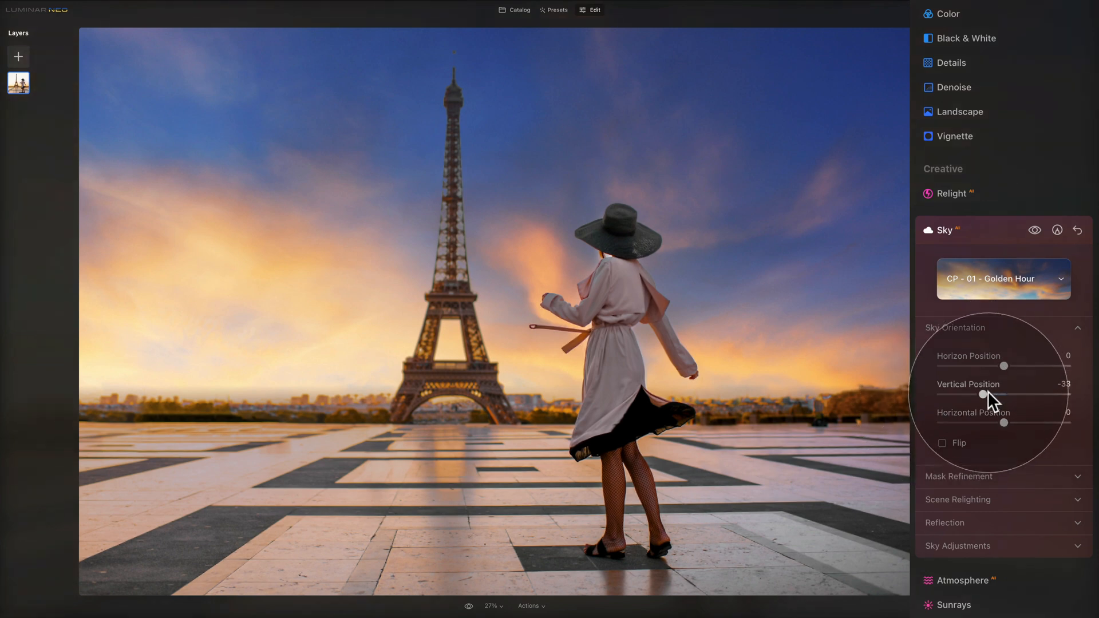
left_click_drag(981, 394, 974, 394)
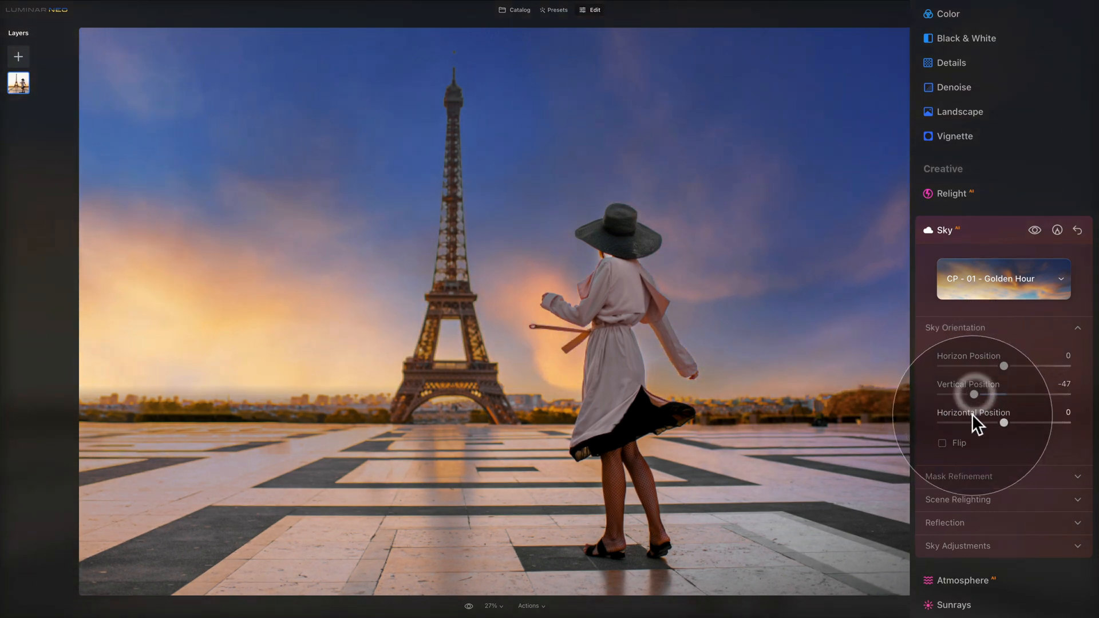
double_click(960, 387)
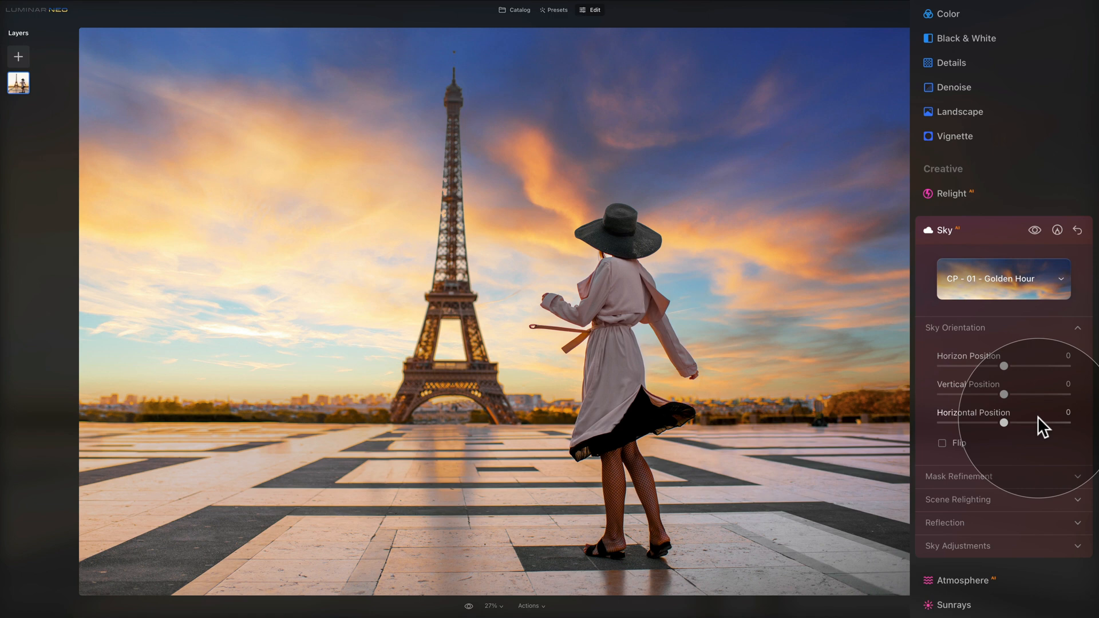
Step: Try the sky's Horizontal Position at -40 and -29, and reset it to 0
left_click_drag(1004, 422, 977, 419)
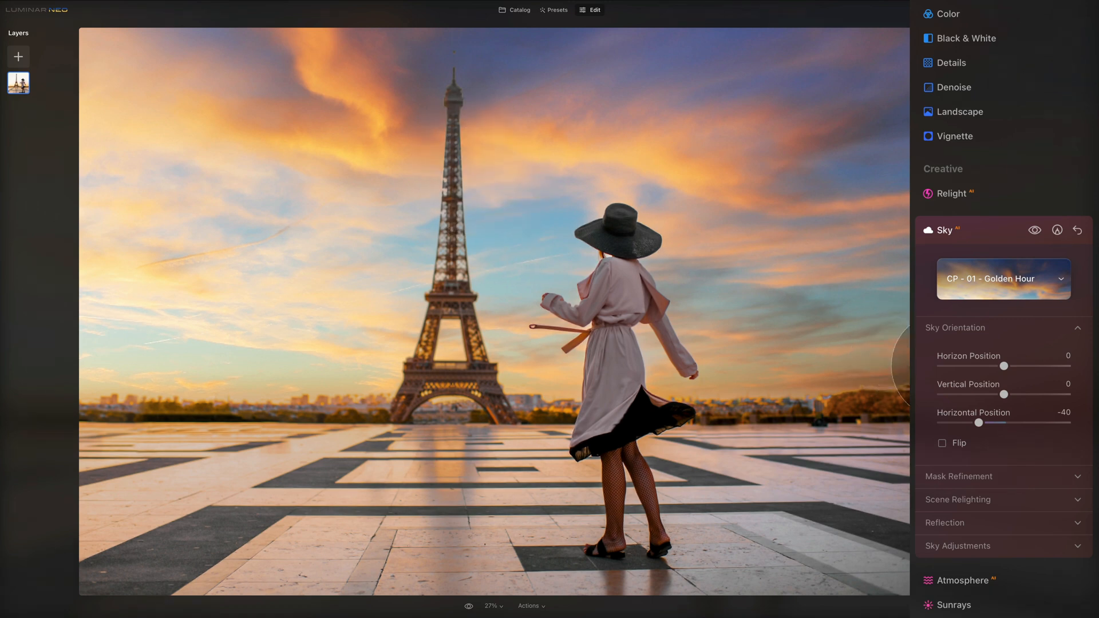
left_click_drag(974, 420, 985, 421)
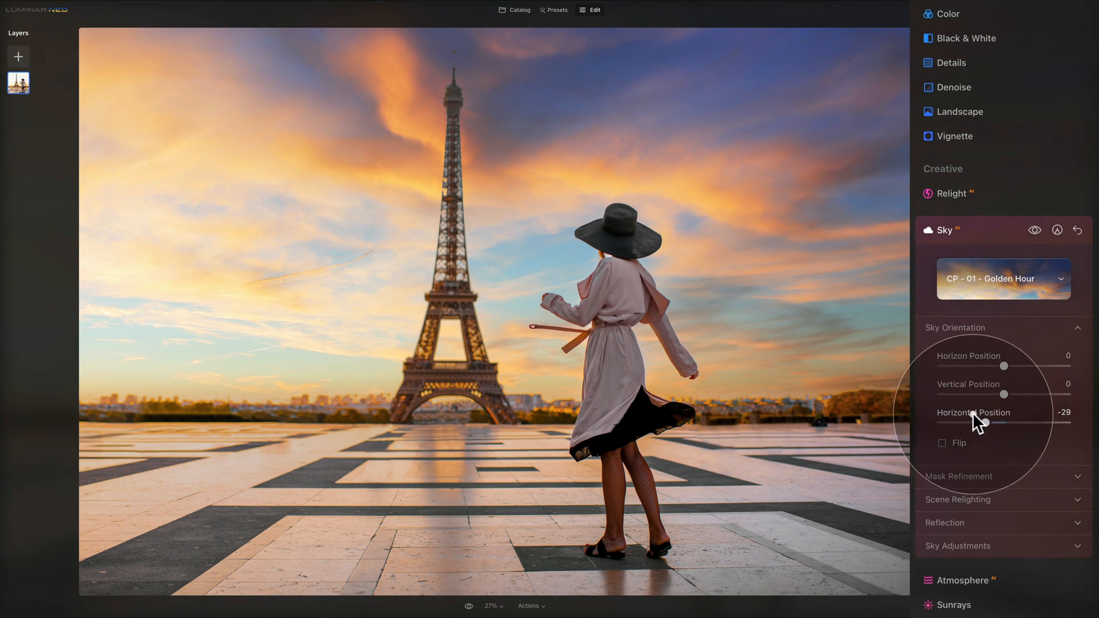
double_click(973, 413)
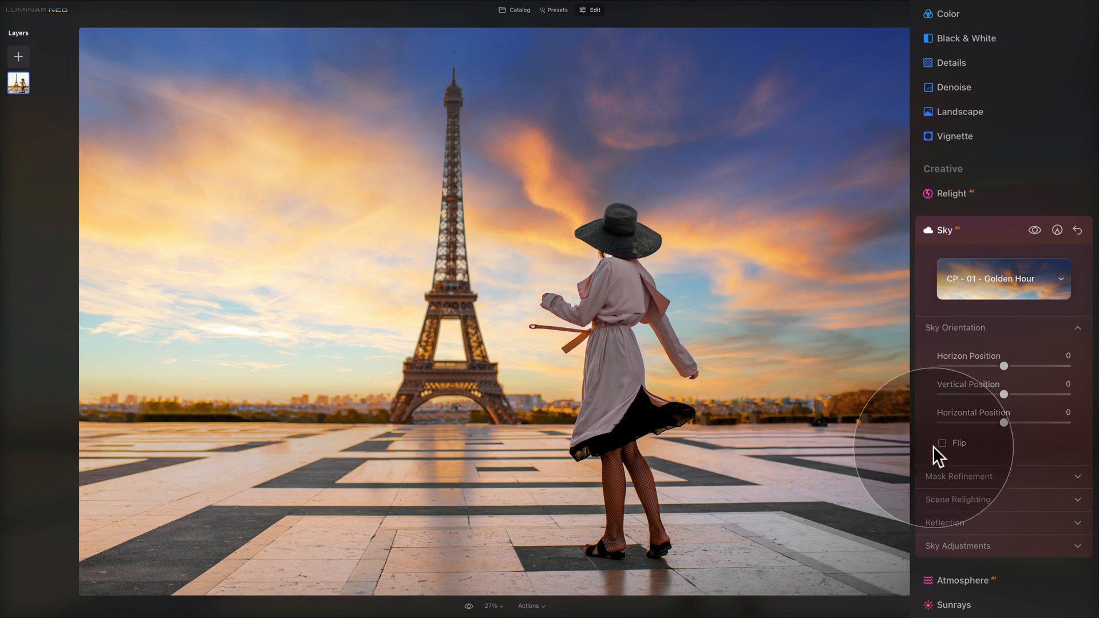
Step: Try flipping the replacement sky horizontally, restore its original direction, and collapse the Sky Orientation settings
left_click(950, 446)
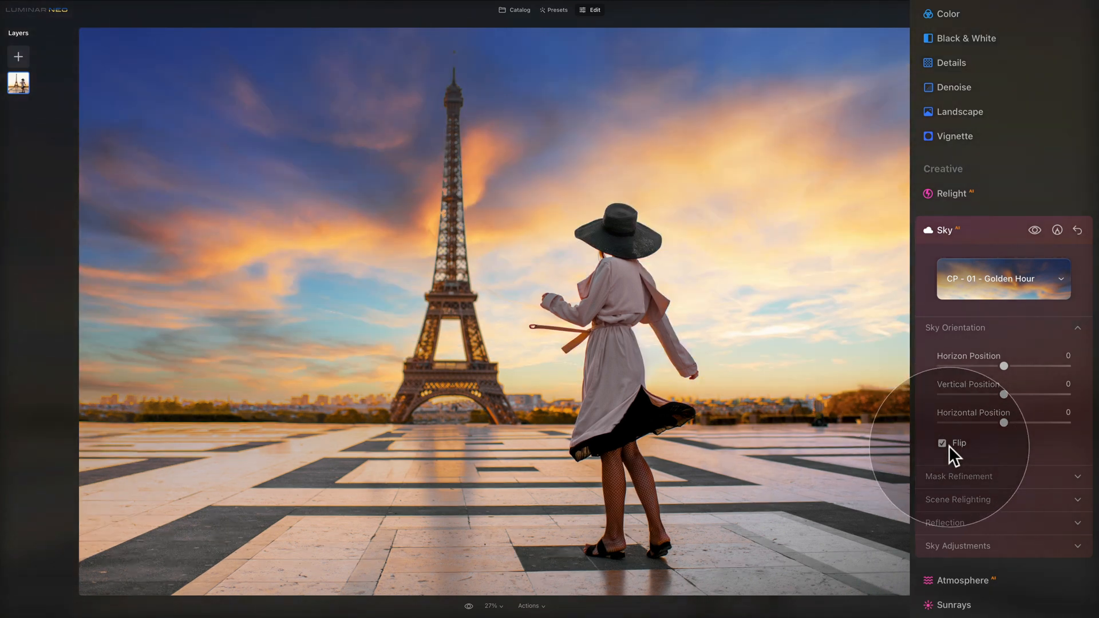
left_click(941, 444)
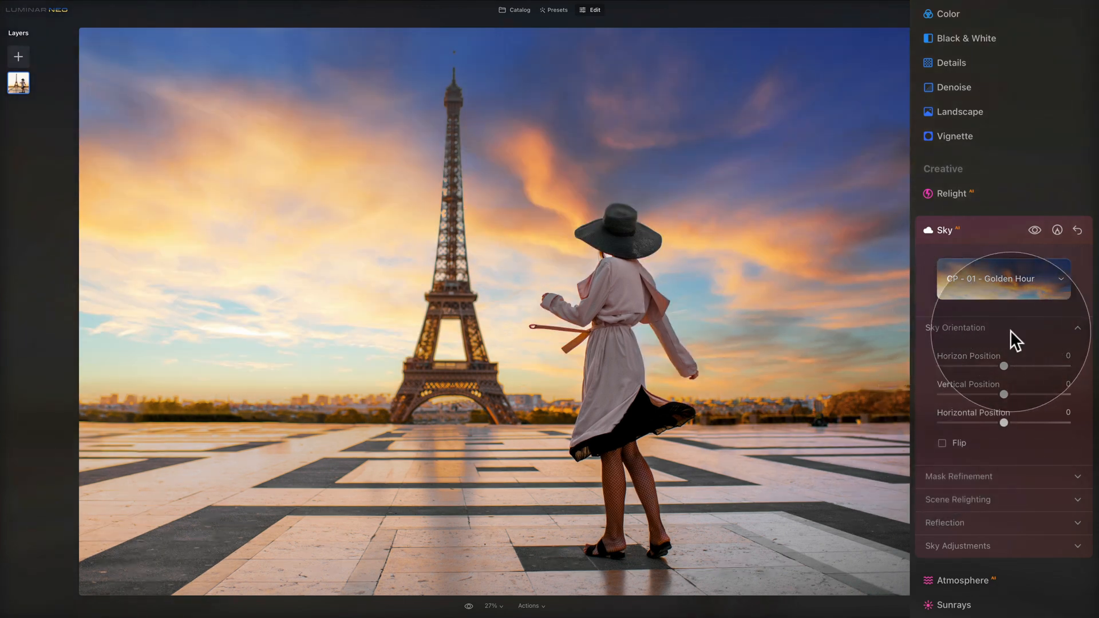
left_click(1076, 330)
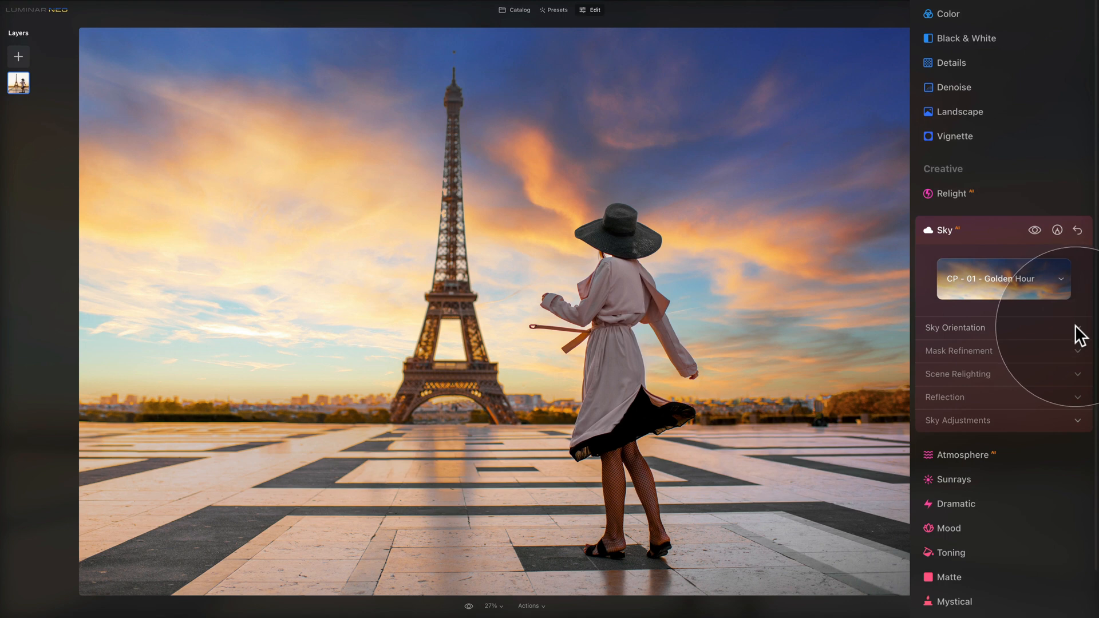
Step: Expand Mask Refinement and try Global at 4, 10, 20, 70 and 100, resetting it to 30
left_click(1081, 357)
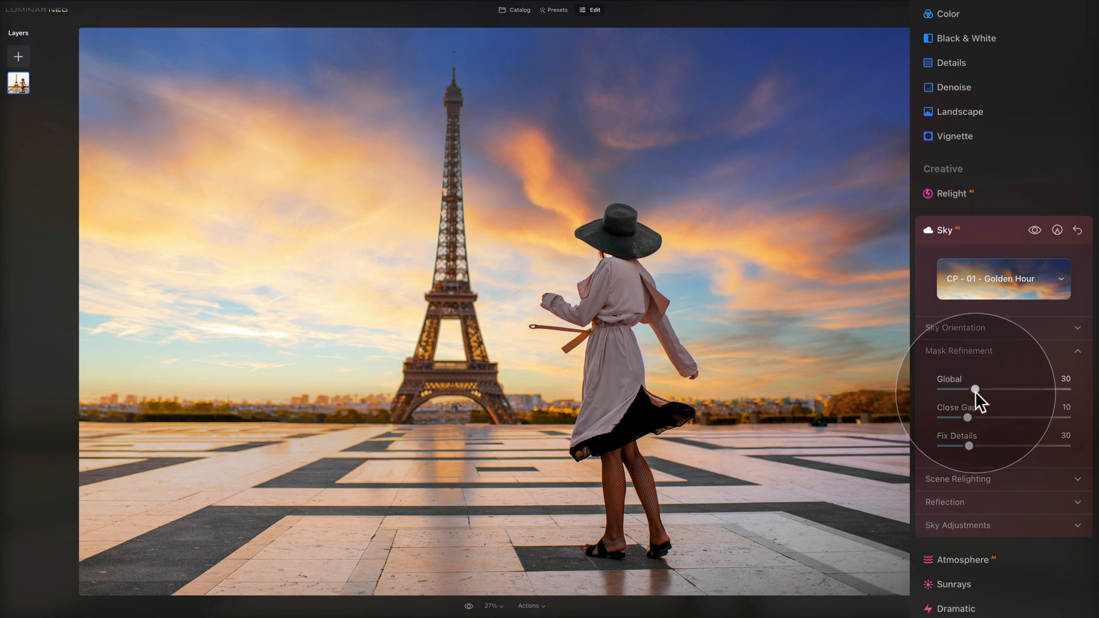
left_click_drag(974, 389, 938, 389)
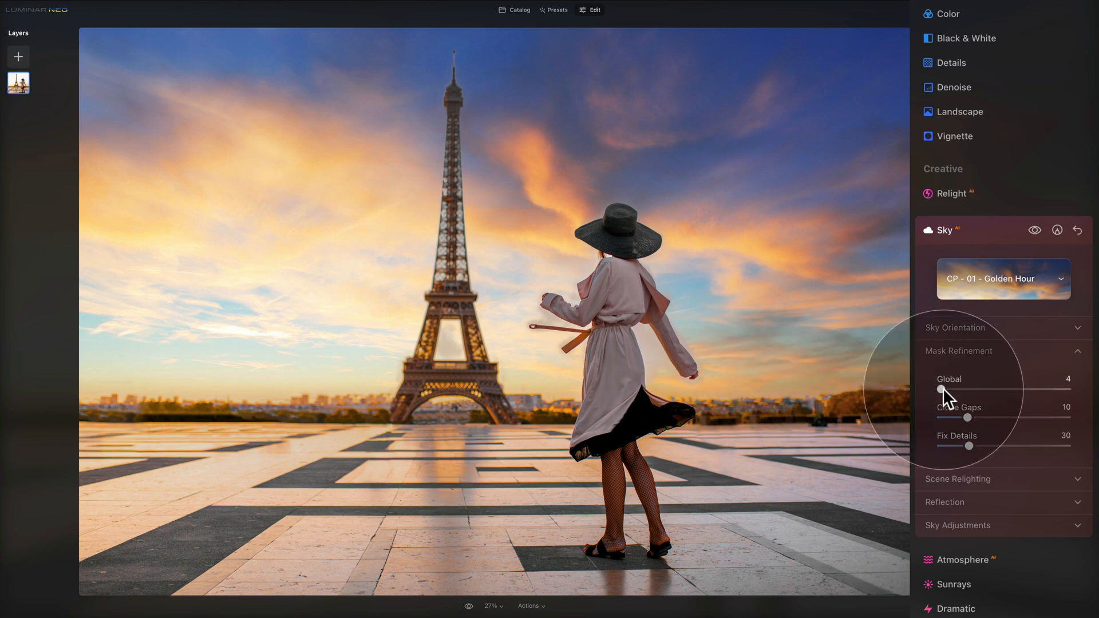
left_click_drag(943, 387, 950, 388)
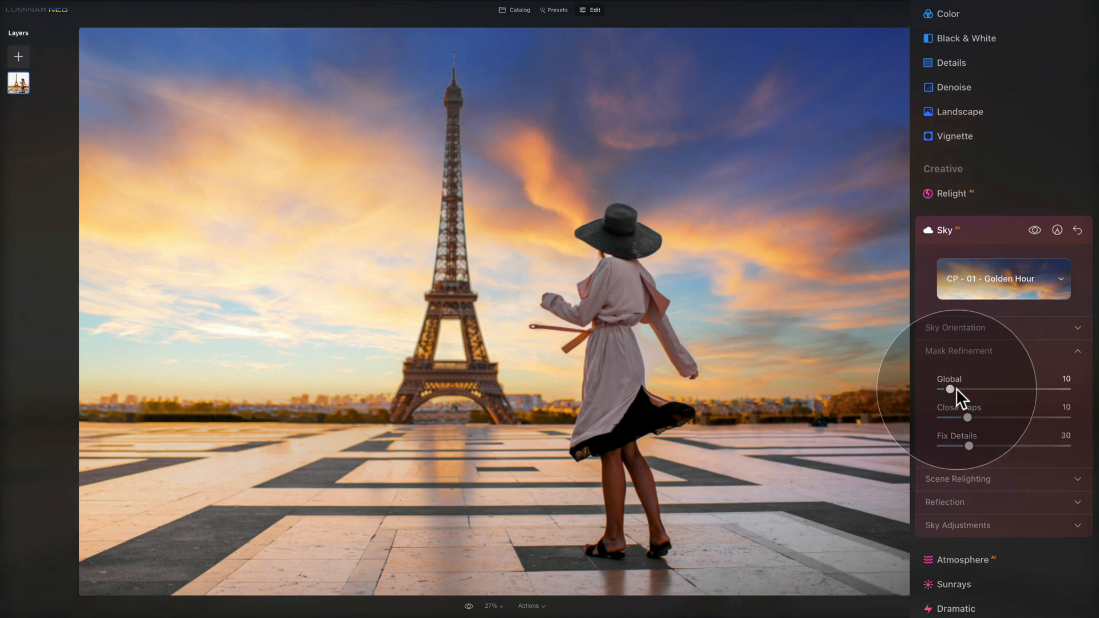
left_click_drag(956, 389, 966, 389)
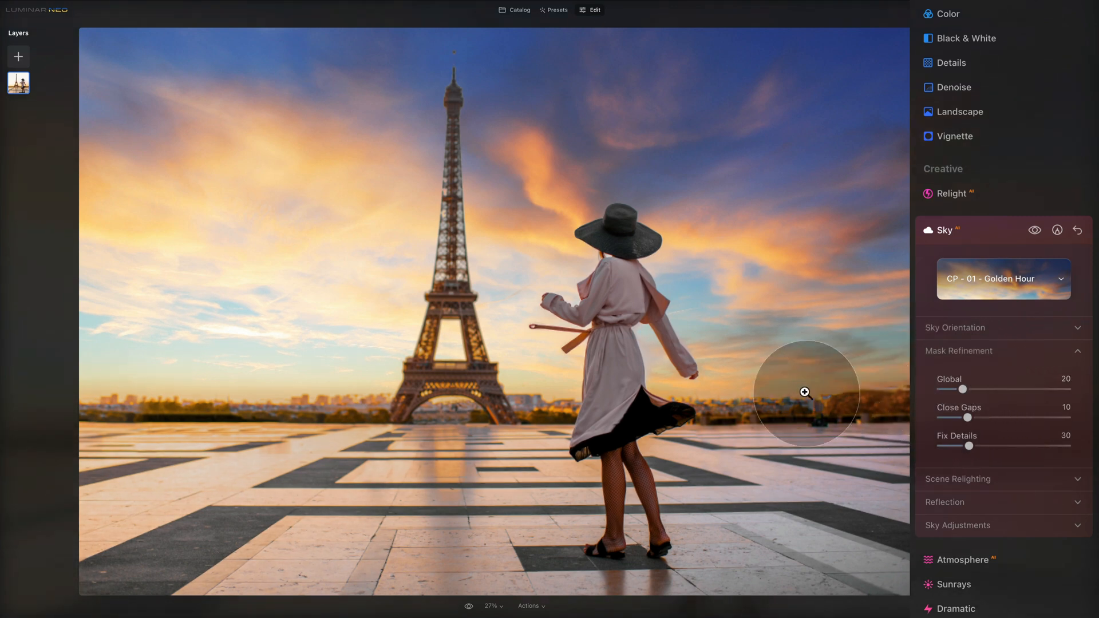
left_click_drag(964, 389, 1031, 391)
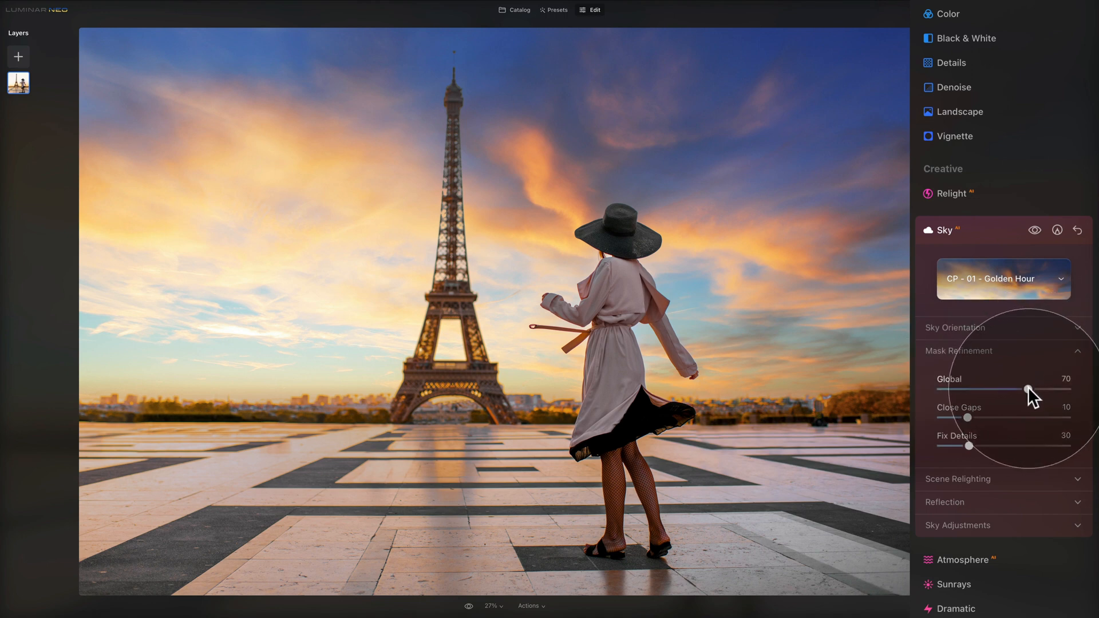
left_click_drag(1029, 388, 1079, 404)
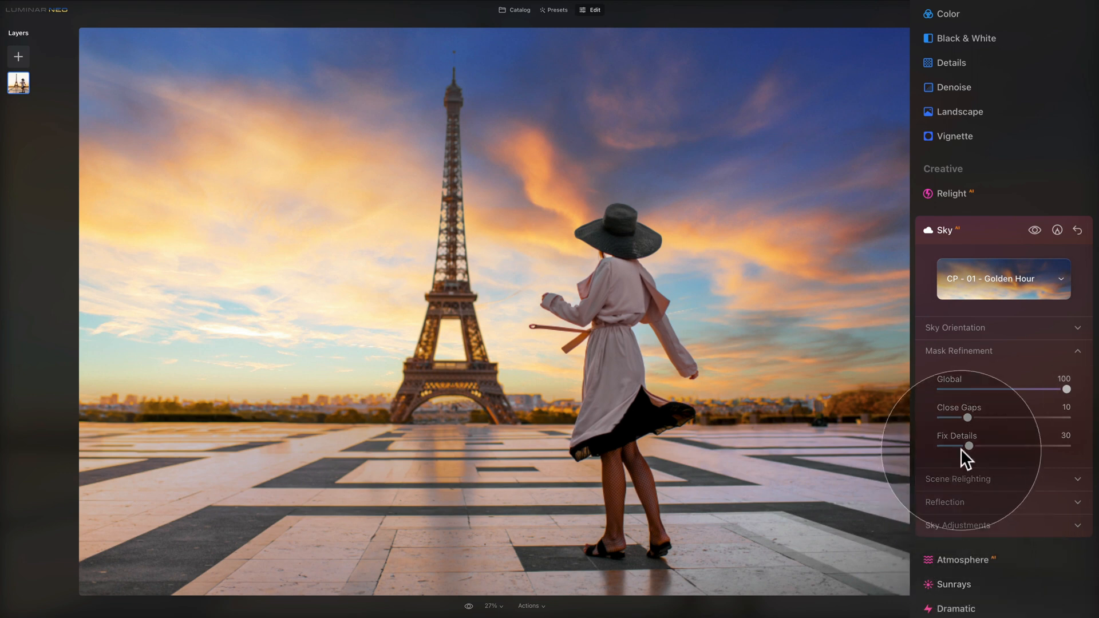
double_click(957, 379)
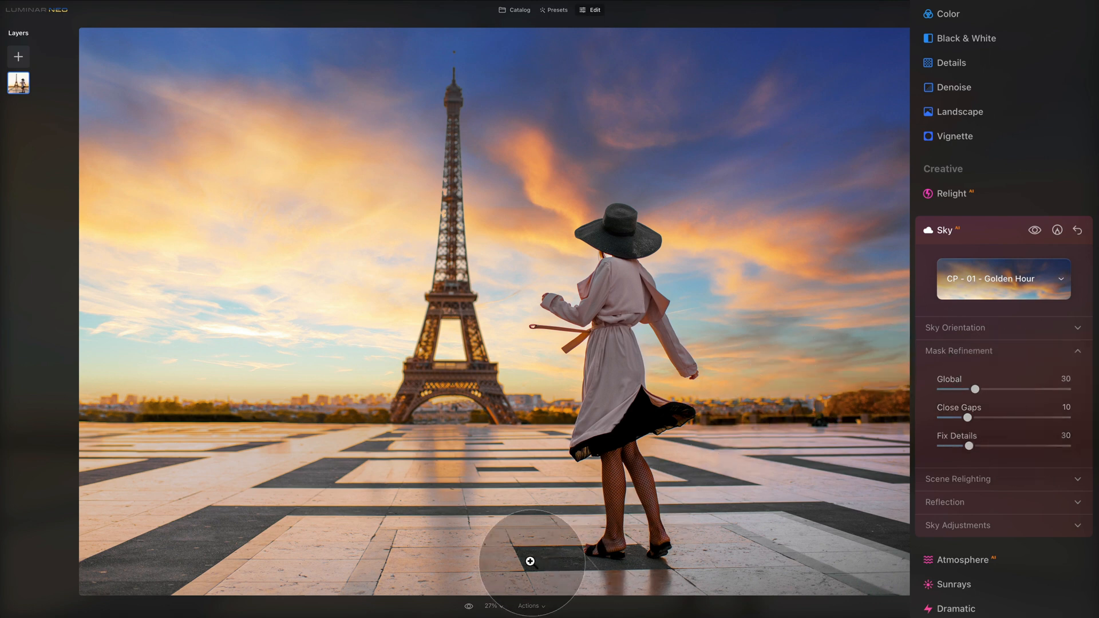
Step: Inspect the edges of the woman's coat at 200% while trying the sky mask's Close Gaps at 2, 30 and 39
left_click(494, 606)
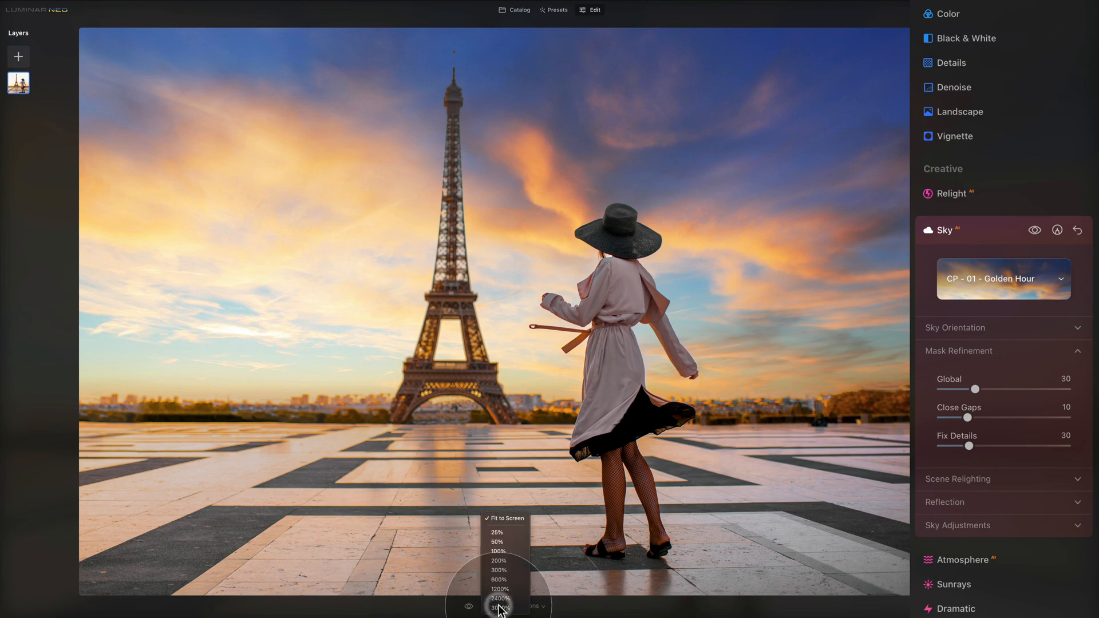
left_click(517, 559)
left_click_drag(773, 439, 417, 356)
left_click_drag(790, 392, 356, 314)
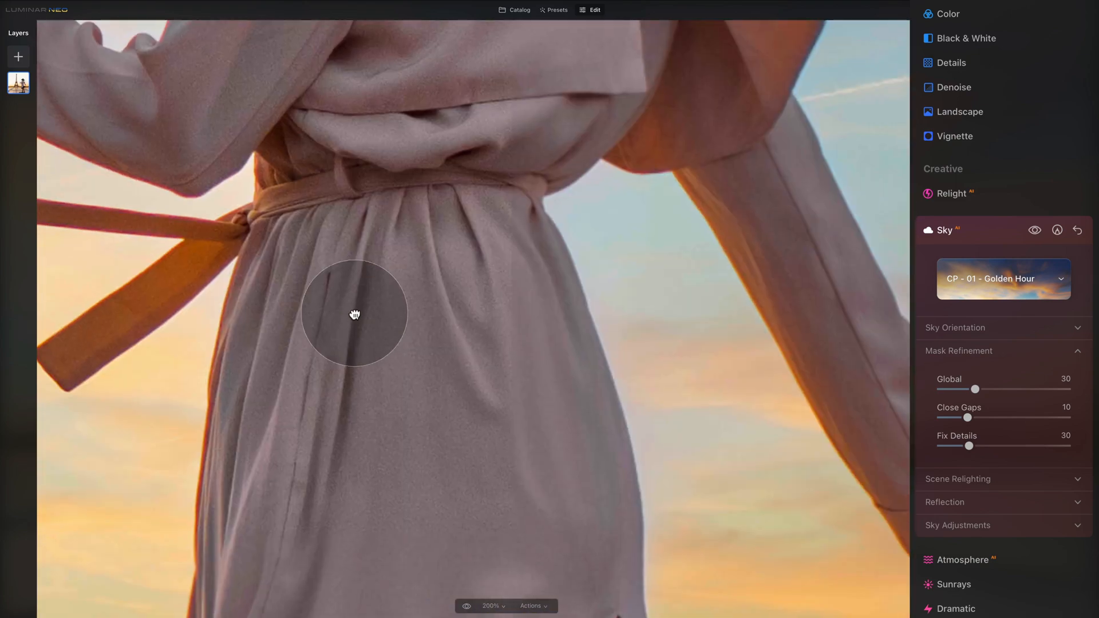
left_click_drag(519, 387, 481, 321)
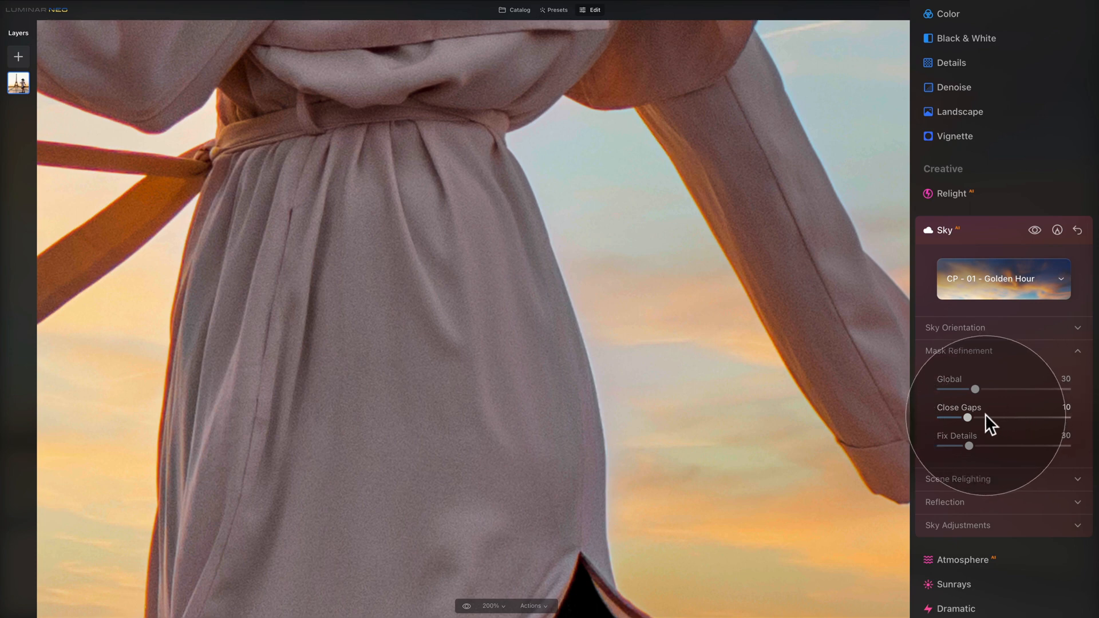
left_click_drag(970, 417, 941, 417)
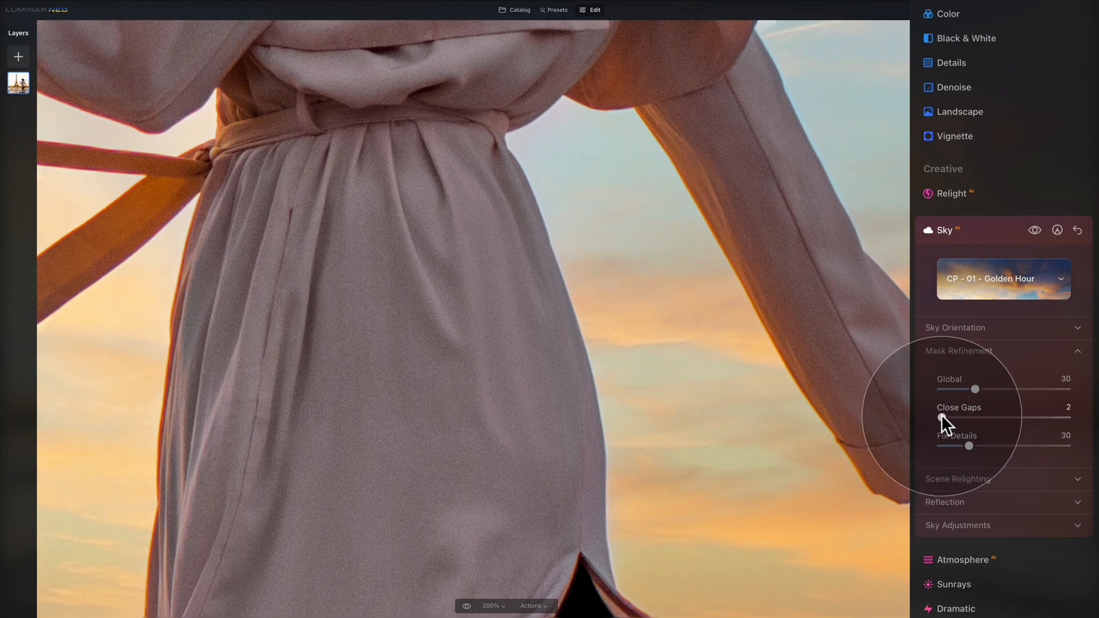
left_click_drag(941, 417, 1035, 417)
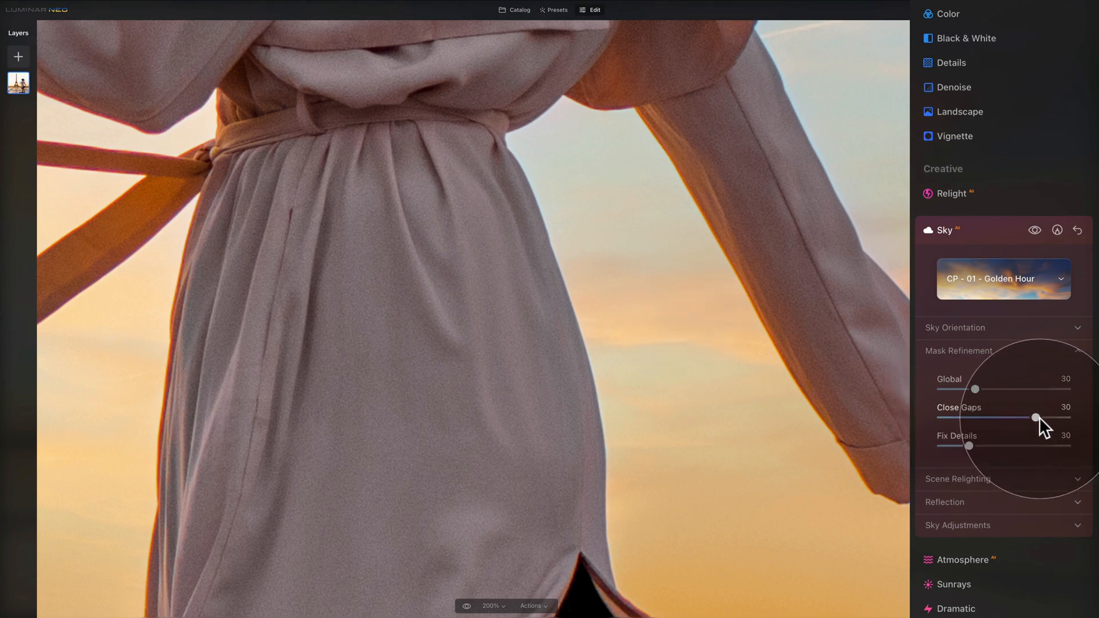
left_click_drag(1035, 416, 940, 417)
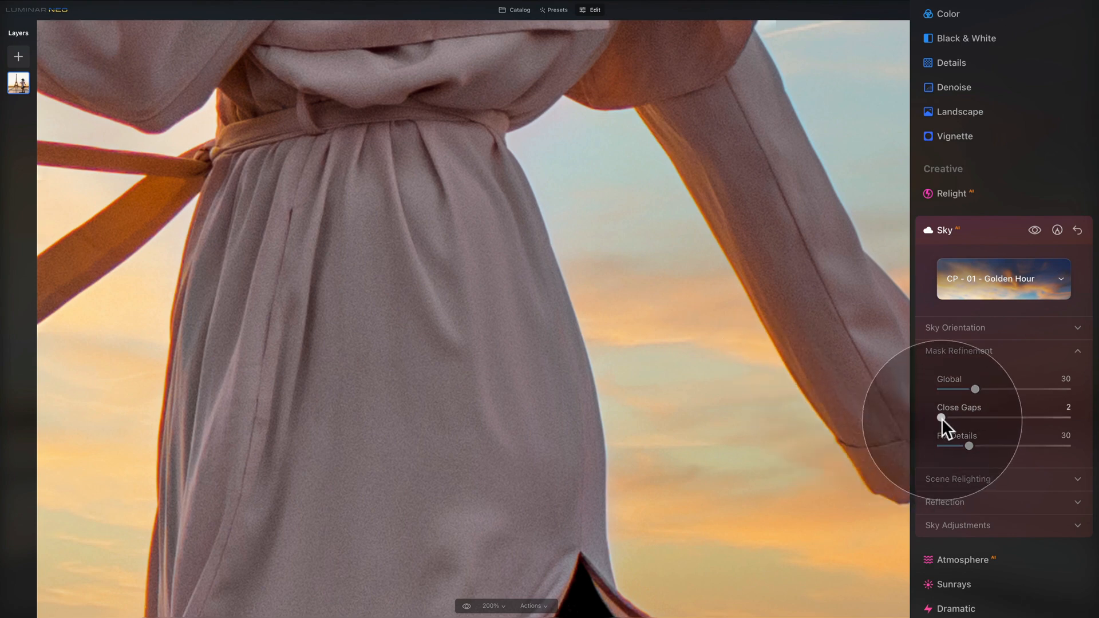
left_click_drag(941, 417, 1074, 424)
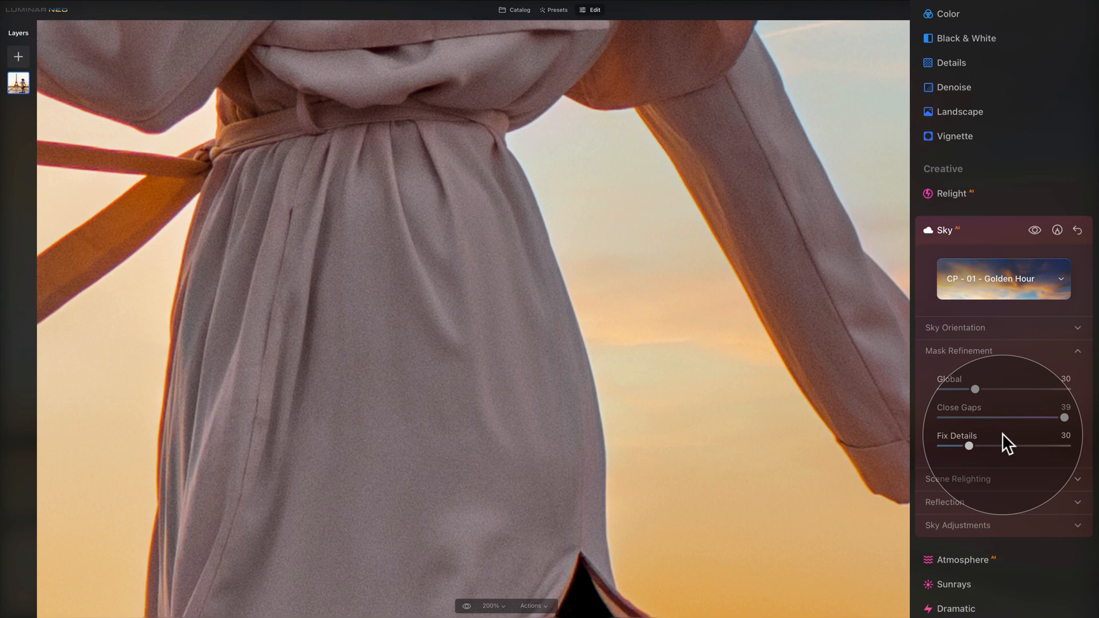
Step: Try Fix Details at 14 and 100 around the woman's arm and belt, and reset Fix Details to 30 and Close Gaps to 10
left_click_drag(230, 203, 508, 348)
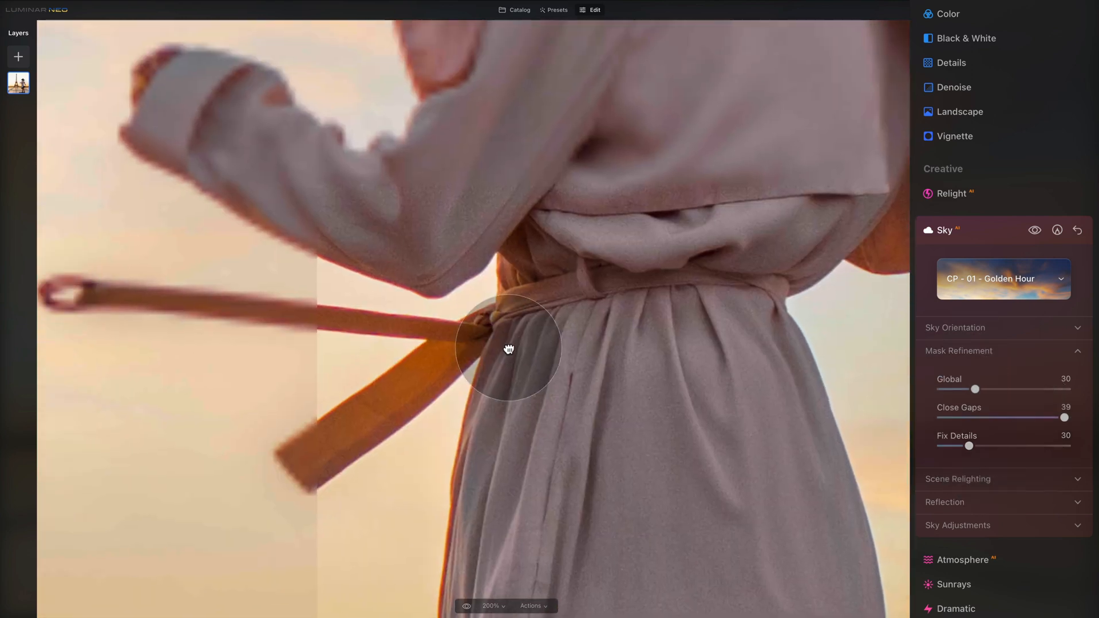
left_click_drag(485, 267, 598, 324)
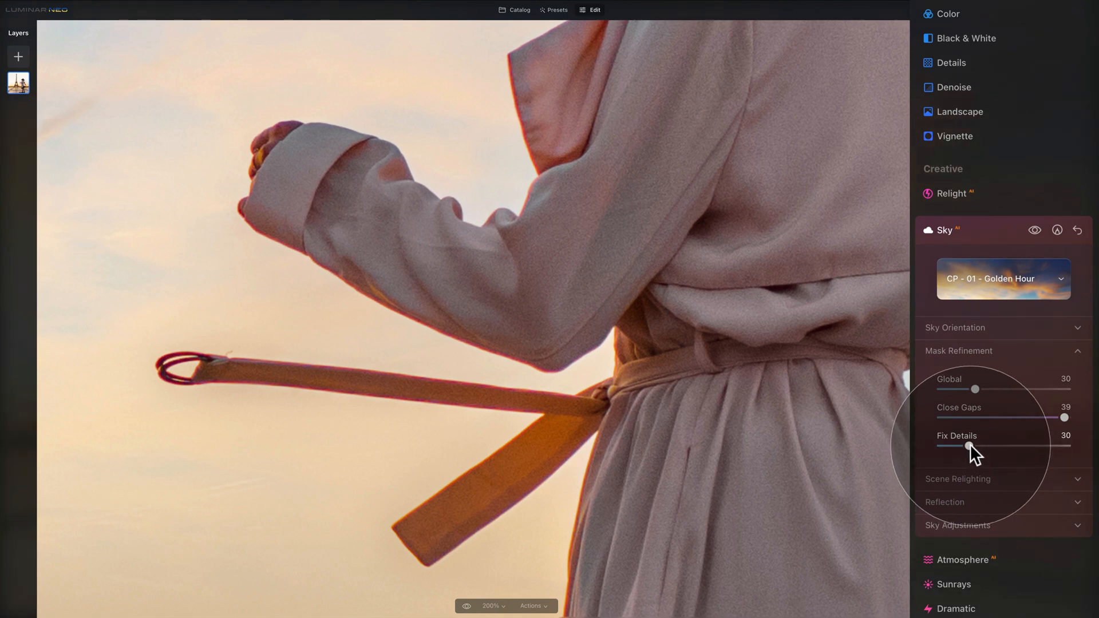
left_click_drag(969, 444, 947, 446)
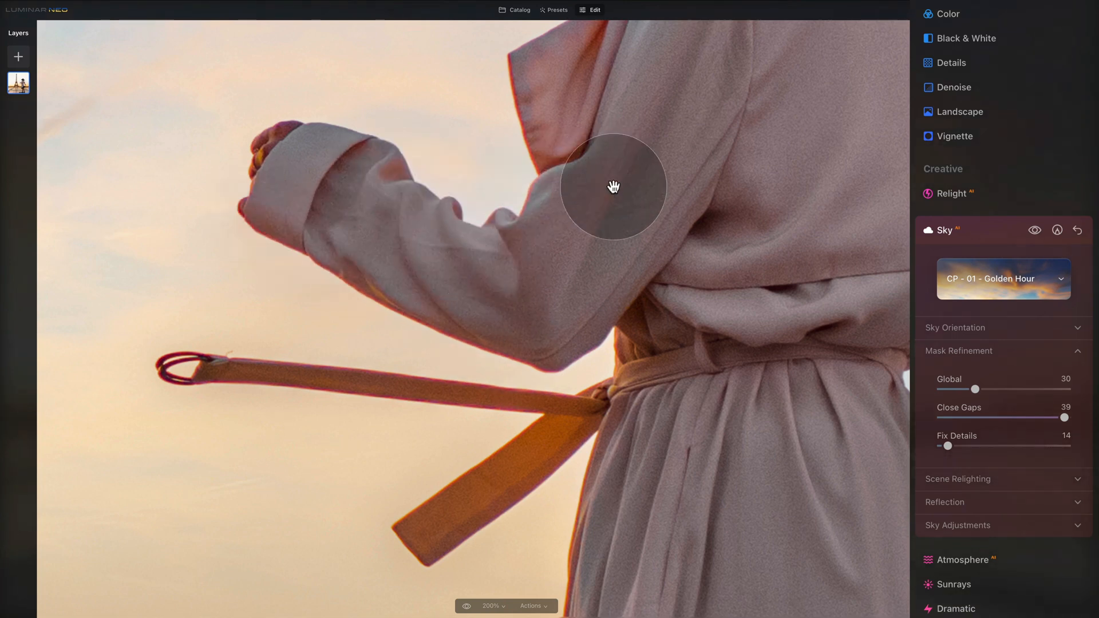
left_click_drag(948, 446, 1081, 456)
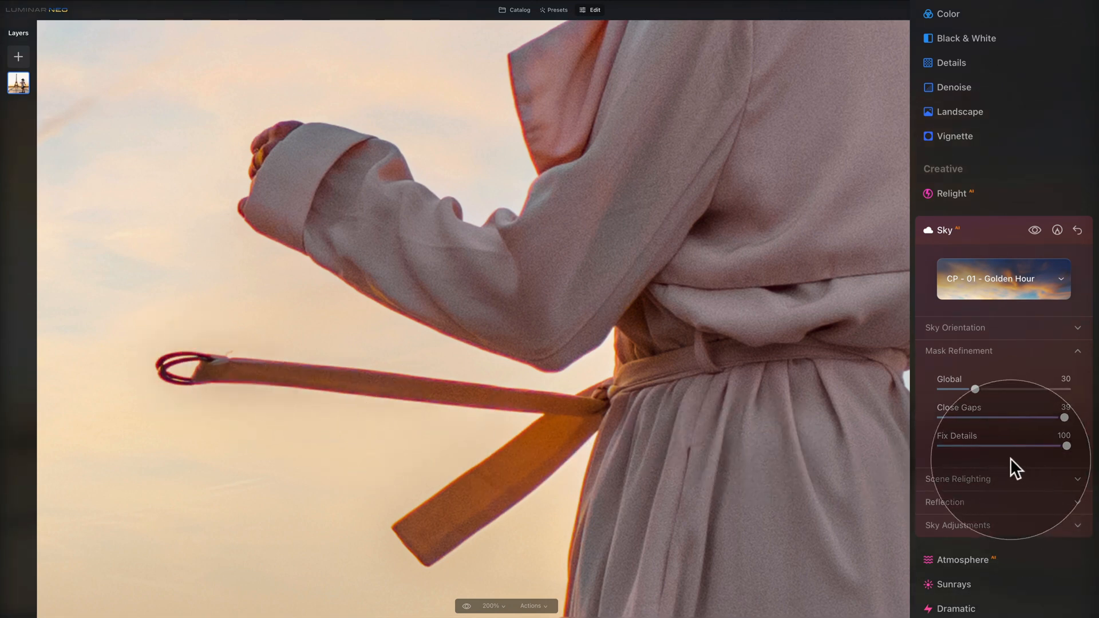
double_click(950, 436)
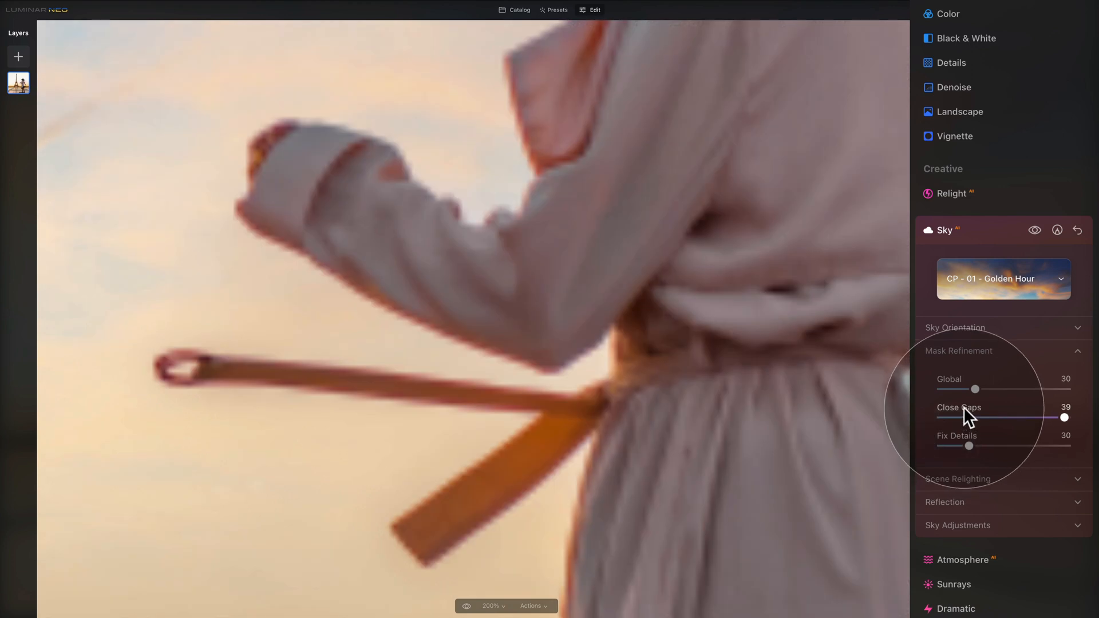
double_click(963, 406)
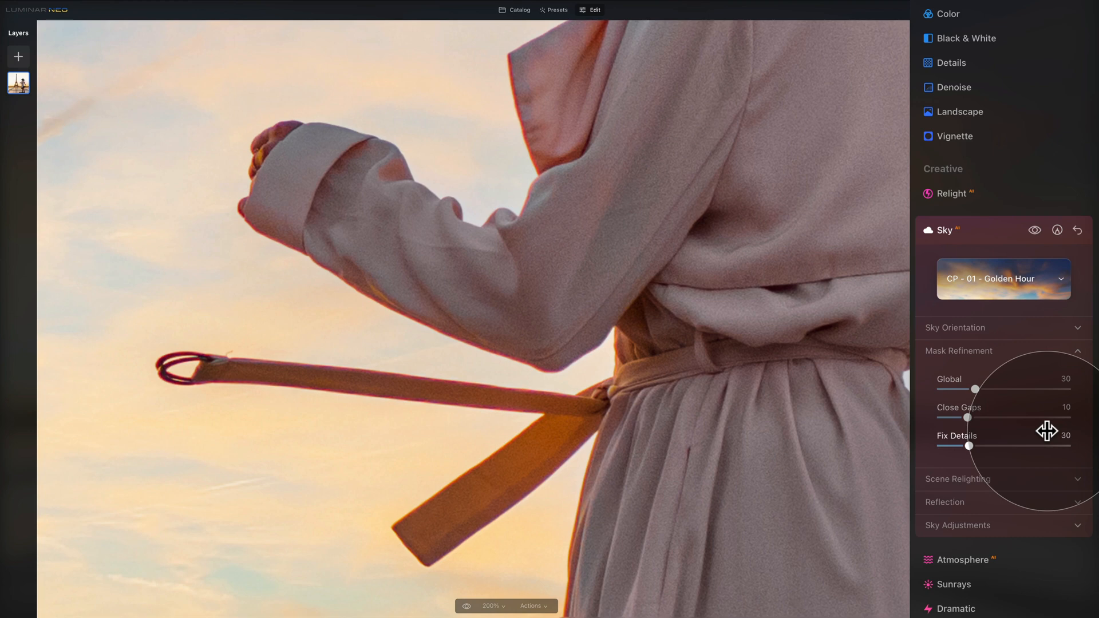
Step: Expand Scene Relighting, fit the whole photo in view, and set Relight Strength to 67 after trying 0
left_click(1024, 350)
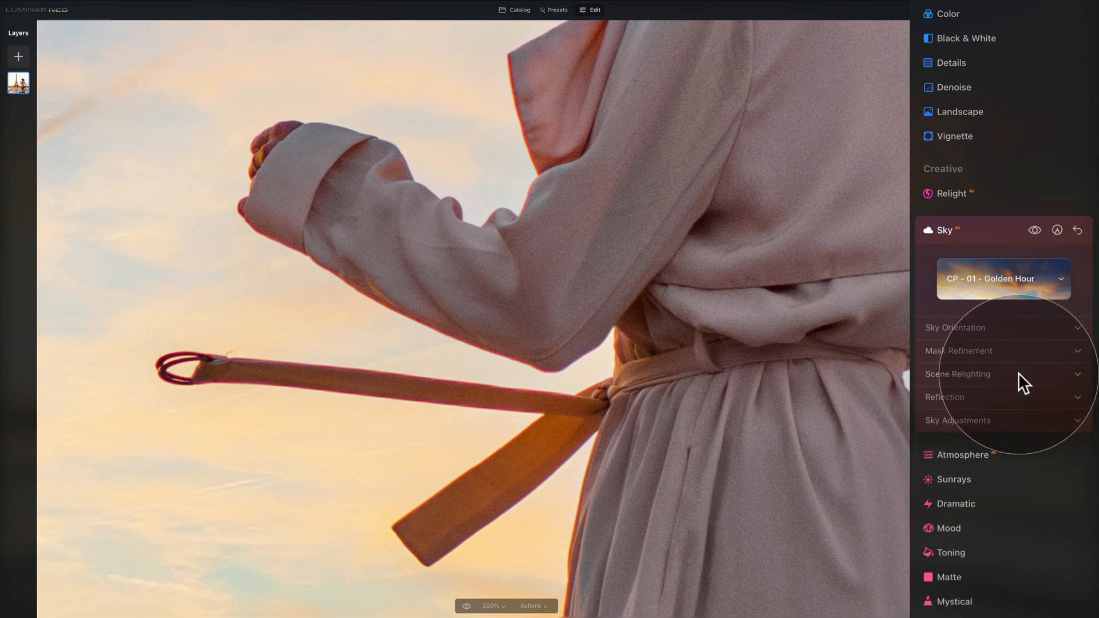
left_click(1021, 376)
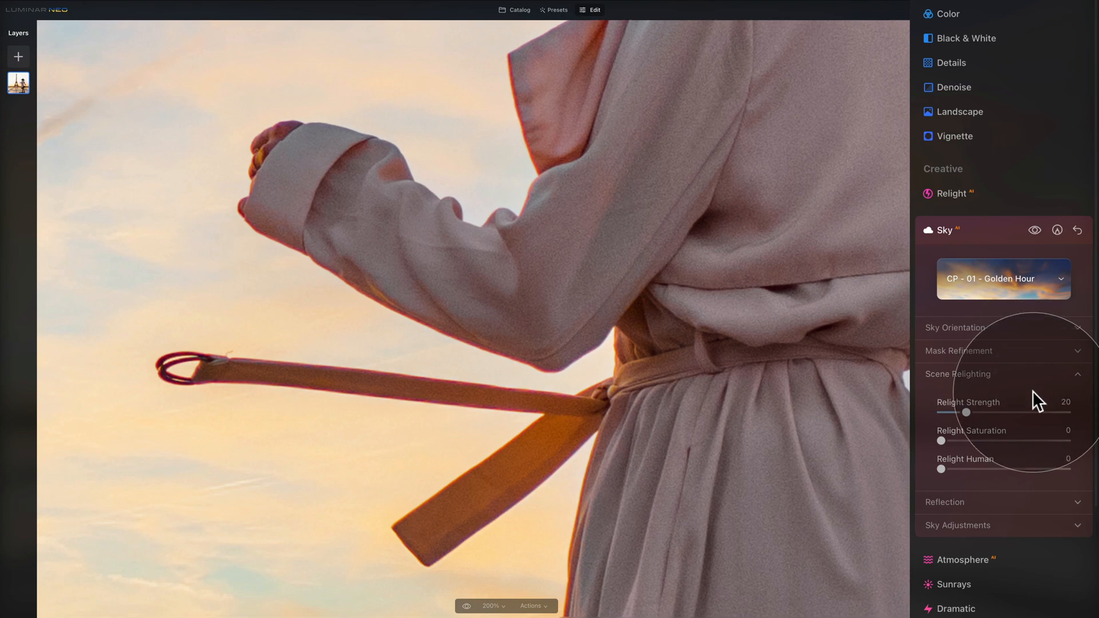
left_click(603, 309)
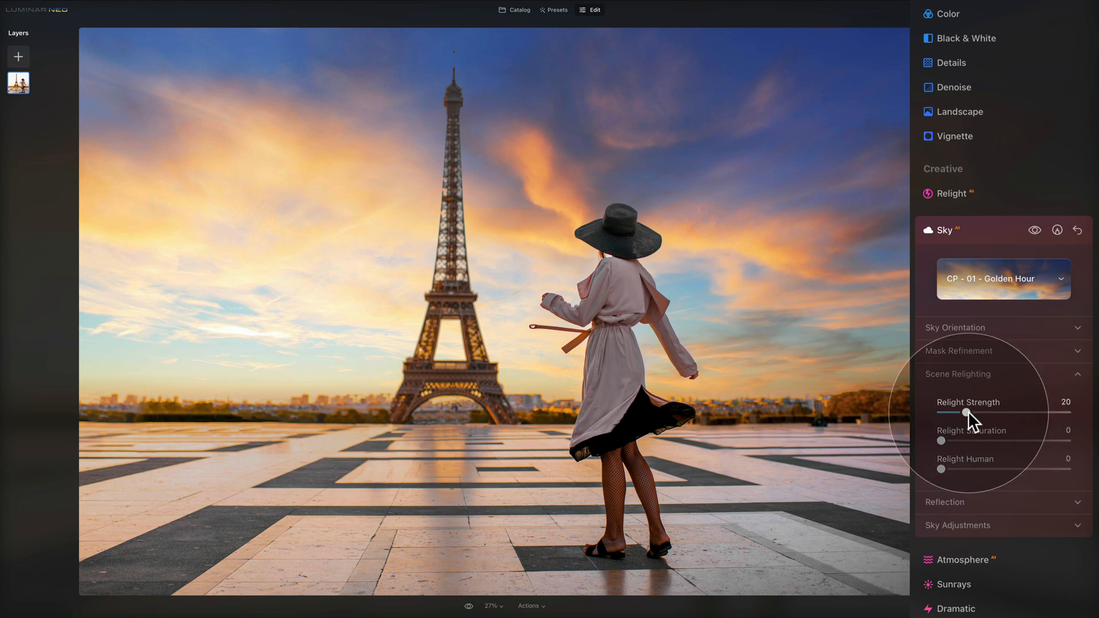
left_click_drag(967, 411, 936, 413)
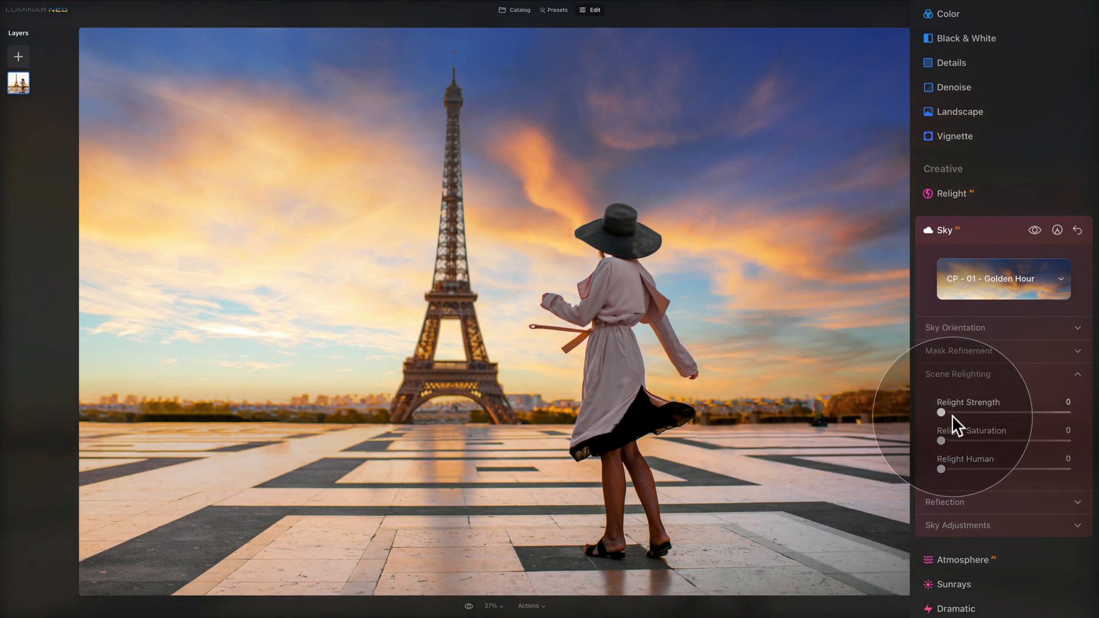
left_click_drag(941, 411, 1026, 412)
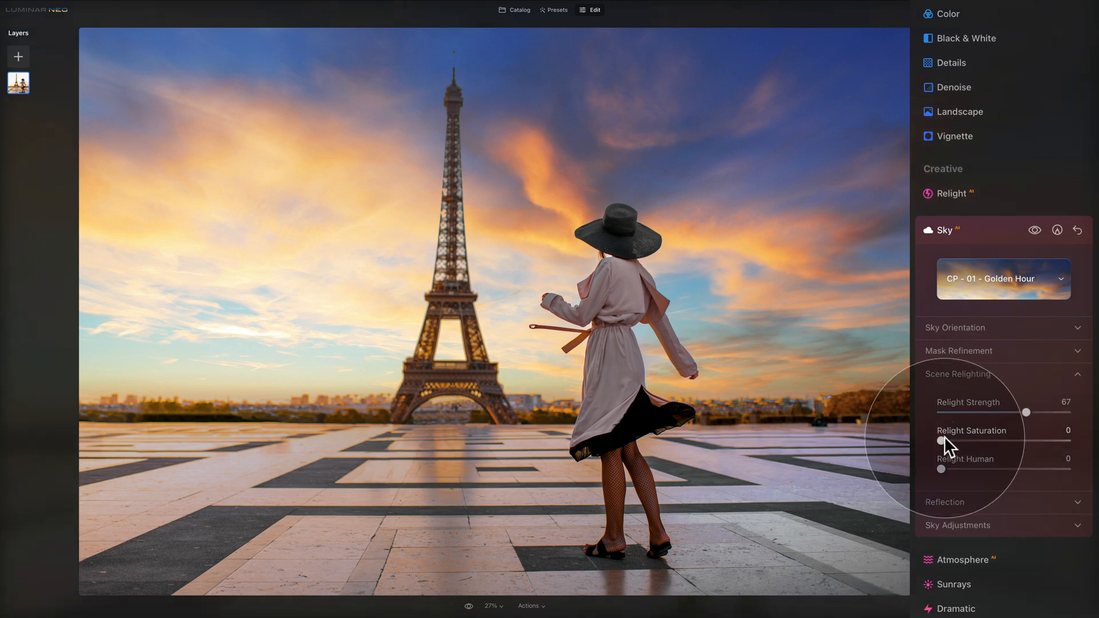
Step: Set Relight Saturation to 65 and Relight Human to 76, and collapse the Scene Relighting settings
left_click_drag(943, 440, 1033, 446)
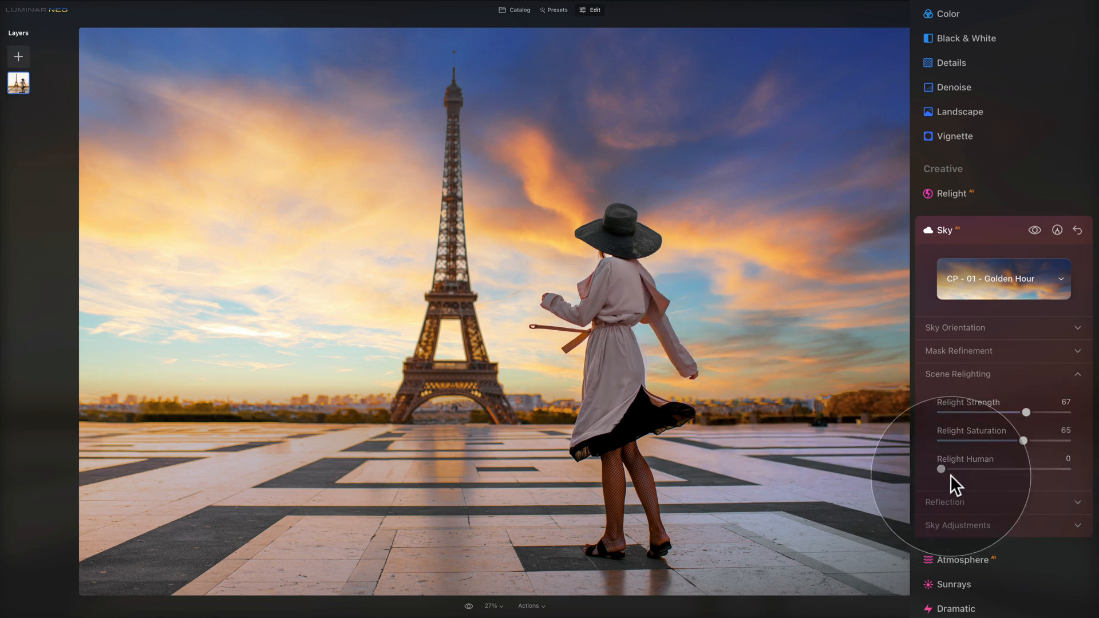
left_click_drag(940, 468, 1018, 469)
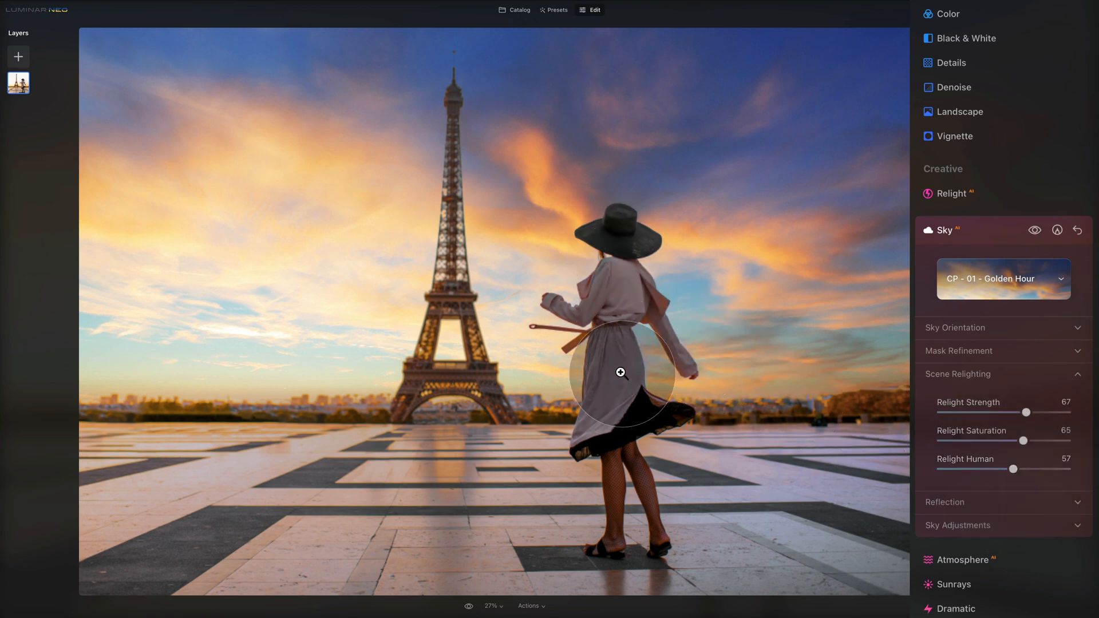
left_click_drag(1012, 466, 1038, 467)
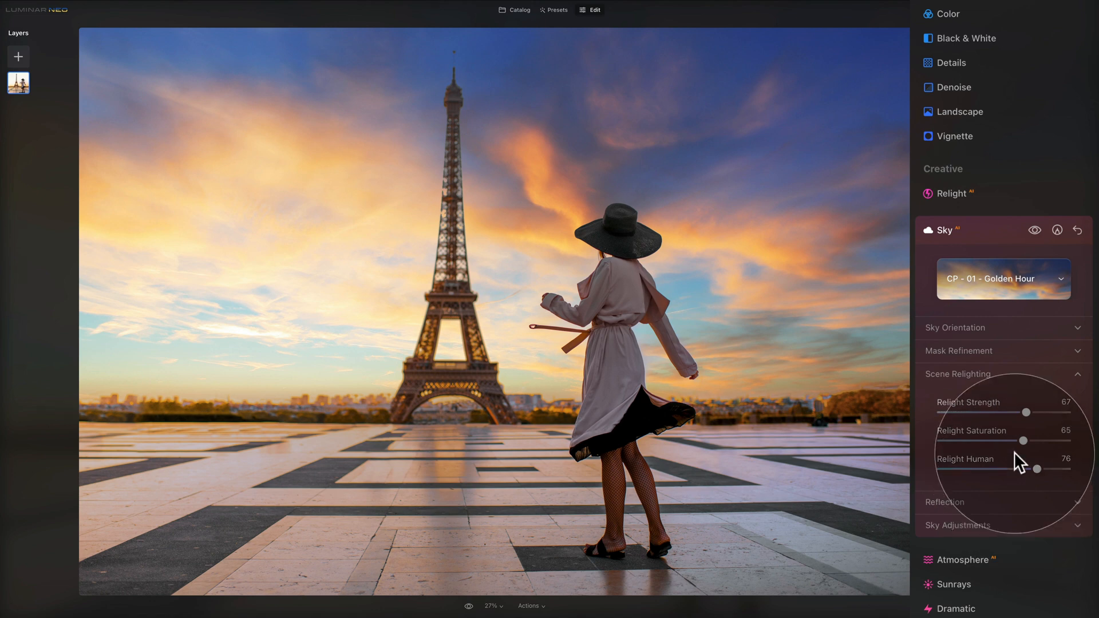
left_click(998, 376)
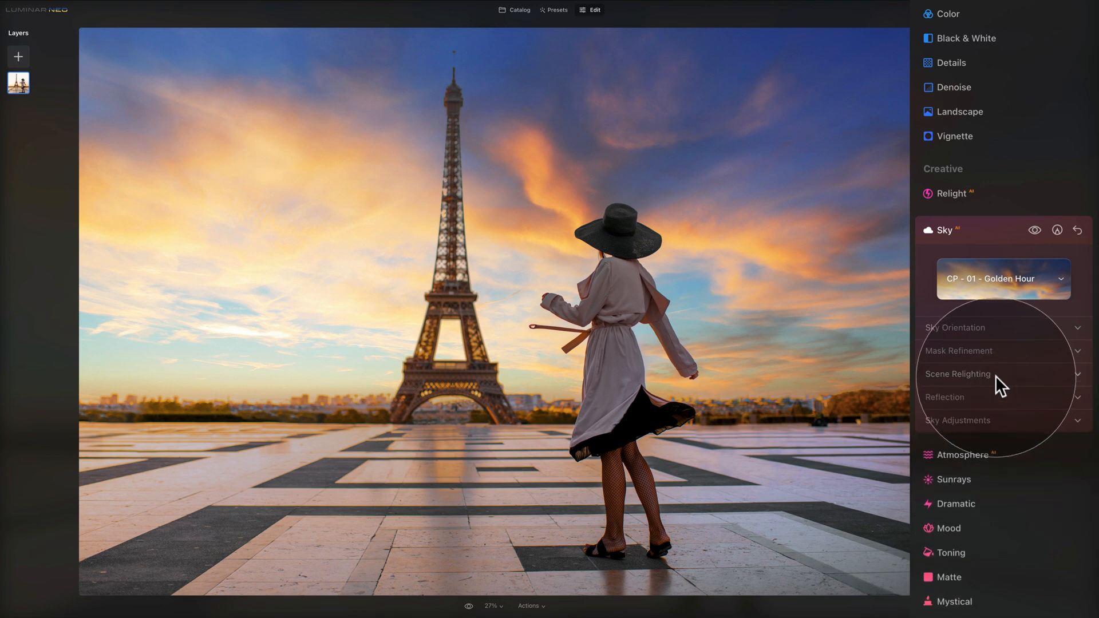
Step: Look over the Reflection settings, and set the sky's Defocus to 28 in Sky Adjustments
left_click(992, 397)
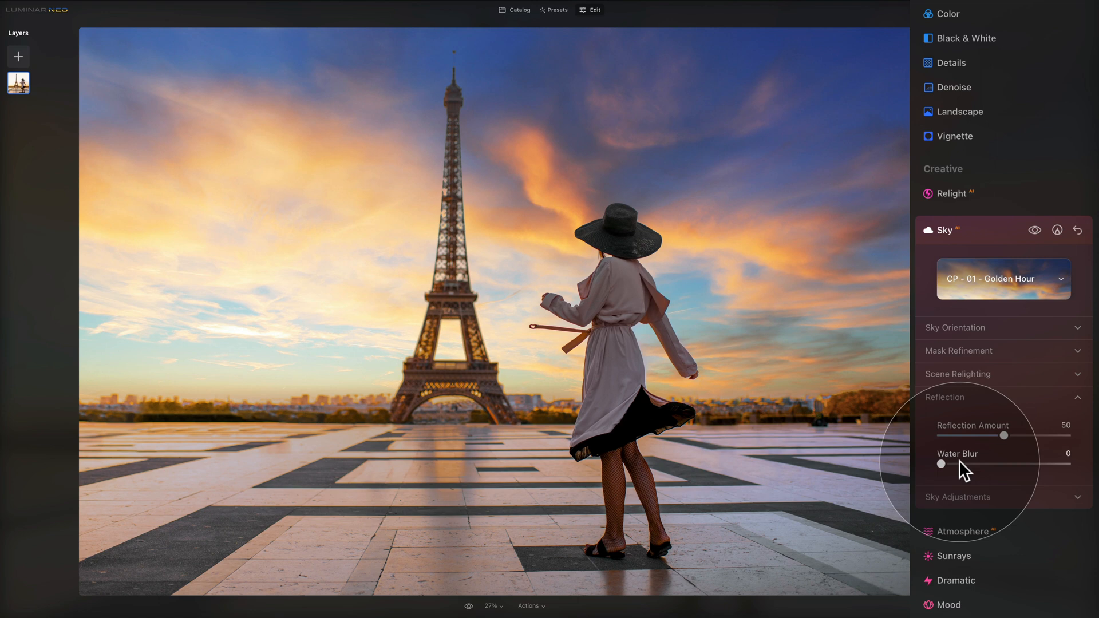
left_click(983, 399)
left_click(996, 417)
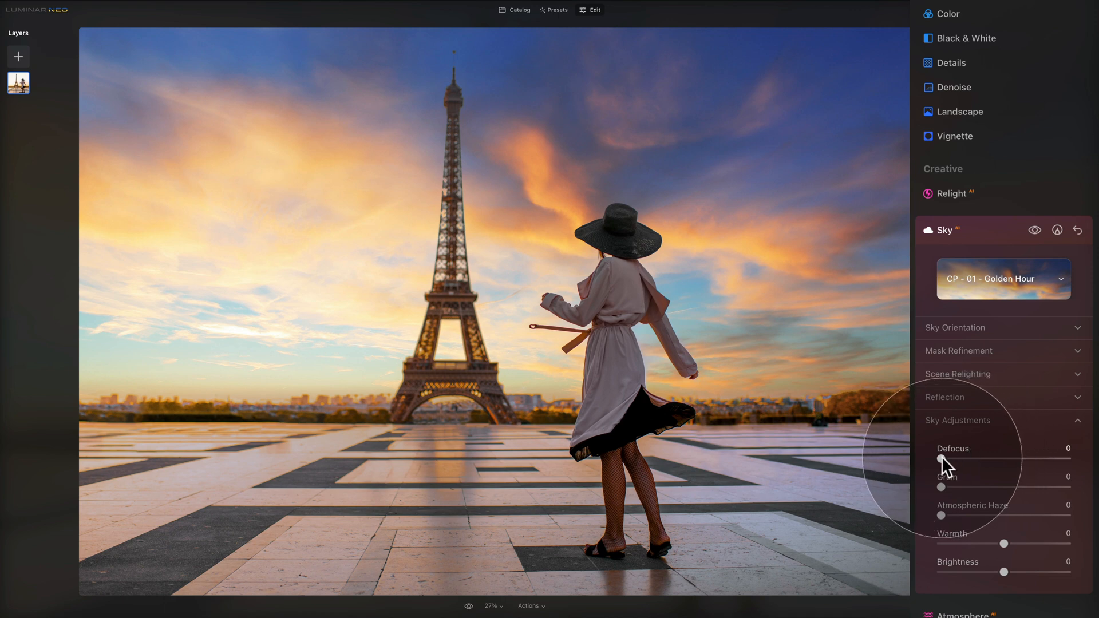
left_click_drag(942, 459, 979, 461)
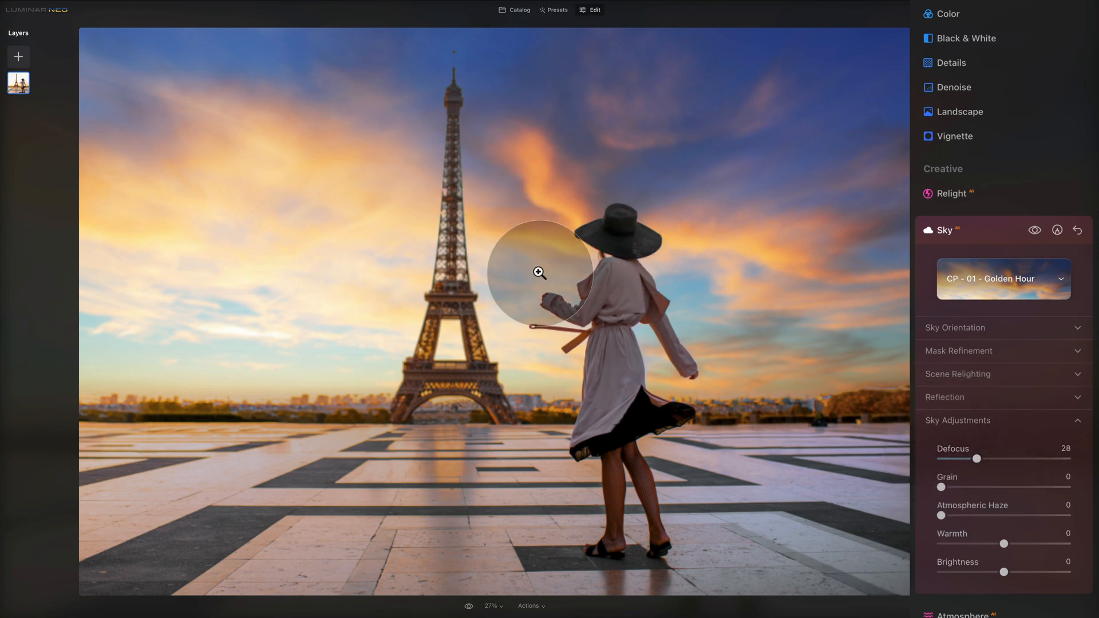
Step: Set the sky's Defocus to 27 after trying 100, and try Grain at 78 before resetting it to 0
left_click_drag(1045, 458, 1083, 470)
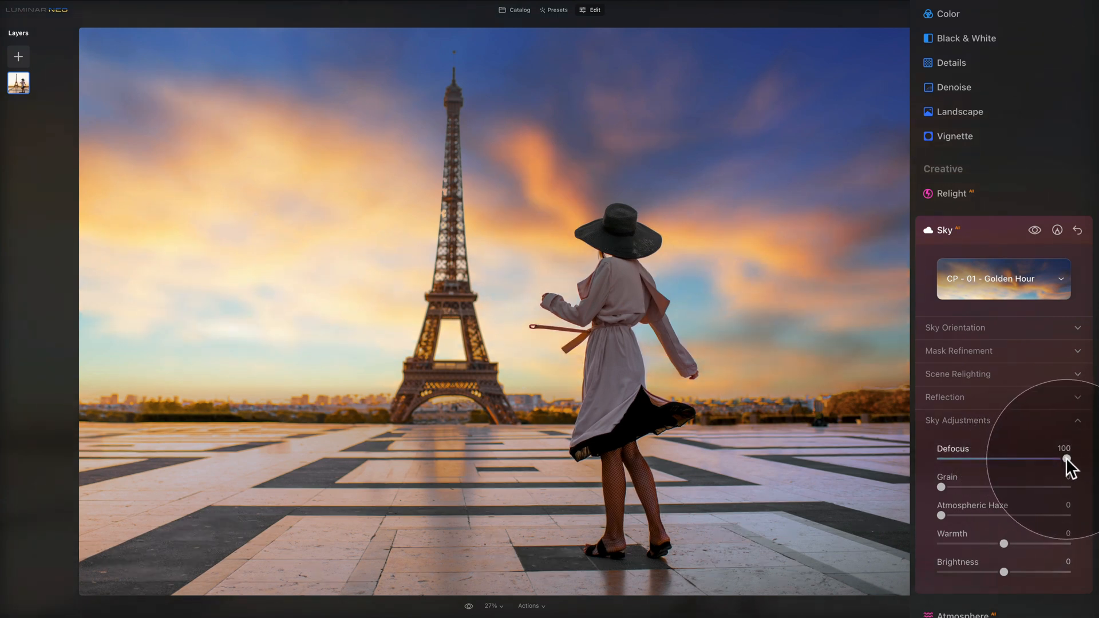
left_click_drag(1065, 459, 966, 462)
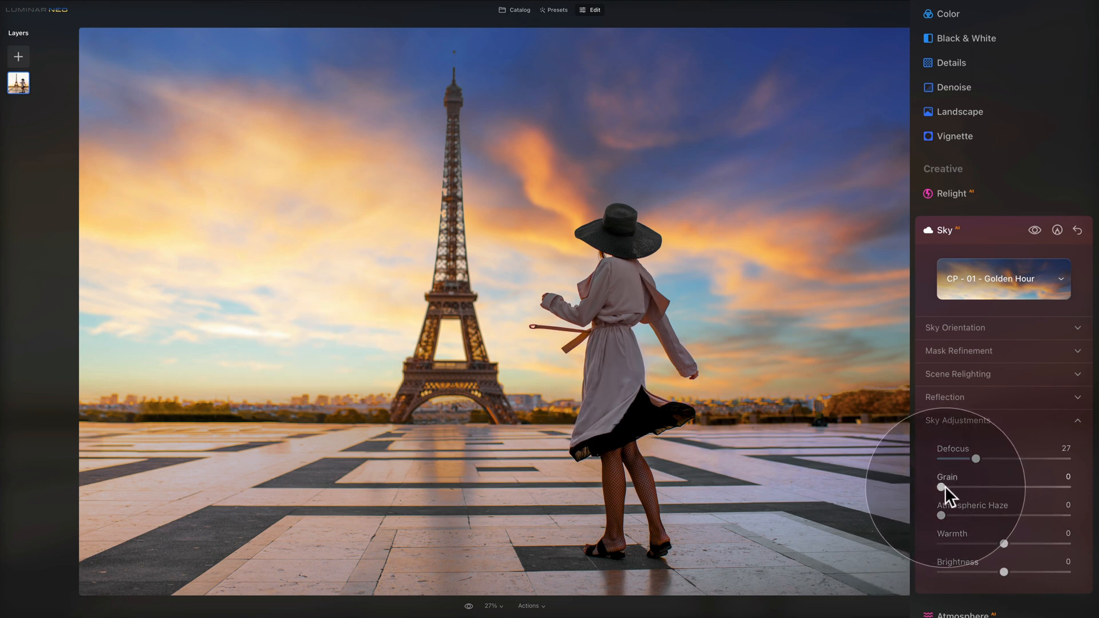
left_click_drag(942, 486, 1009, 487)
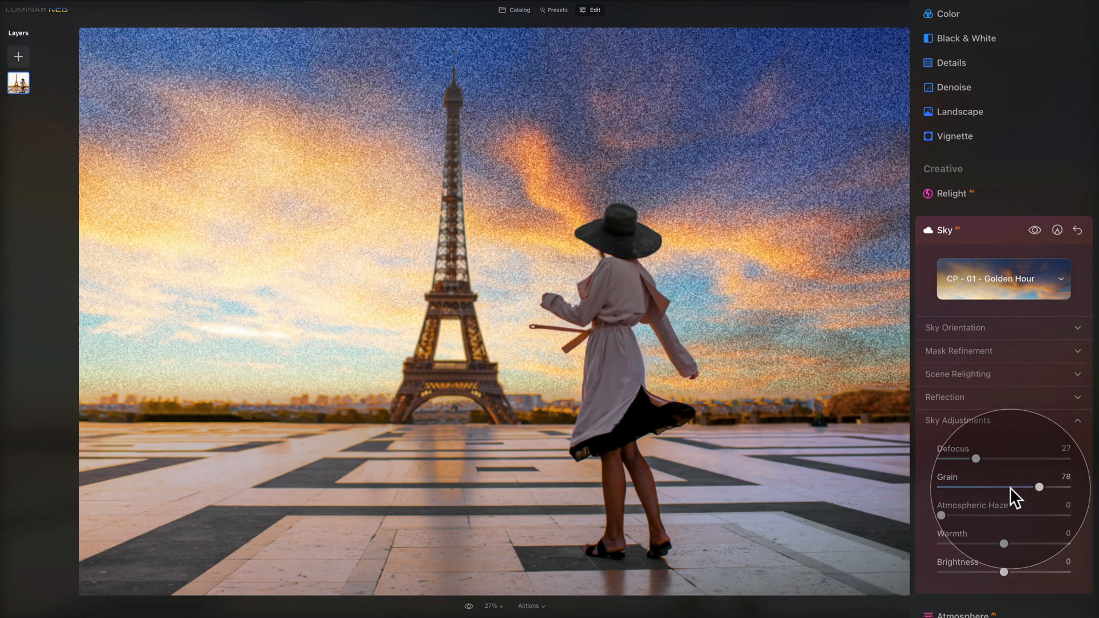
double_click(945, 476)
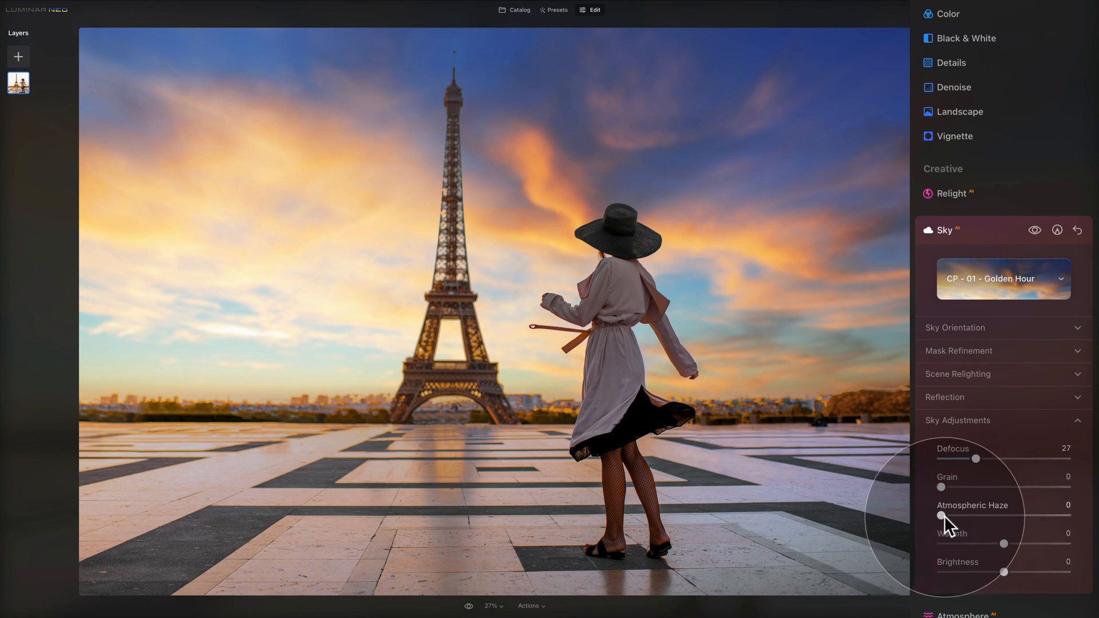
Step: Try the sky's Atmospheric Haze at 74 and 79, and return it to 0
left_click_drag(942, 514, 1034, 517)
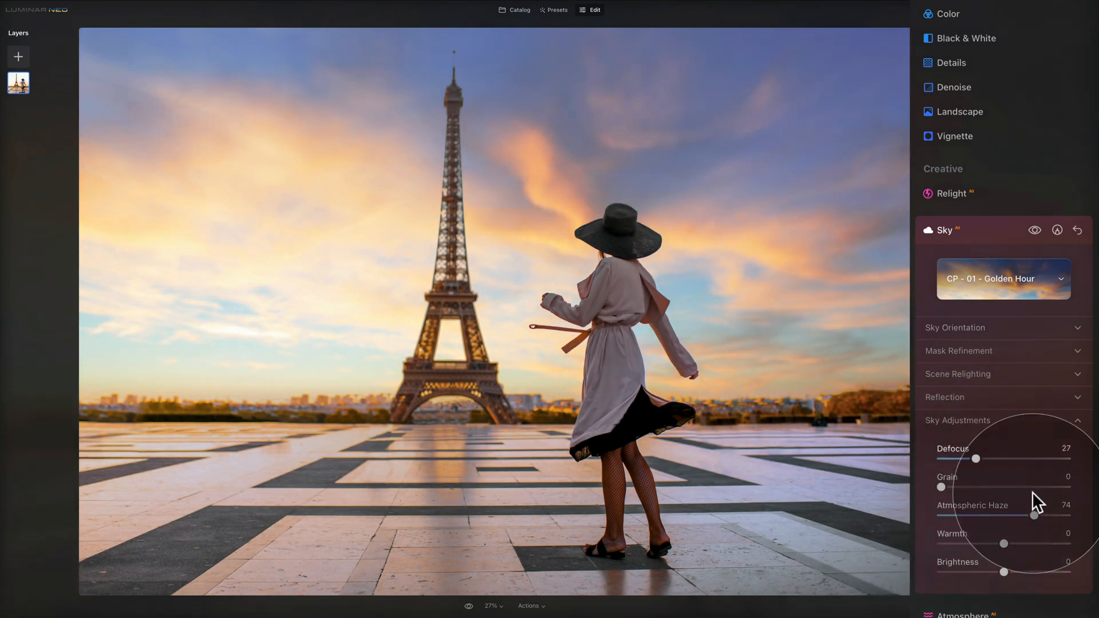
left_click_drag(1024, 514, 1035, 514)
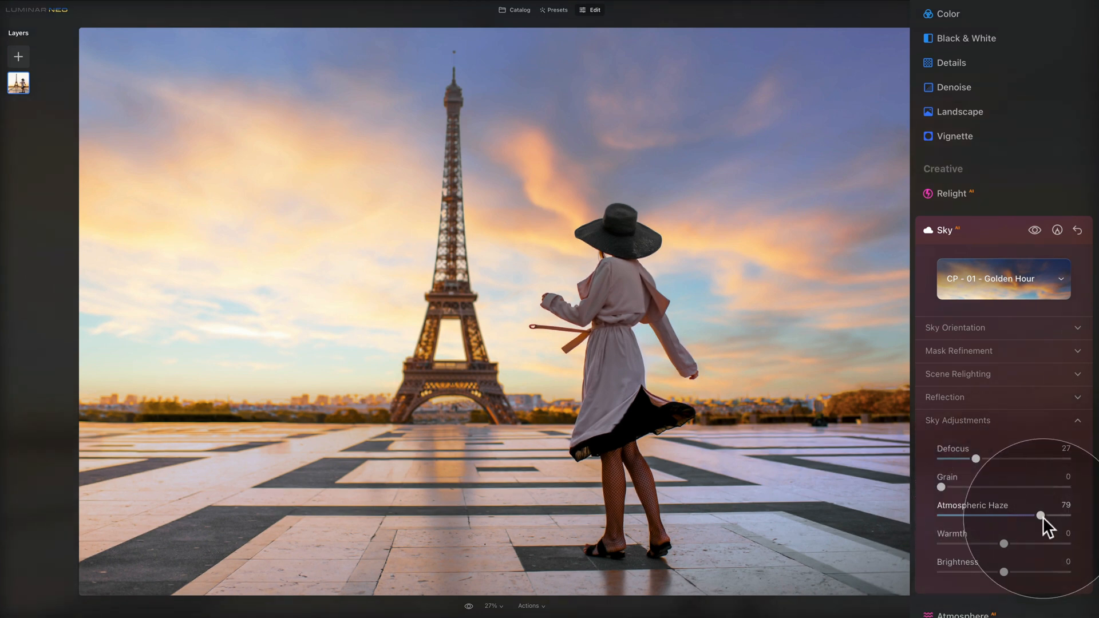
left_click_drag(1041, 512, 912, 522)
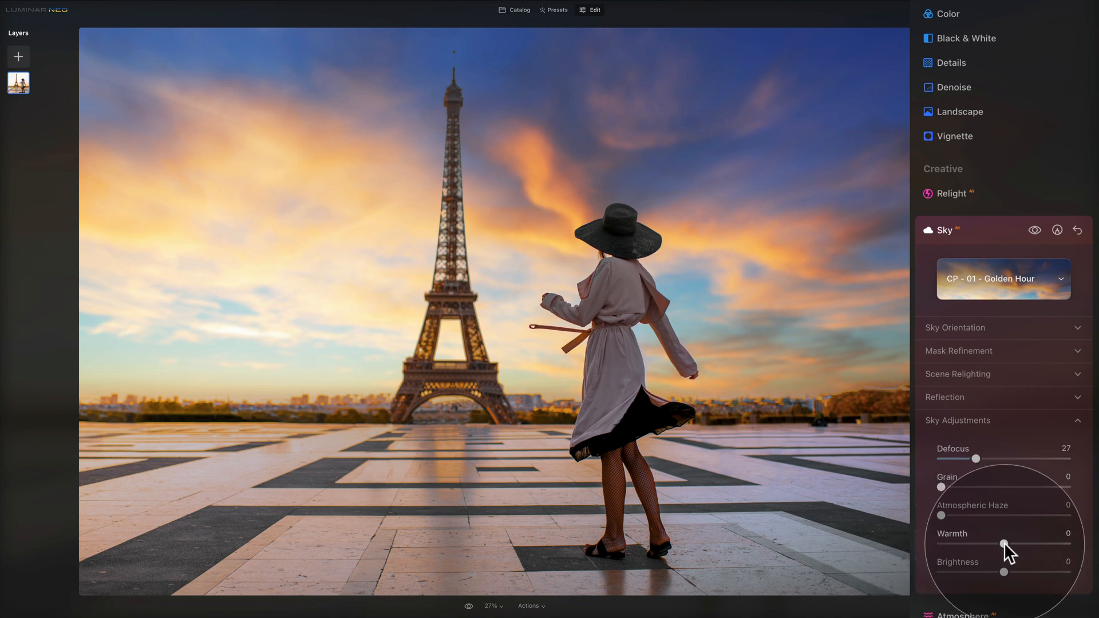
Step: Try the sky's Warmth at -57 and -75, reset it to 0, and set Brightness to -43
left_click_drag(1004, 543, 966, 538)
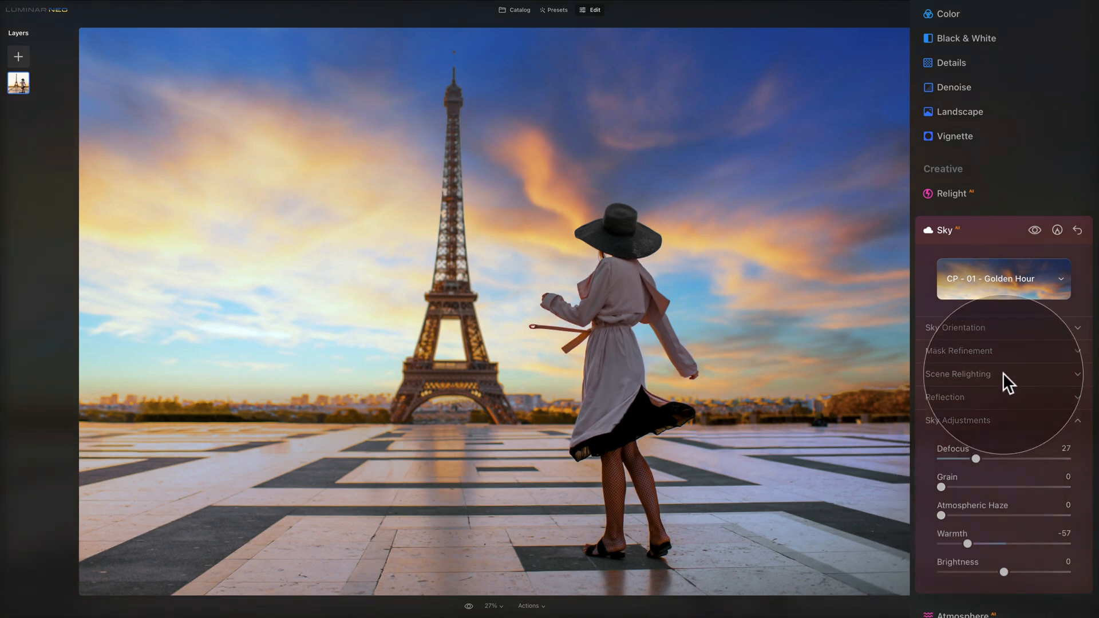
left_click_drag(967, 544, 956, 544)
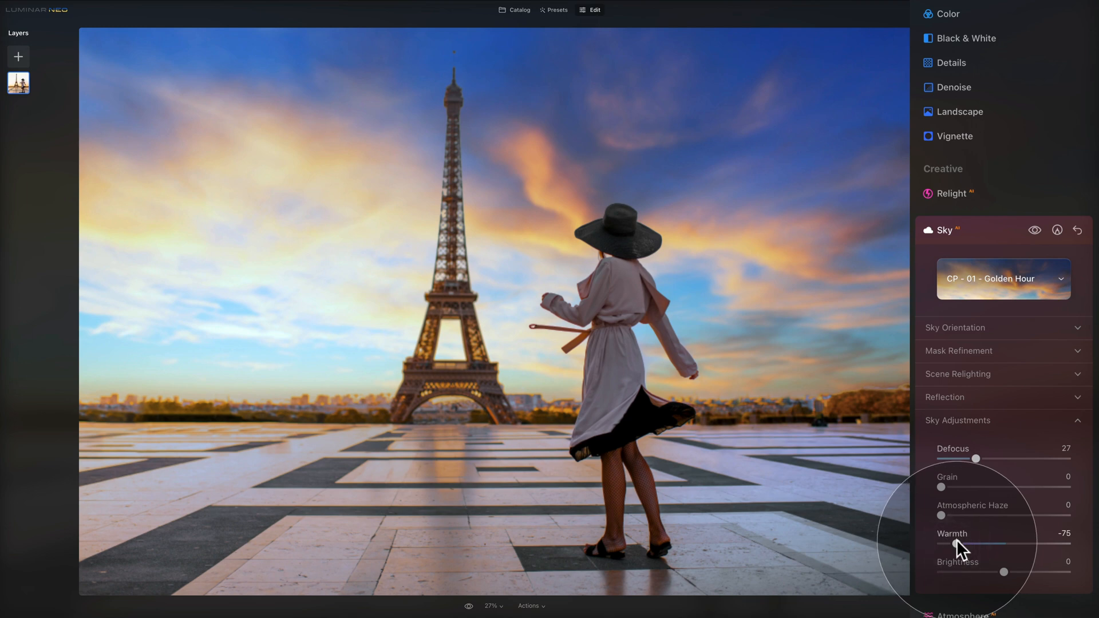
double_click(957, 533)
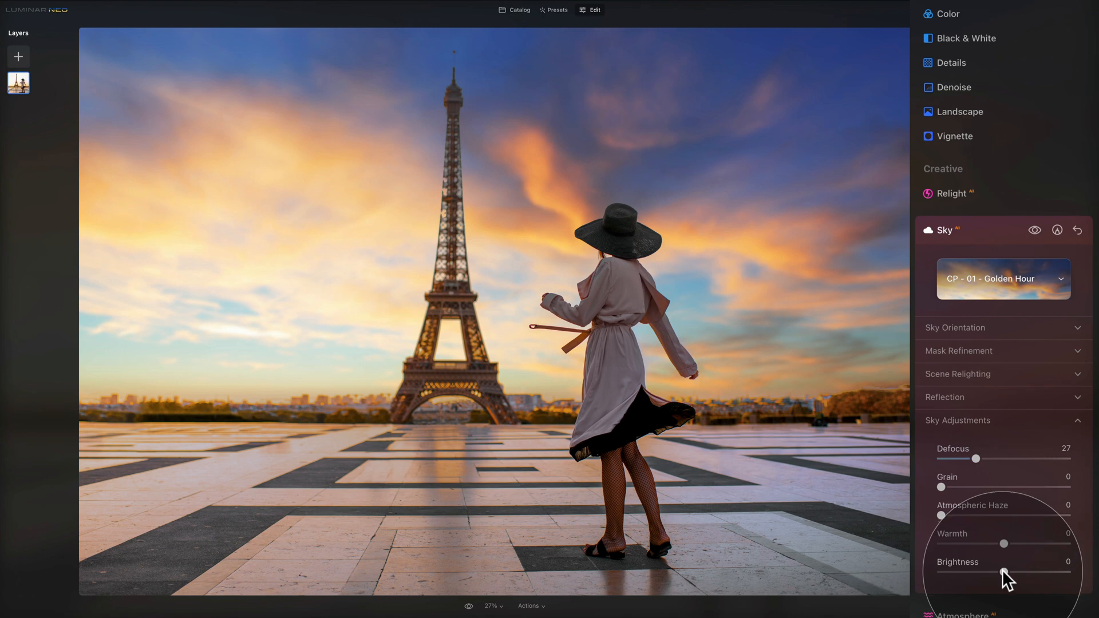
left_click_drag(1003, 571, 976, 571)
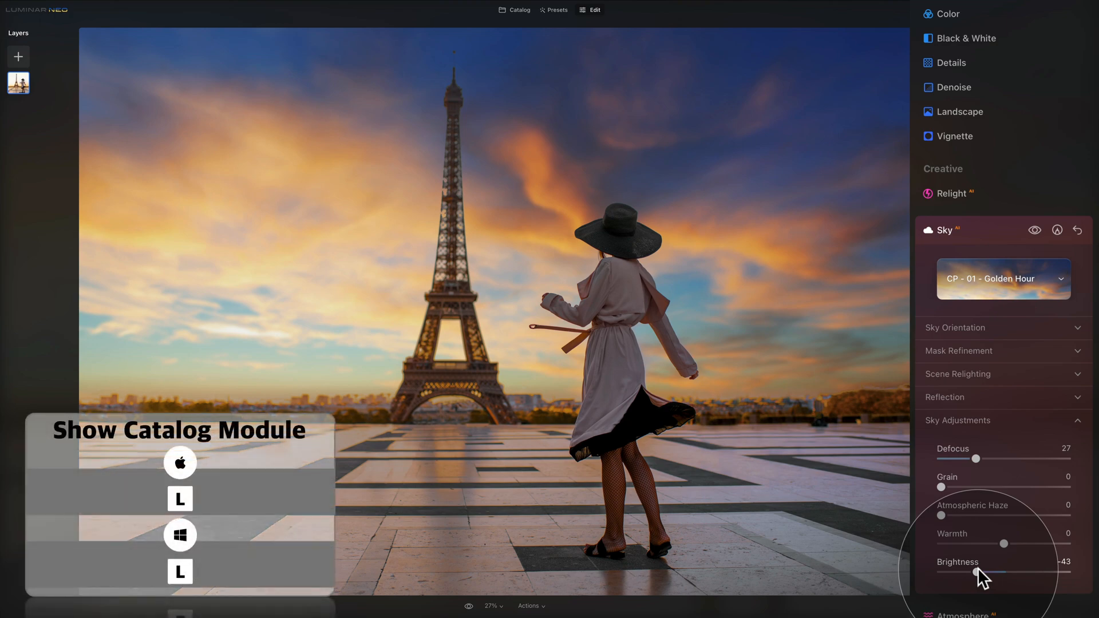
Step: Return to the catalog and open the mountain lake photo in the E13 - Sky AI folder for editing
key("l")
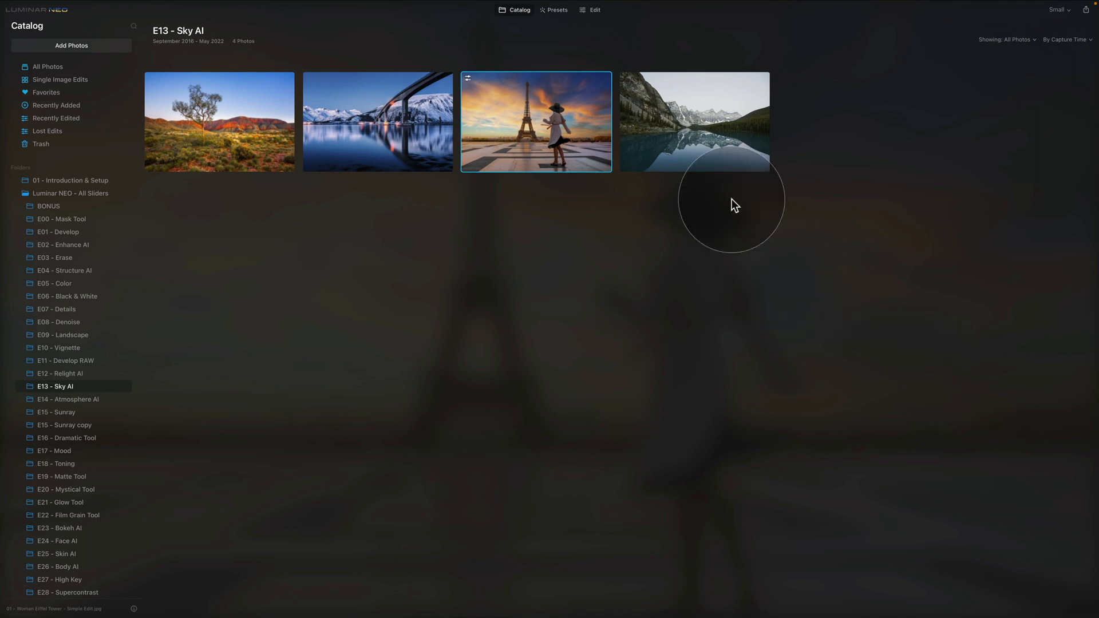
left_click(717, 113)
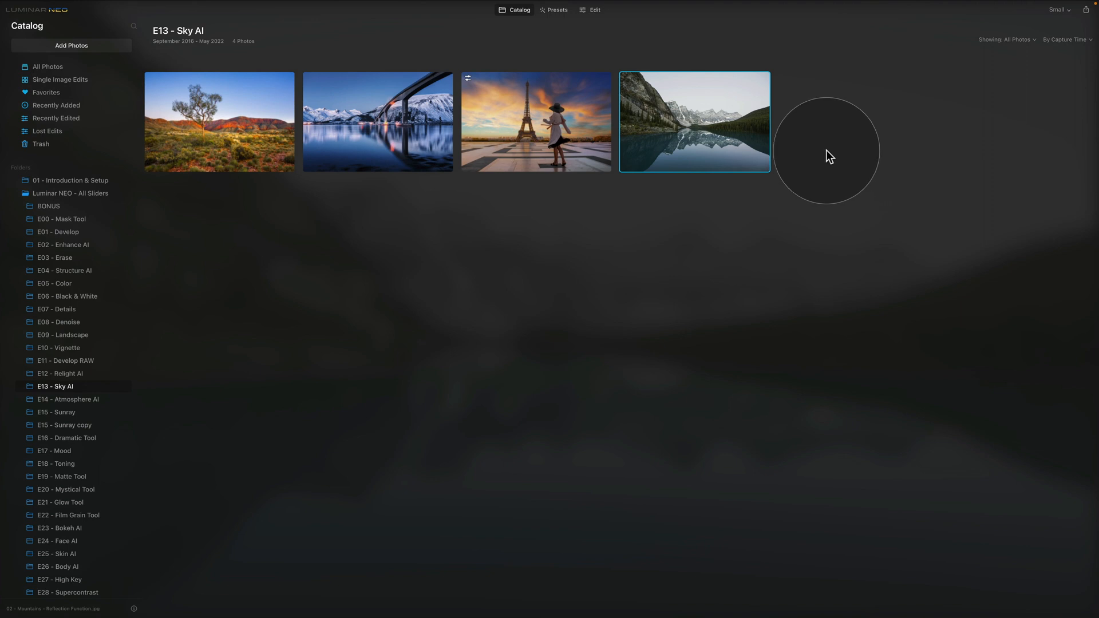
left_click(599, 13)
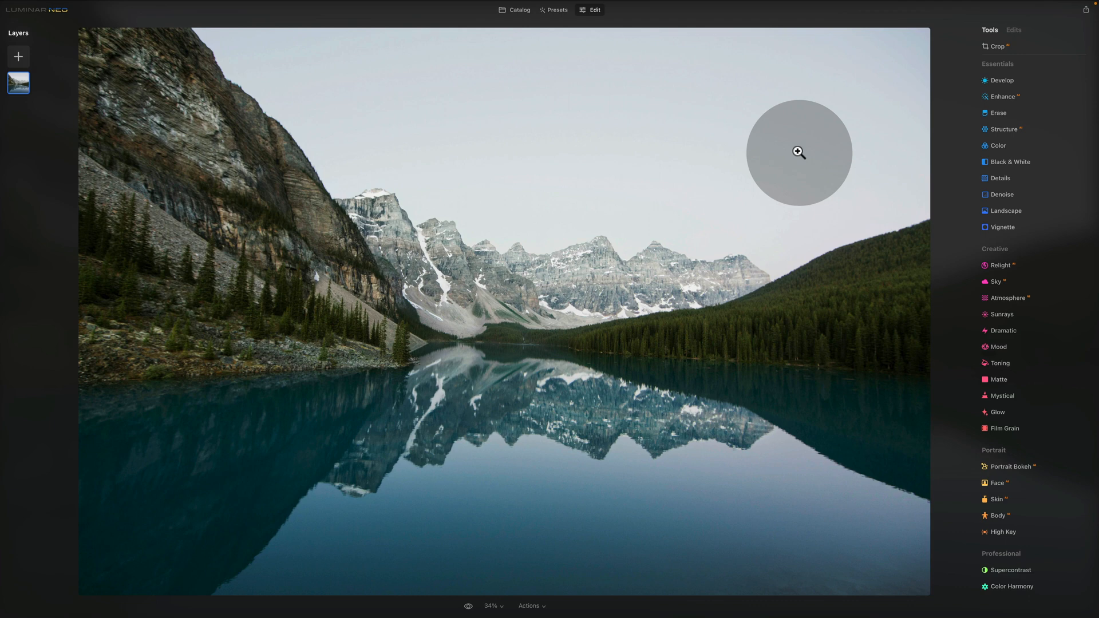
Step: Apply the CP - 02 - Drama sky from the Sample Skies to the mountain lake photo with Sky AI
left_click(1006, 284)
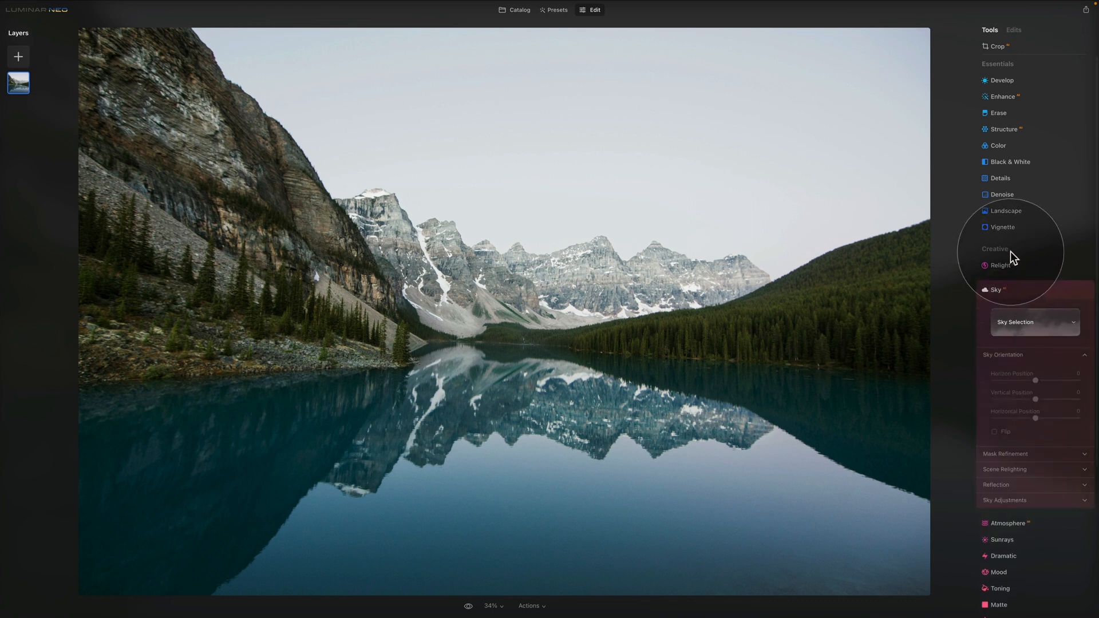
left_click(1064, 329)
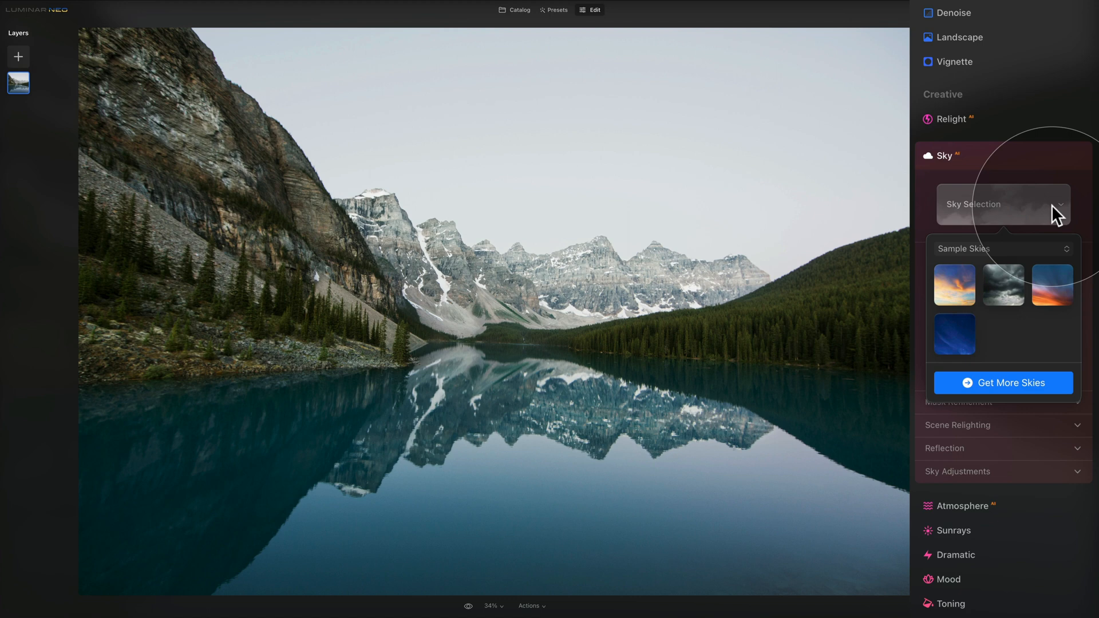
left_click(1036, 247)
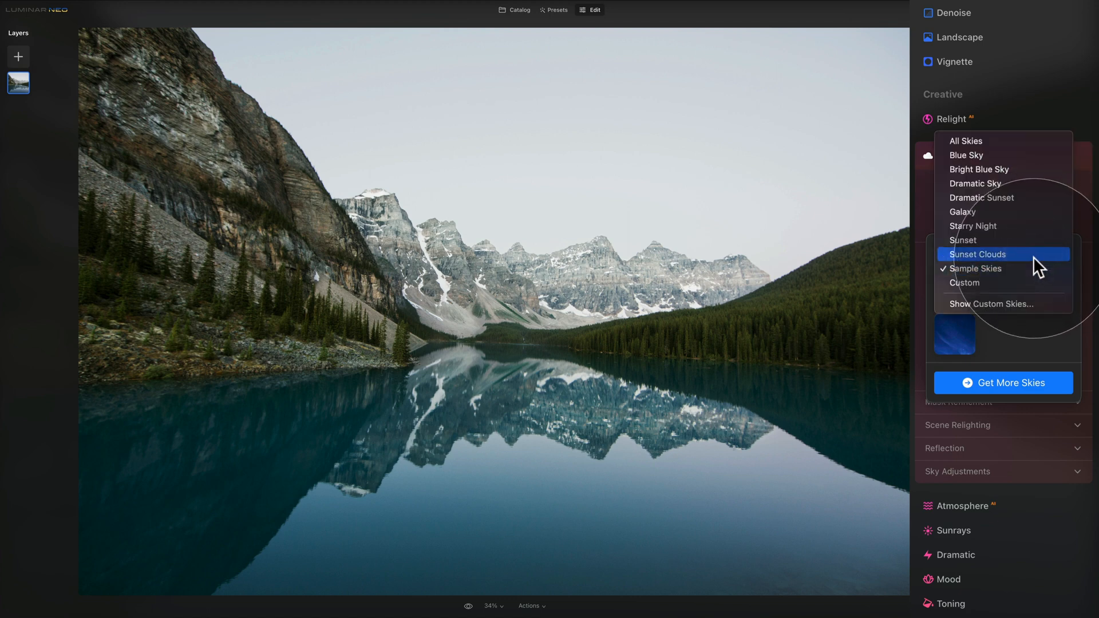
left_click(1029, 263)
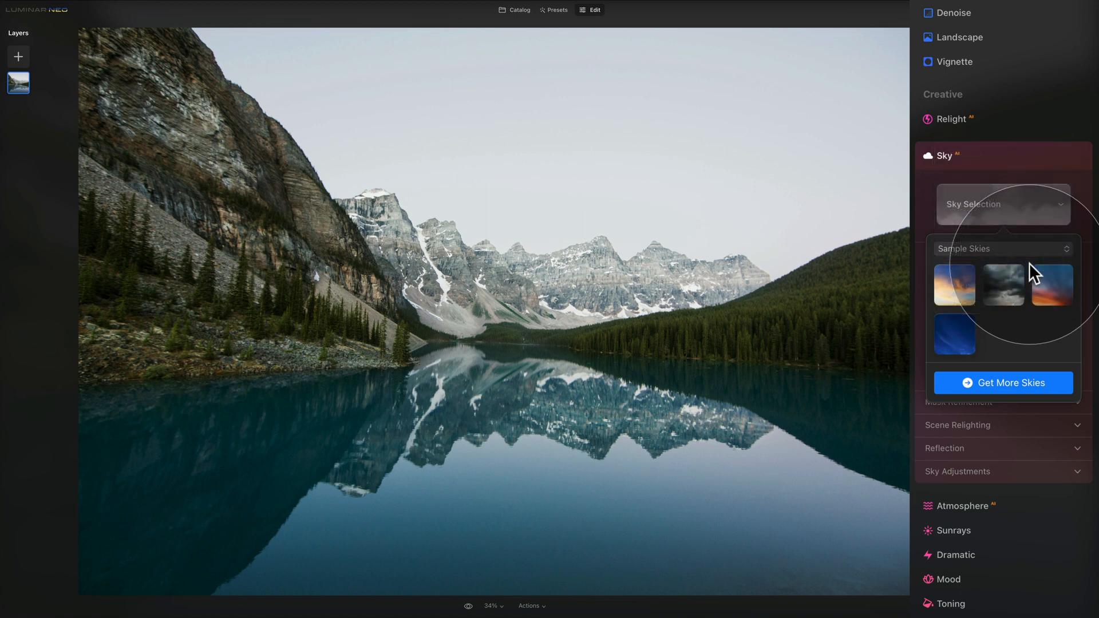
left_click(1007, 285)
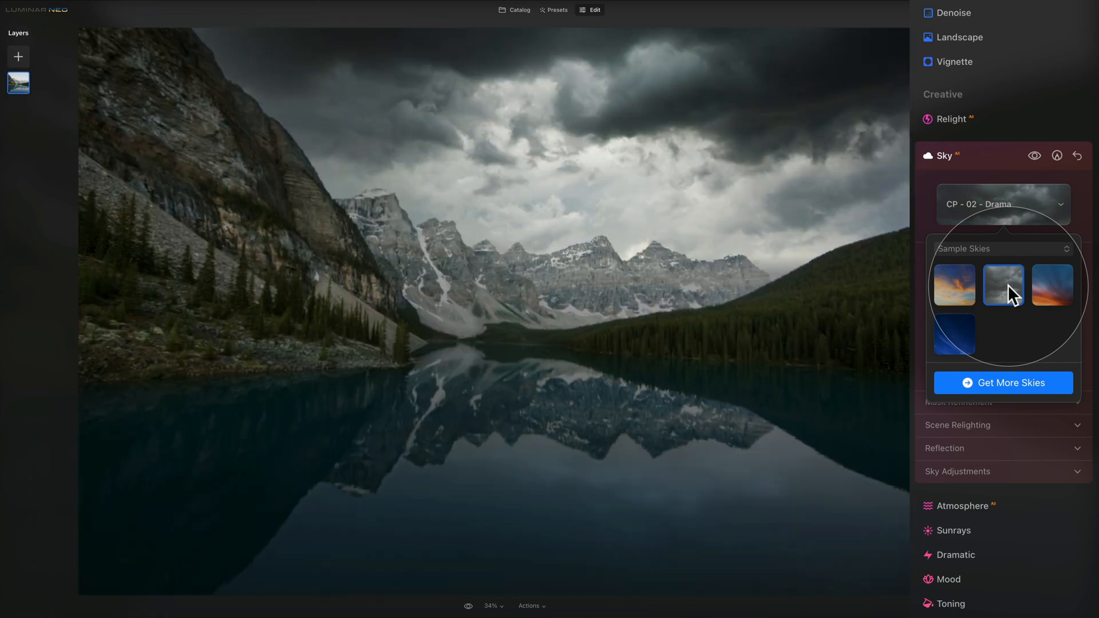
left_click(1003, 284)
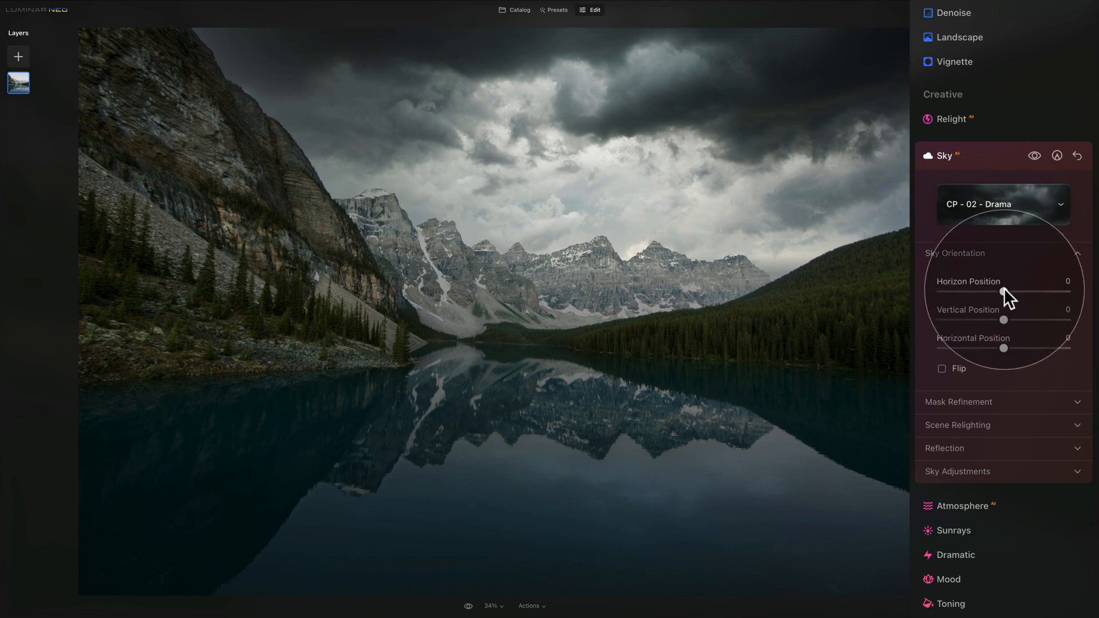
Step: Set the sky's Horizon Position to -2 after trying 24 and its Horizontal Position to -8, and collapse the Sky Orientation settings
left_click_drag(1004, 289, 1018, 288)
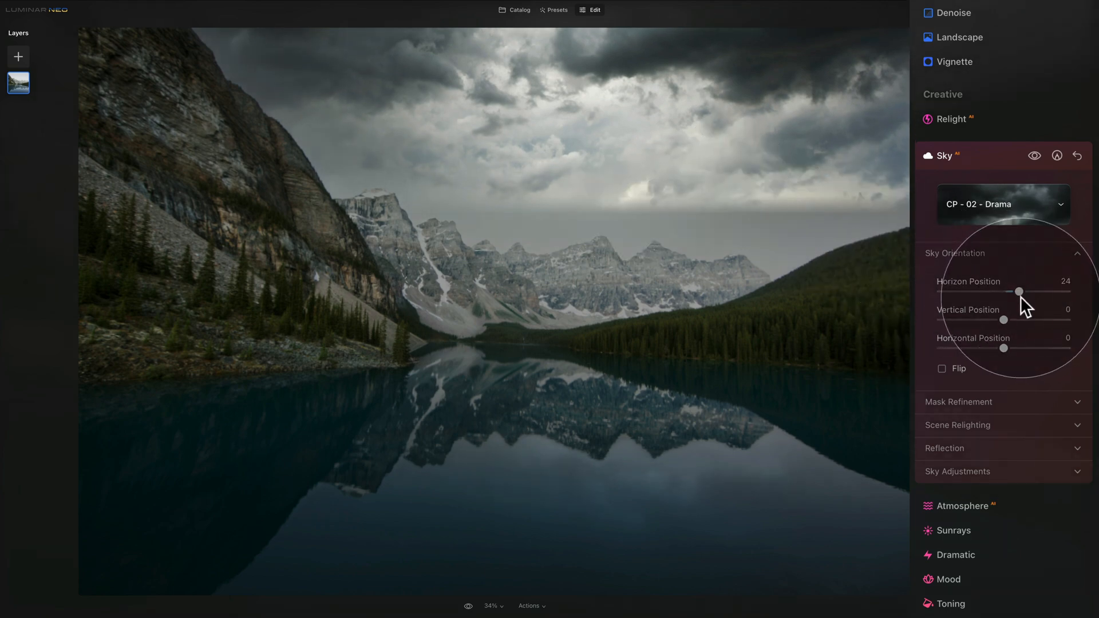
left_click_drag(1018, 292, 999, 293)
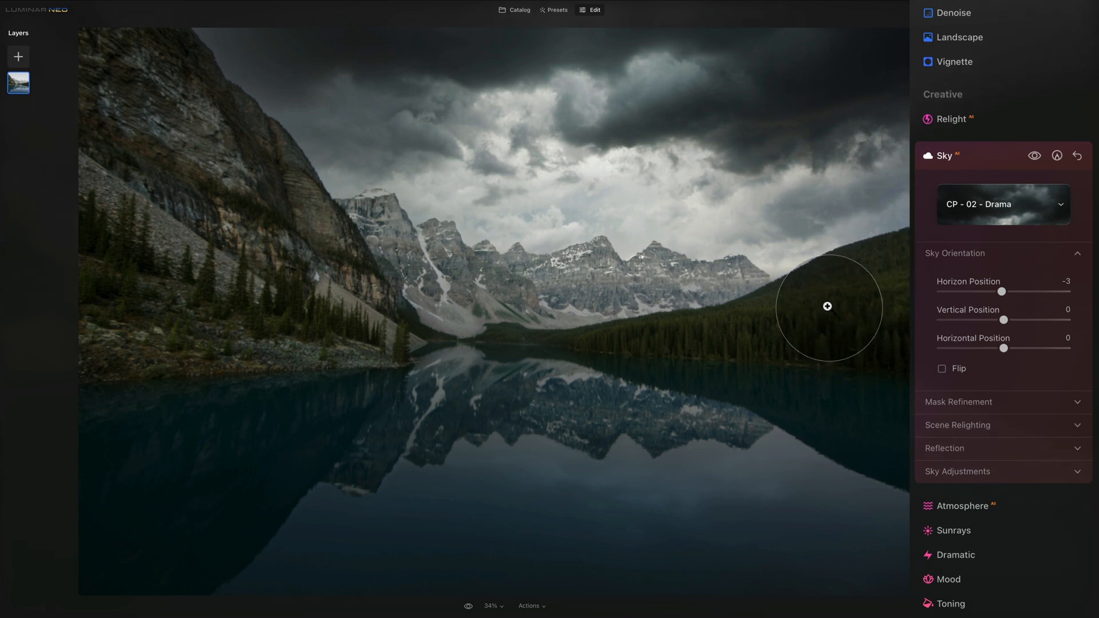
left_click(1002, 291)
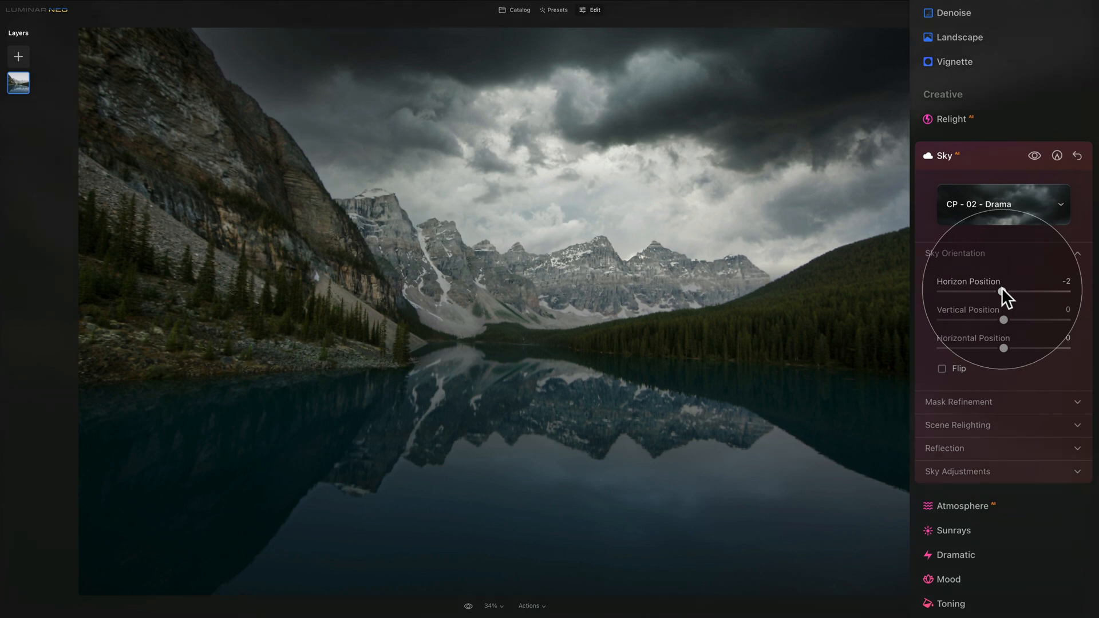
left_click(1003, 319)
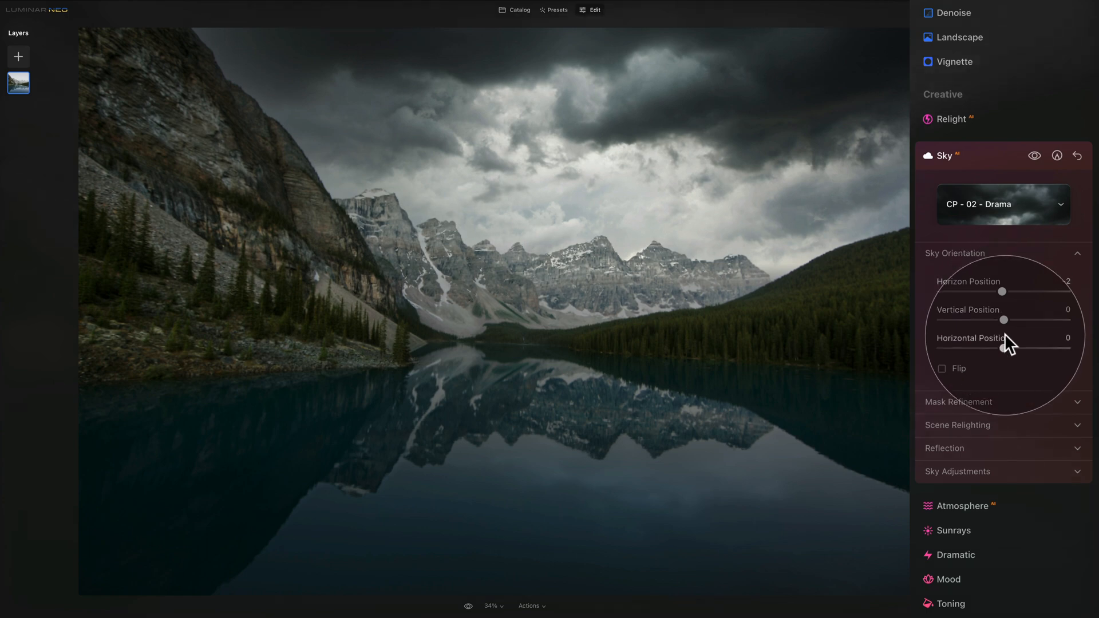
left_click_drag(1004, 345, 1000, 346)
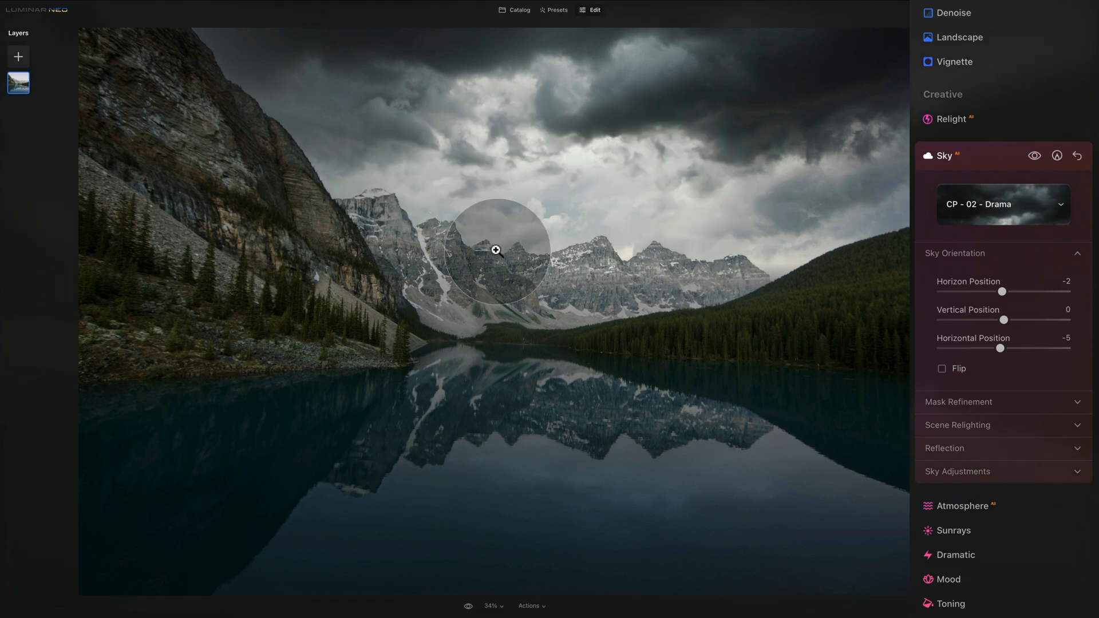
left_click_drag(1000, 346, 996, 343)
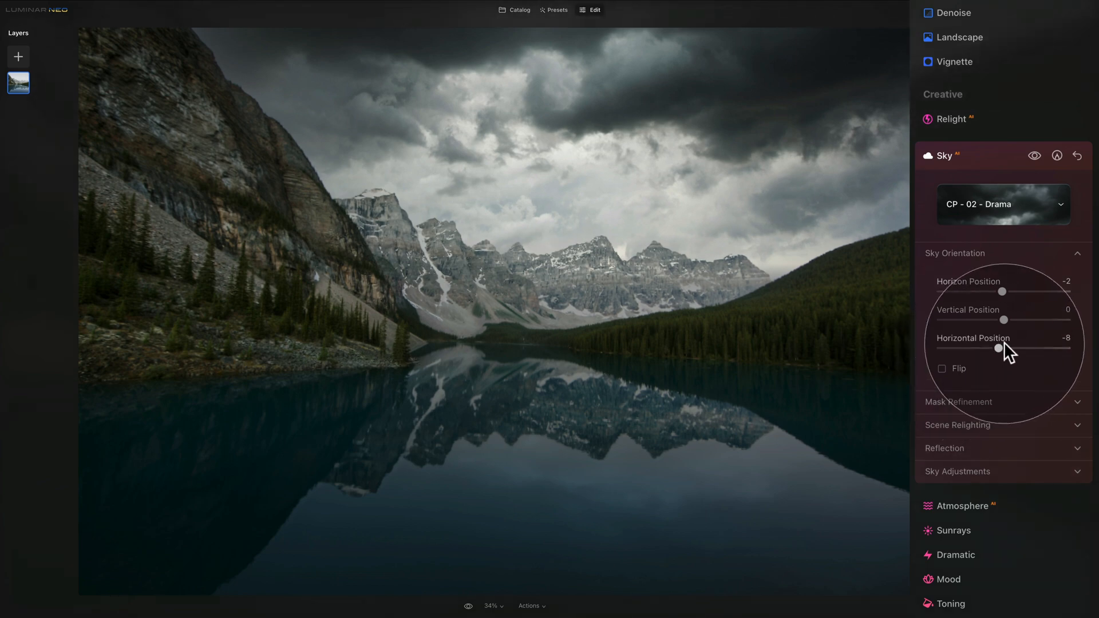
left_click(1009, 252)
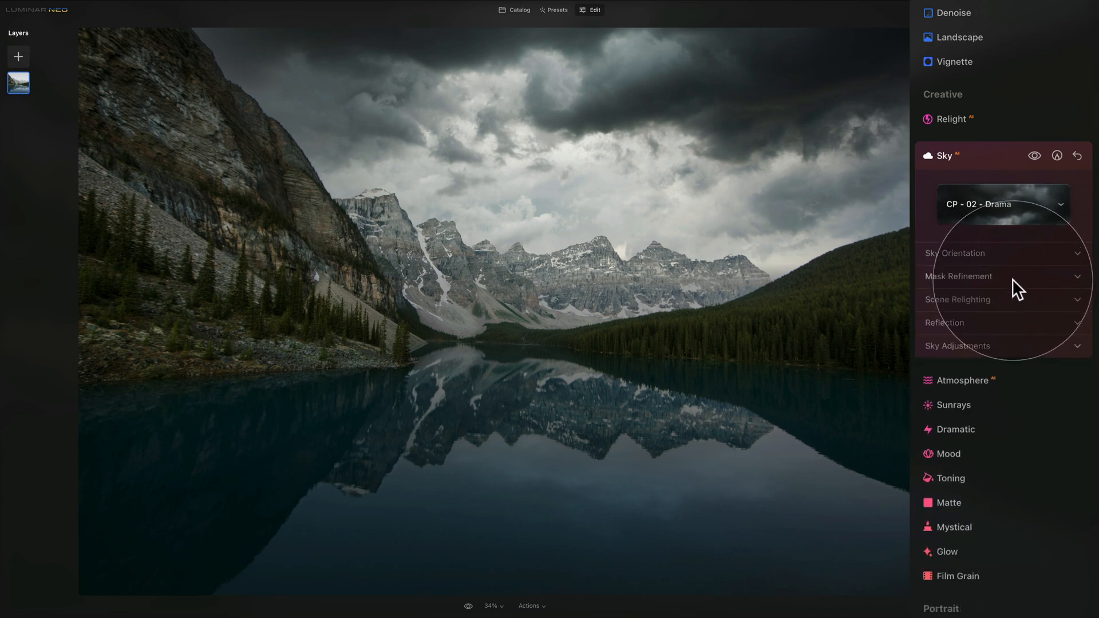
Step: Expand Mask Refinement, examine the sky mask along the mountain ridges and tree line at 100%, fit the photo in view, and collapse the settings
left_click(1011, 277)
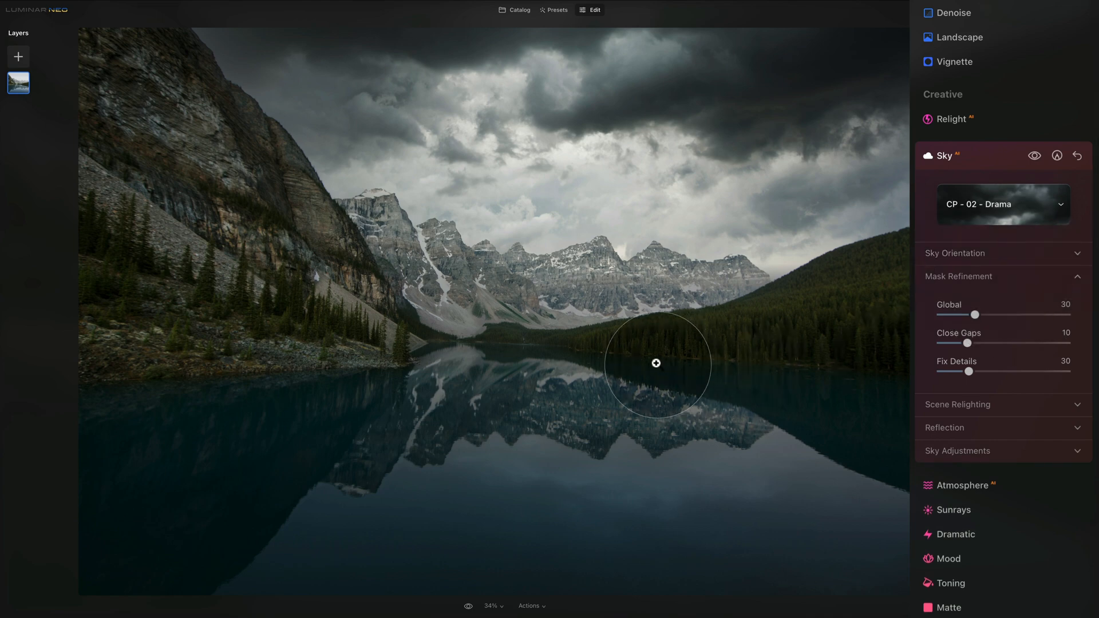
left_click(492, 606)
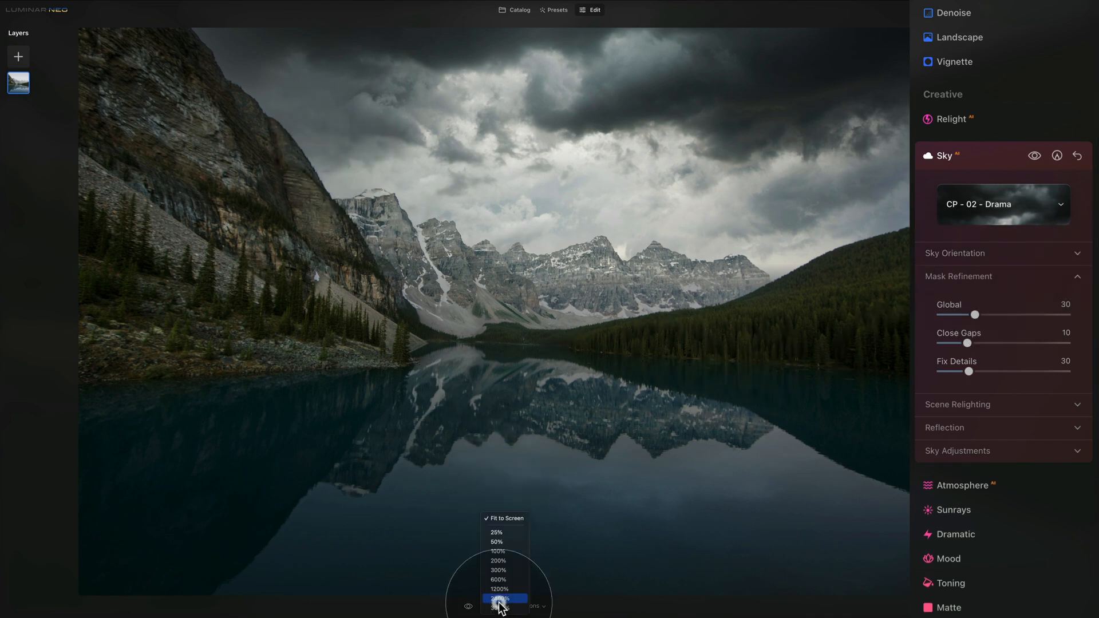
left_click(516, 549)
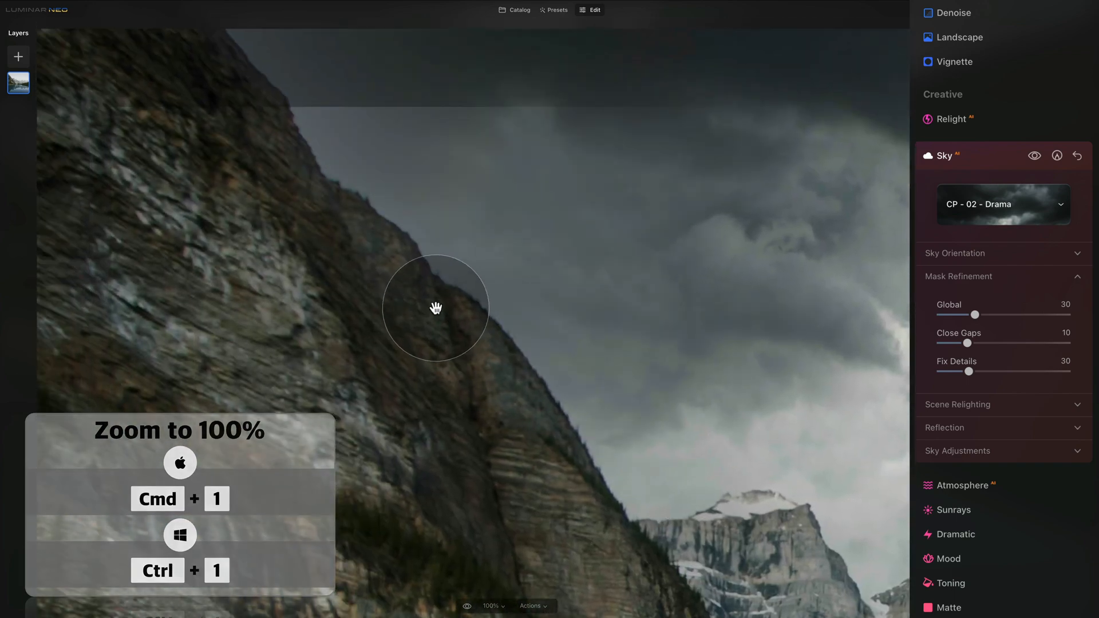
left_click_drag(302, 137, 364, 228)
left_click_drag(601, 421, 319, 285)
left_click_drag(654, 427, 373, 326)
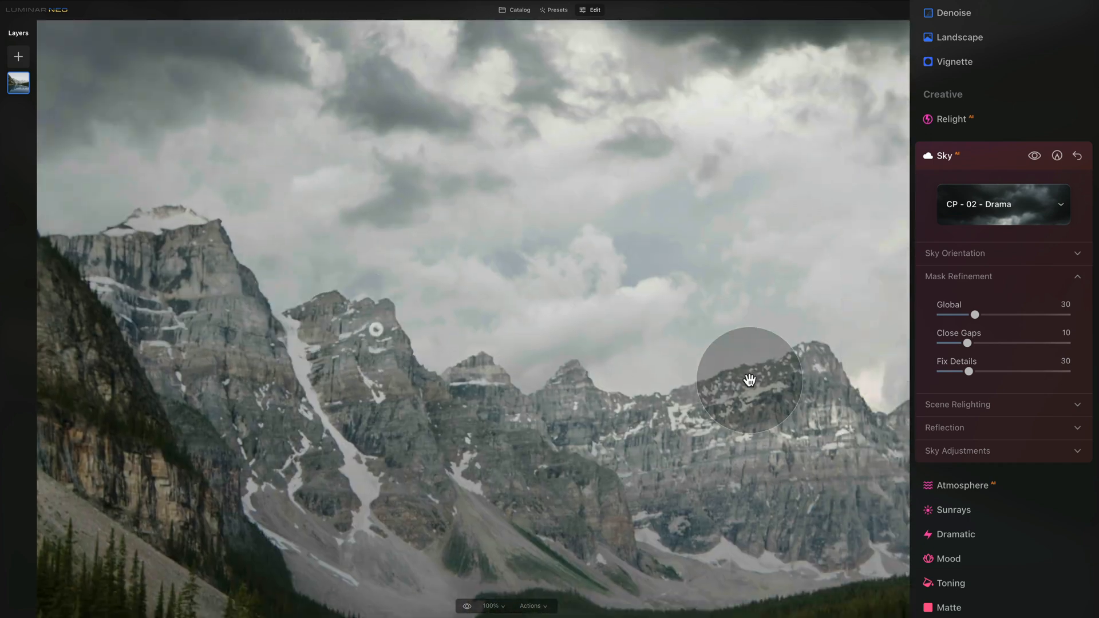
left_click_drag(747, 378, 493, 360)
left_click_drag(779, 395, 566, 373)
left_click_drag(848, 400, 581, 385)
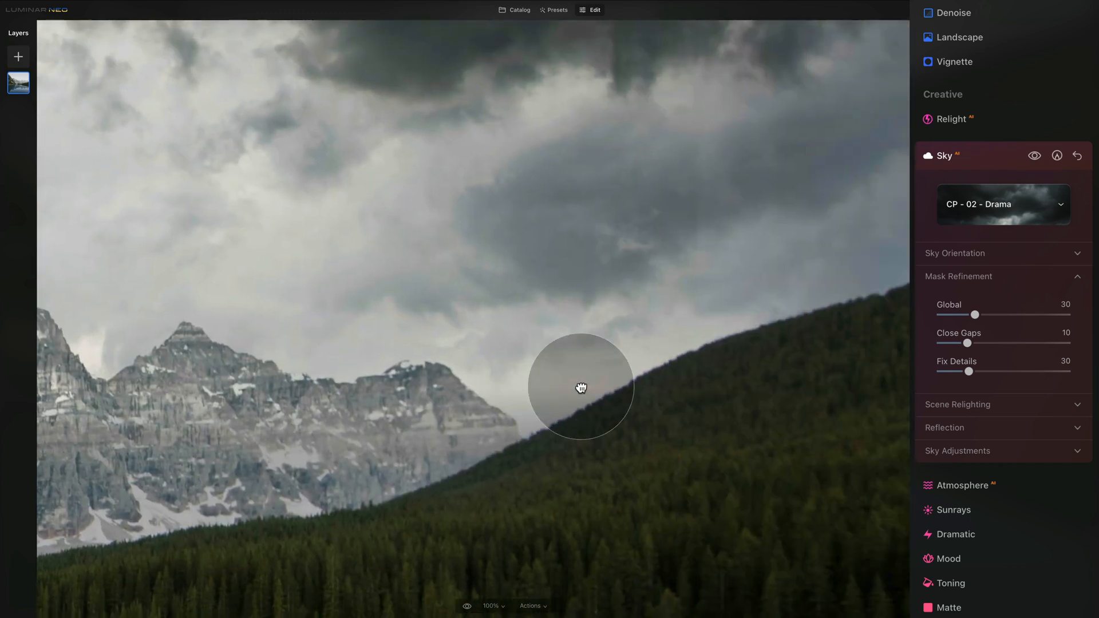
left_click_drag(824, 375, 811, 397)
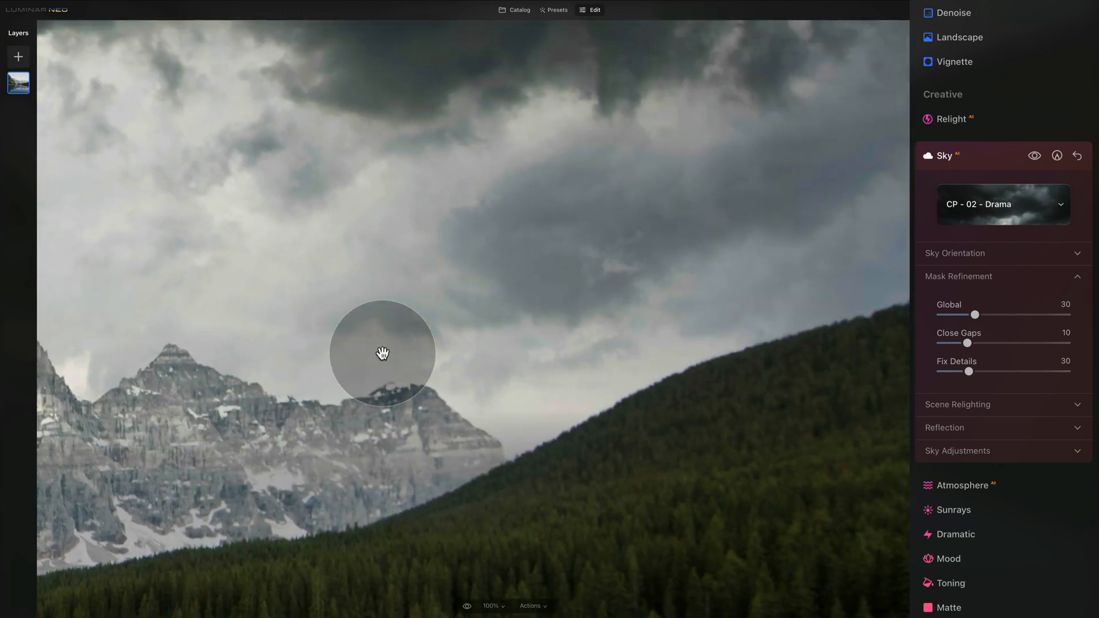
left_click(491, 605)
left_click(507, 518)
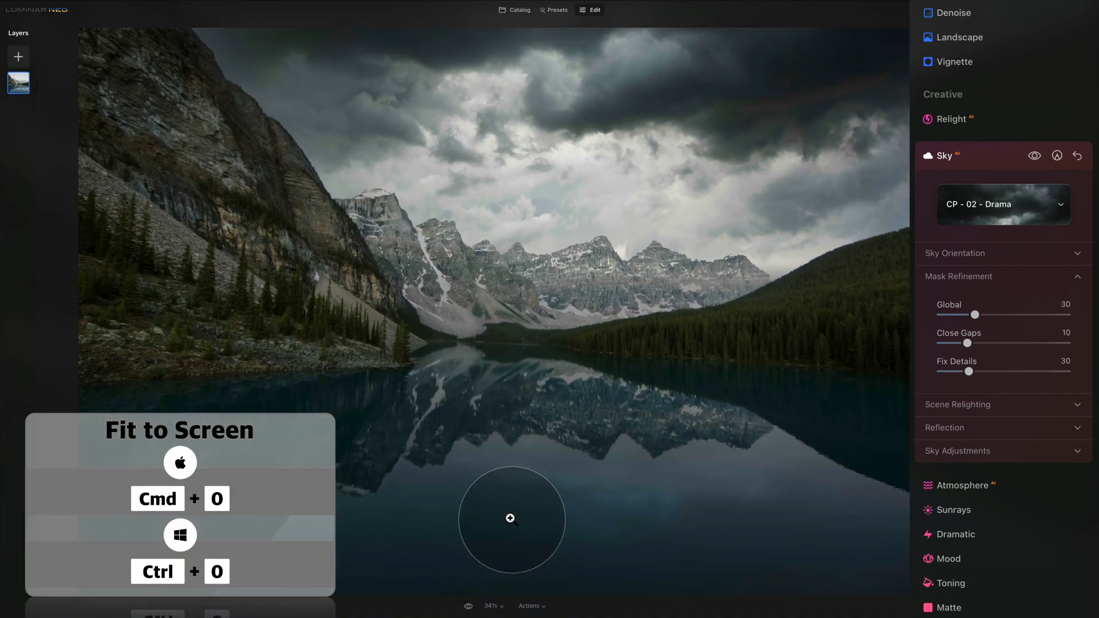
left_click(975, 276)
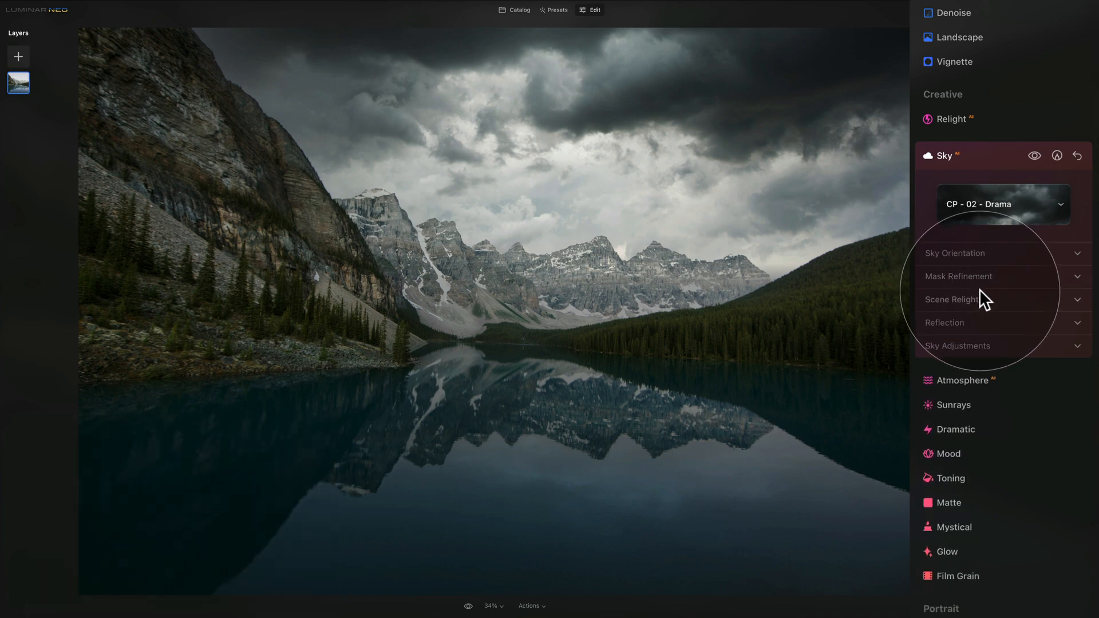
Step: In Scene Relighting, set the Relight Strength and Relight Saturation to 54 each, and collapse the settings
left_click(979, 299)
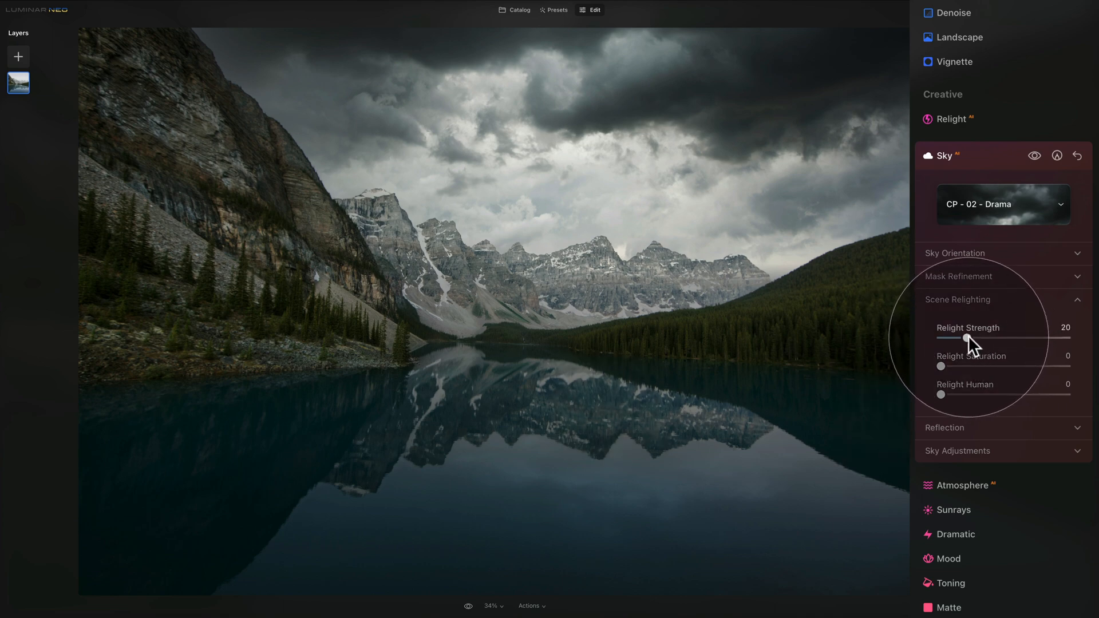
left_click_drag(967, 337, 1009, 334)
left_click(1009, 335)
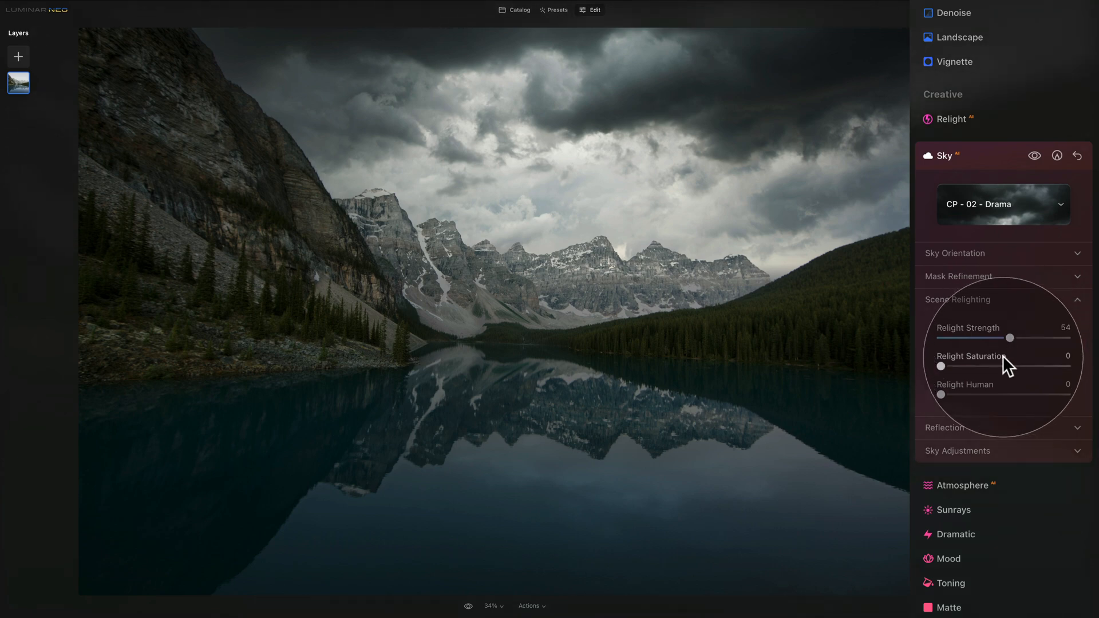
left_click_drag(940, 366, 1013, 366)
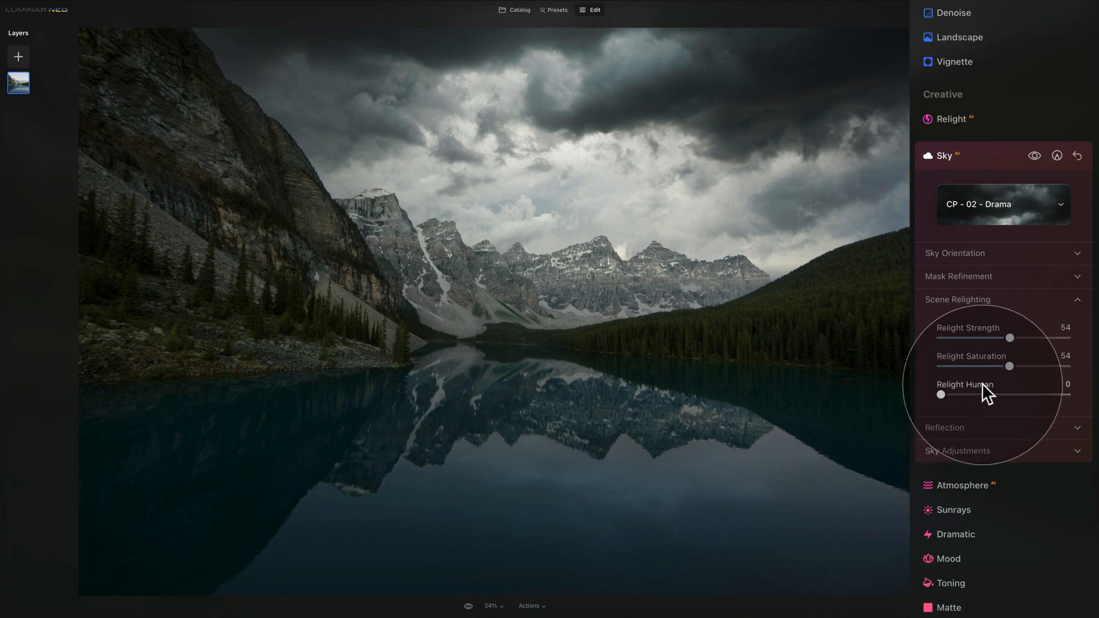
left_click(985, 304)
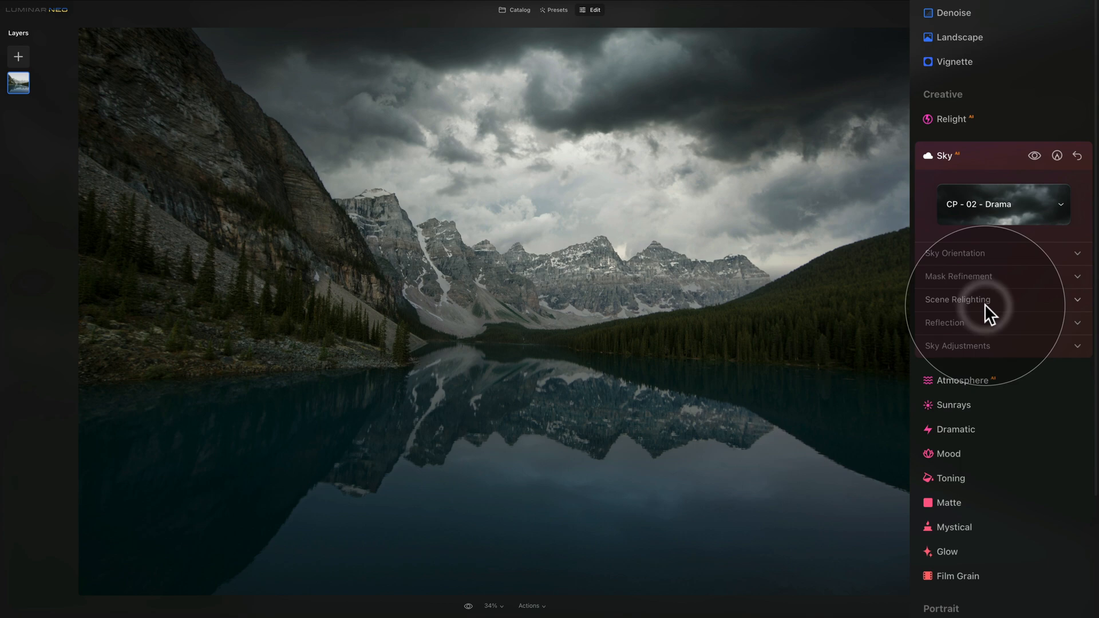
Step: In the Reflection settings, set Reflection Amount to 100 and Water Blur to 5 after trying 100, and collapse them
left_click(961, 323)
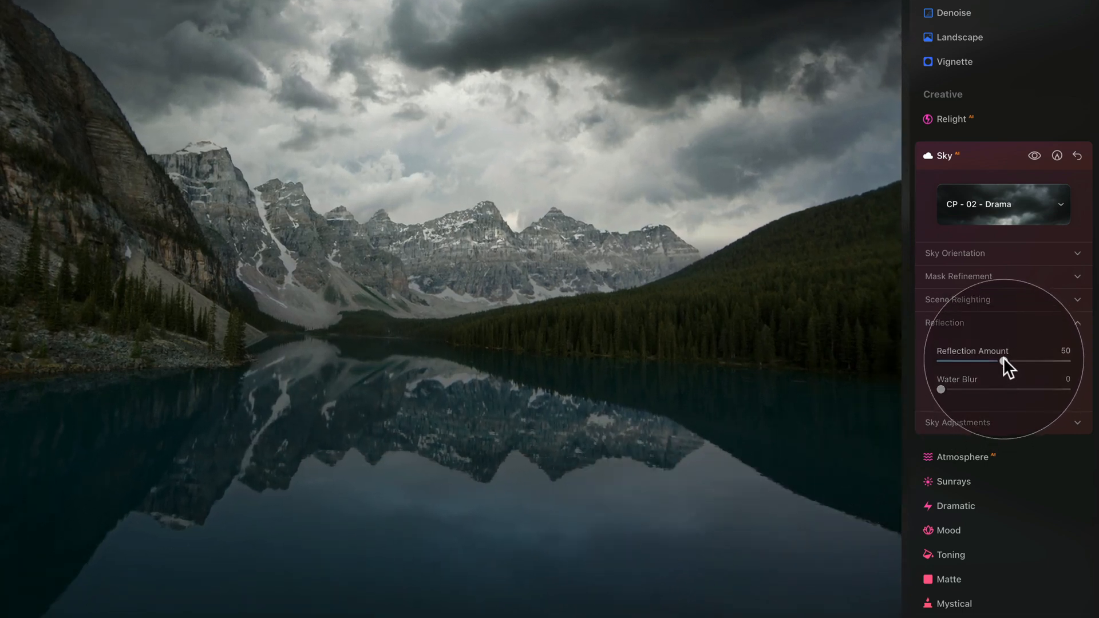
left_click_drag(1001, 357, 1072, 364)
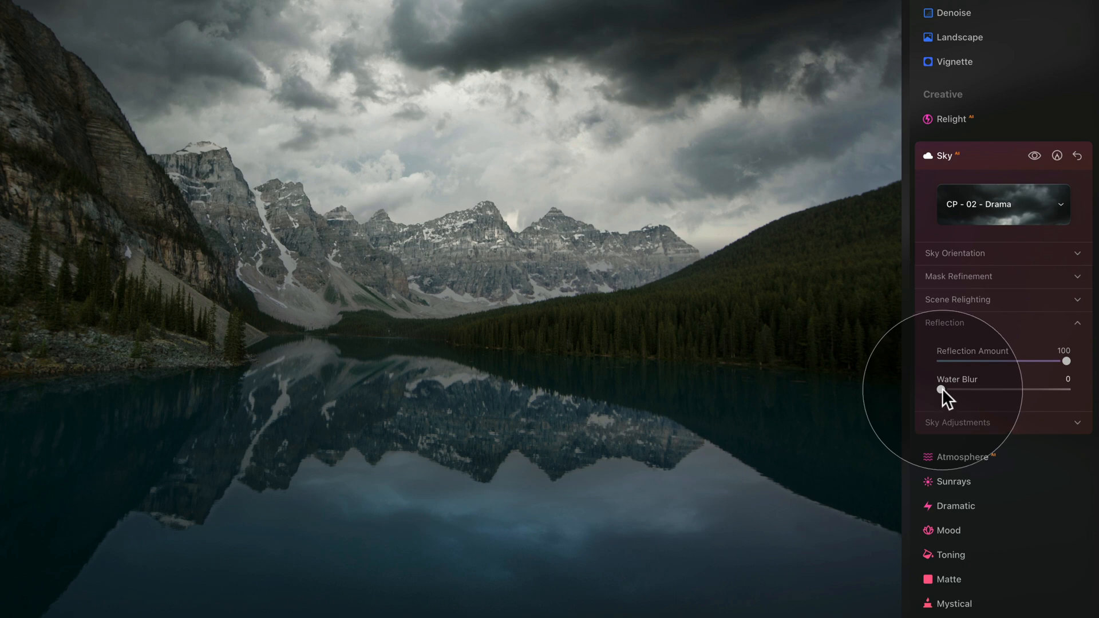
left_click_drag(942, 389, 1066, 389)
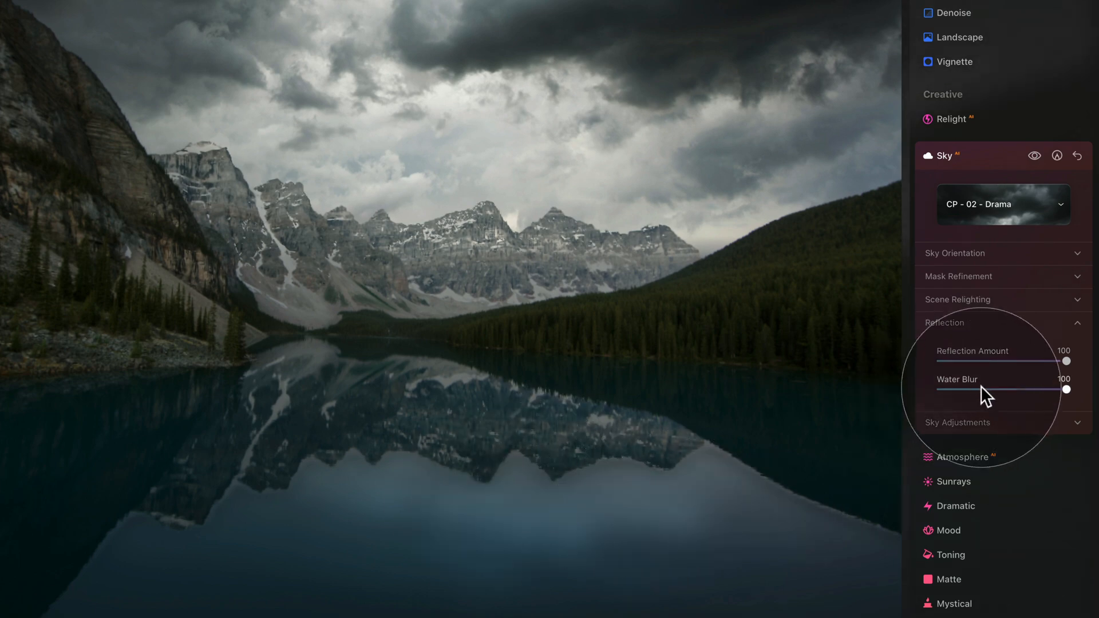
left_click_drag(1066, 389, 940, 389)
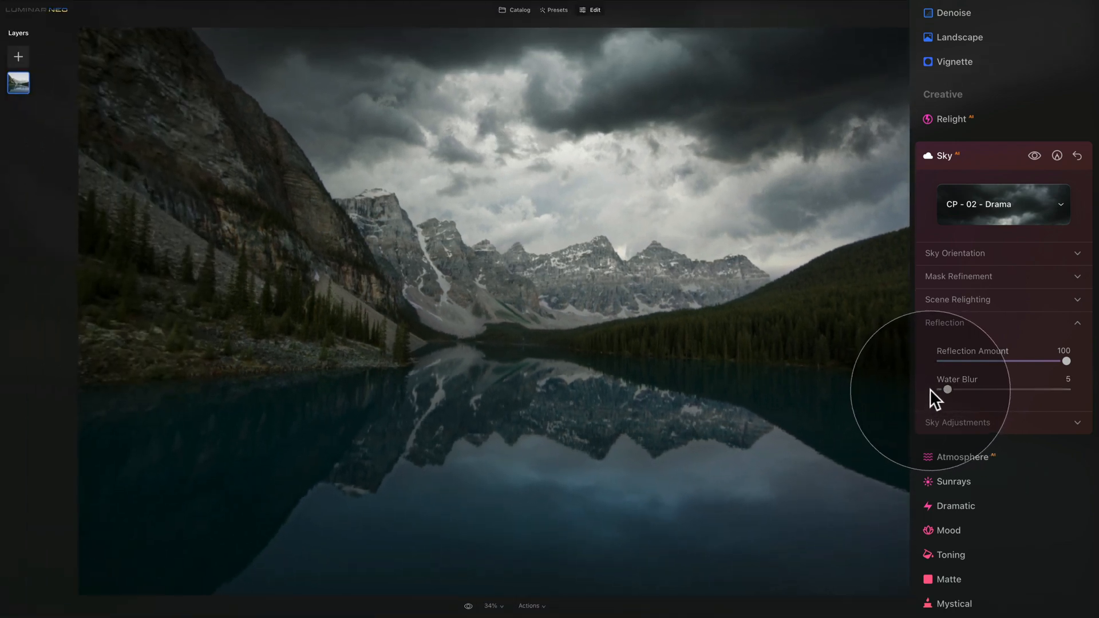
left_click(956, 323)
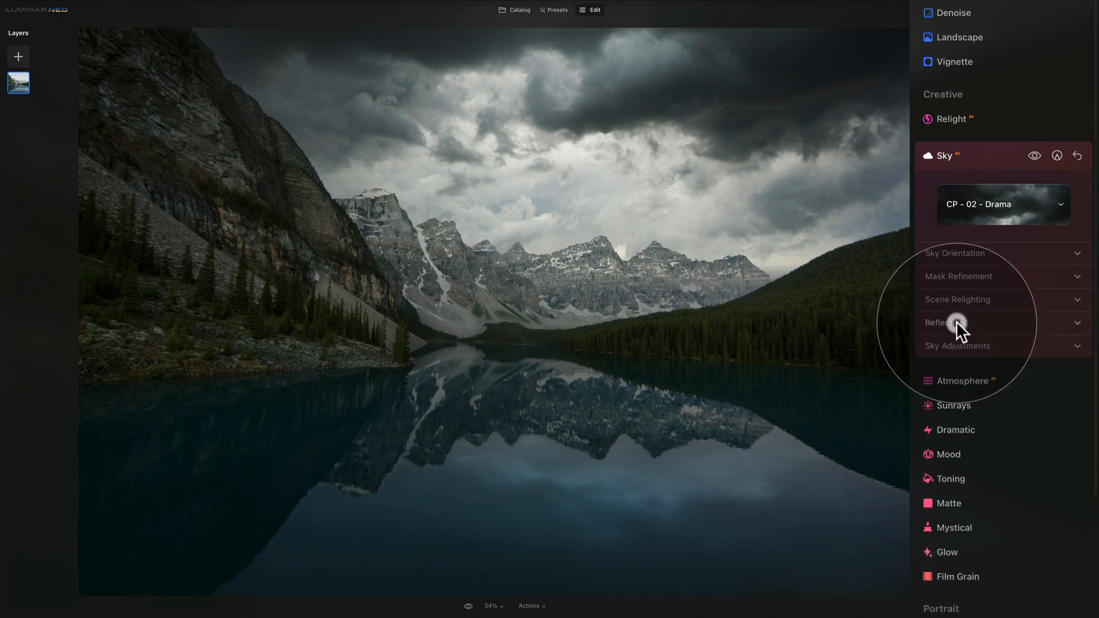
Step: In Sky Adjustments, set the sky's Defocus and Grain to 5 each, checking the sky above the ridges at 100%
left_click(990, 346)
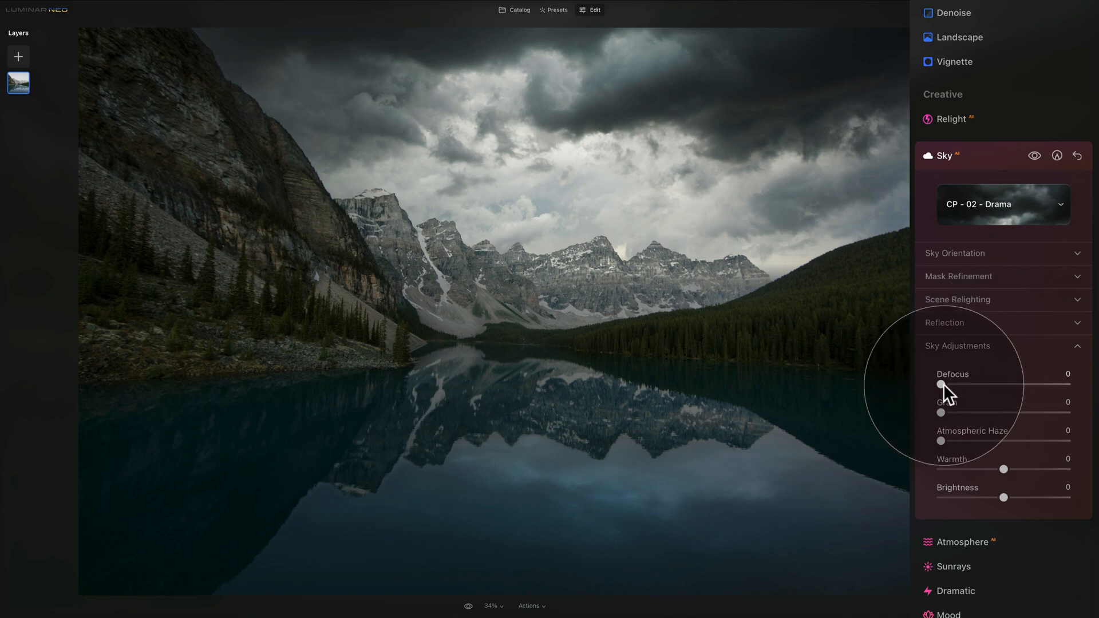
left_click_drag(943, 381, 950, 383)
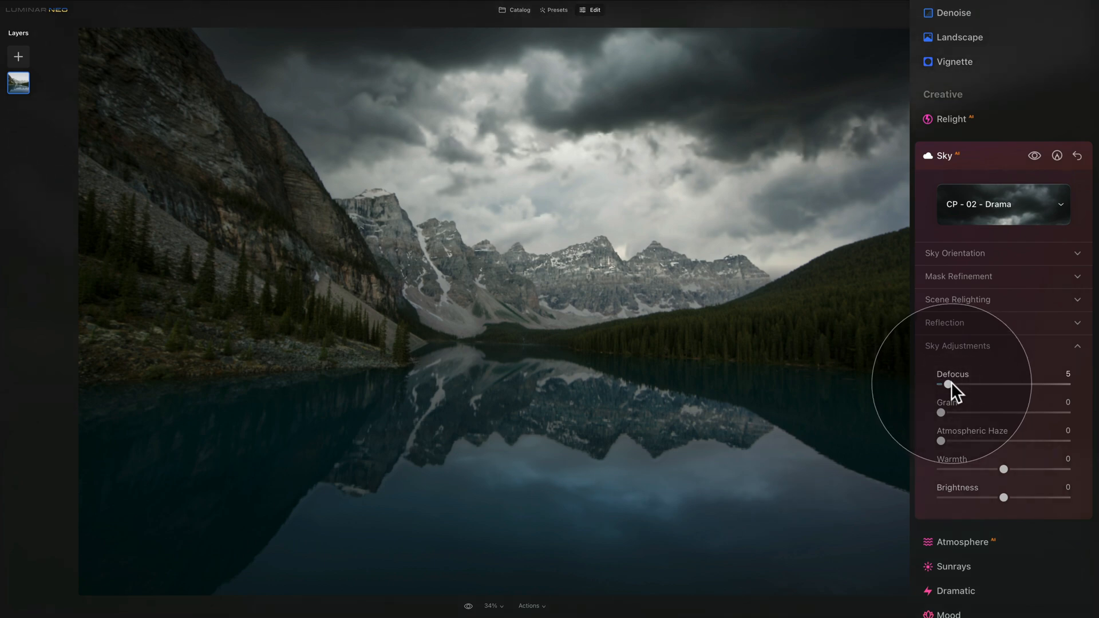
left_click(490, 606)
left_click(518, 552)
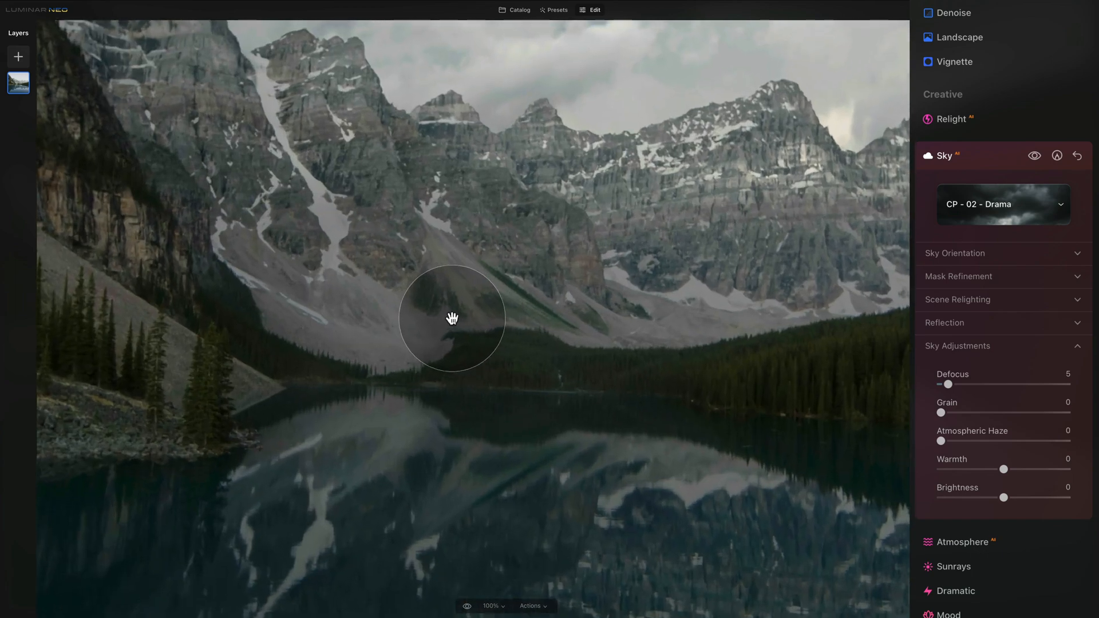
left_click_drag(359, 235, 709, 431)
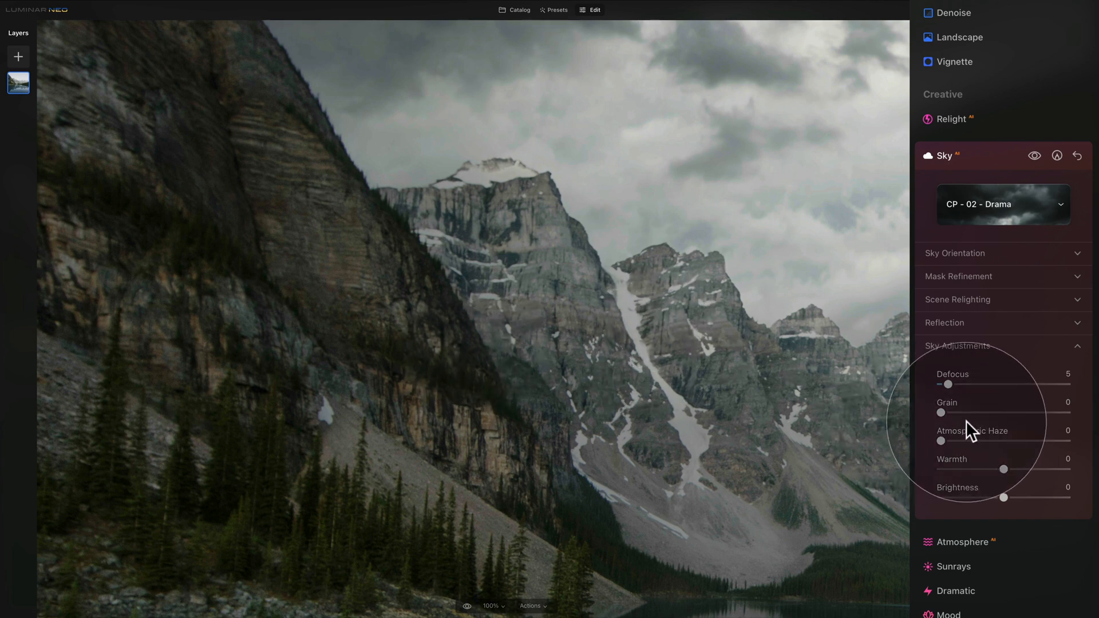
left_click_drag(939, 410, 949, 410)
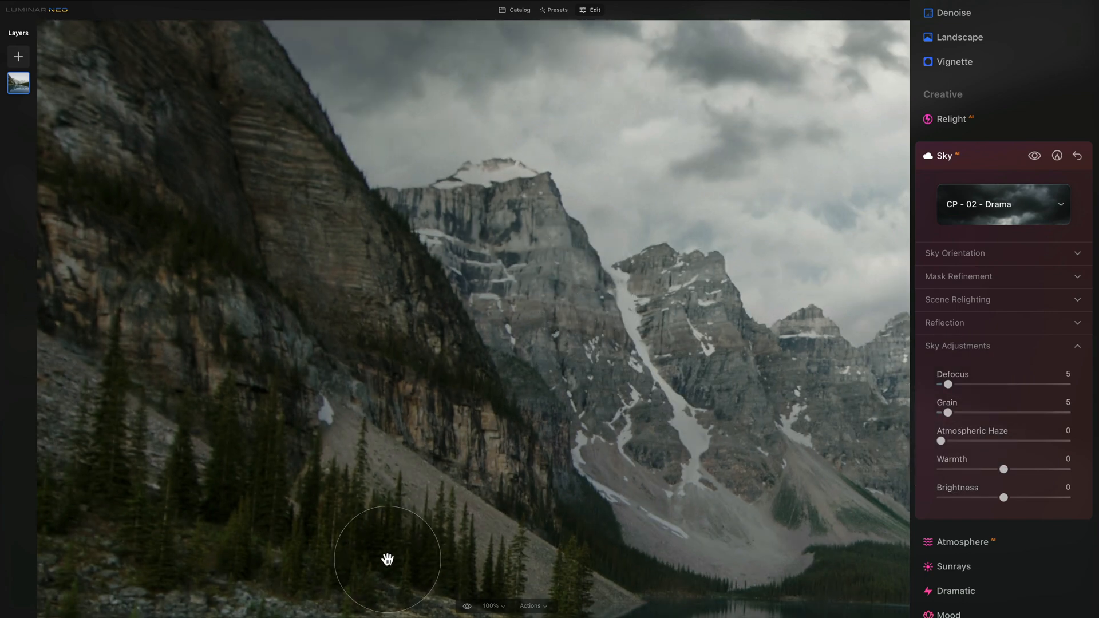
left_click(492, 605)
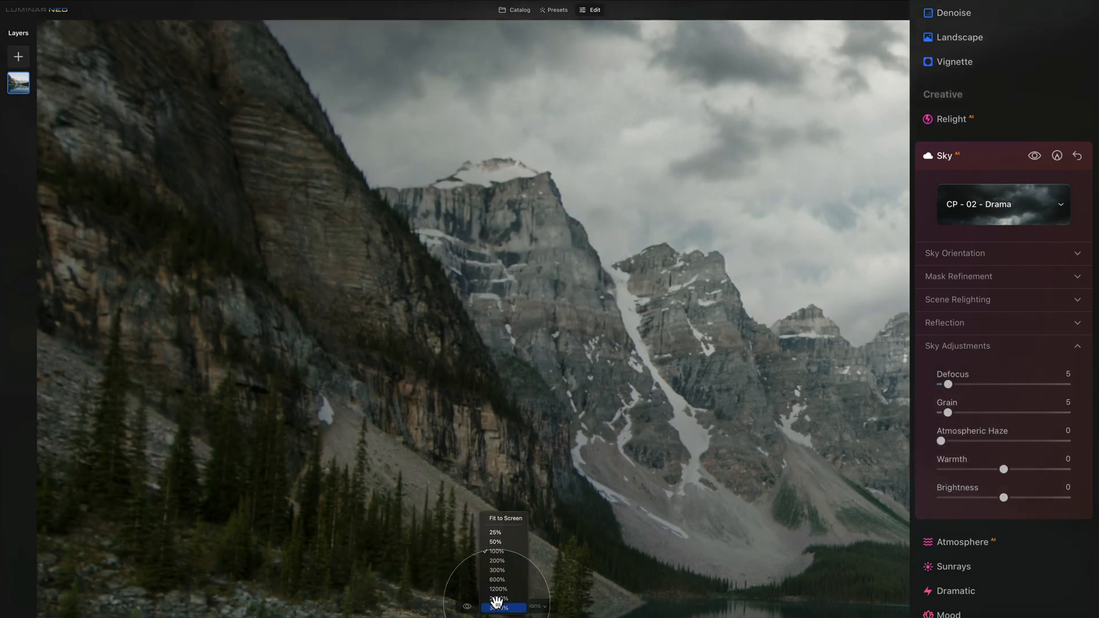
left_click(513, 518)
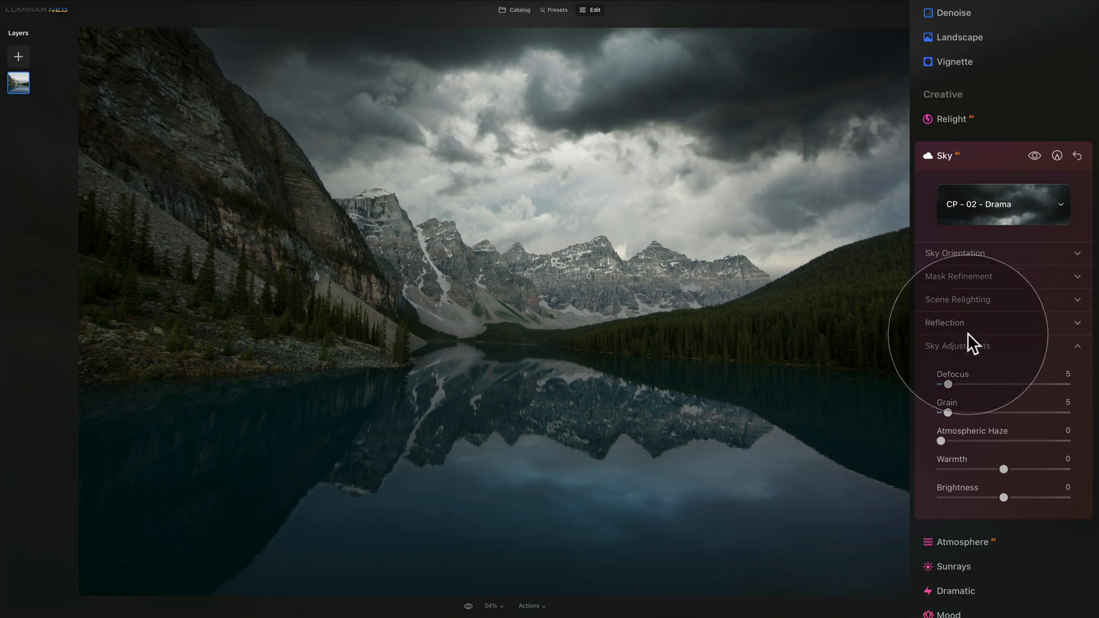
Step: Set the sky's Warmth to -2, reset Brightness to 0 after trying -19, and compare the photo with and without Sky AI
left_click_drag(1003, 469, 1001, 468)
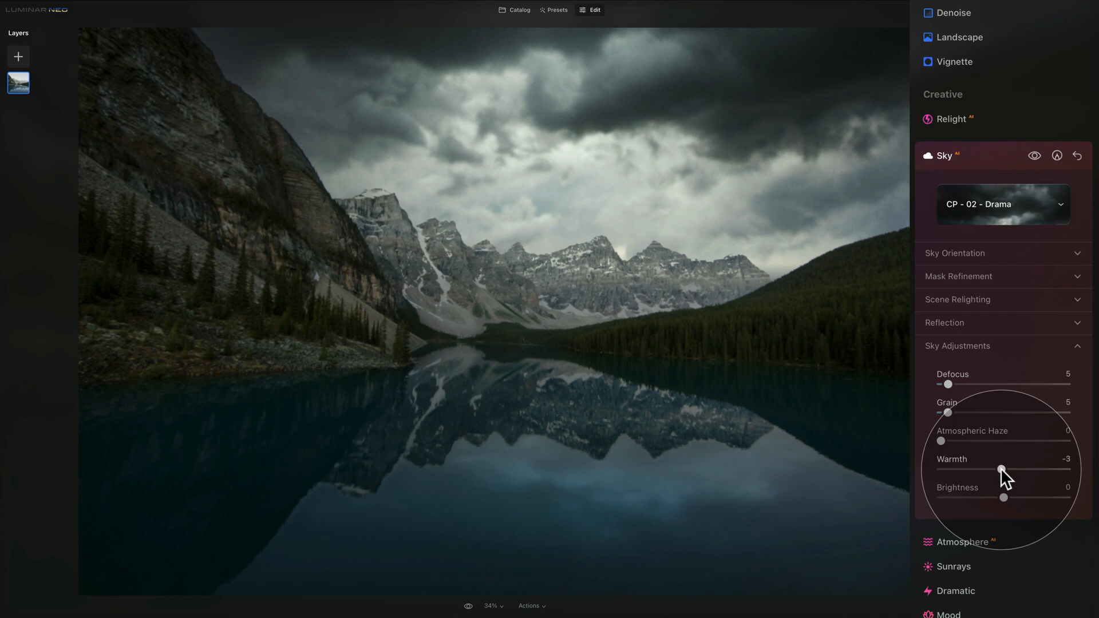
left_click_drag(1001, 468, 1002, 466)
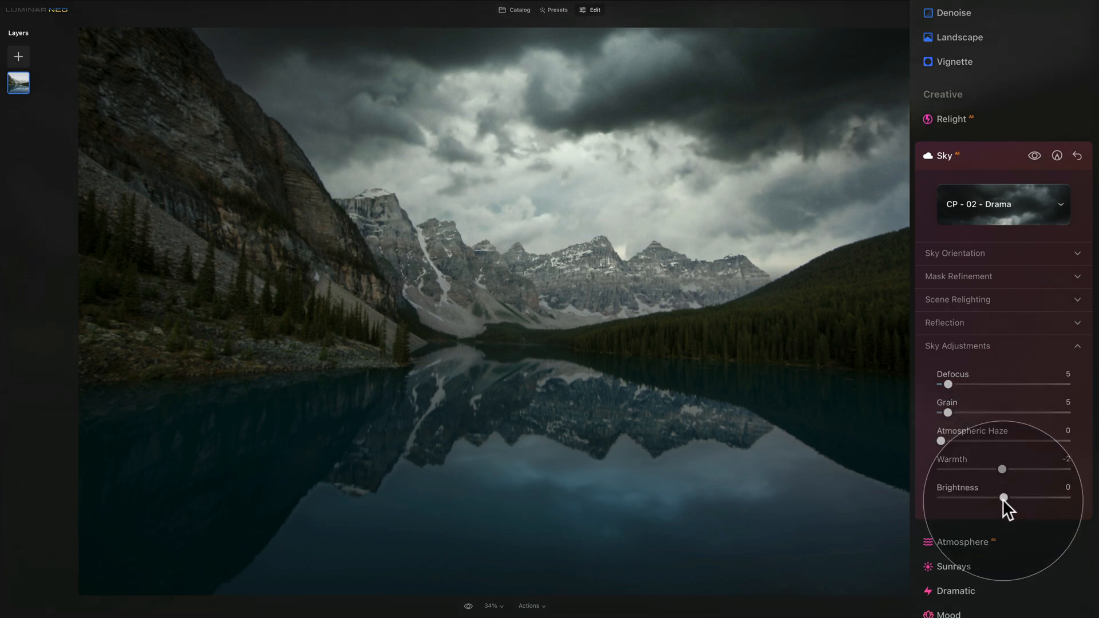
mouse_move(1004, 497)
left_mouse_down()
mouse_move(1036, 495)
mouse_move(990, 493)
left_mouse_up()
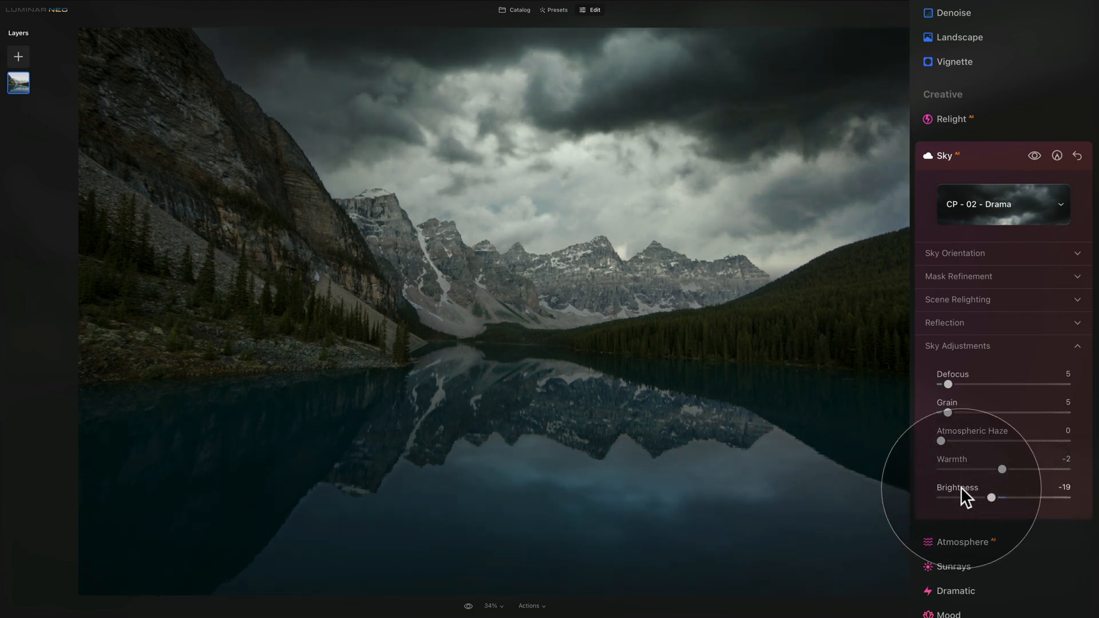
double_click(965, 487)
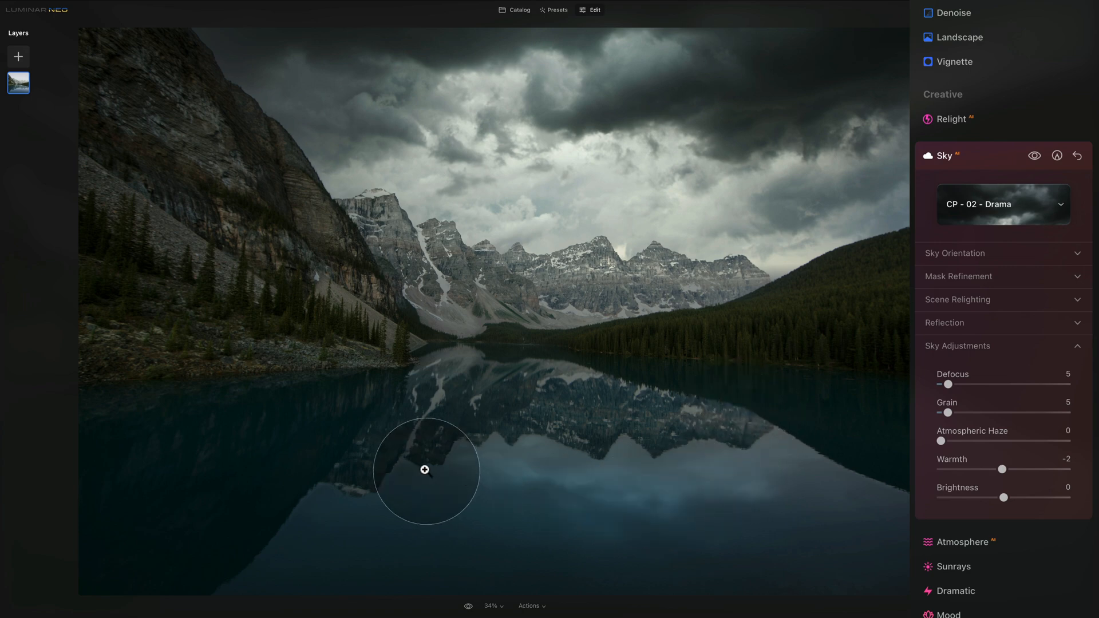
left_click(1035, 155)
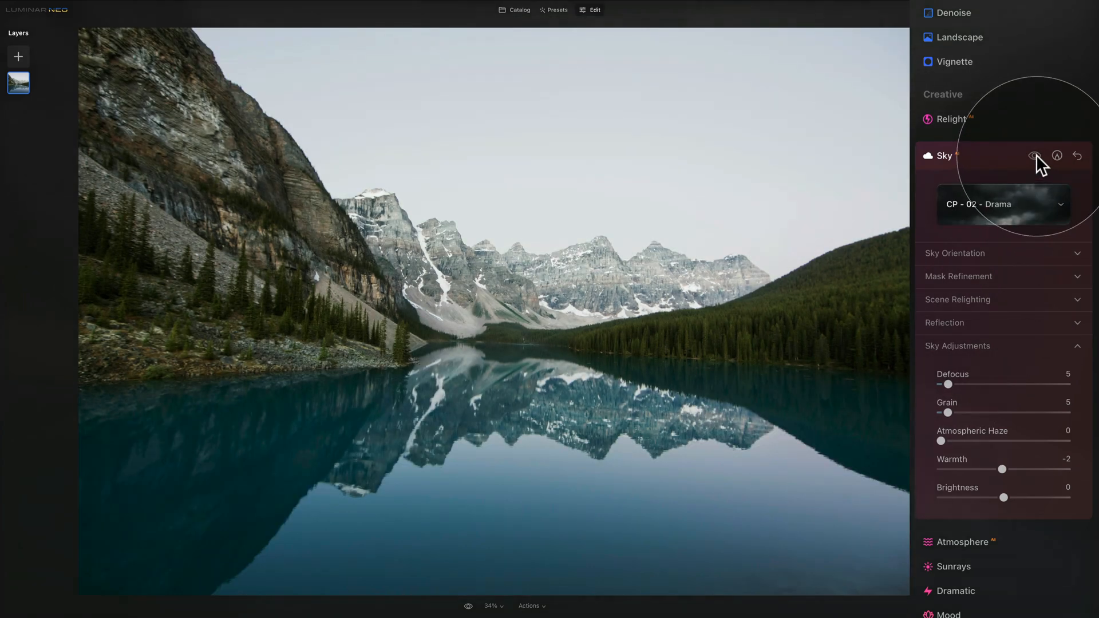
left_click(1035, 155)
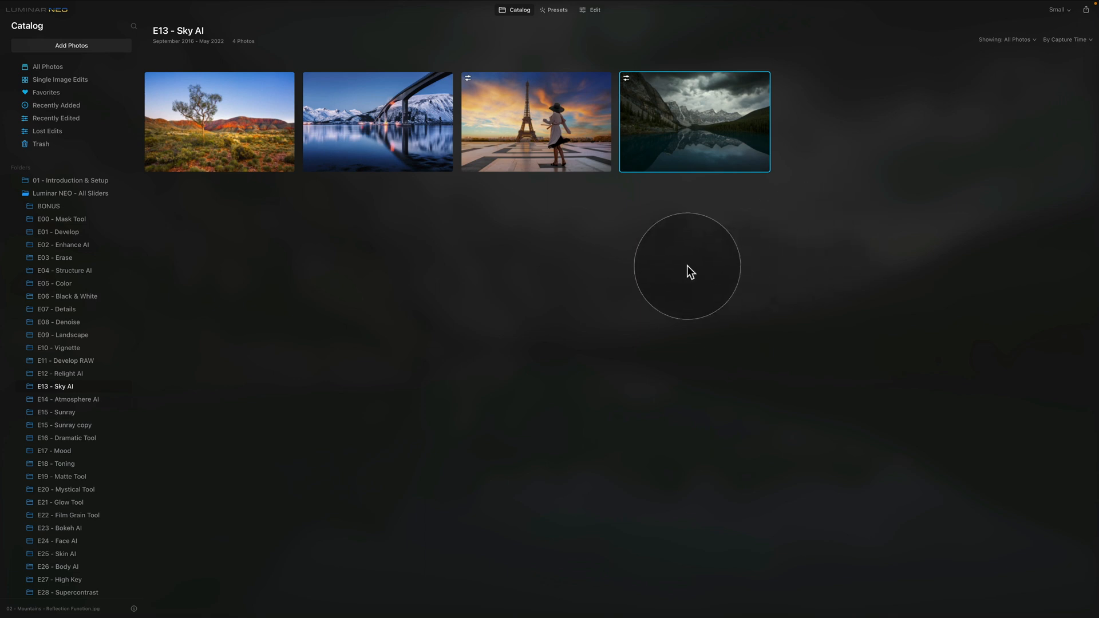
Step: Open the desert tree photo for editing and apply the CP - 03 - Long Exposure sky from the Sample Skies with Sky AI
left_click(222, 136)
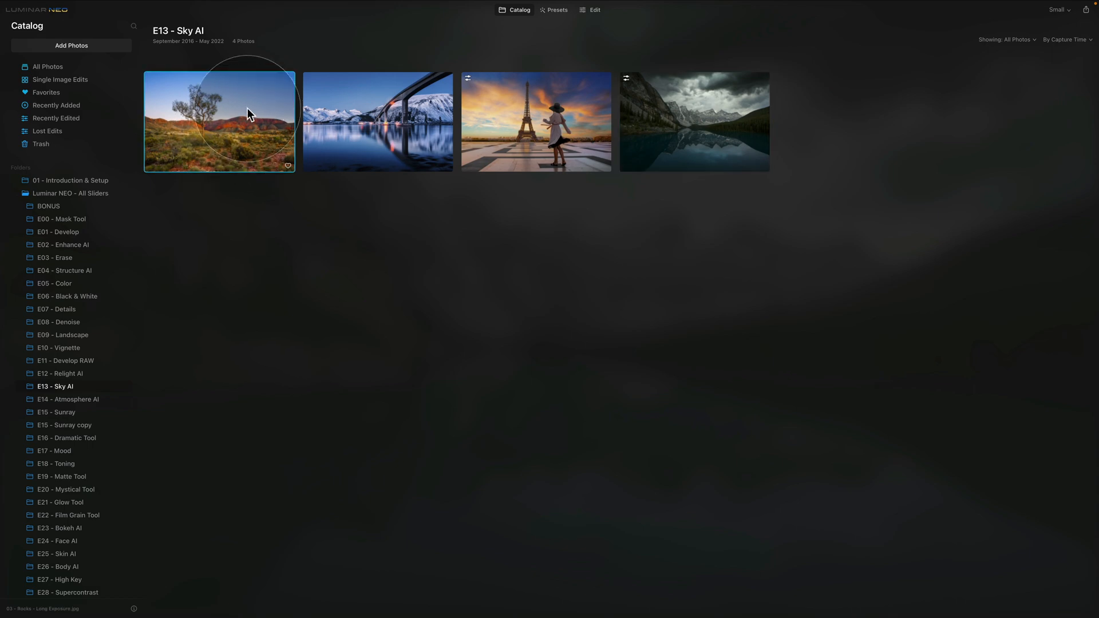
left_click(593, 12)
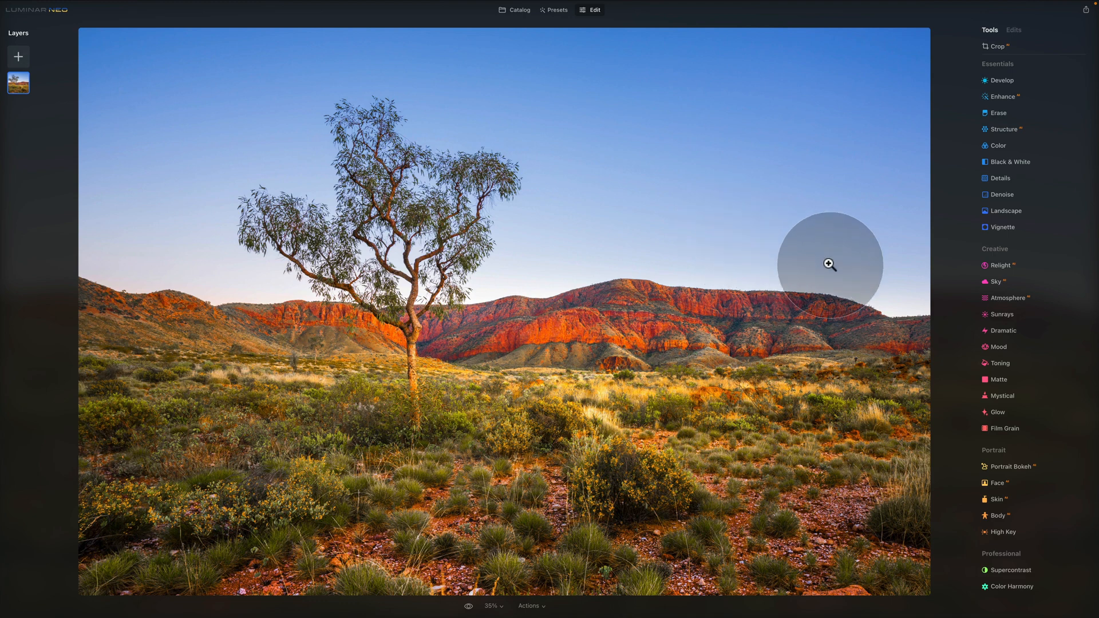
left_click(1002, 285)
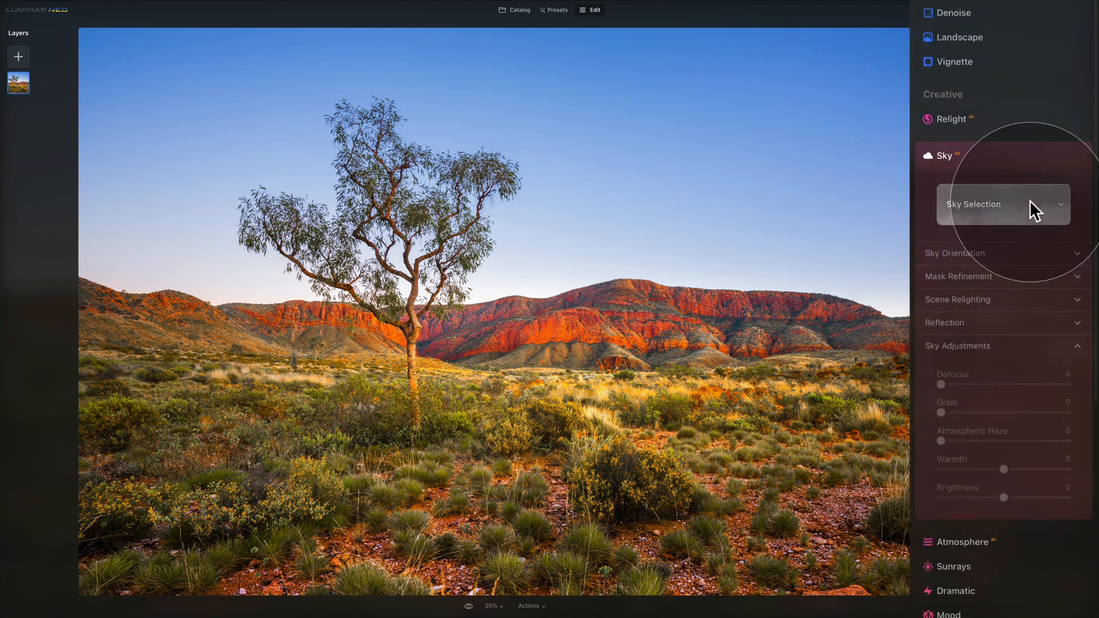
left_click(1031, 201)
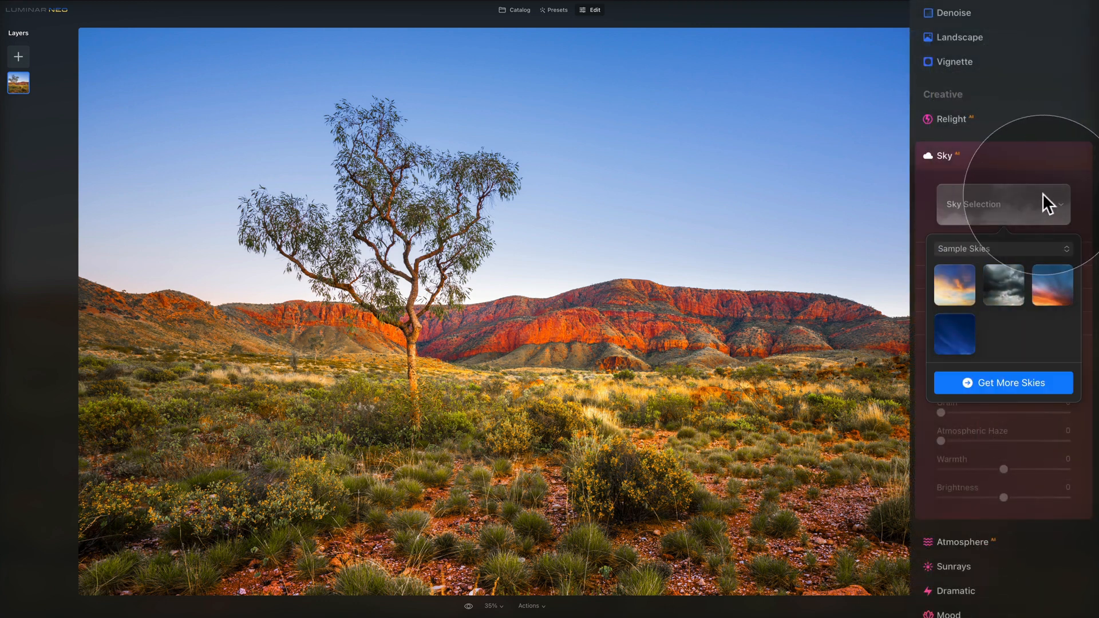
left_click(1050, 284)
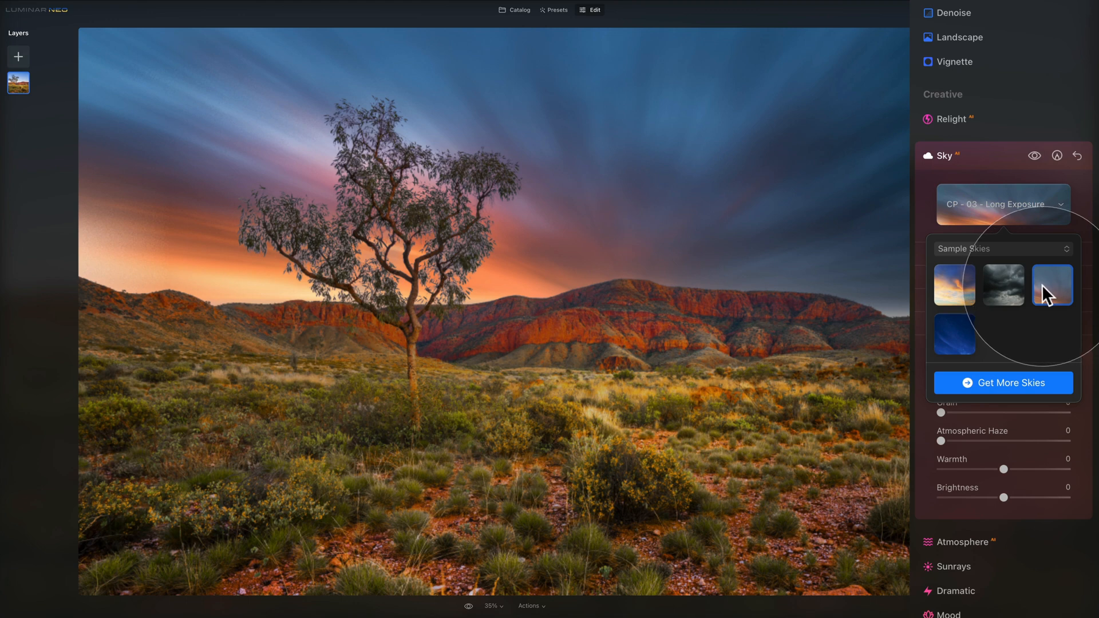
left_click(922, 269)
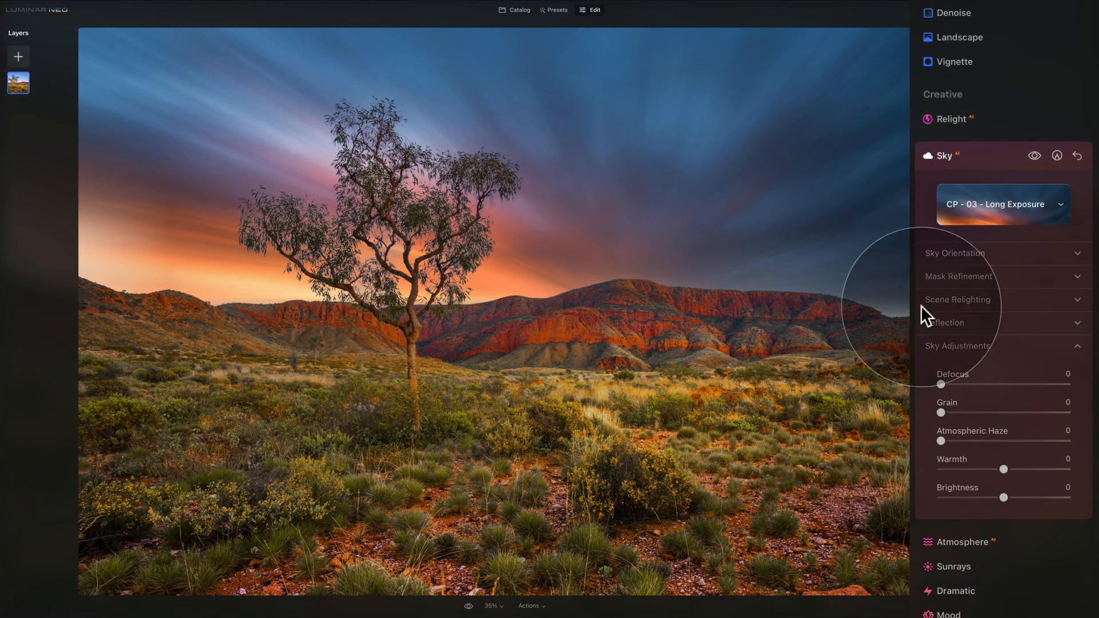
Step: In Sky Orientation, set Horizon Position to 1 and Horizontal Position to 11, resetting Vertical Position to 0 after trying -4
left_click(995, 346)
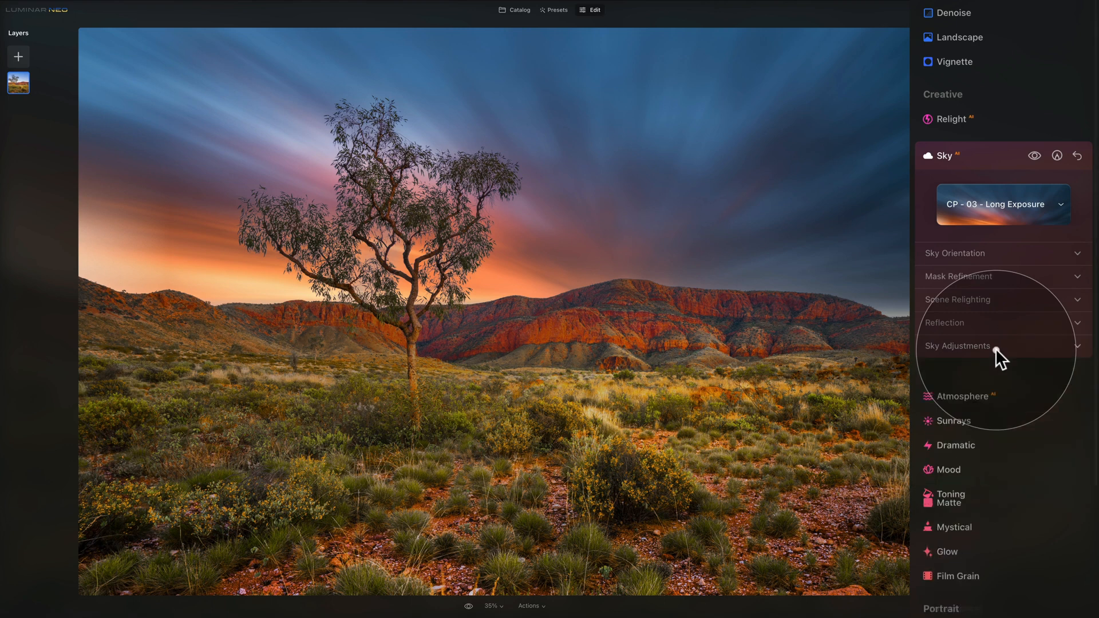
left_click(983, 253)
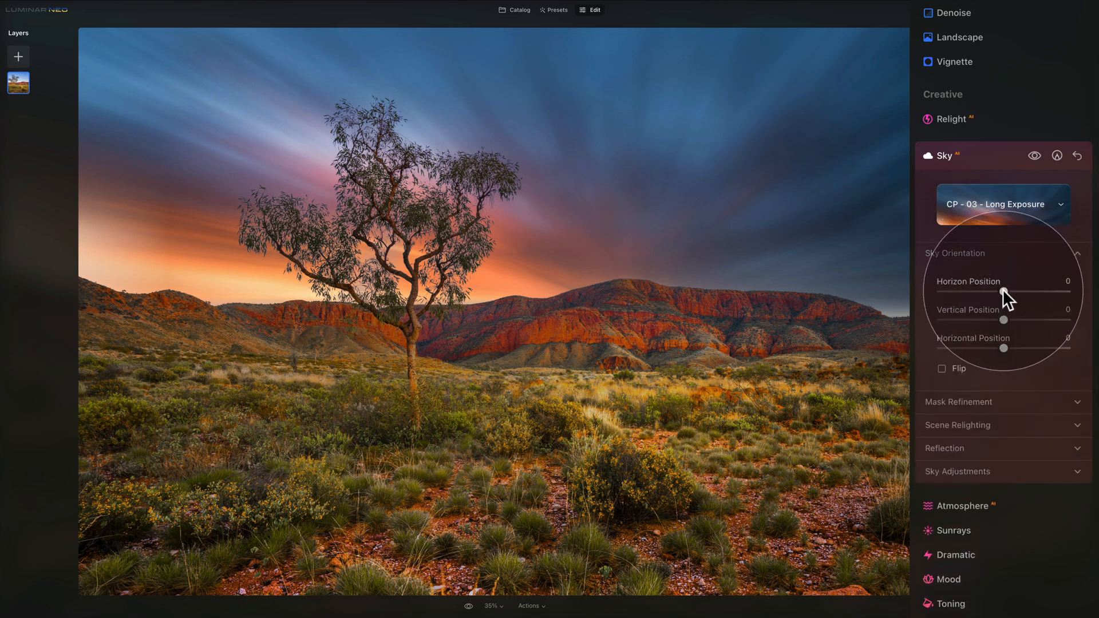
mouse_move(1001, 289)
left_mouse_down()
mouse_move(1014, 287)
mouse_move(1004, 287)
left_mouse_up()
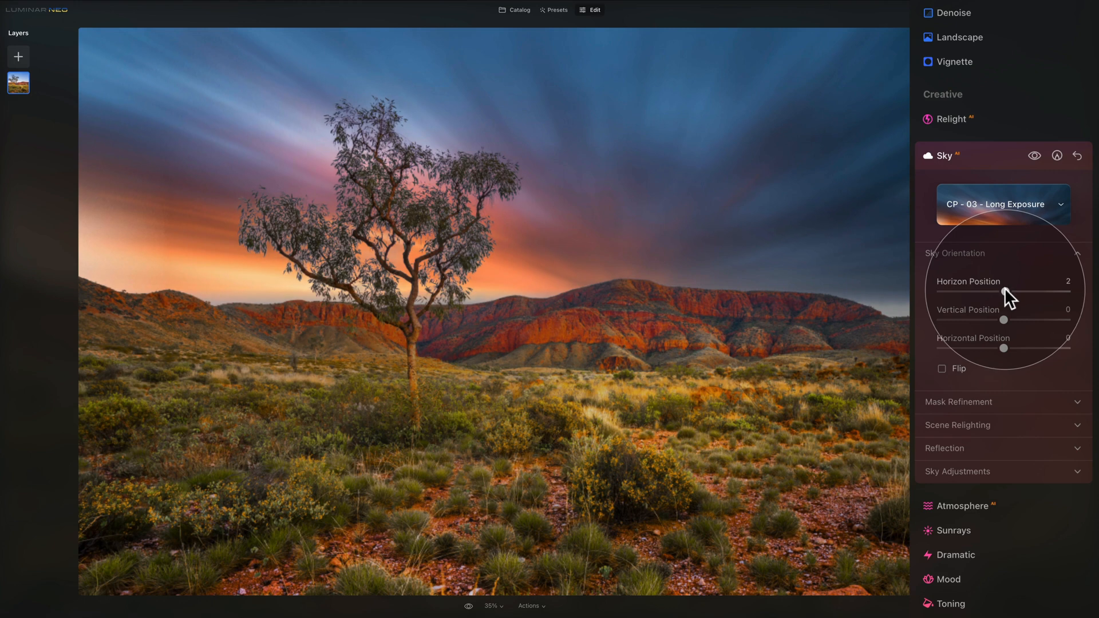
left_click_drag(1004, 287, 999, 318)
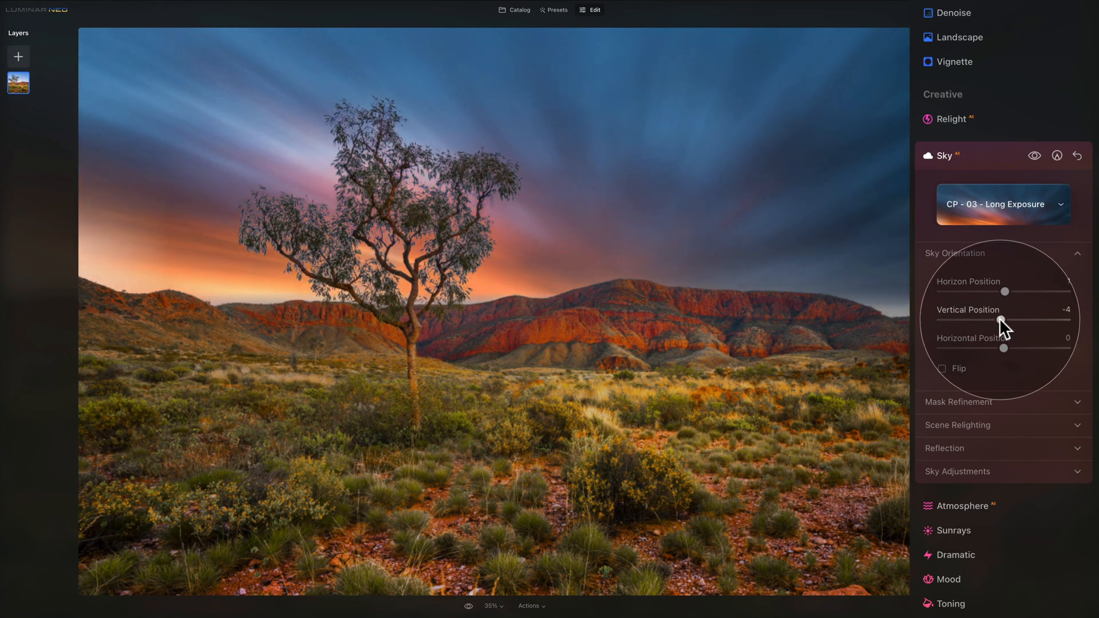
double_click(951, 310)
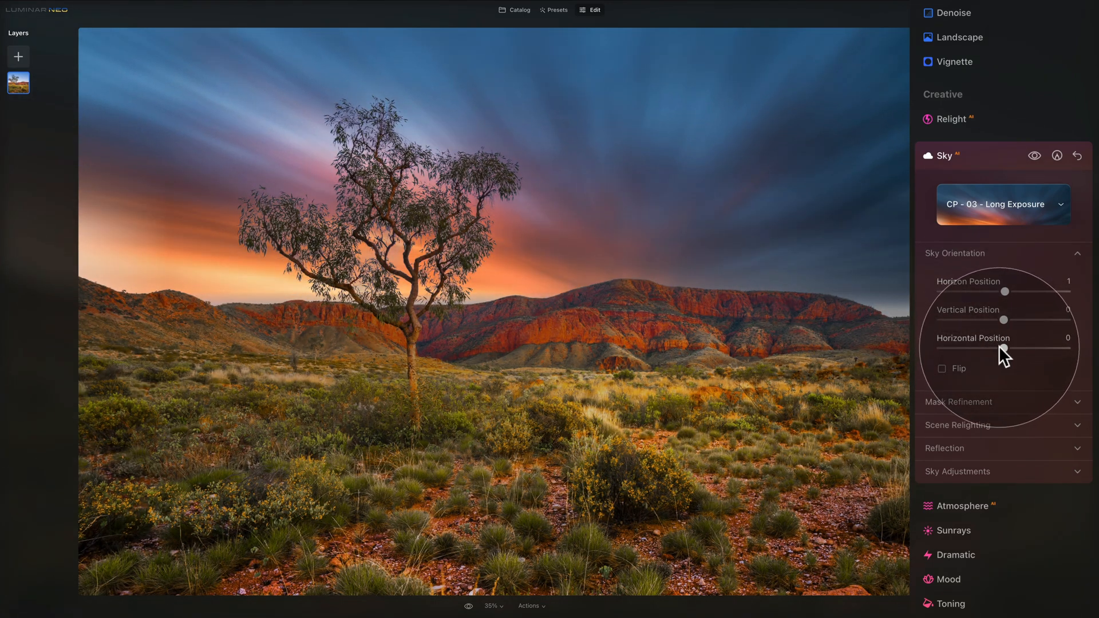
left_click_drag(1002, 345, 1011, 344)
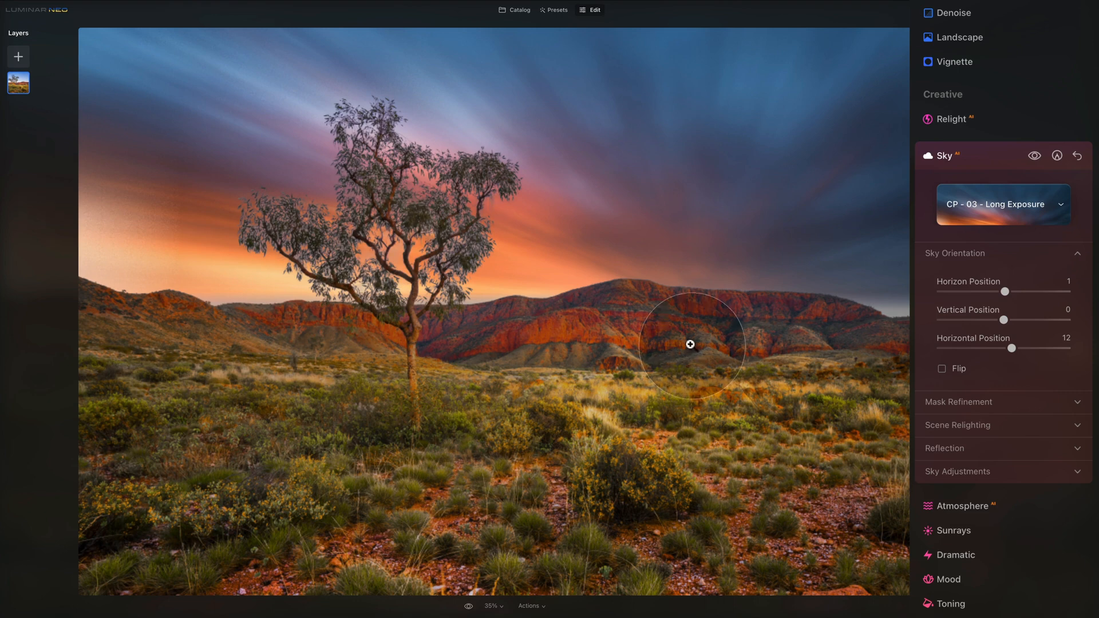
left_click_drag(1011, 348, 1010, 347)
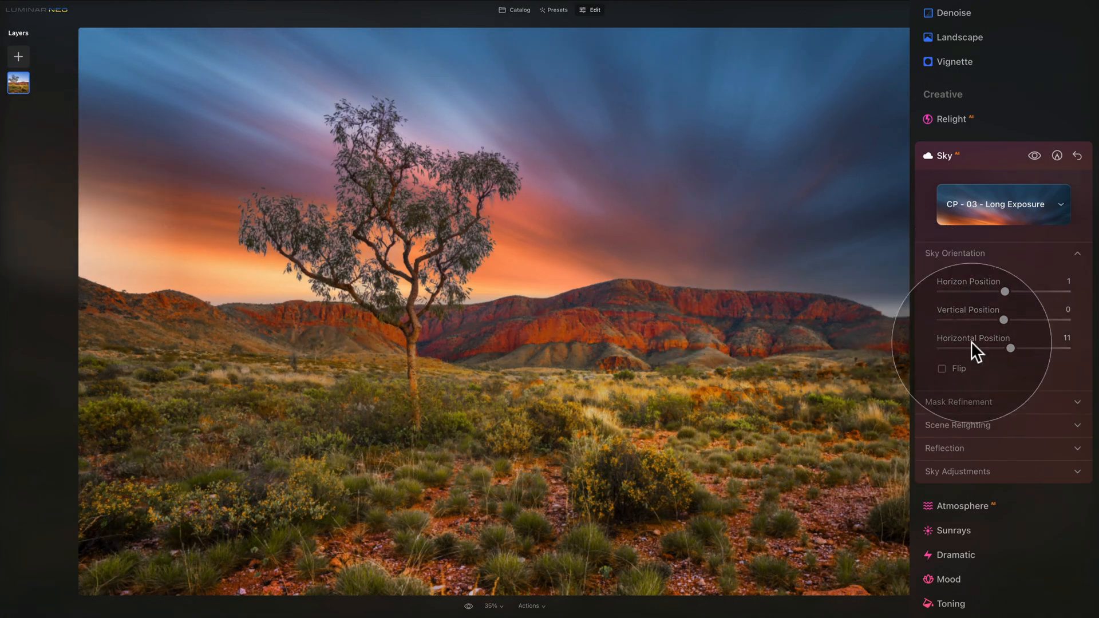
Step: Reset the sky's Horizontal Position to 0 after trying 9, and finish with the Sky Orientation settings
left_click_drag(1009, 348, 1005, 347)
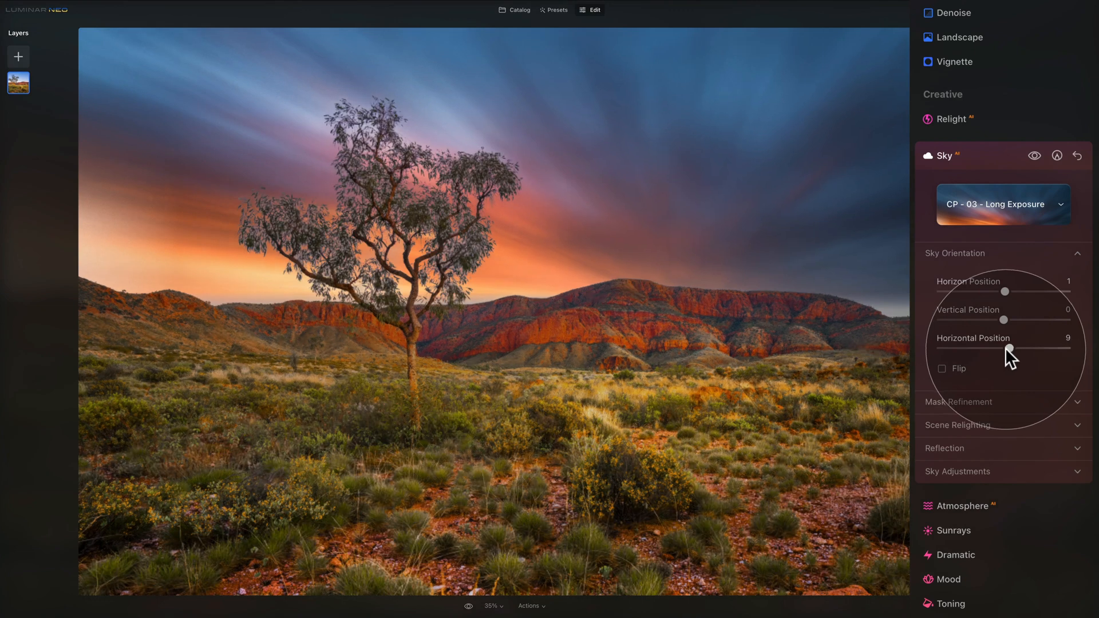
double_click(962, 338)
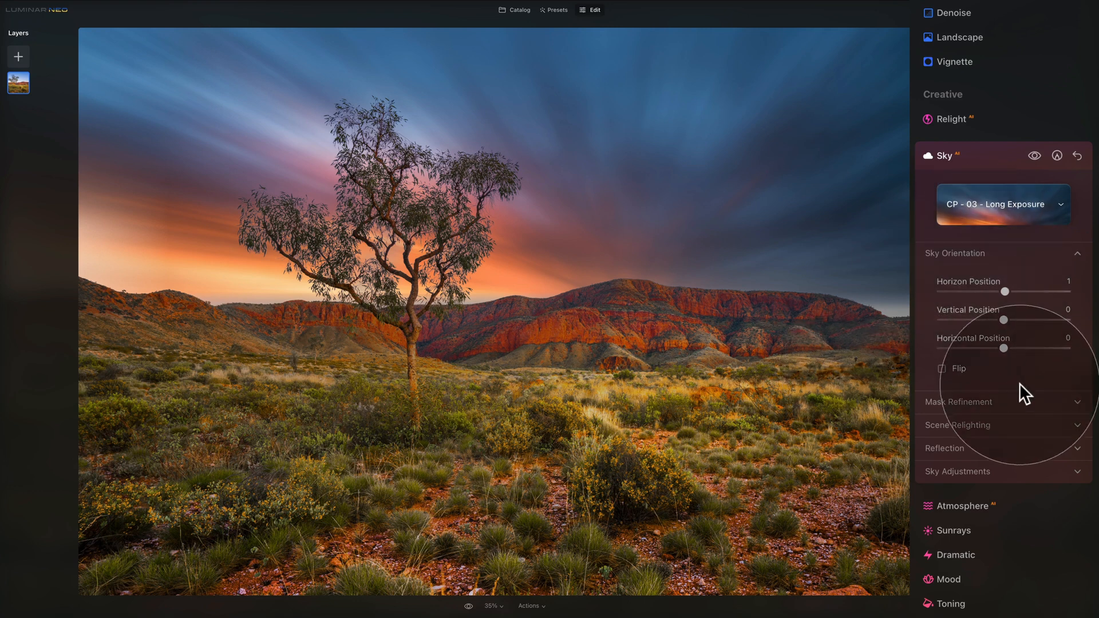
left_click(969, 254)
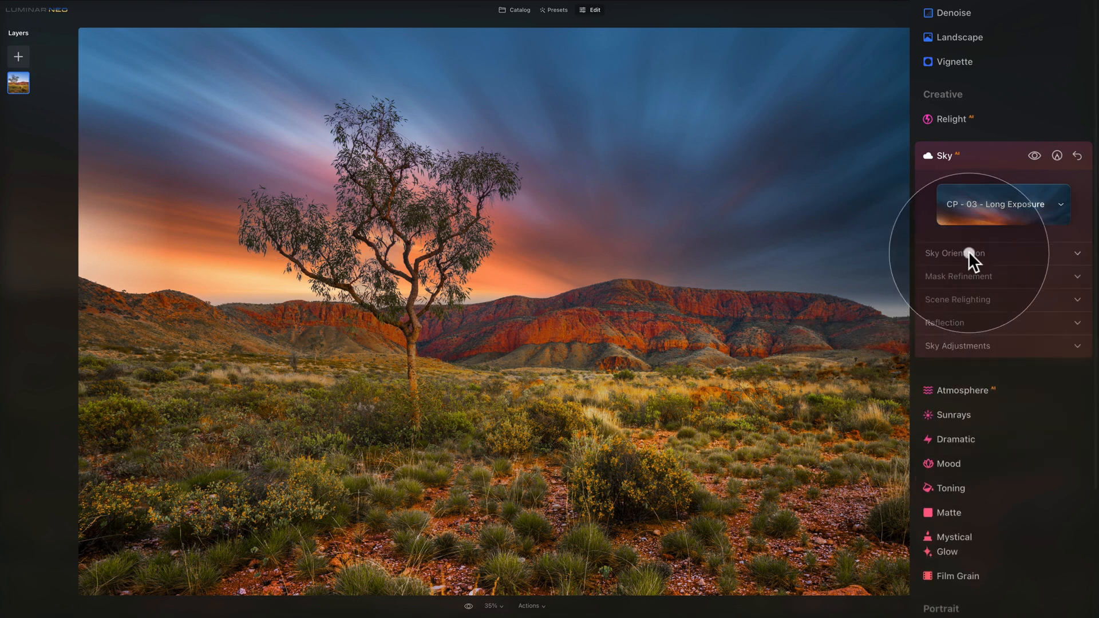
Step: In Mask Refinement, set Fix Details to 49 while checking the tree's leaves at 100%, and set Global to 34
left_click(992, 276)
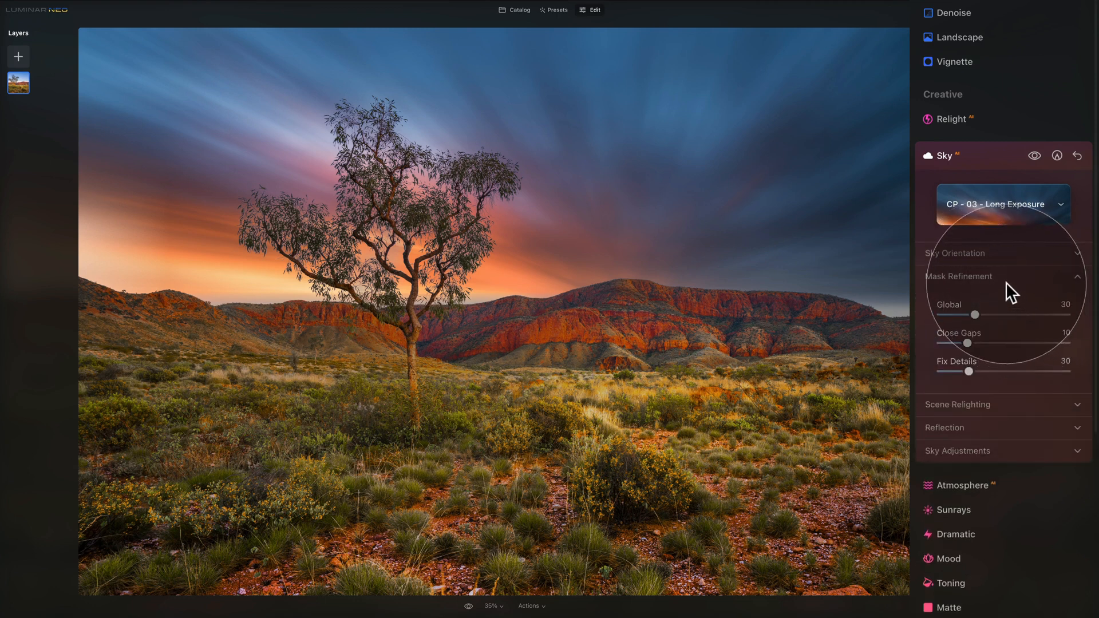
left_click(492, 606)
left_click(512, 553)
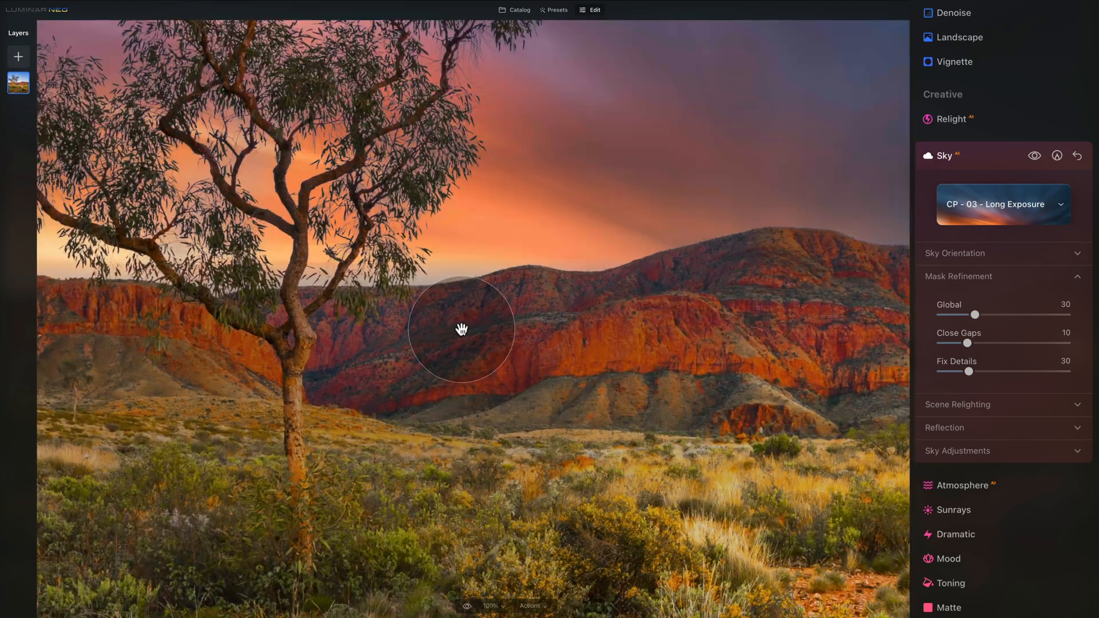
left_click_drag(365, 118, 496, 369)
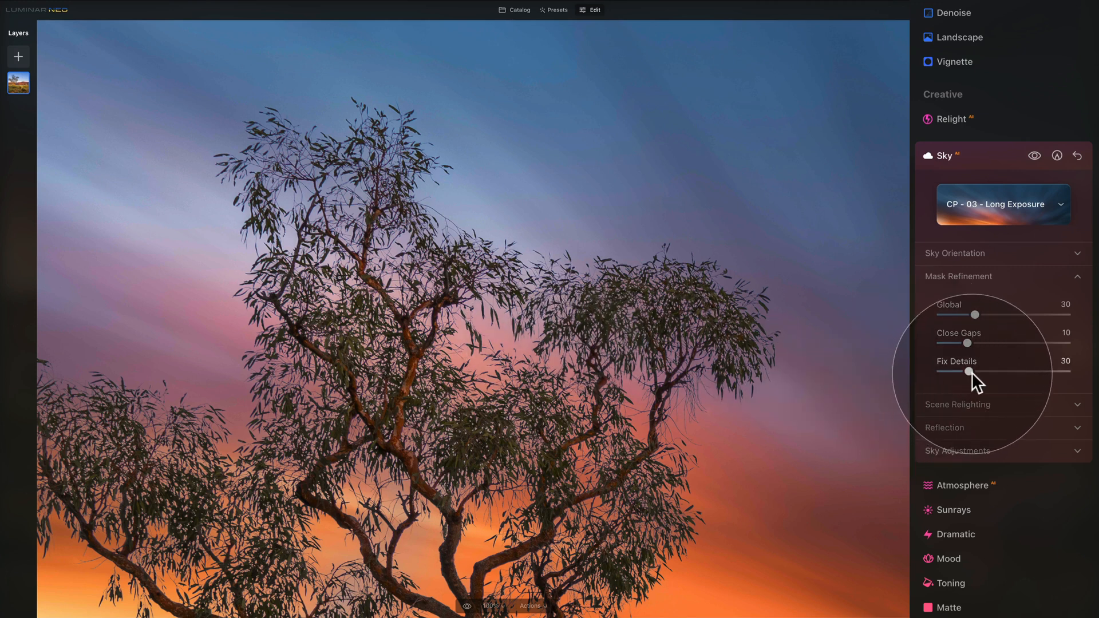
left_click_drag(970, 372, 997, 372)
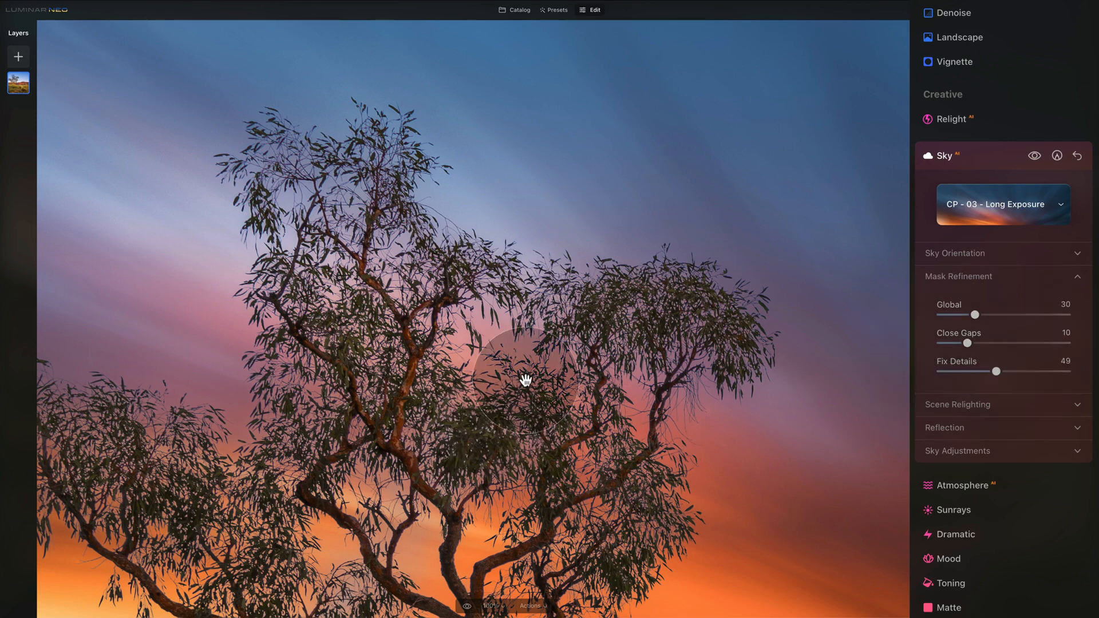
left_click(491, 605)
left_click(518, 519)
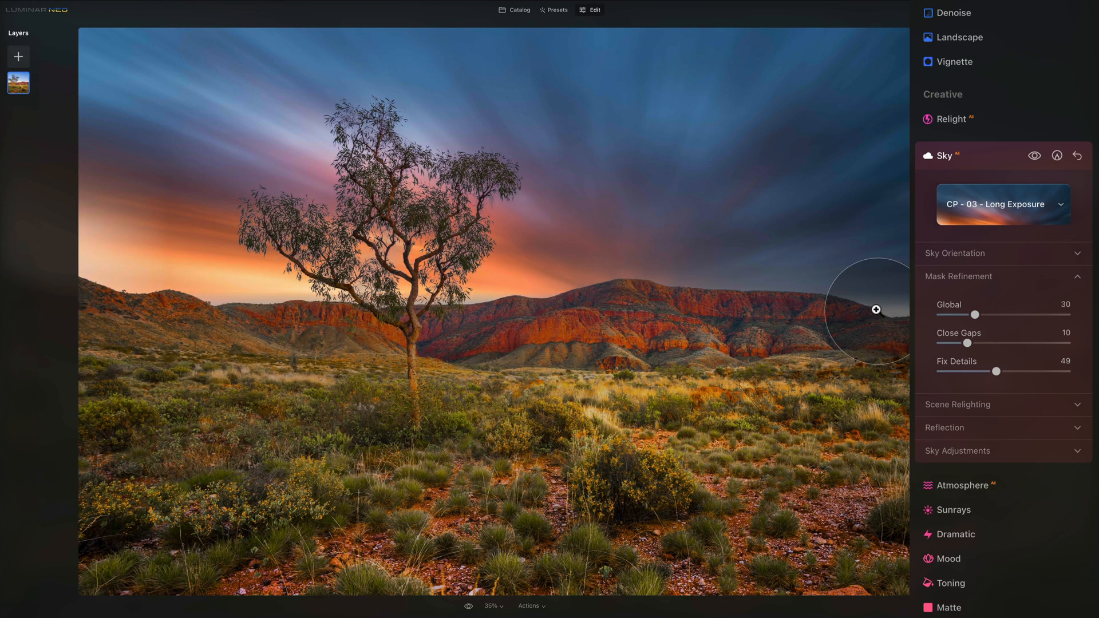
left_click_drag(973, 316, 979, 316)
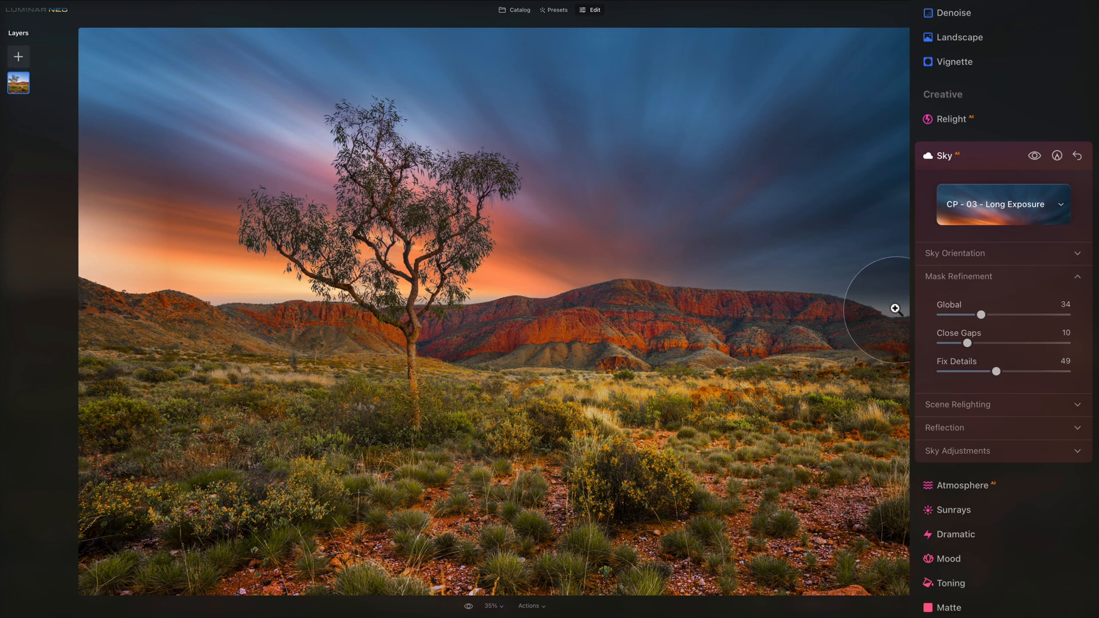
Step: In Sky Orientation, lower the sky's Horizon Position to -6, then close the orientation and mask refinement settings
left_click(953, 255)
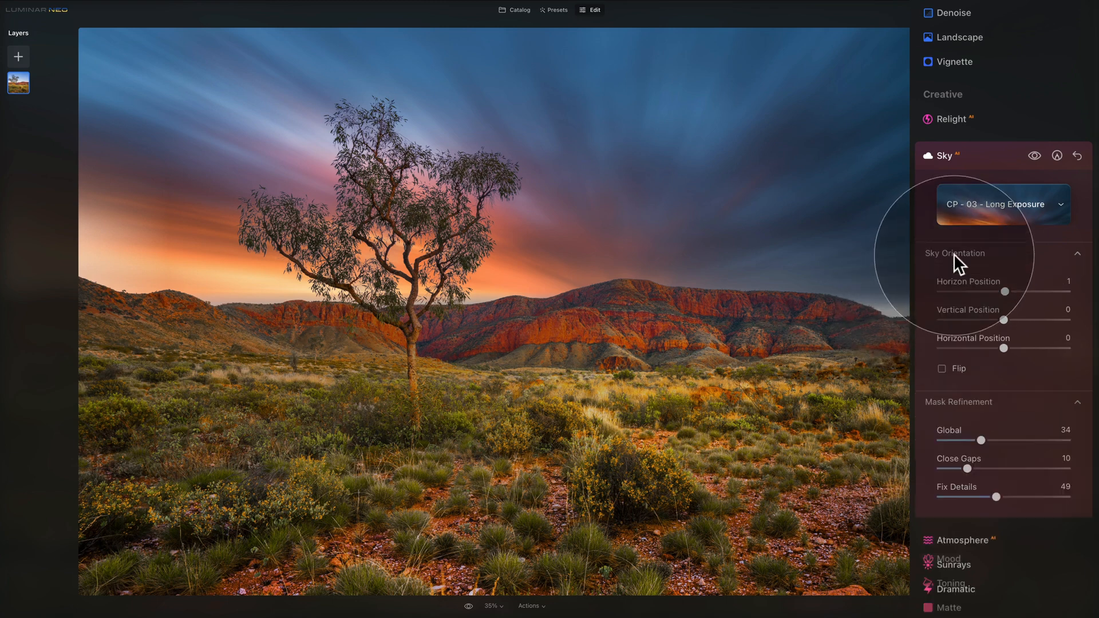
double_click(1002, 286)
left_click_drag(1001, 286, 997, 286)
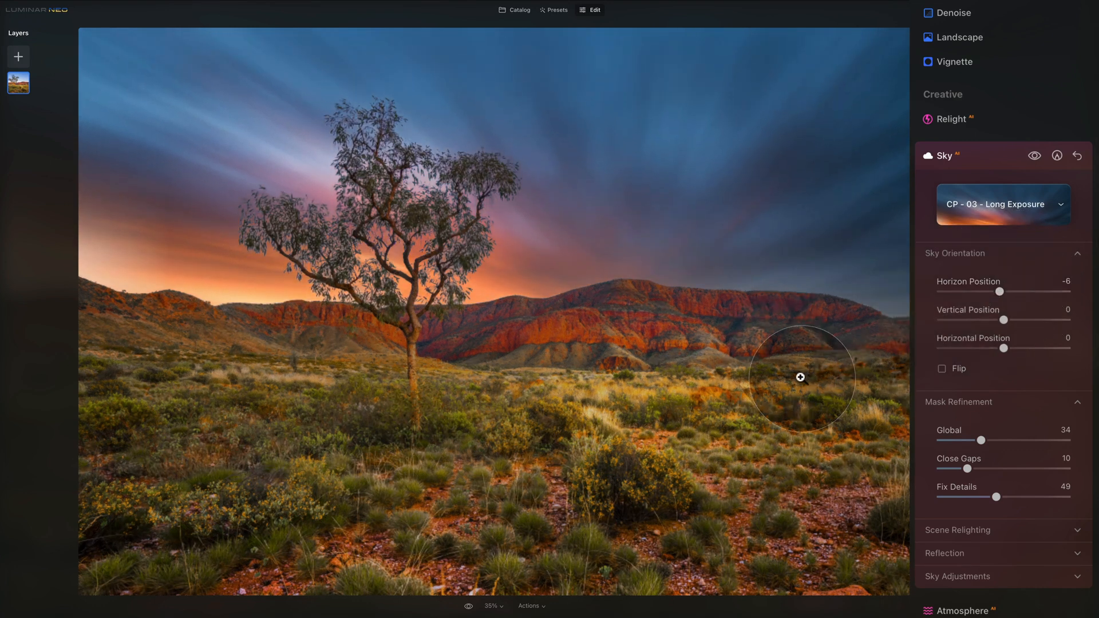
left_click(966, 253)
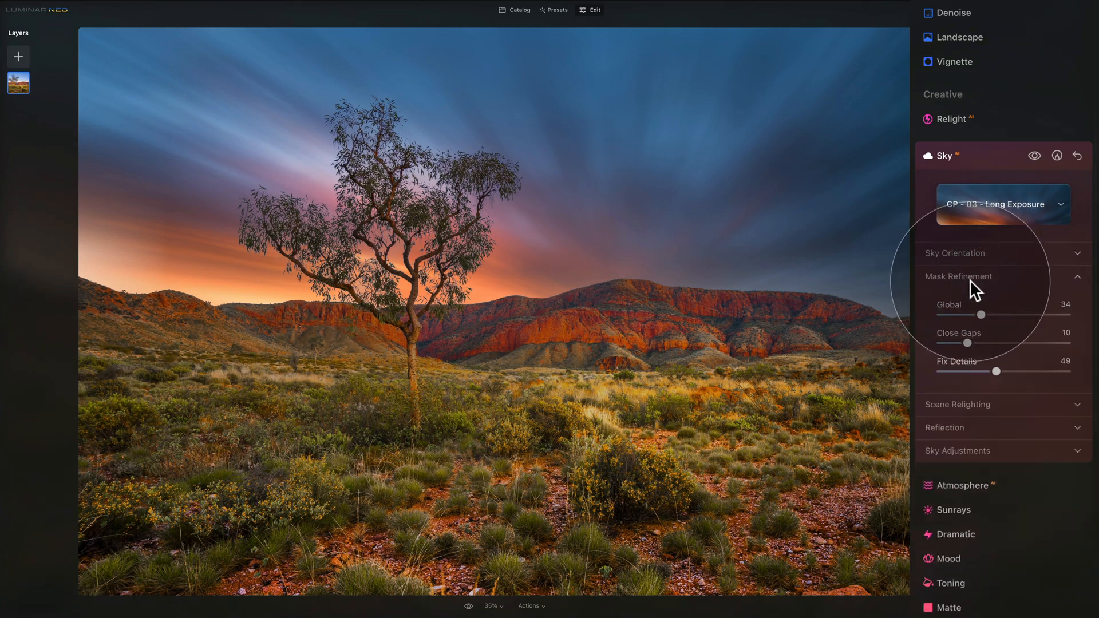
left_click(970, 277)
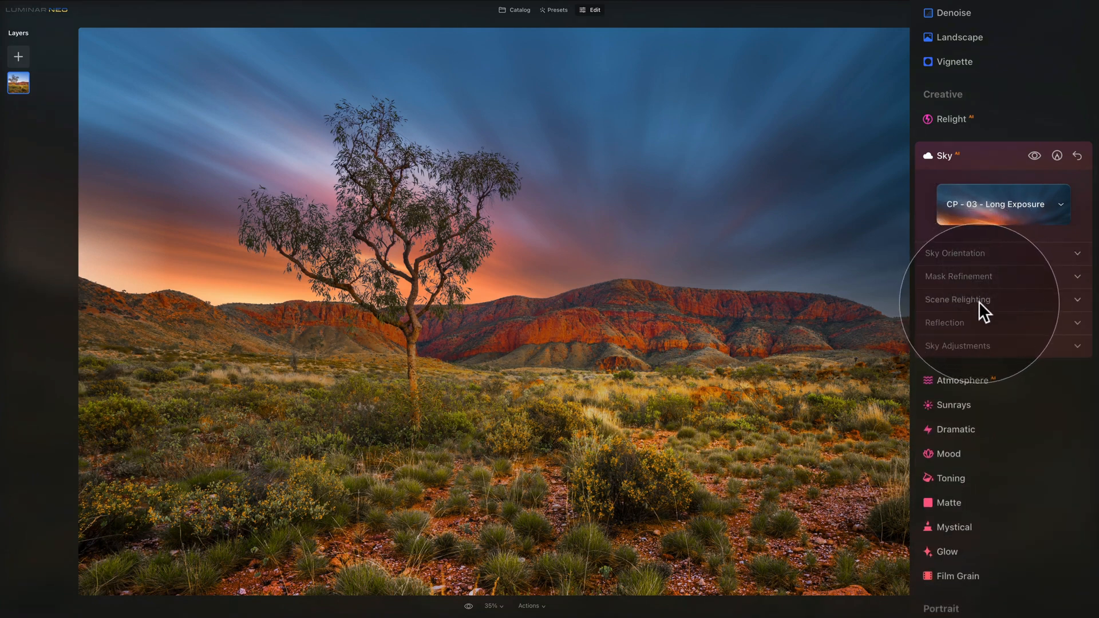
Step: In Scene Relighting, set Relight Strength to 53 after comparing 55 and 29, and set Relight Saturation to 51
left_click(978, 301)
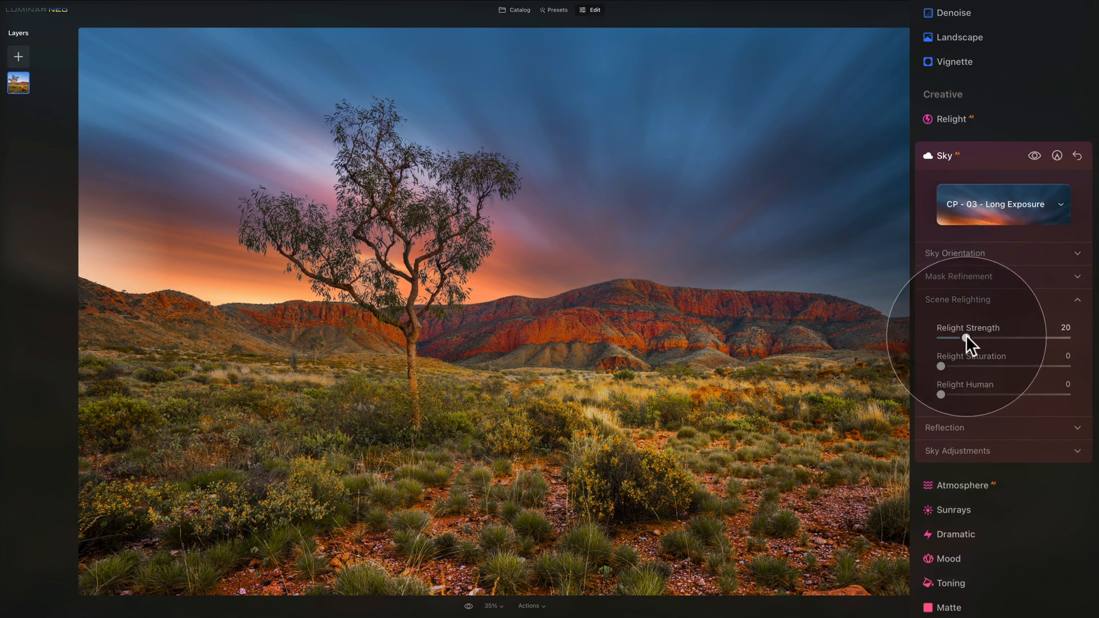
left_click_drag(966, 337, 1010, 335)
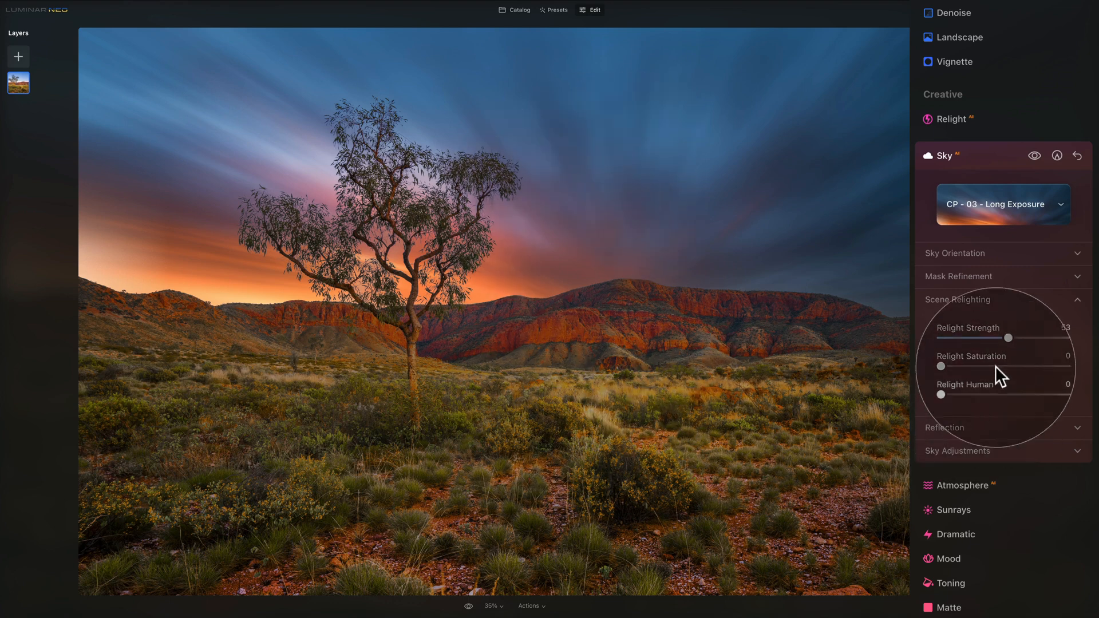
mouse_move(1006, 338)
left_mouse_down()
mouse_move(987, 336)
mouse_move(1010, 338)
left_mouse_up()
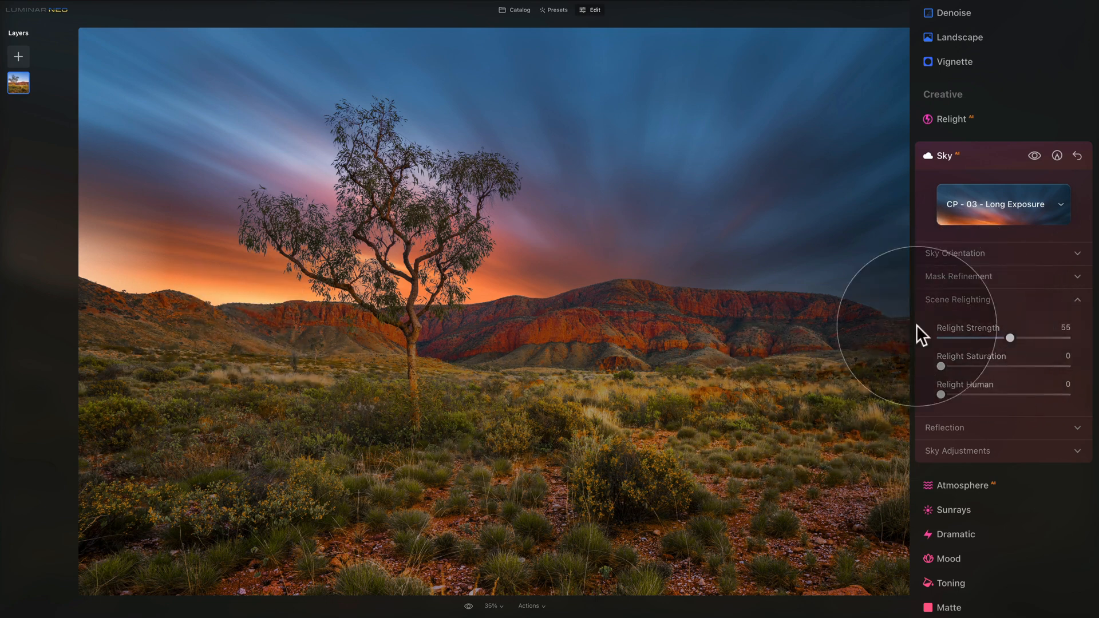
left_click_drag(1015, 337, 978, 337)
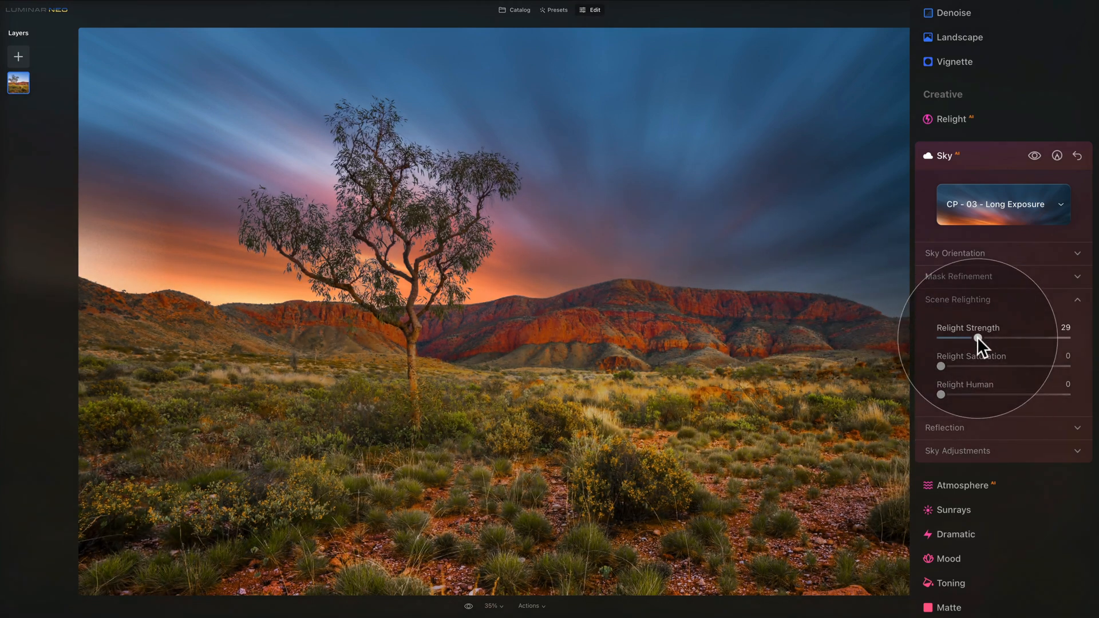
left_click_drag(978, 338, 1006, 337)
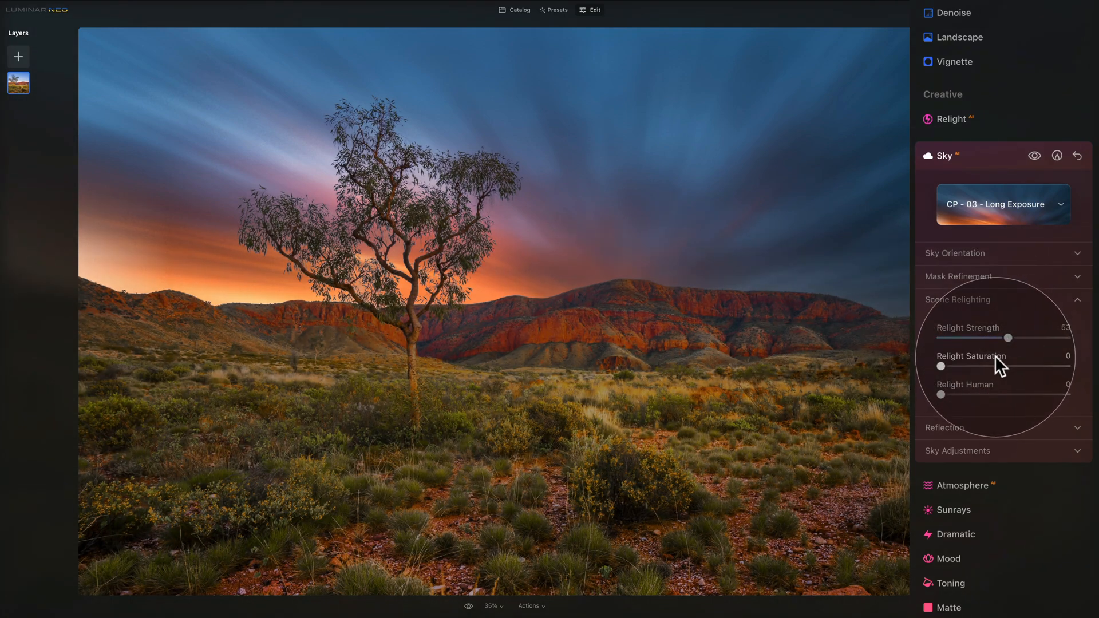
left_click_drag(938, 366, 1005, 367)
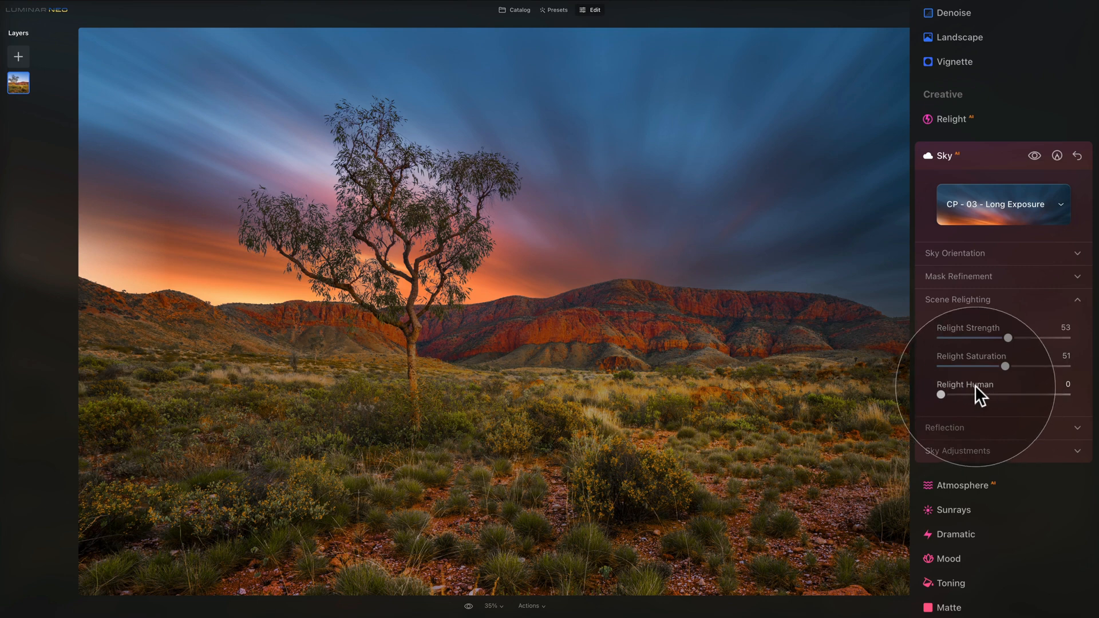
left_click(969, 299)
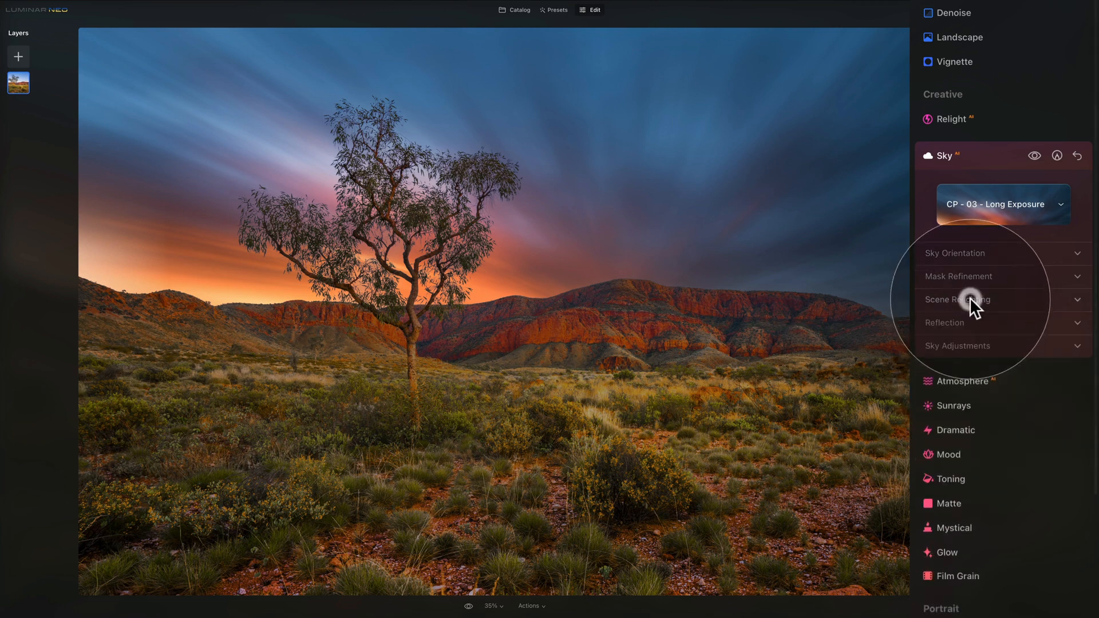
Step: In Sky Adjustments, set the sky's Grain to 3 while viewing the tree and ridges at 100%
left_click(973, 322)
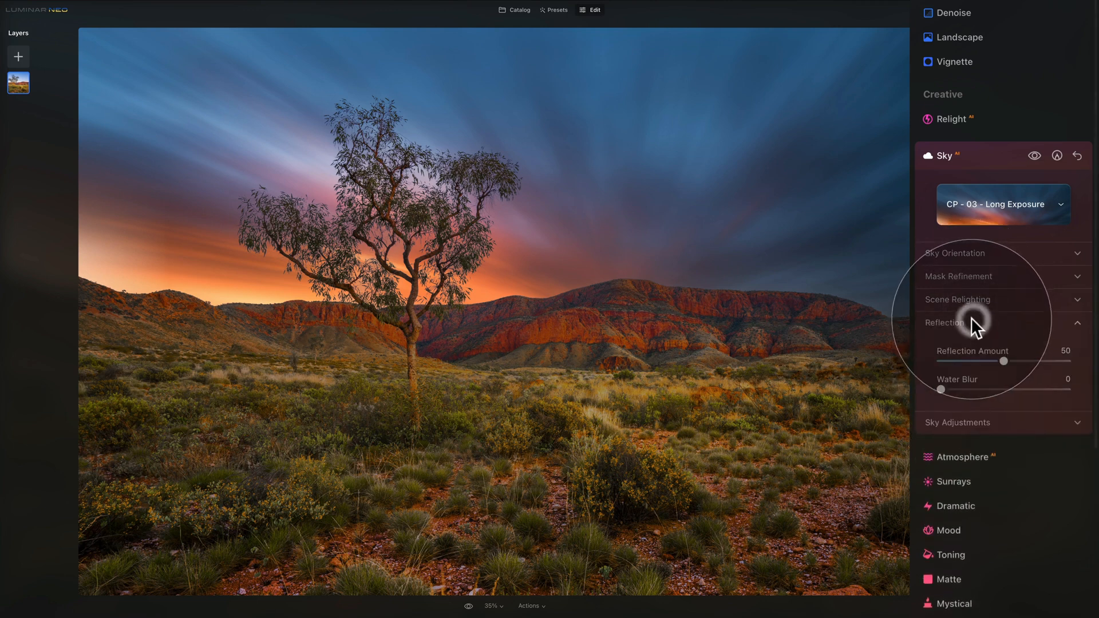
left_click(966, 322)
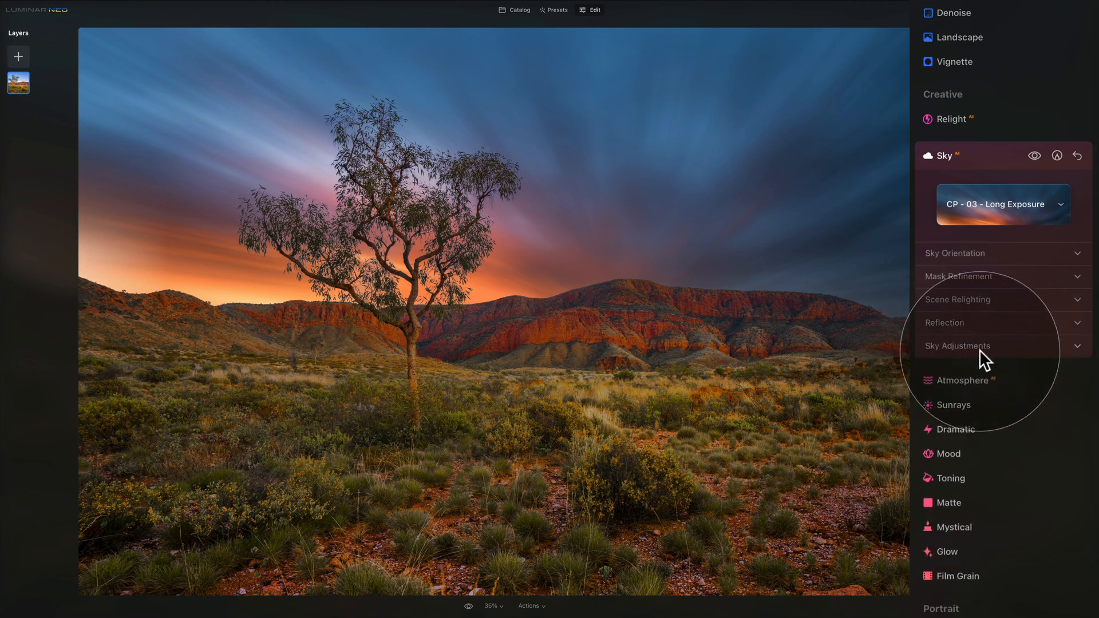
left_click(987, 345)
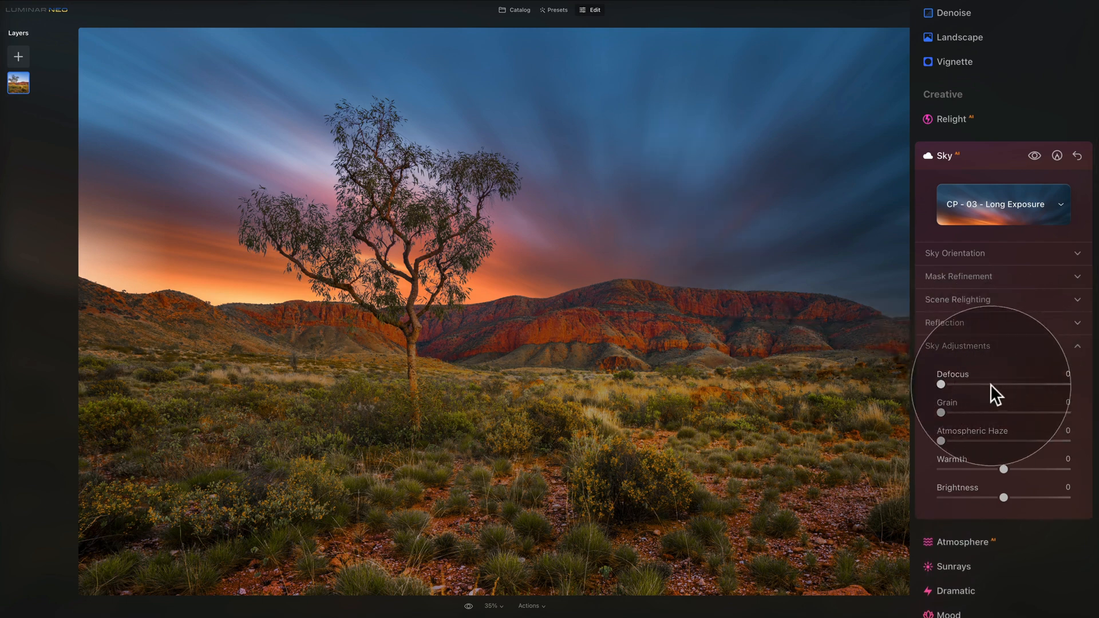
left_click(492, 605)
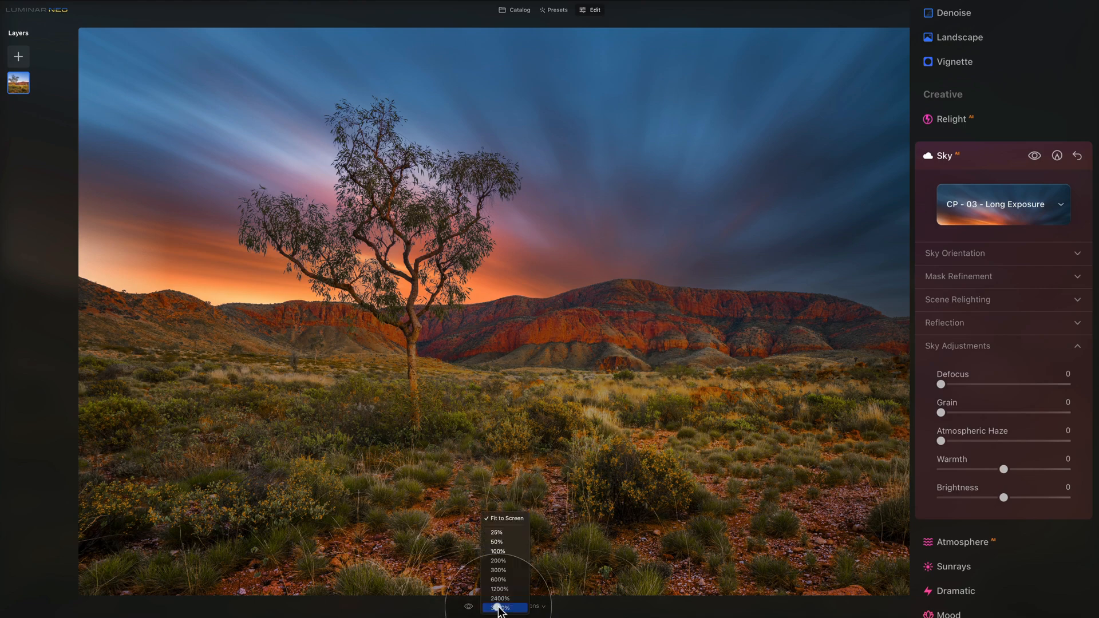
left_click(511, 552)
mouse_move(608, 368)
left_mouse_down()
mouse_move(550, 417)
mouse_move(588, 379)
mouse_move(603, 385)
left_mouse_up()
left_click_drag(396, 356, 494, 417)
left_click_drag(734, 444, 520, 438)
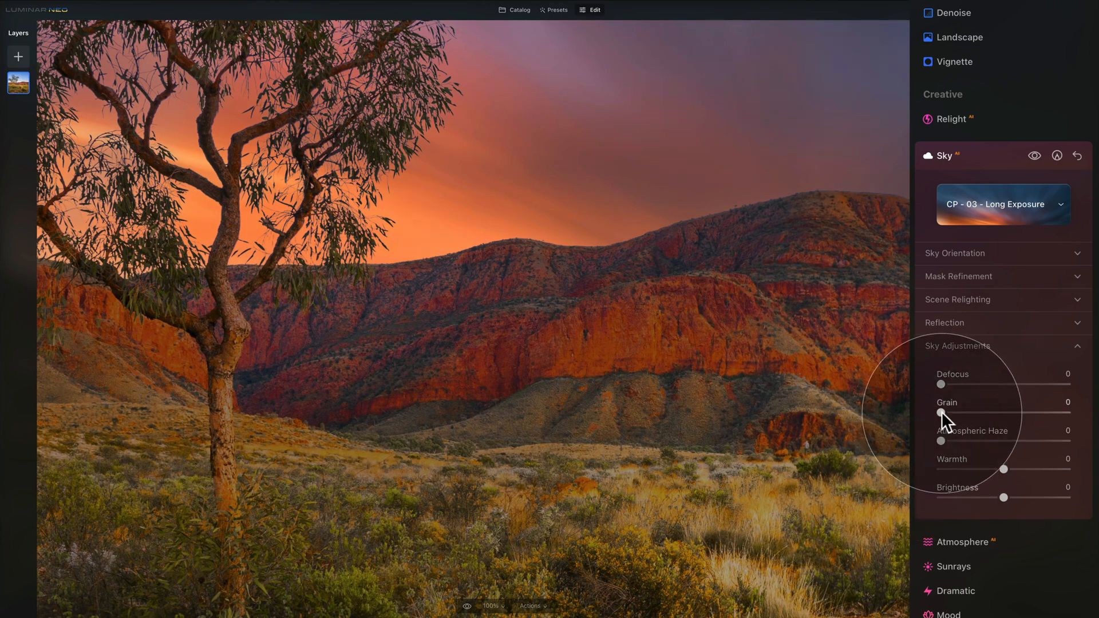
left_click_drag(942, 410, 945, 410)
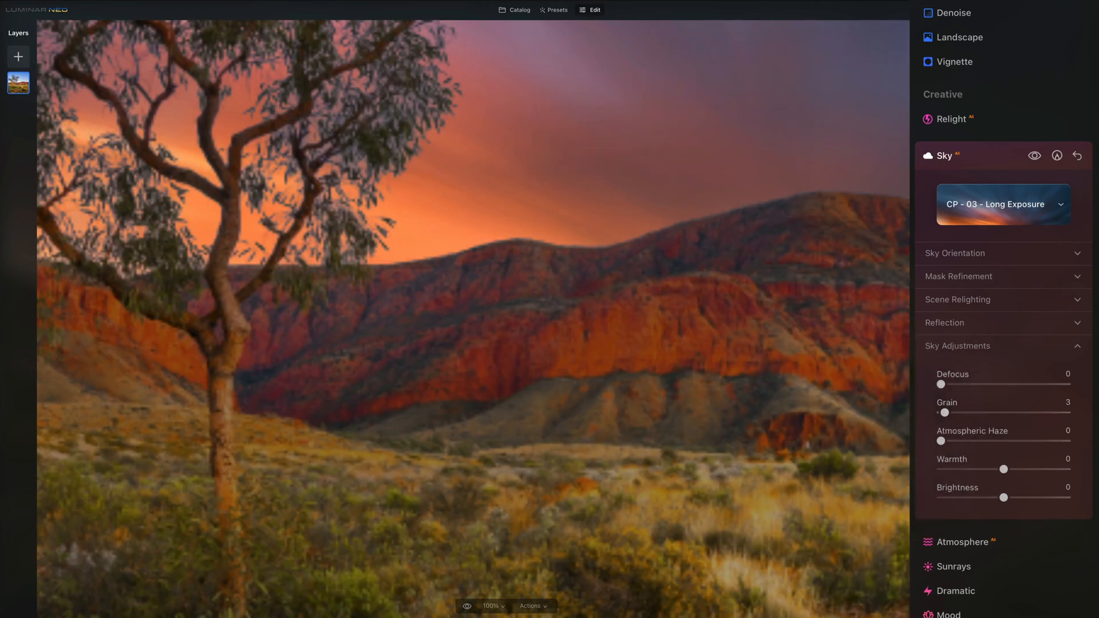
Step: With the whole photo in view, set the sky's Warmth to 11 and Brightness to 15
double_click(731, 391)
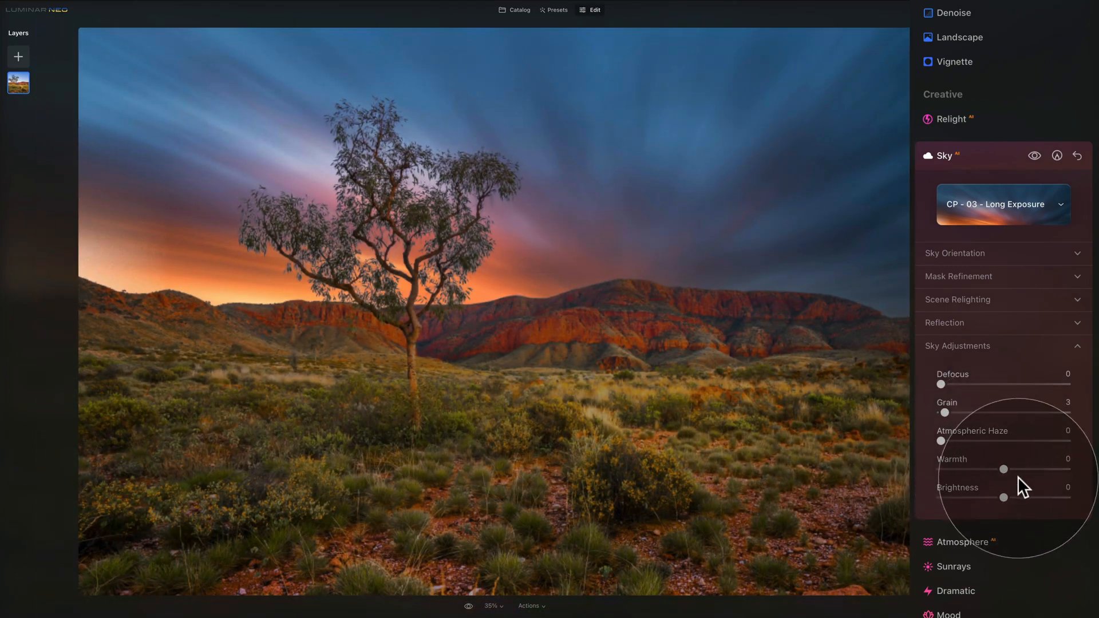
left_click_drag(1003, 468, 1012, 467)
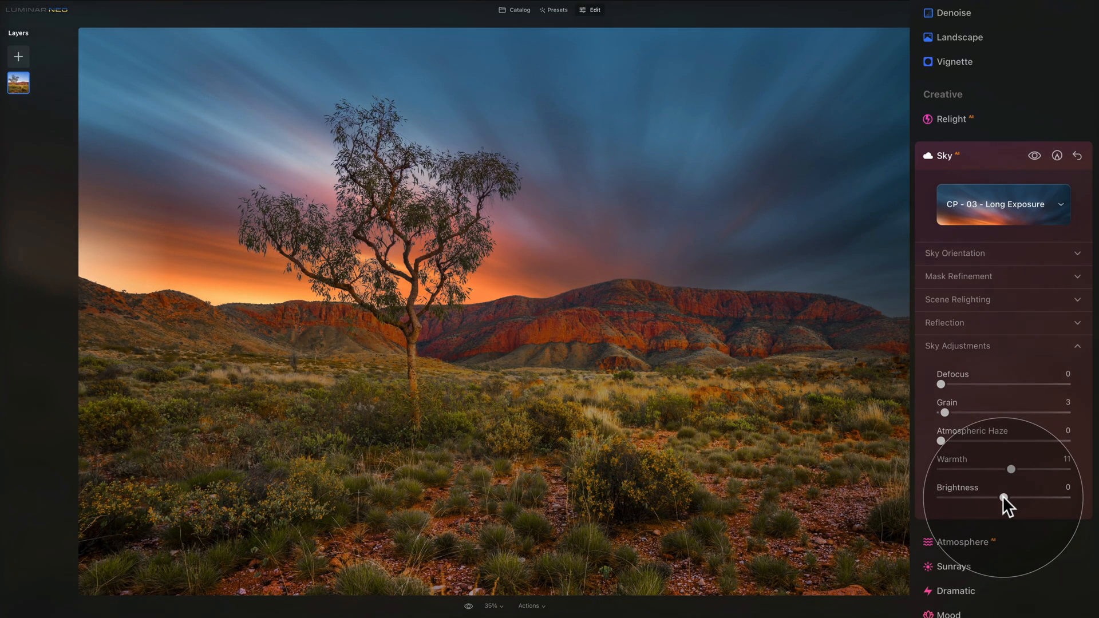
left_click_drag(1002, 497, 1013, 498)
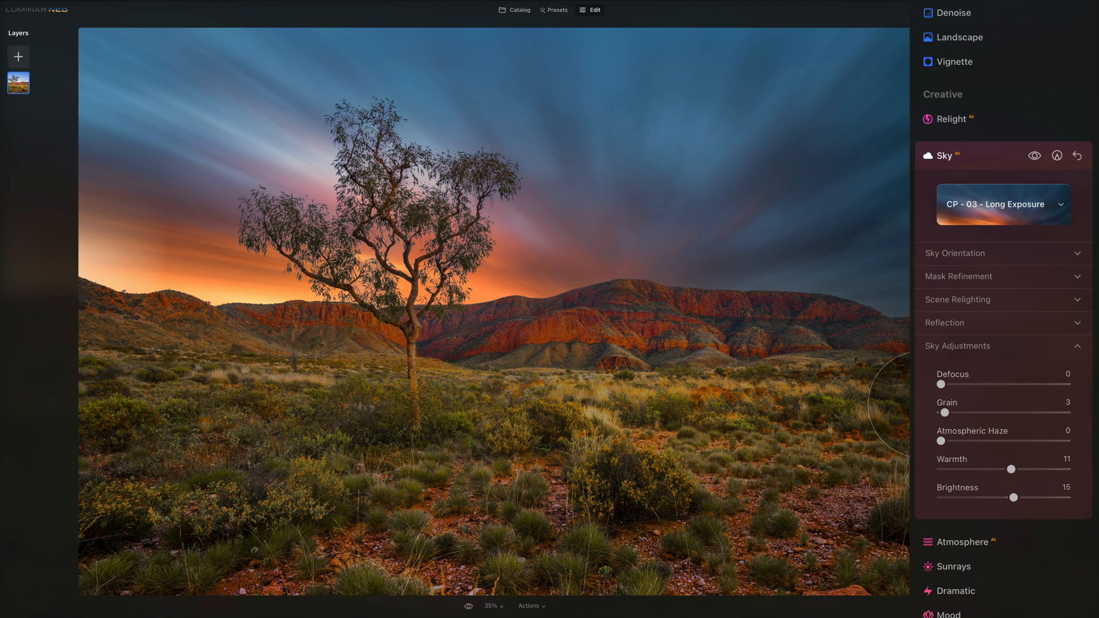
Step: Open the Sky tool's paint mask and set its eraser to size 260 and strength 20
left_click(1056, 155)
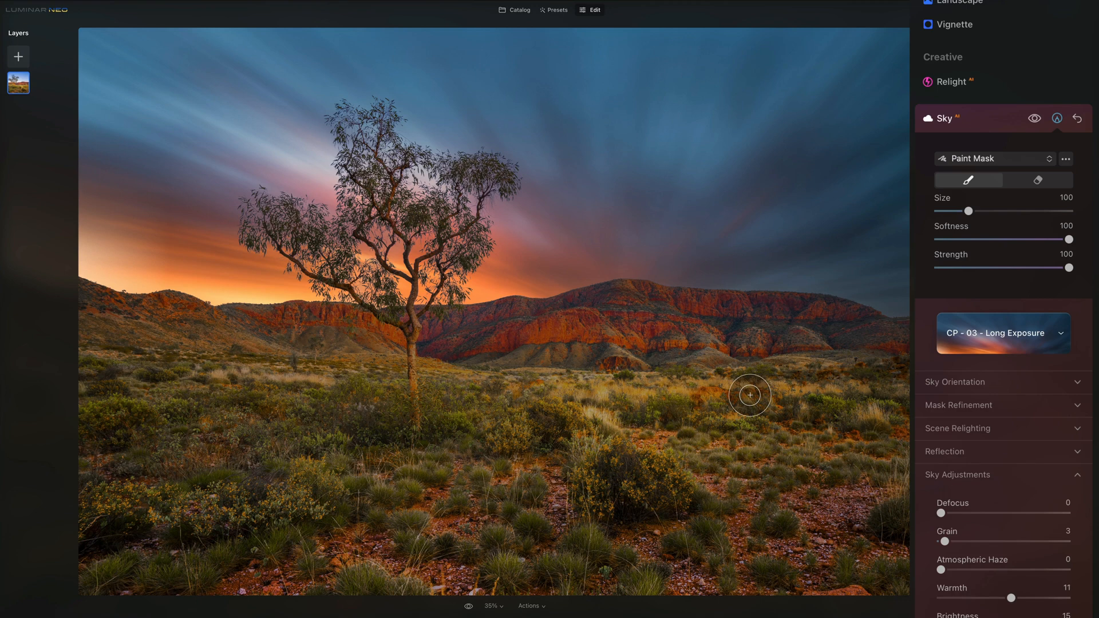
left_click(1039, 180)
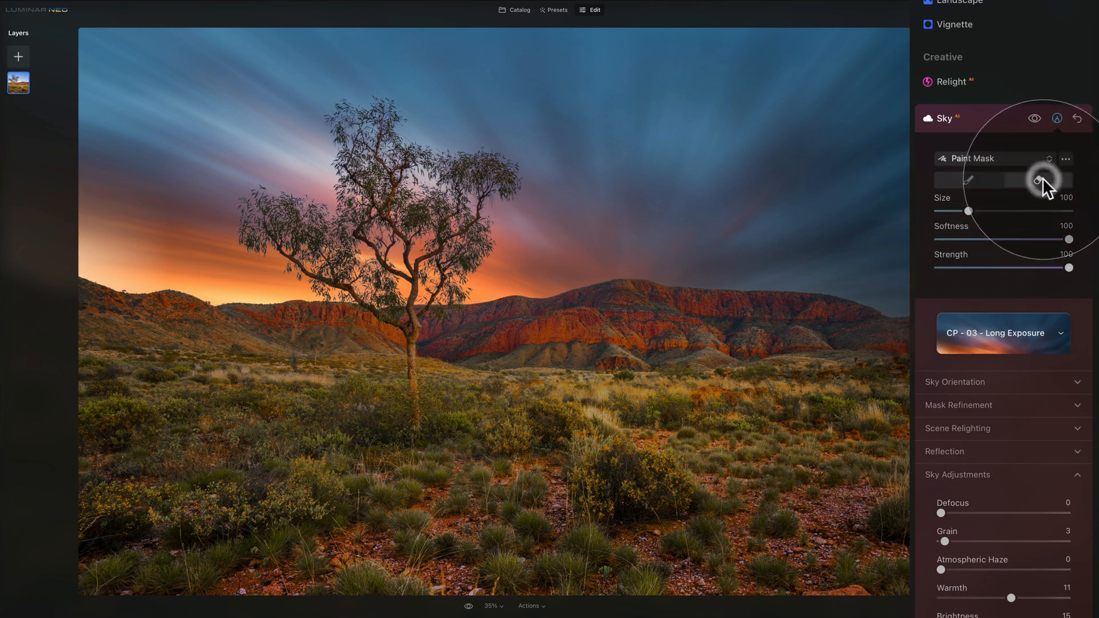
left_click(1037, 160)
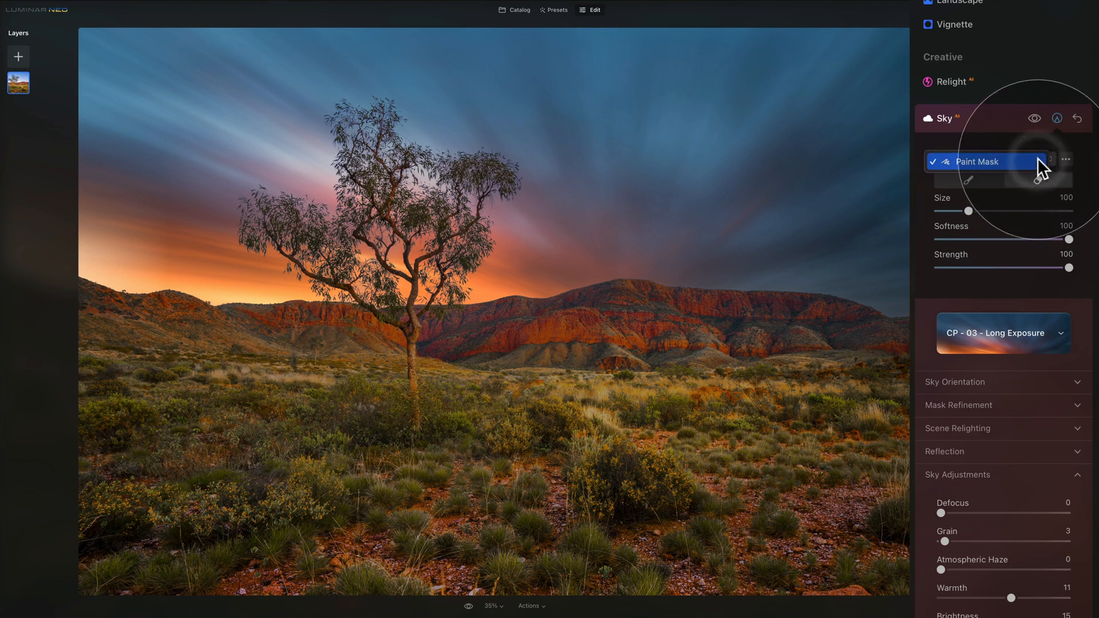
left_click(1037, 158)
left_click_drag(968, 211, 990, 211)
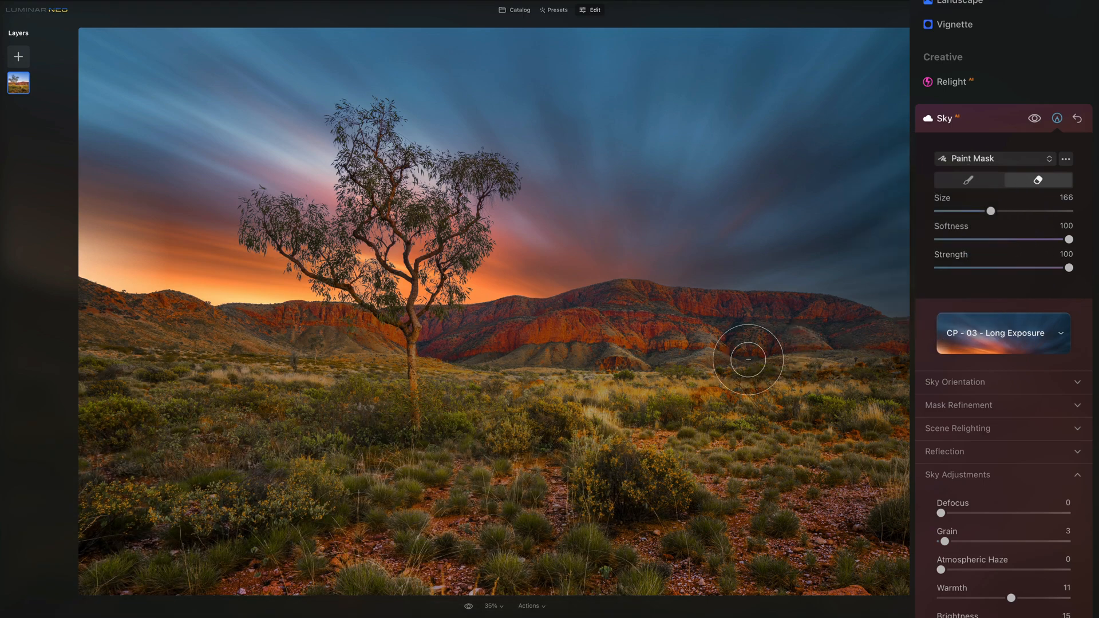
left_click_drag(1066, 267, 953, 269)
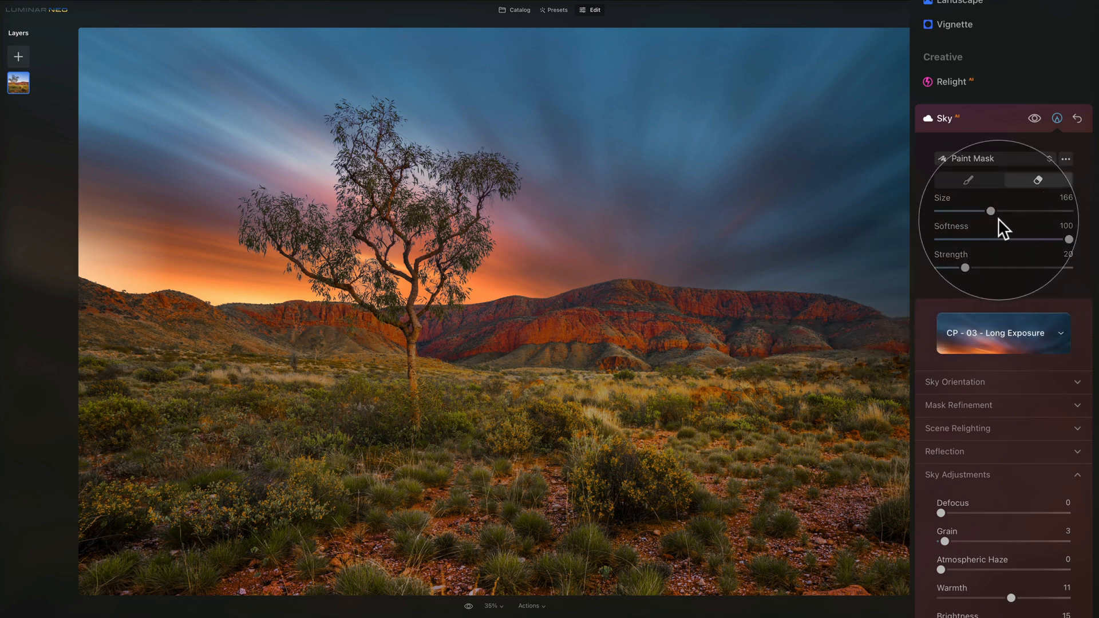
mouse_move(991, 211)
left_mouse_down()
mouse_move(1032, 211)
mouse_move(1021, 211)
left_mouse_up()
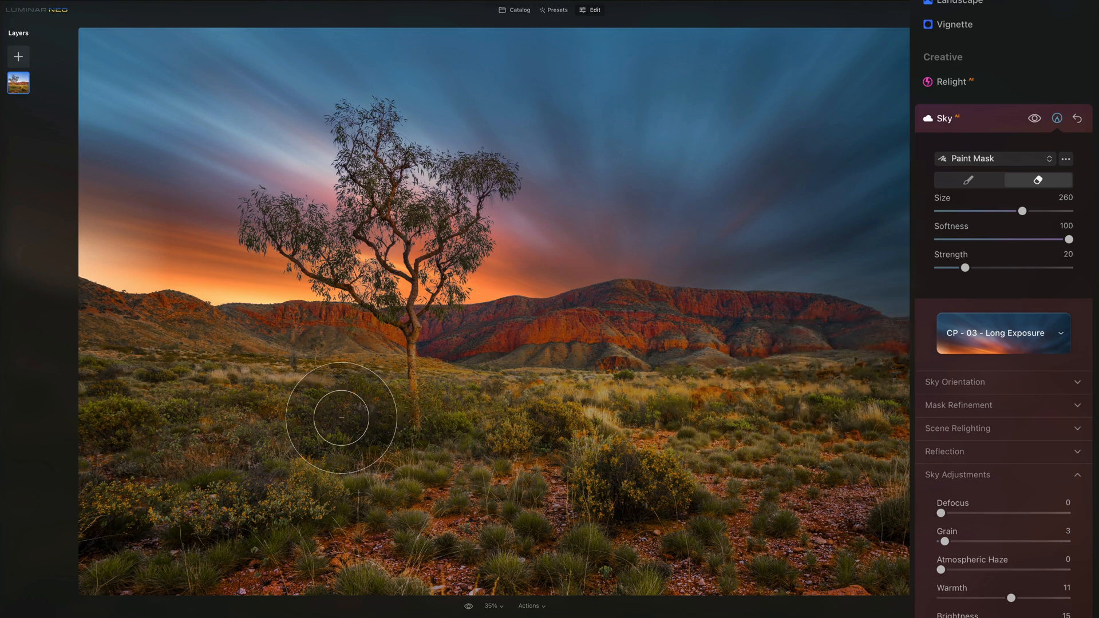
Step: Softly erase the Sky effect from the desert foreground around the tree base, central bushes and far plain, then compare with the effect off
mouse_move(175, 373)
left_mouse_down()
mouse_move(452, 392)
mouse_move(197, 370)
mouse_move(477, 400)
mouse_move(134, 362)
mouse_move(440, 393)
mouse_move(229, 377)
mouse_move(338, 418)
mouse_move(458, 441)
left_mouse_up()
mouse_move(195, 369)
left_mouse_down()
mouse_move(160, 360)
mouse_move(365, 385)
mouse_move(221, 358)
mouse_move(358, 376)
mouse_move(594, 516)
mouse_move(575, 515)
left_mouse_up()
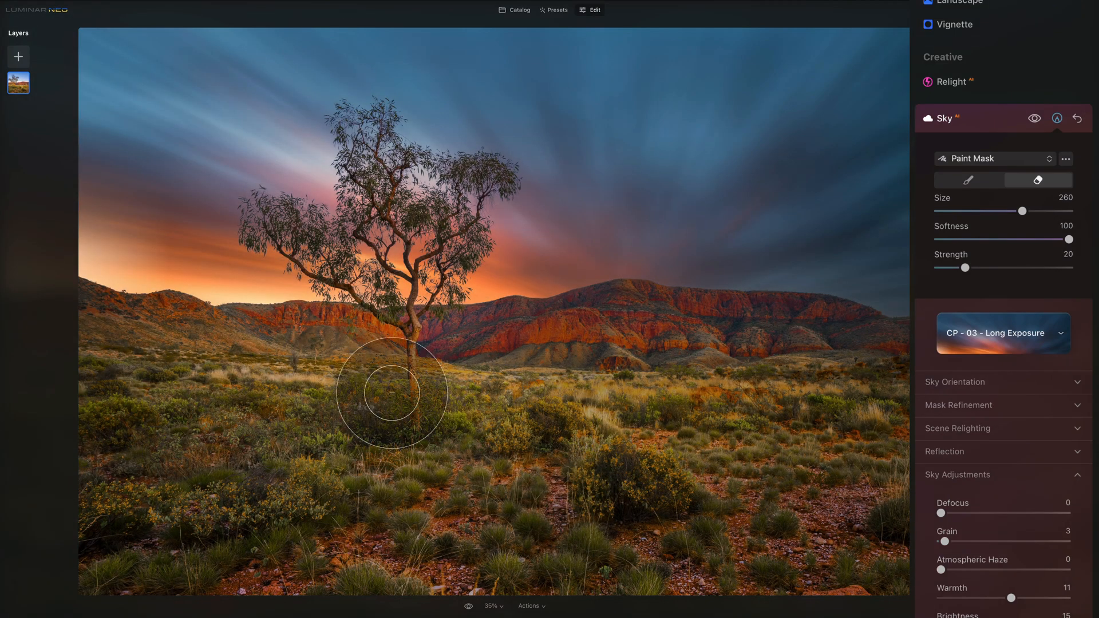
mouse_move(229, 348)
left_mouse_down()
mouse_move(375, 362)
mouse_move(127, 369)
mouse_move(226, 384)
mouse_move(363, 478)
mouse_move(400, 473)
left_mouse_up()
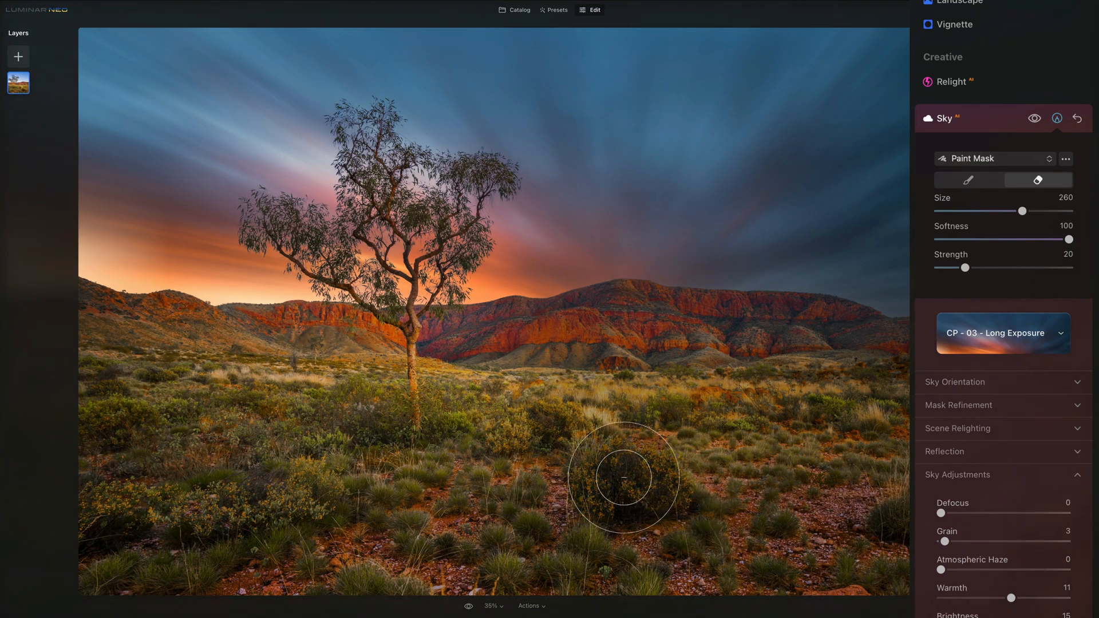
mouse_move(625, 478)
left_mouse_down()
mouse_move(678, 484)
mouse_move(535, 483)
mouse_move(725, 490)
mouse_move(435, 492)
mouse_move(557, 485)
mouse_move(526, 500)
mouse_move(390, 502)
mouse_move(699, 467)
mouse_move(613, 506)
mouse_move(691, 478)
mouse_move(675, 488)
mouse_move(572, 470)
mouse_move(676, 464)
mouse_move(591, 482)
mouse_move(762, 561)
left_mouse_up()
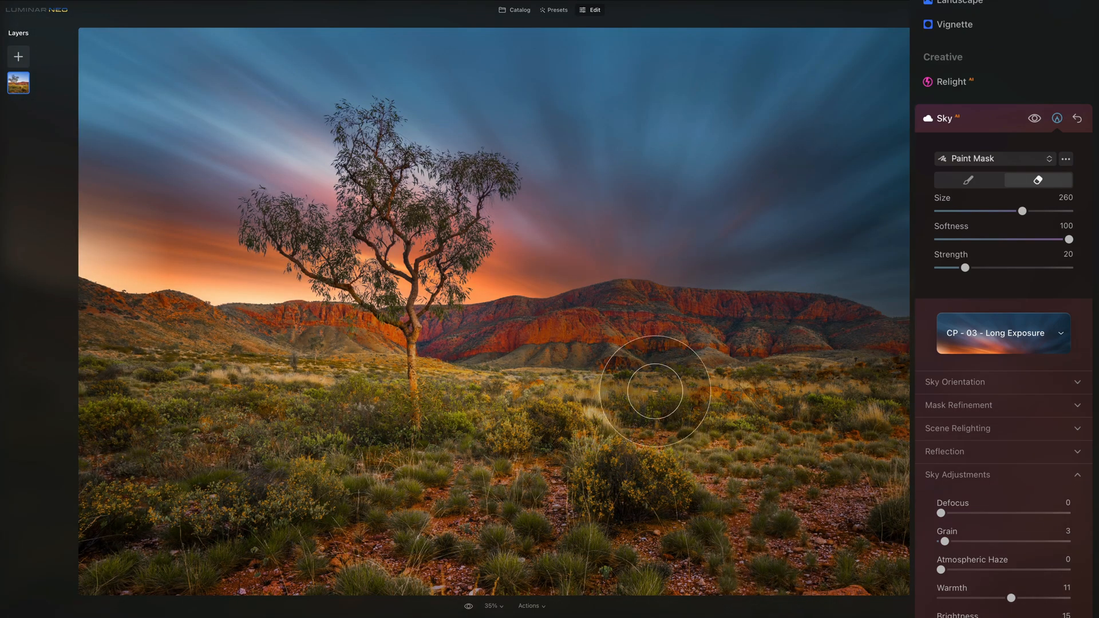
mouse_move(732, 356)
left_mouse_down()
mouse_move(753, 363)
mouse_move(689, 345)
mouse_move(584, 351)
mouse_move(849, 363)
mouse_move(601, 351)
mouse_move(852, 379)
mouse_move(807, 380)
mouse_move(831, 380)
mouse_move(807, 421)
left_mouse_up()
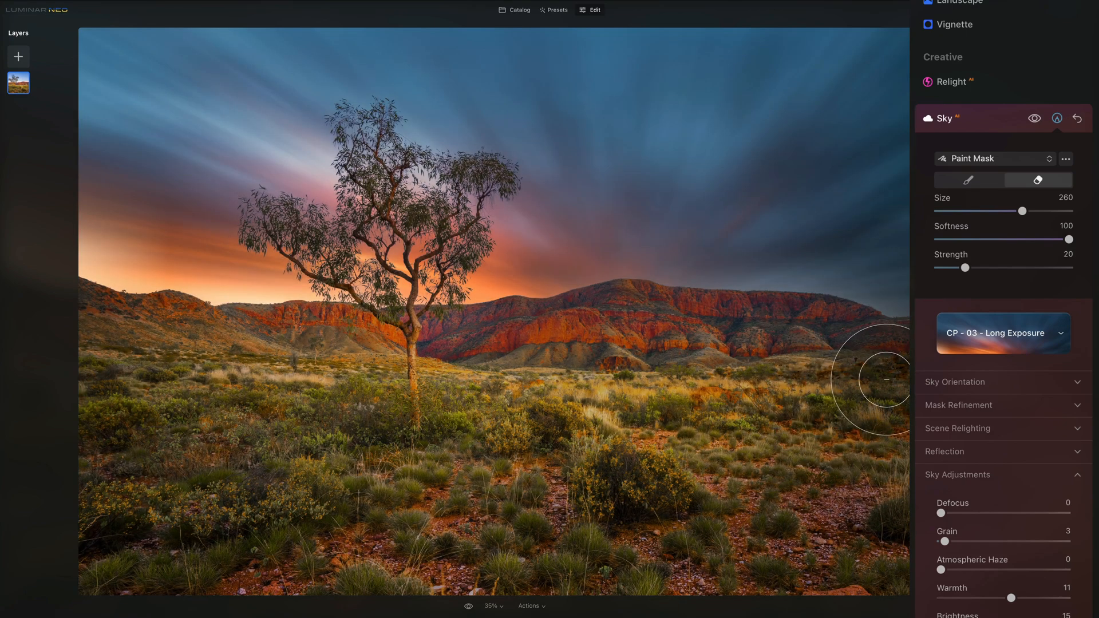
mouse_move(658, 361)
left_mouse_down()
mouse_move(923, 390)
mouse_move(600, 352)
mouse_move(877, 382)
mouse_move(604, 364)
mouse_move(854, 397)
left_mouse_up()
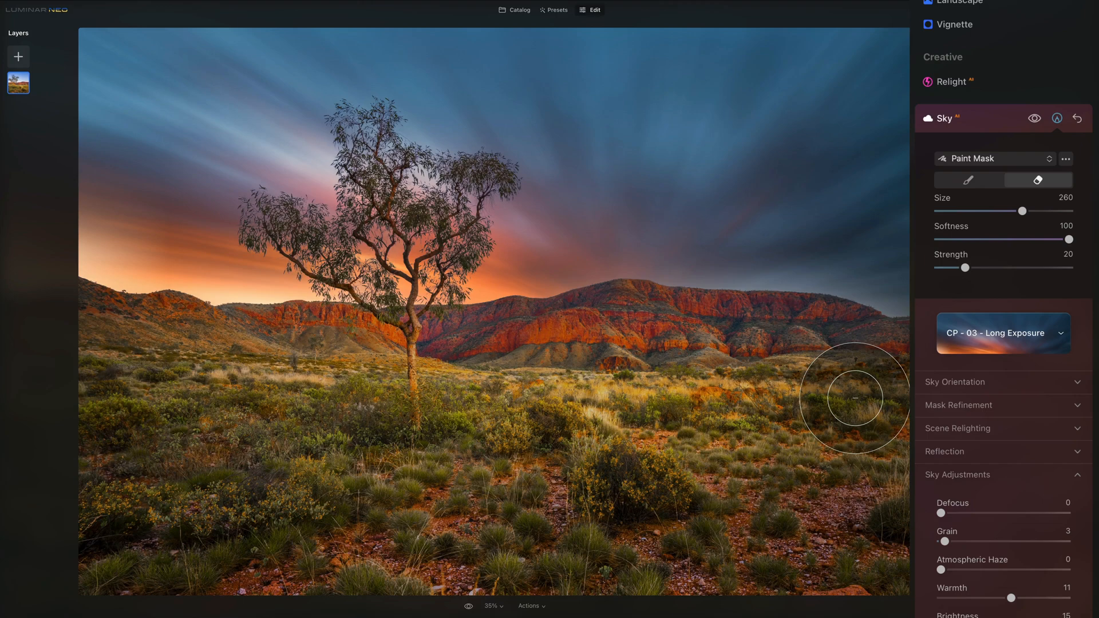
left_click(1034, 118)
left_click(1034, 118)
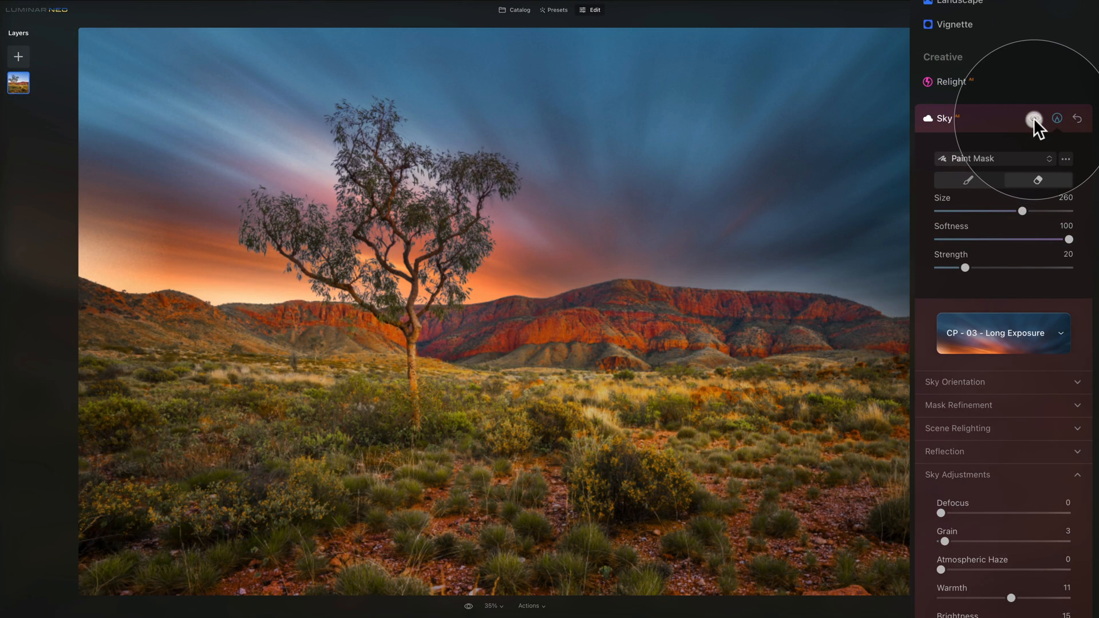
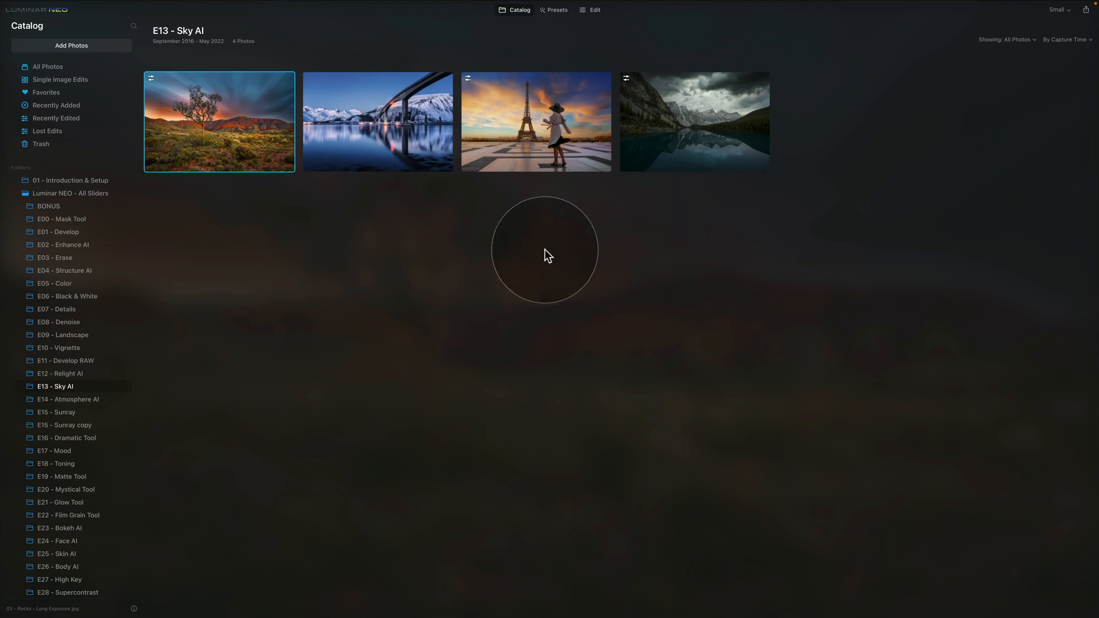
Step: Open the bridge photo from the E13 - Sky AI folder for editing and replace its sky with CP - 04 - Night
left_click(412, 129)
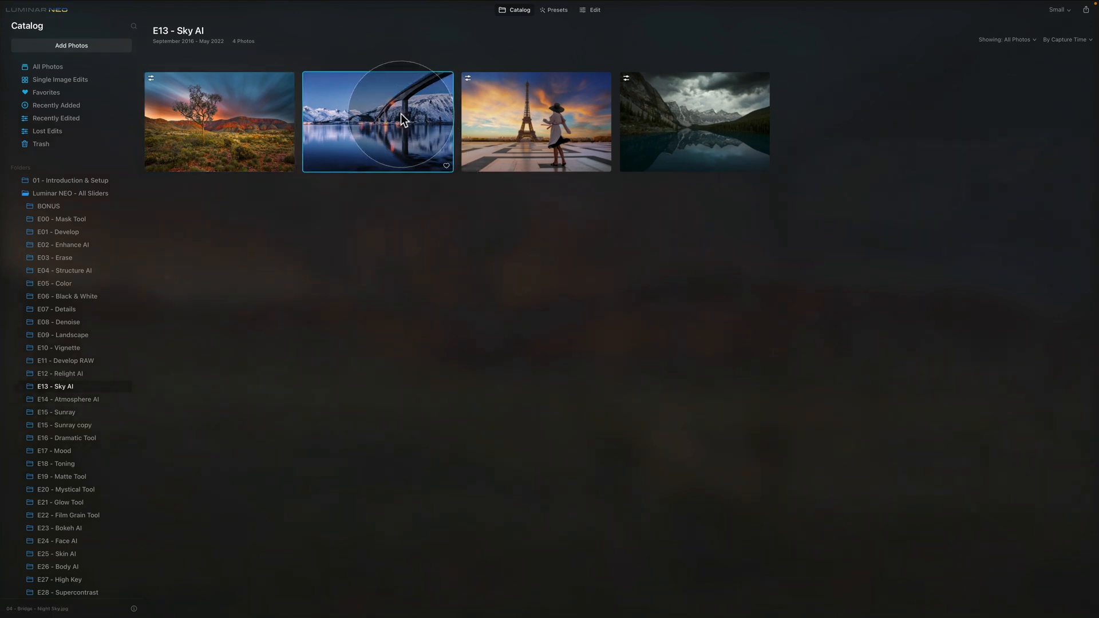
left_click(590, 11)
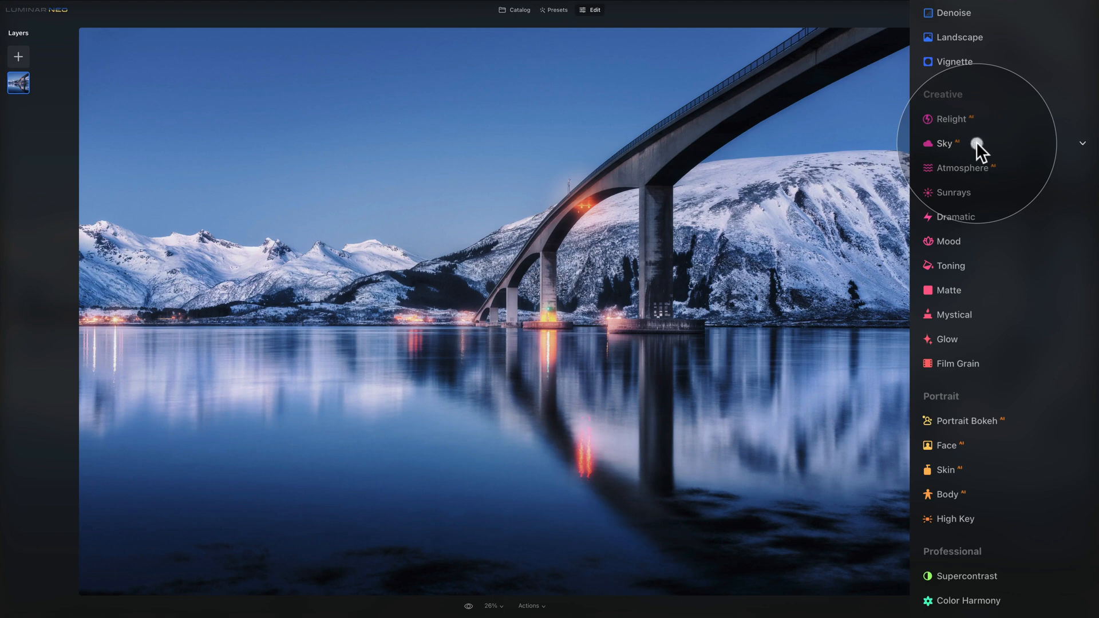
left_click(1006, 280)
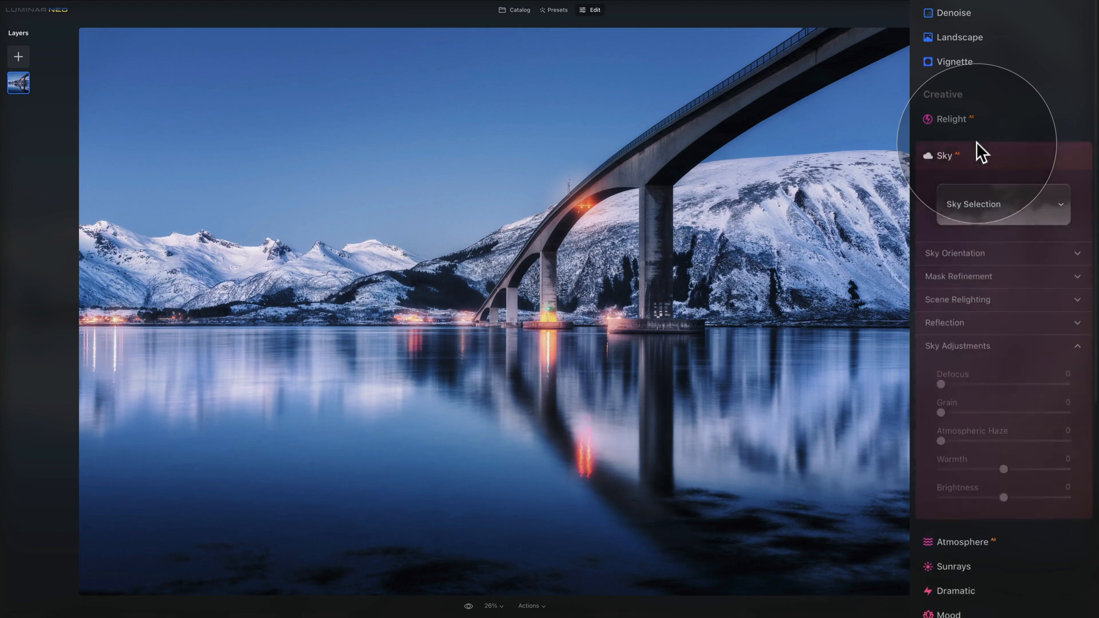
left_click(1018, 206)
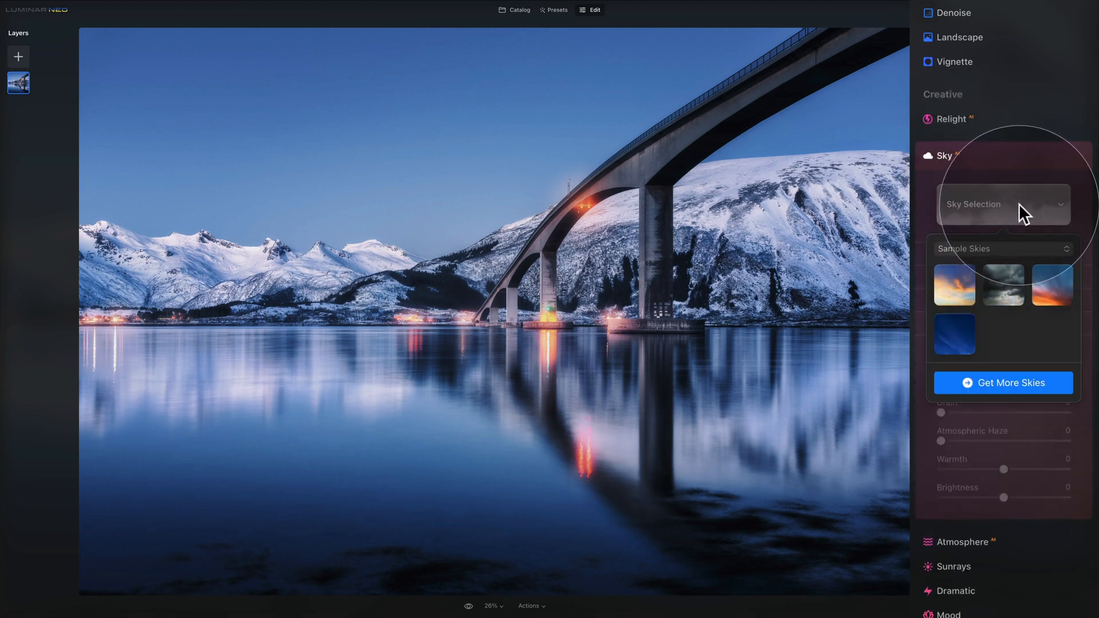
left_click(964, 335)
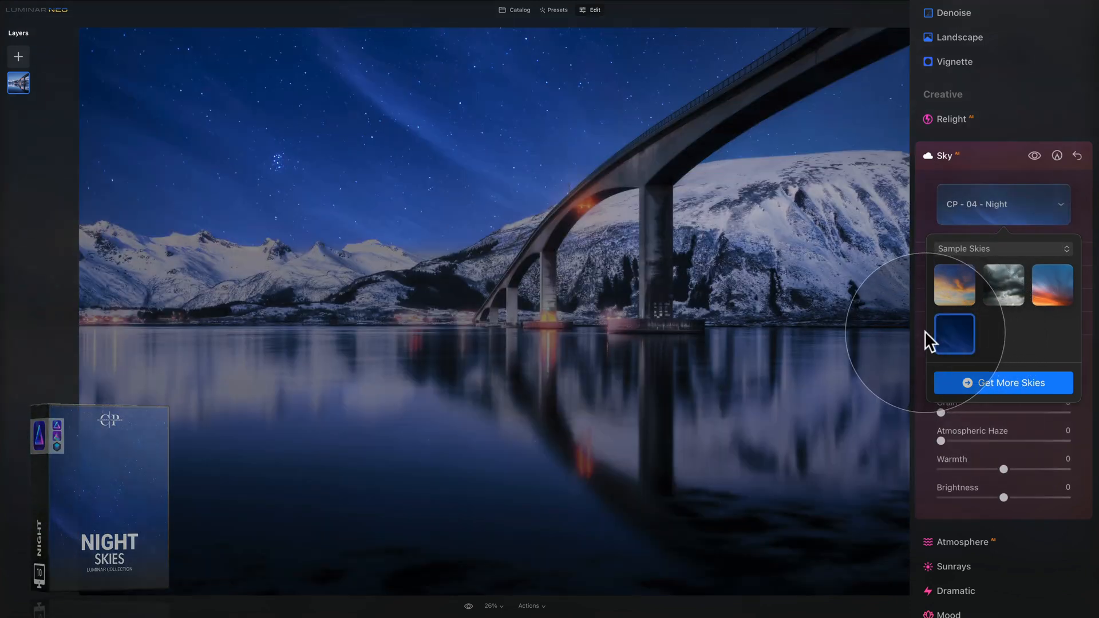
left_click(912, 222)
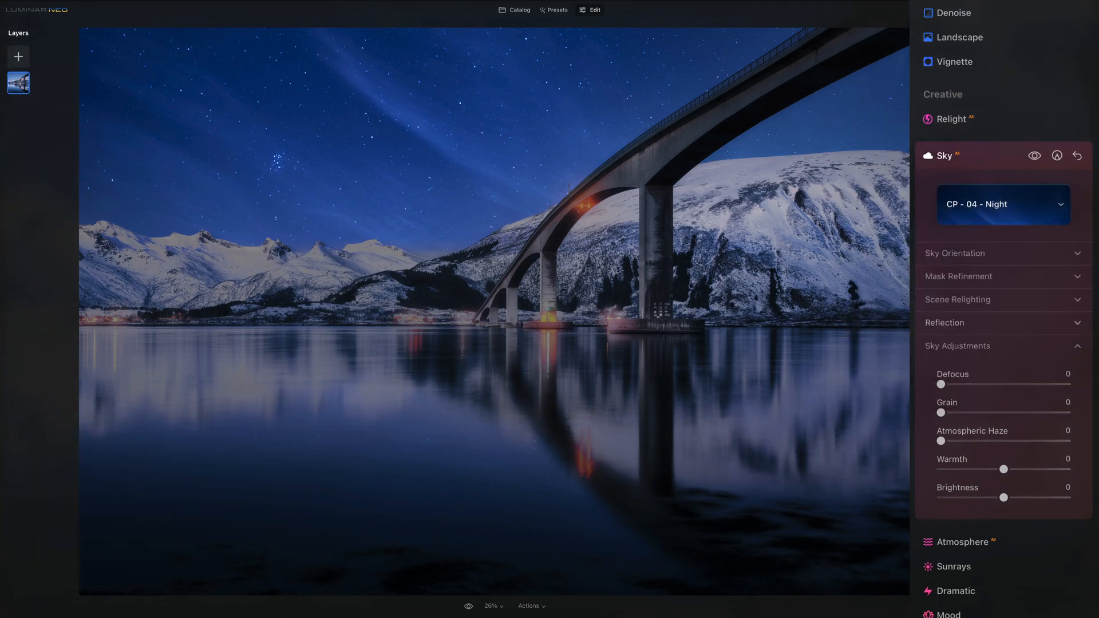
Step: In Sky Orientation, set Horizon Position to -4, flip the night sky, and set Horizontal Position to -9
left_click(980, 255)
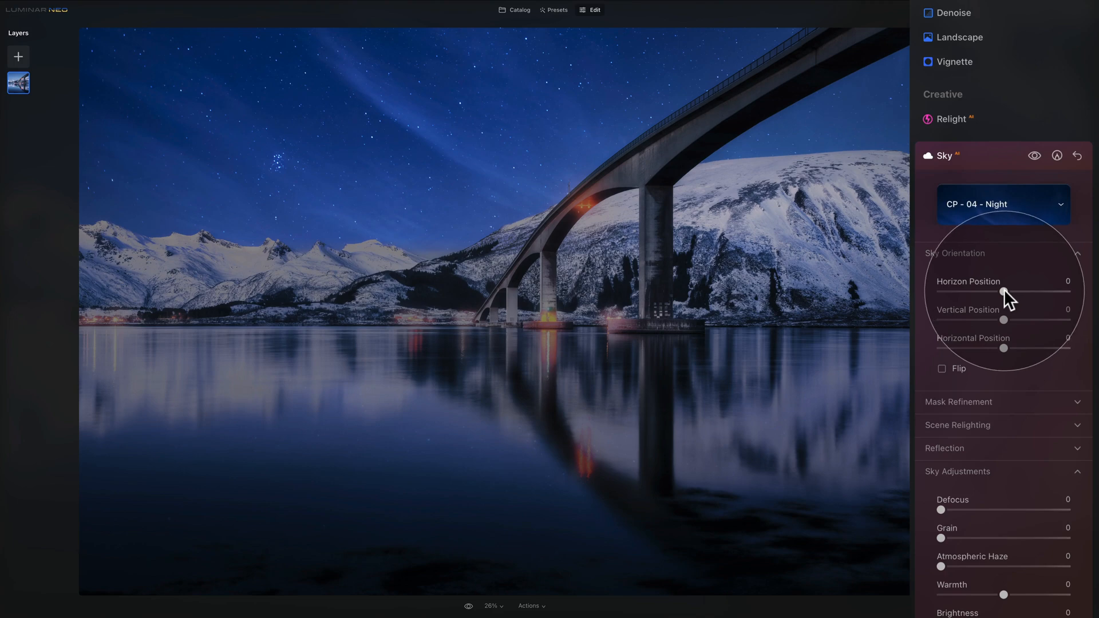
left_click_drag(1003, 290, 1001, 290)
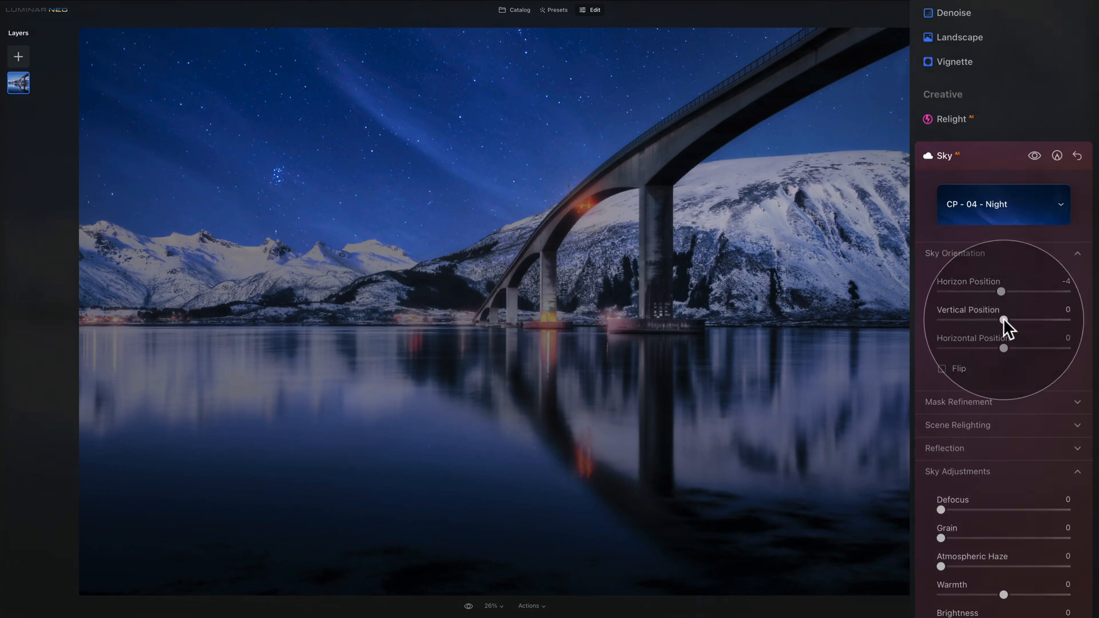
left_click_drag(1001, 317, 1001, 316)
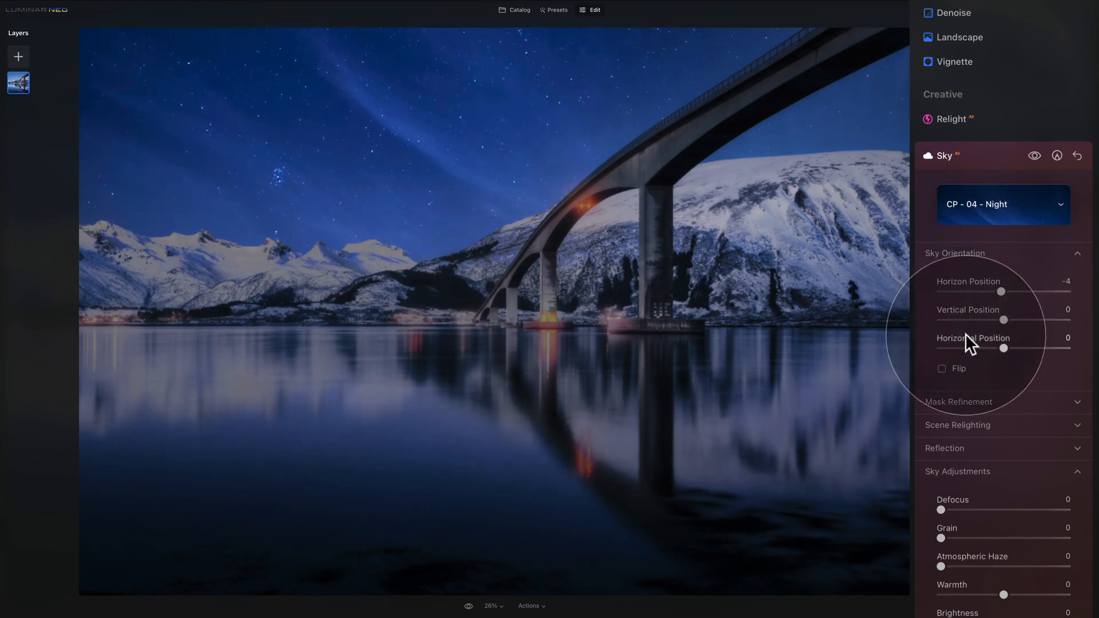
left_click_drag(1004, 342, 1001, 345)
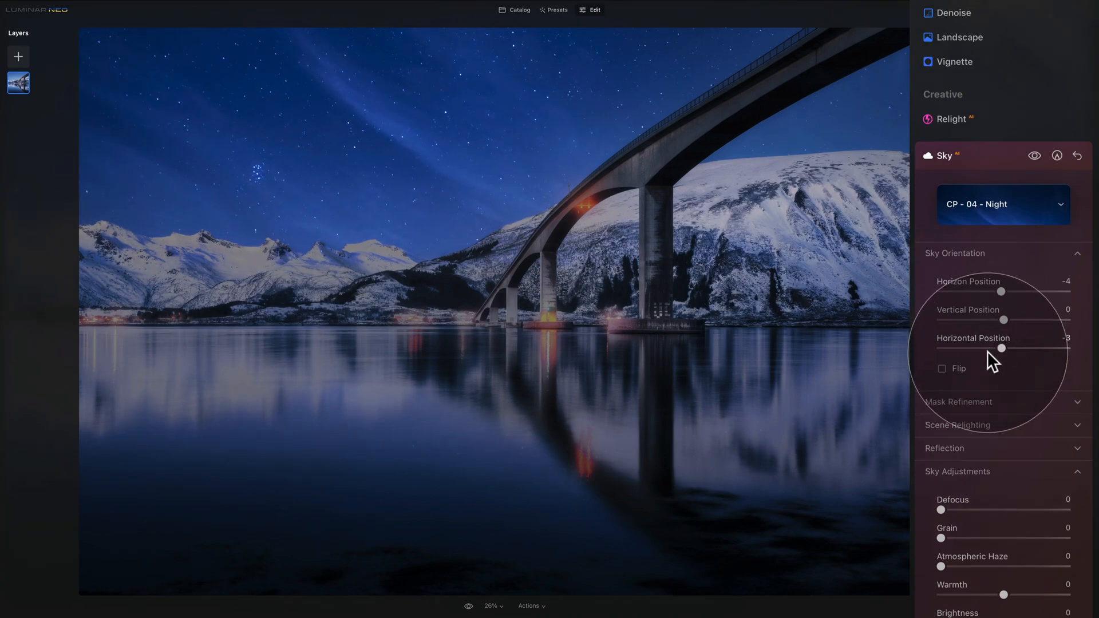
left_click(957, 368)
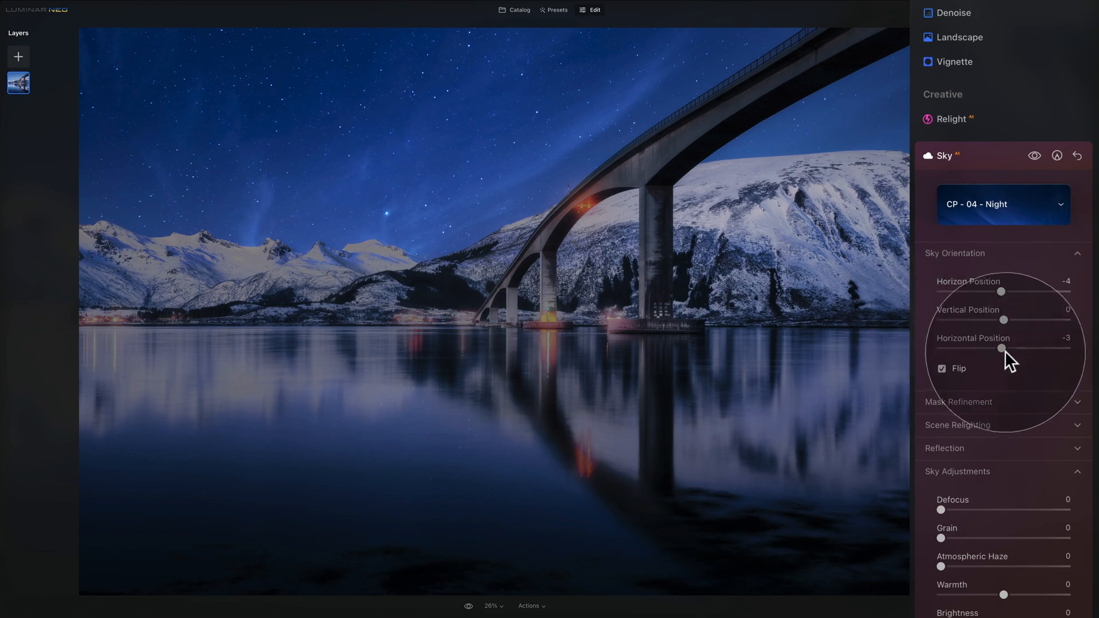
left_click_drag(1001, 346, 998, 347)
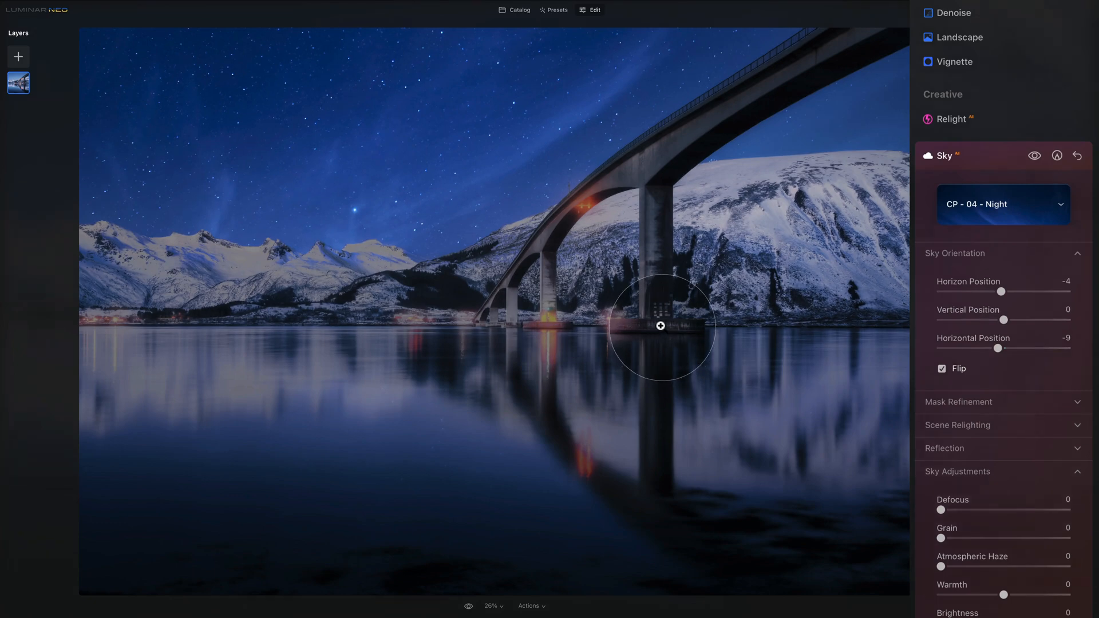
left_click(979, 253)
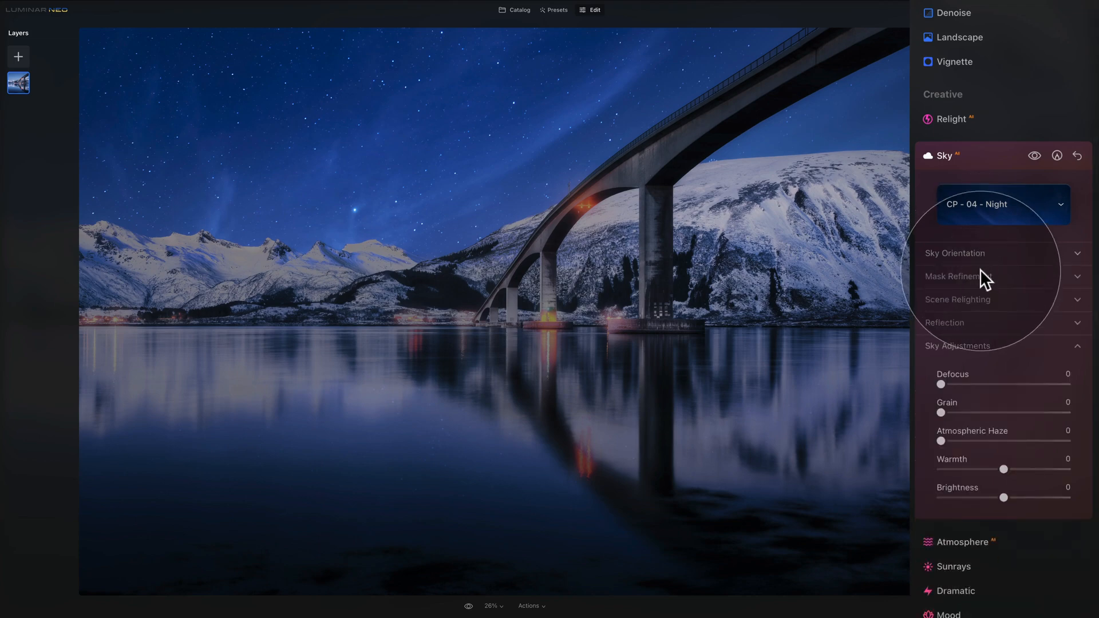
Step: In Mask Refinement, set Global to 14 while checking the edge of the snowy mountain ridge
left_click(983, 275)
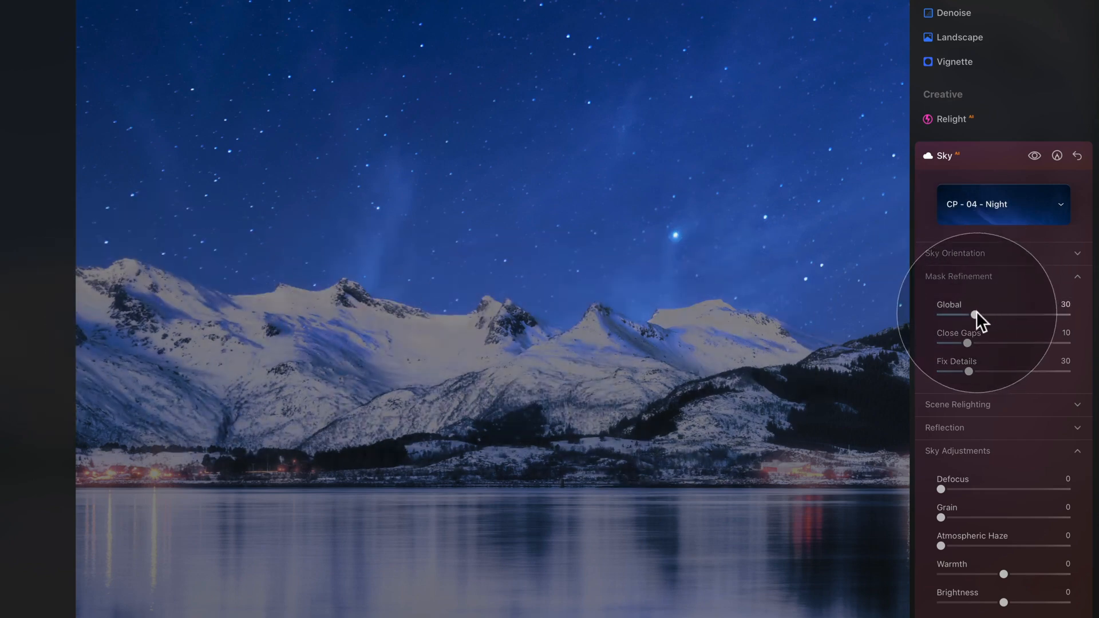
left_click_drag(976, 310, 959, 308)
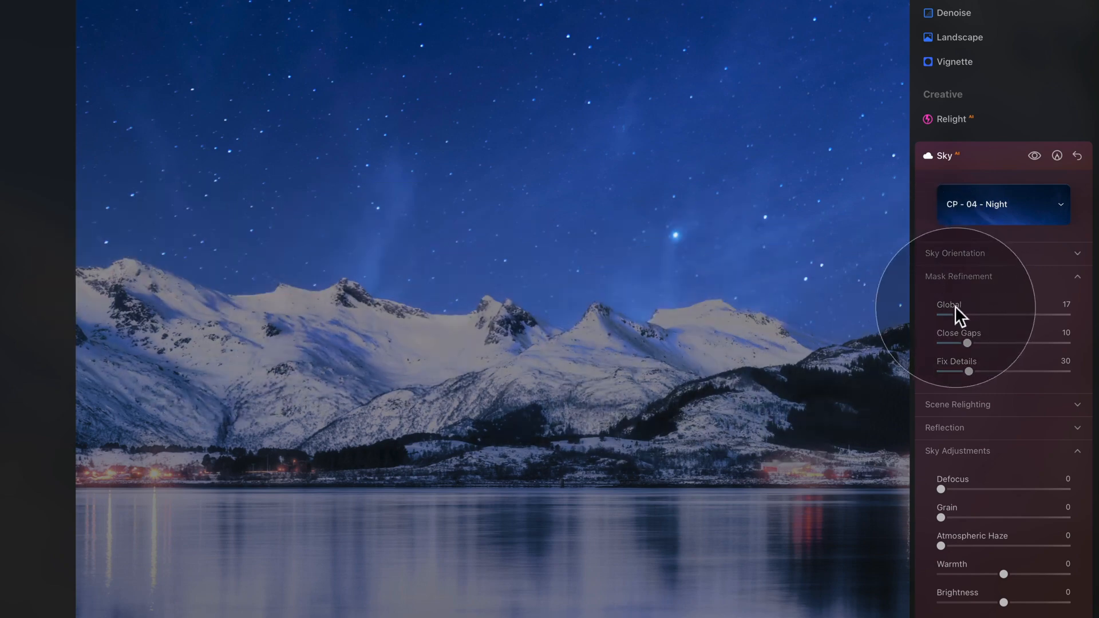
mouse_move(954, 314)
left_mouse_down()
mouse_move(993, 315)
mouse_move(953, 314)
left_mouse_up()
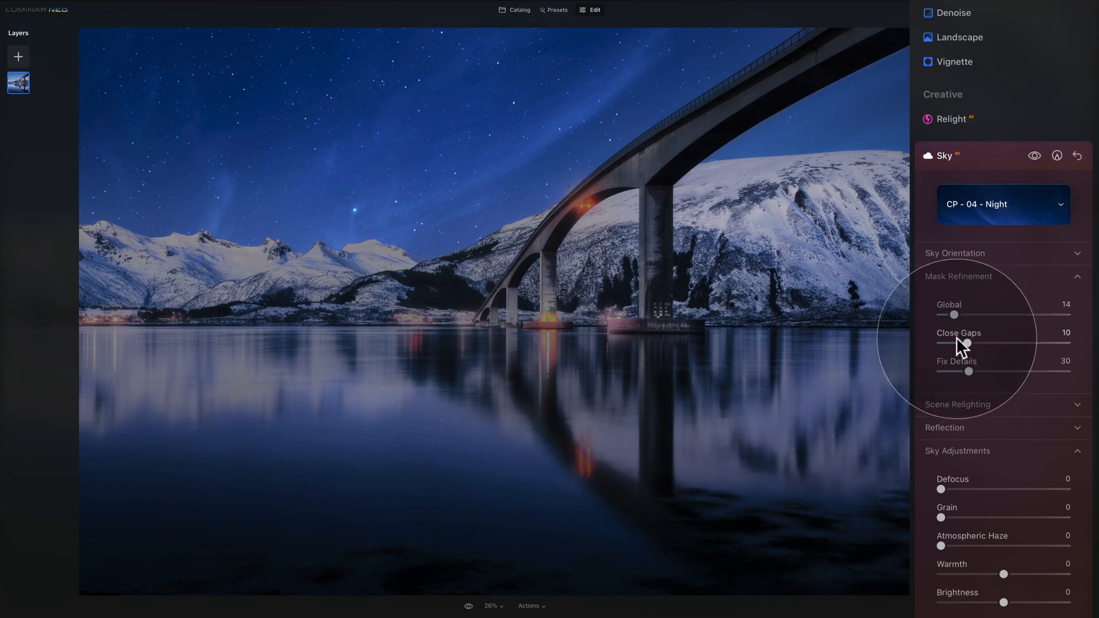
Step: Examine the sky mask along the bridge railing at 200%, then return to the whole photo and close the mask refinement settings
left_click(494, 605)
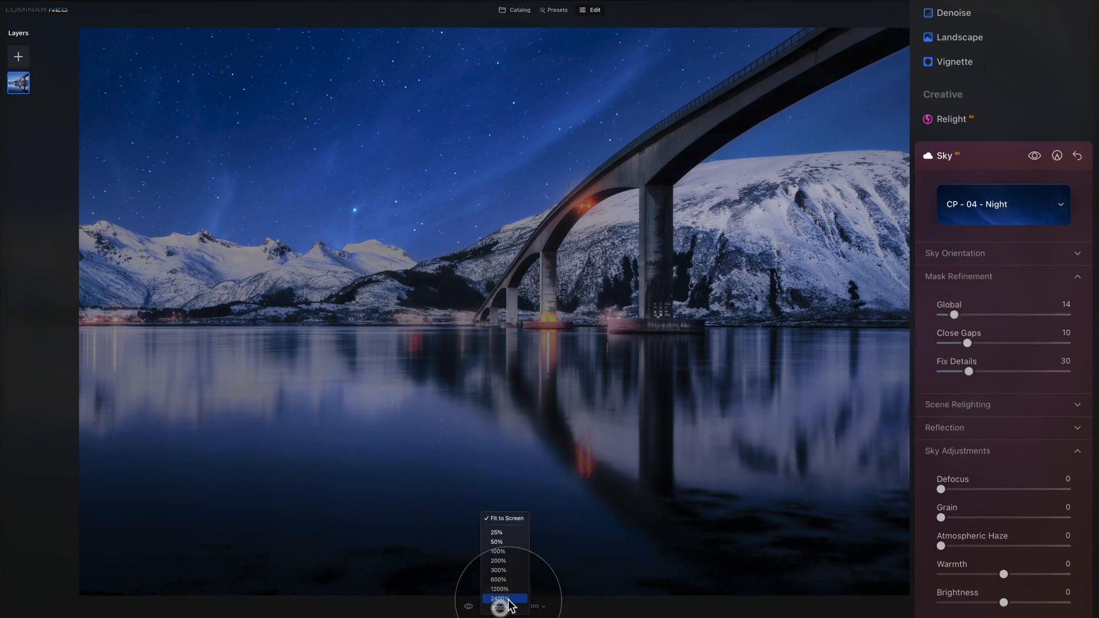
left_click(507, 562)
left_click_drag(516, 240, 515, 446)
left_click_drag(579, 272, 525, 540)
left_click_drag(784, 260, 505, 463)
left_click_drag(706, 267, 457, 491)
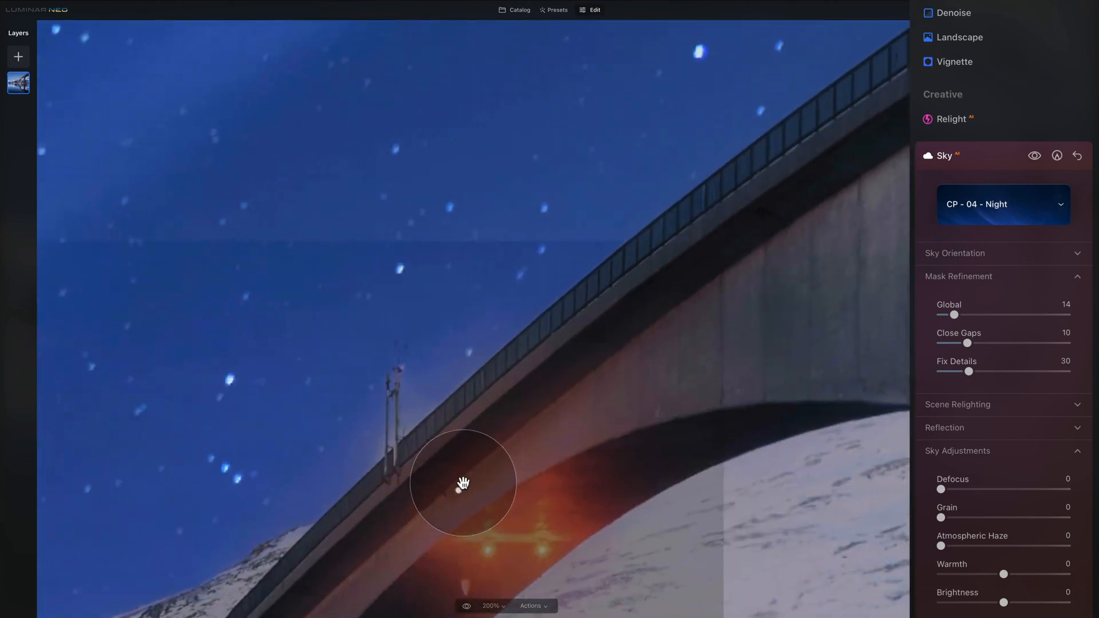
left_click_drag(834, 167, 581, 385)
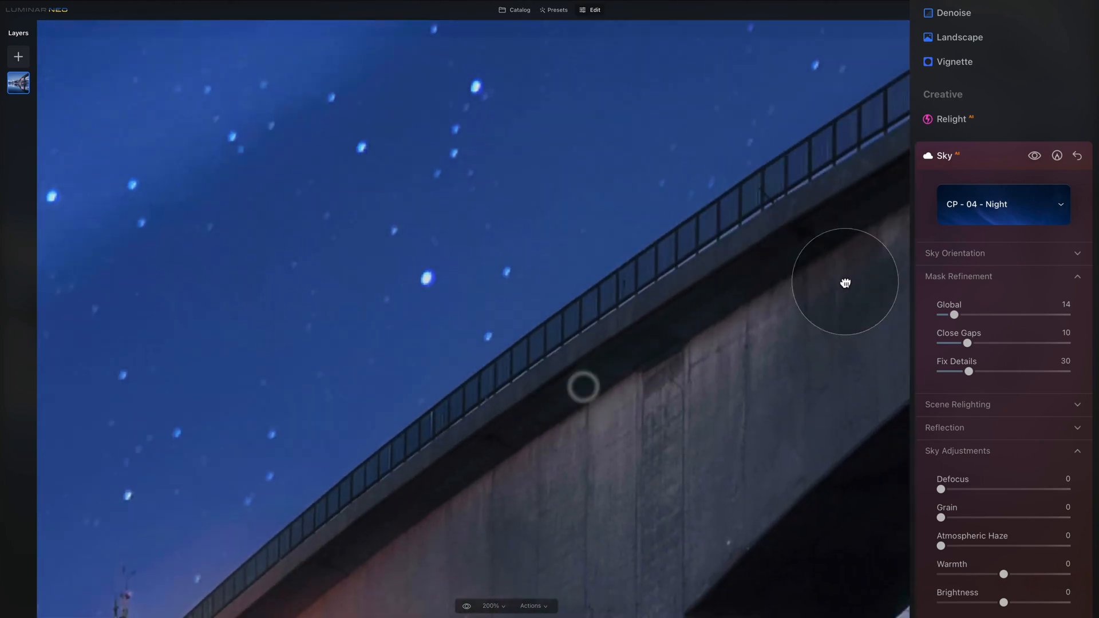
left_click_drag(845, 283, 652, 387)
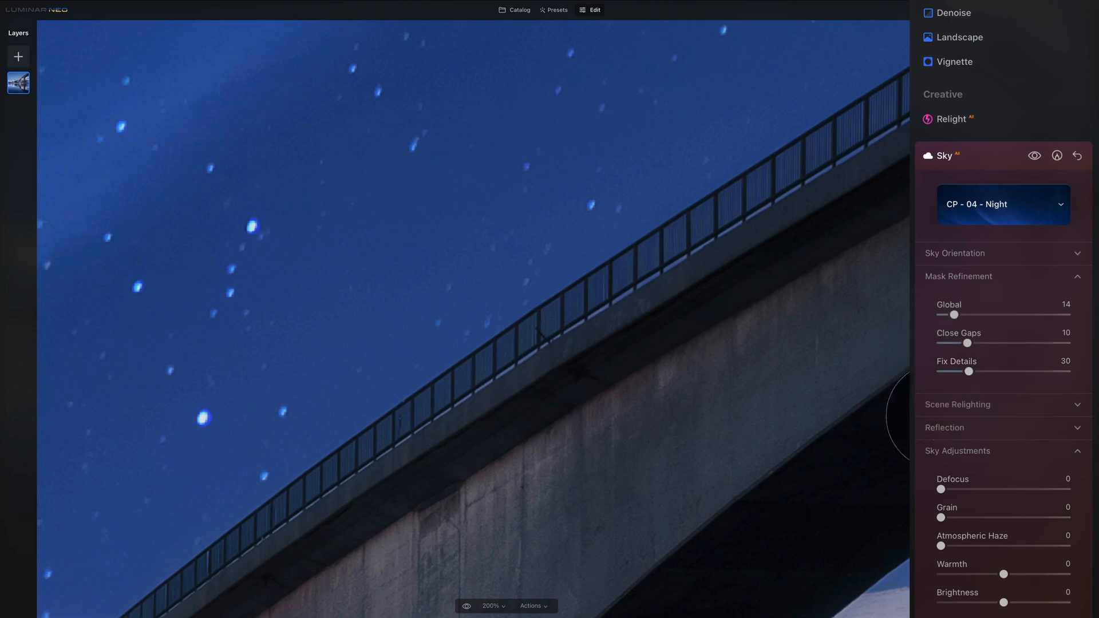
left_click(568, 344)
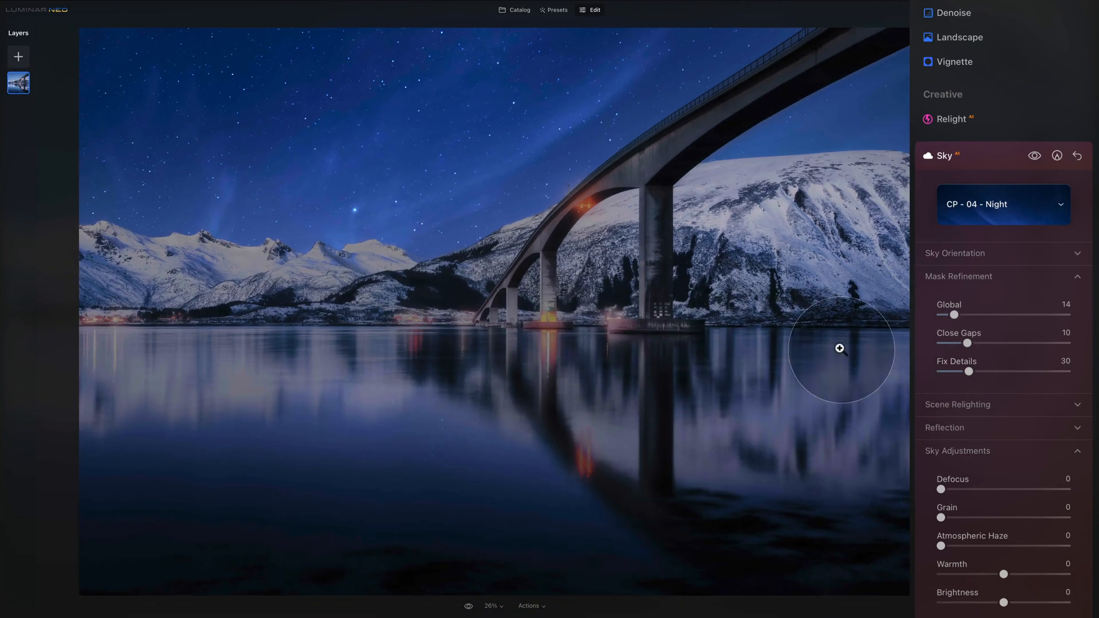
left_click(970, 277)
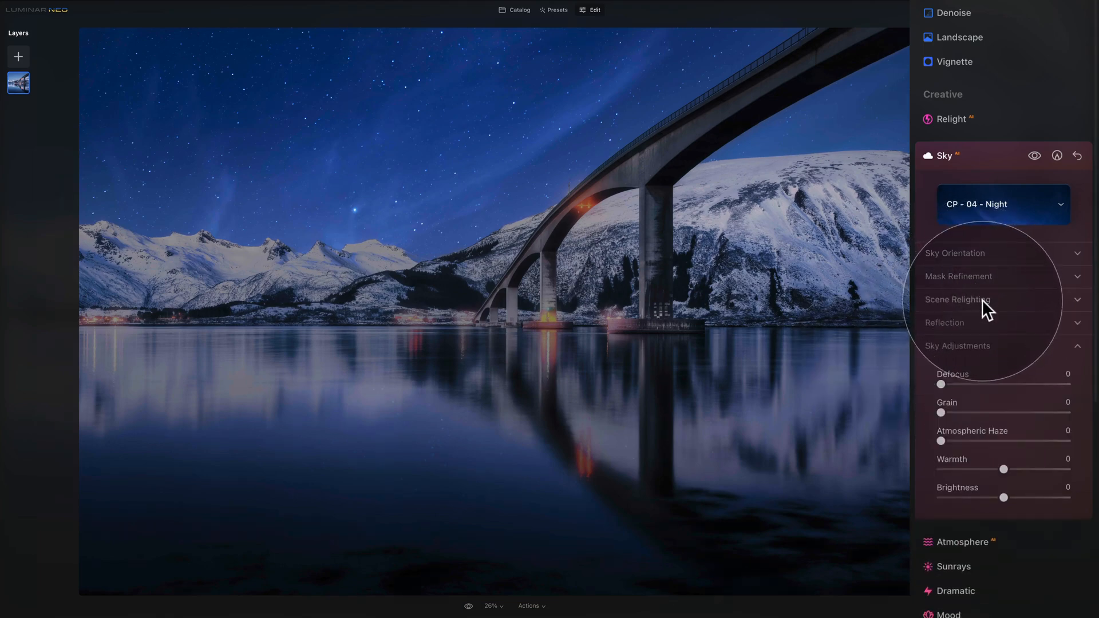
Step: In Scene Relighting, set Relight Strength to 65 and Relight Saturation to 14
left_click(980, 300)
left_click(967, 337)
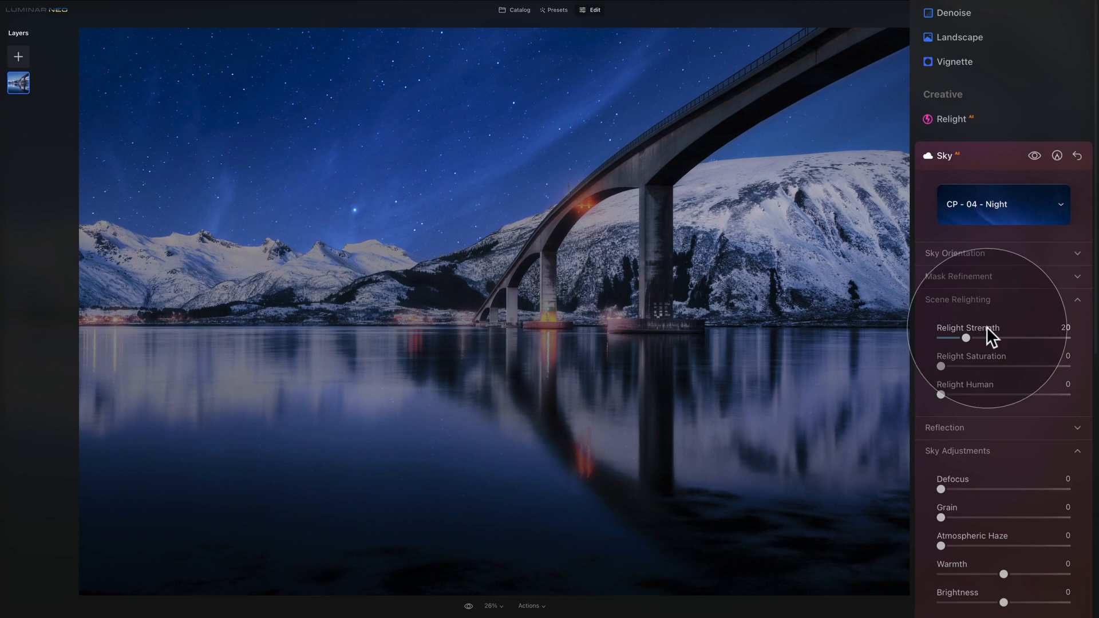
left_click_drag(964, 338, 1028, 340)
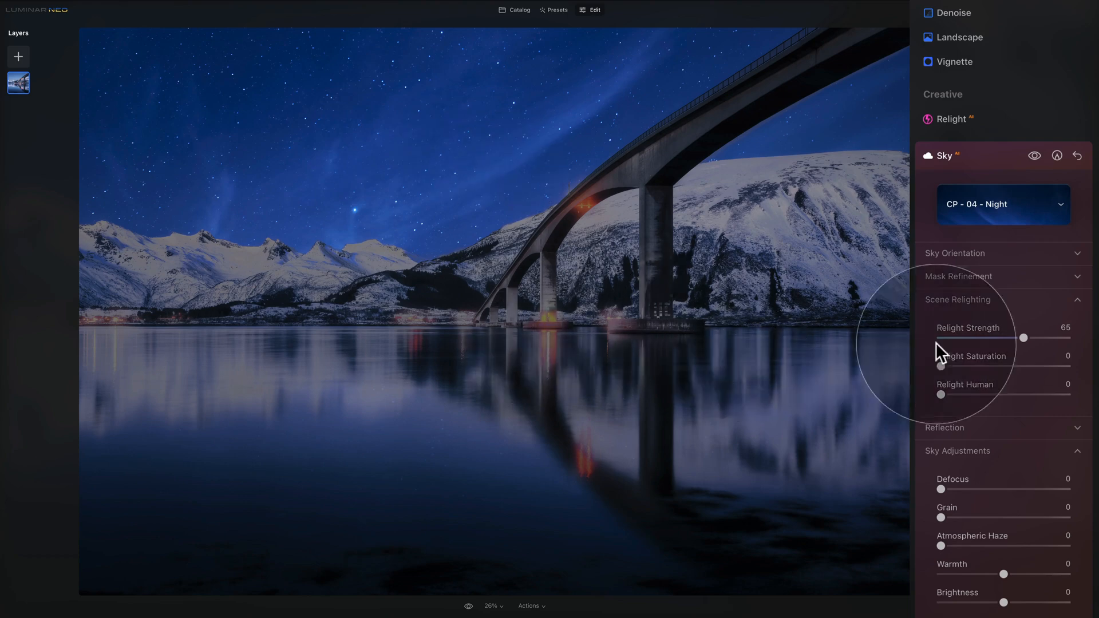
mouse_move(946, 365)
left_mouse_down()
mouse_move(987, 370)
mouse_move(963, 369)
left_mouse_up()
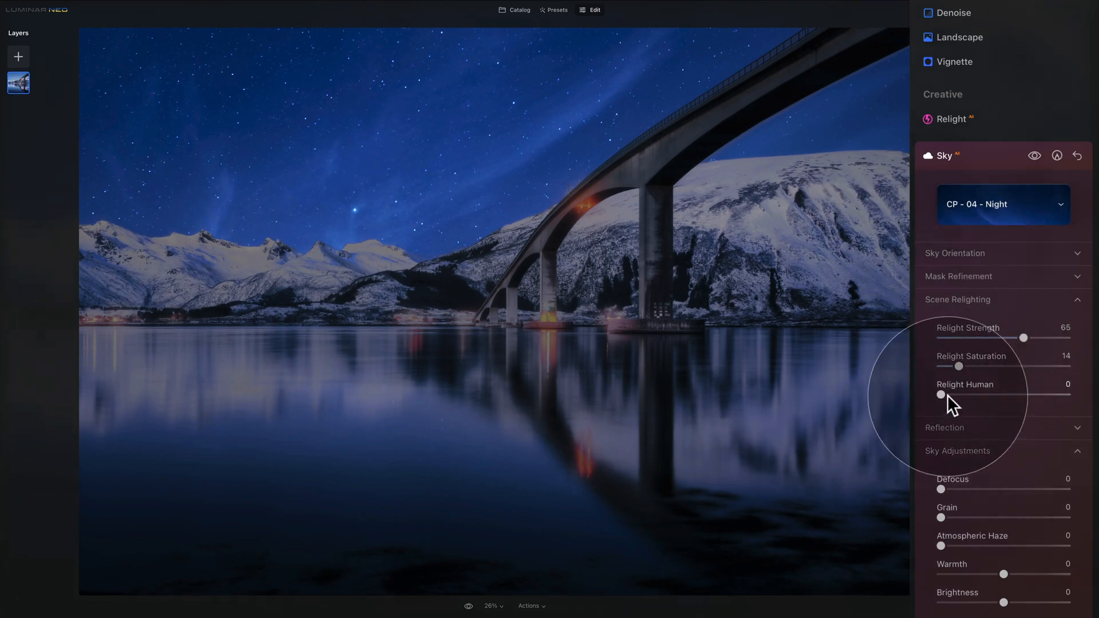
left_click(973, 298)
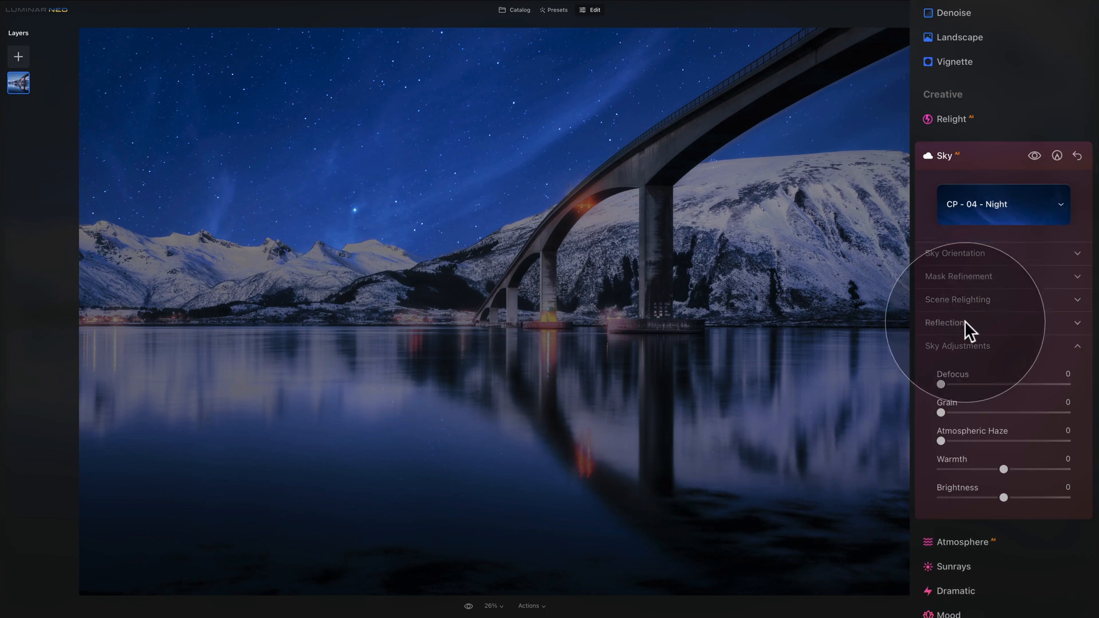
Step: In the Reflection settings, try a Reflection Amount of 84 and reset it to the default of 50
left_click(960, 320)
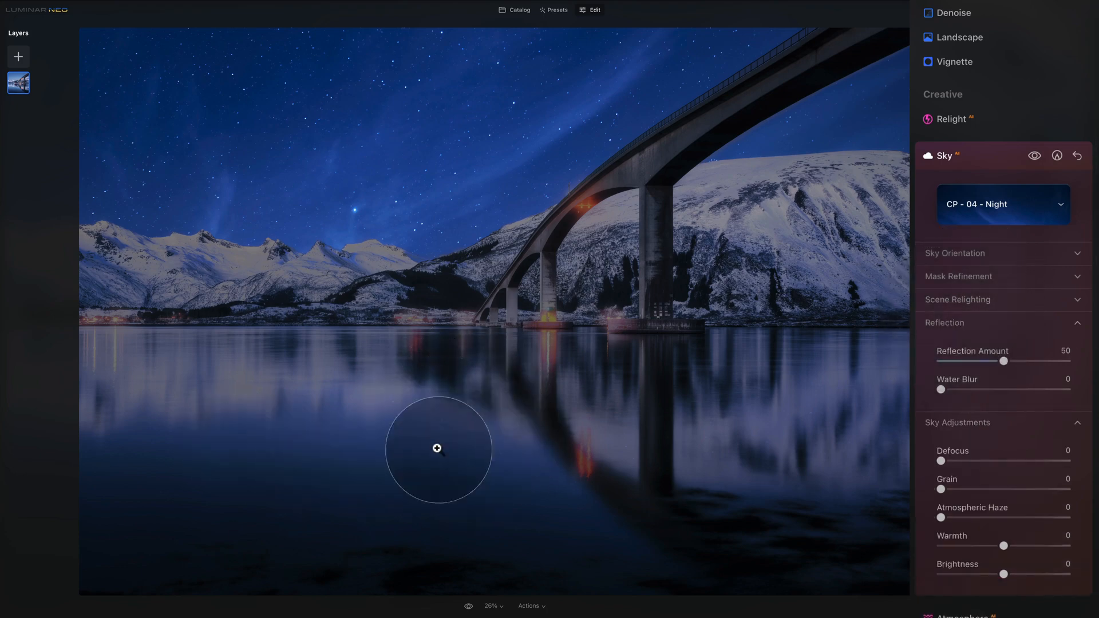
left_click_drag(1004, 360, 1046, 361)
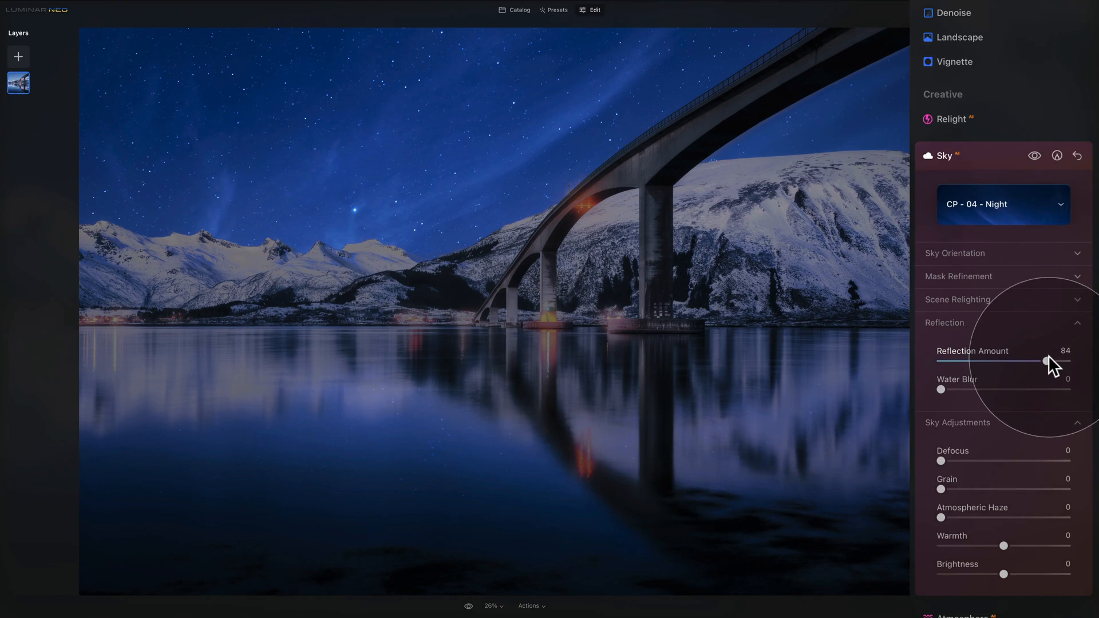
left_click_drag(1049, 357, 1006, 356)
double_click(975, 348)
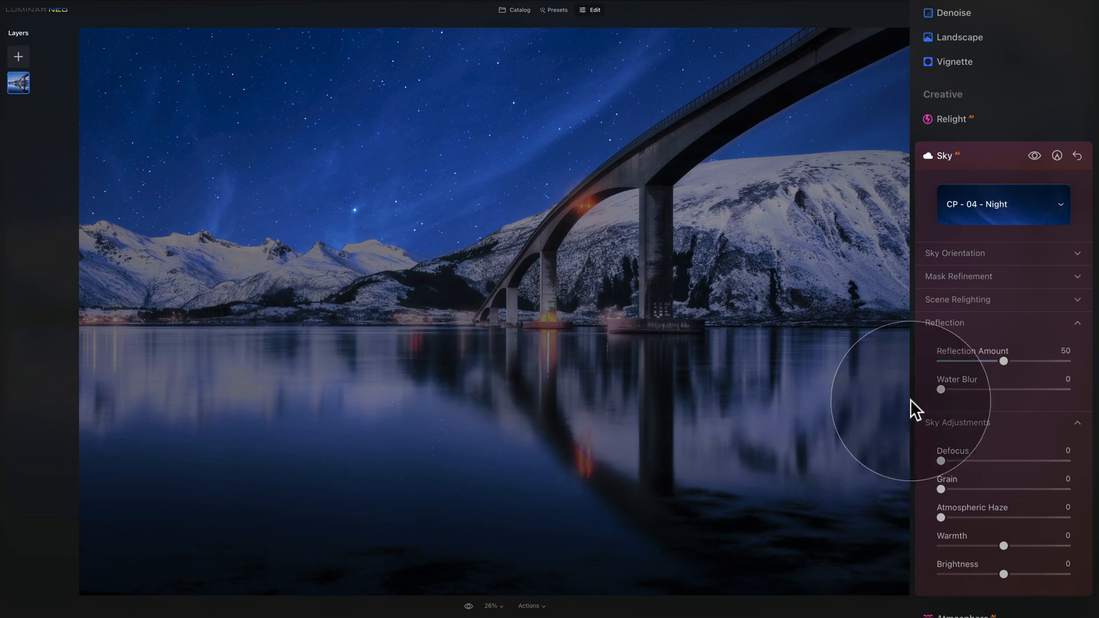
Step: Set the sky reflection's Water Blur to 6 and close the Reflection settings
left_click(966, 389)
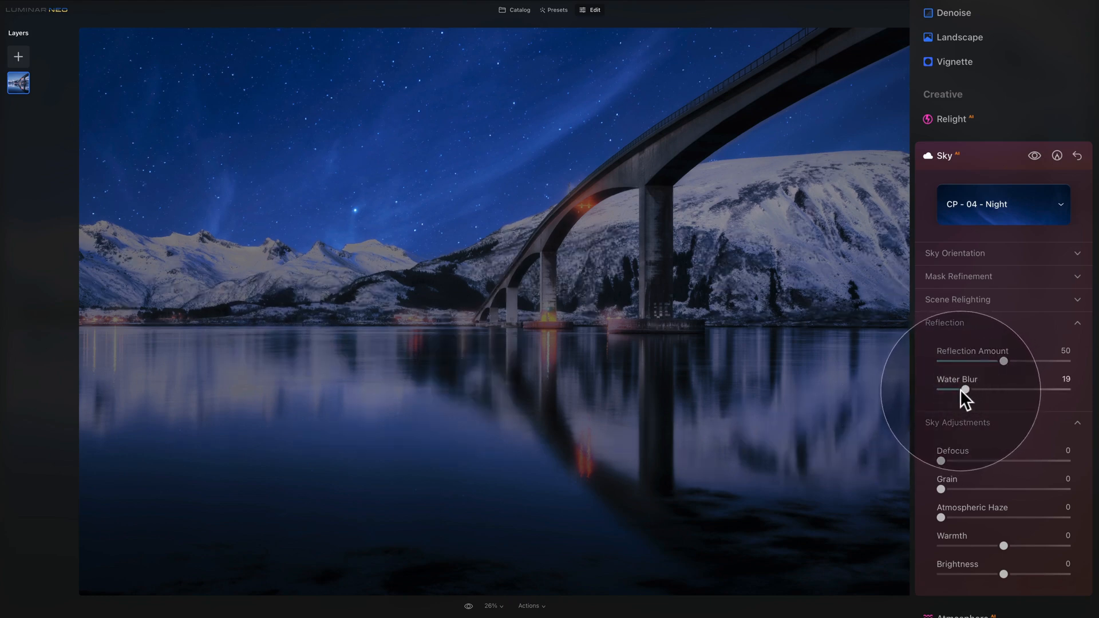
left_click(965, 389)
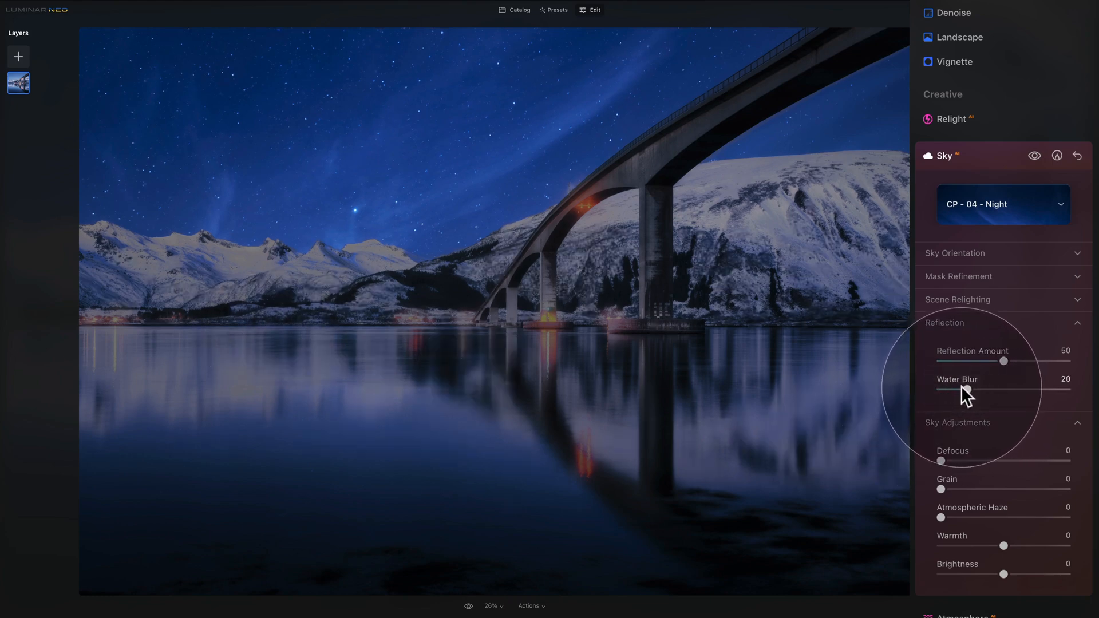
left_click_drag(960, 385, 950, 386)
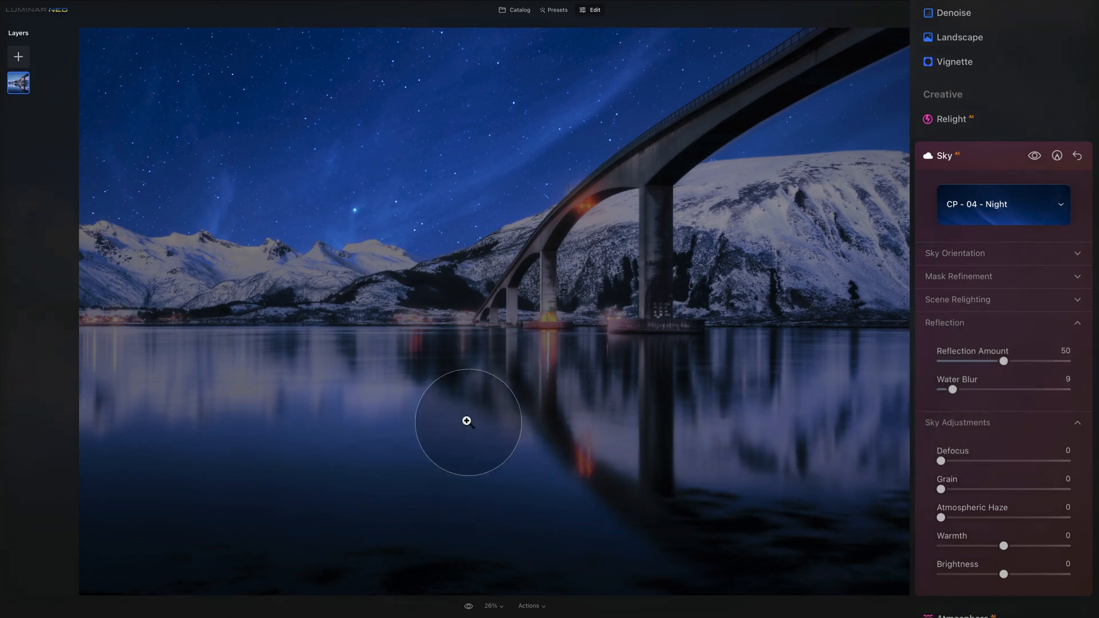
left_click_drag(956, 388, 951, 388)
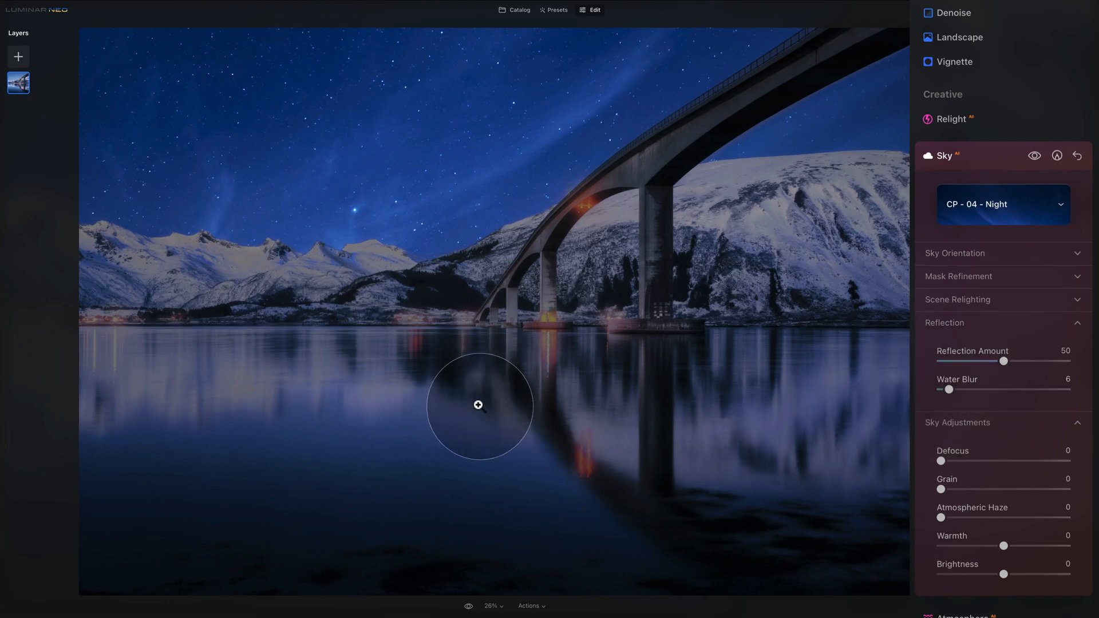
left_click(960, 322)
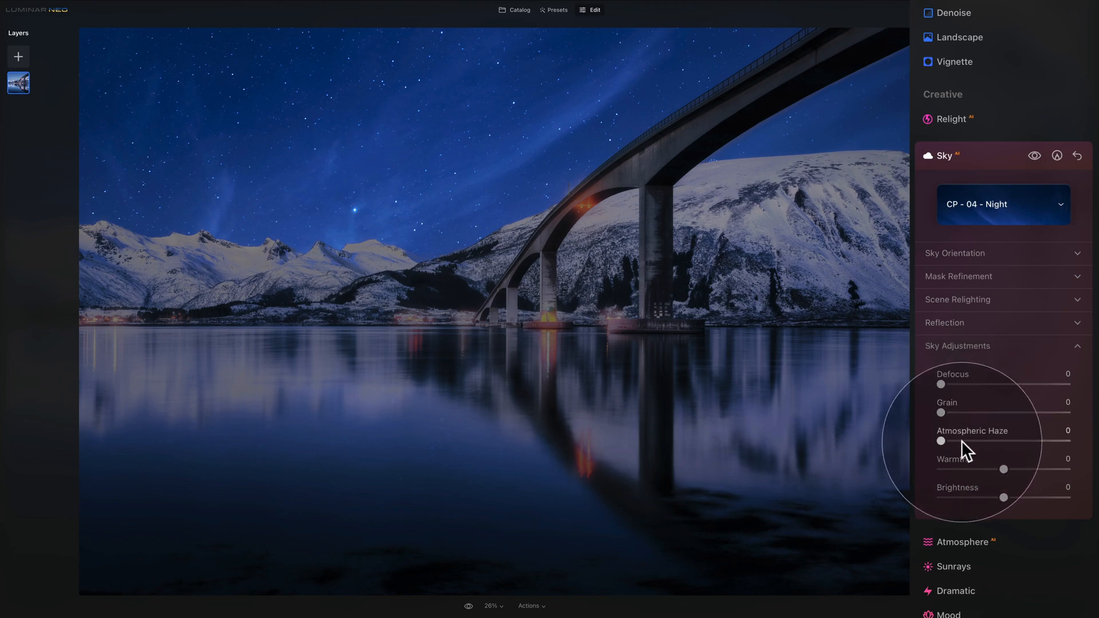
Step: In Sky Adjustments, try some Atmospheric Haze, return it to 0, and set Brightness to -18
mouse_move(961, 442)
left_mouse_down()
mouse_move(1032, 442)
mouse_move(952, 441)
left_mouse_up()
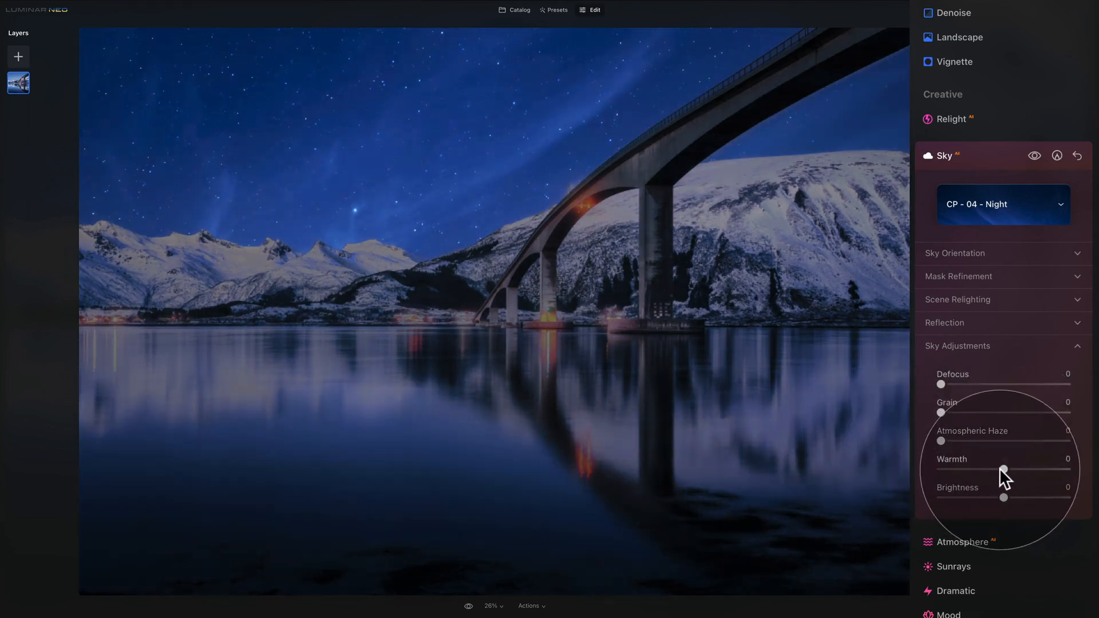
left_click_drag(1004, 498, 991, 495)
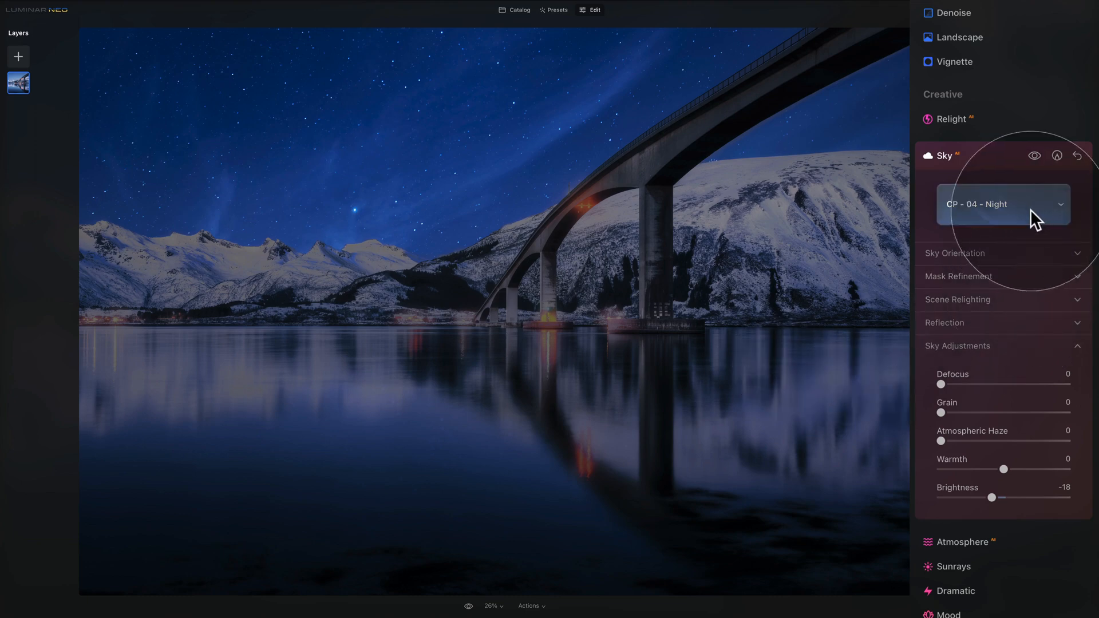
Step: Erase the Sky effect over the bridge lights and the pier light's reflection, using a paint-mask eraser of size 69 and strength 30
left_click(1056, 155)
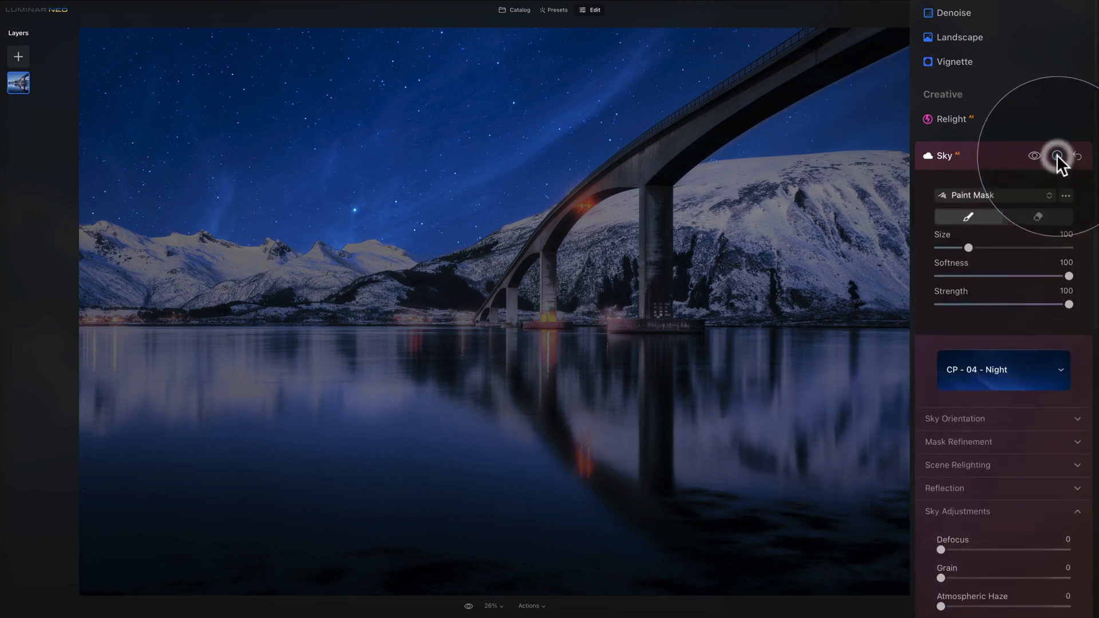
left_click(1000, 160)
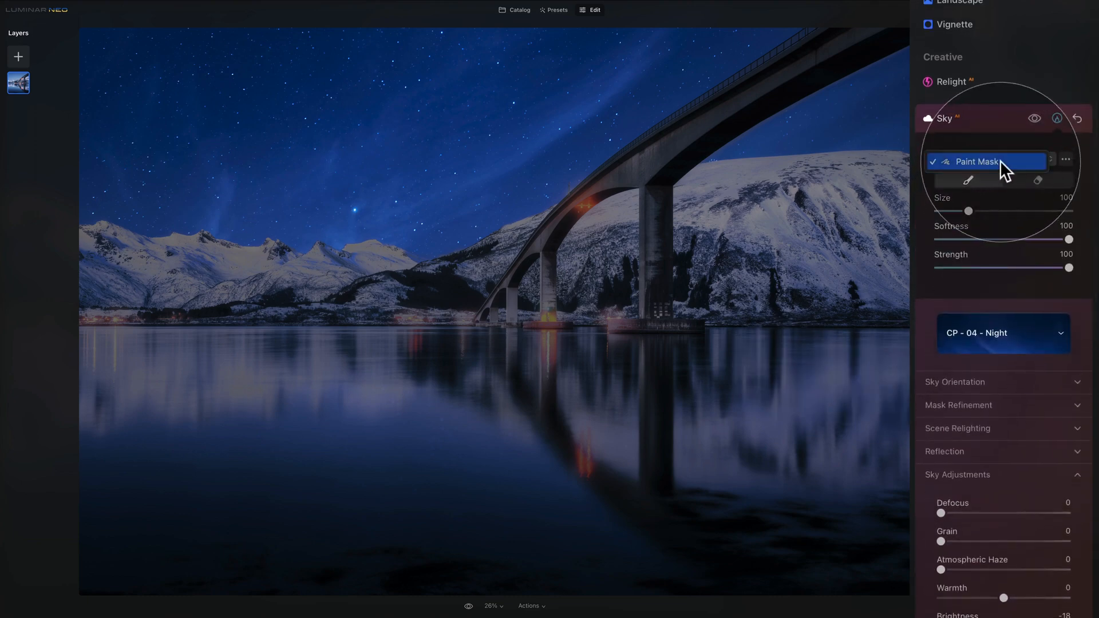
left_click(1001, 161)
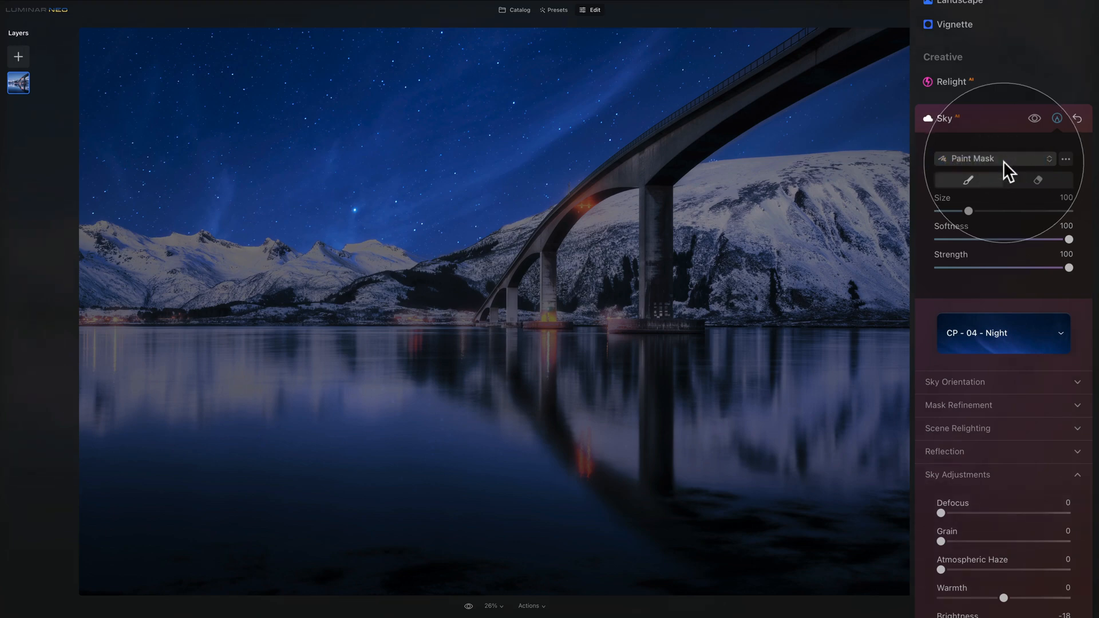
left_click(1052, 180)
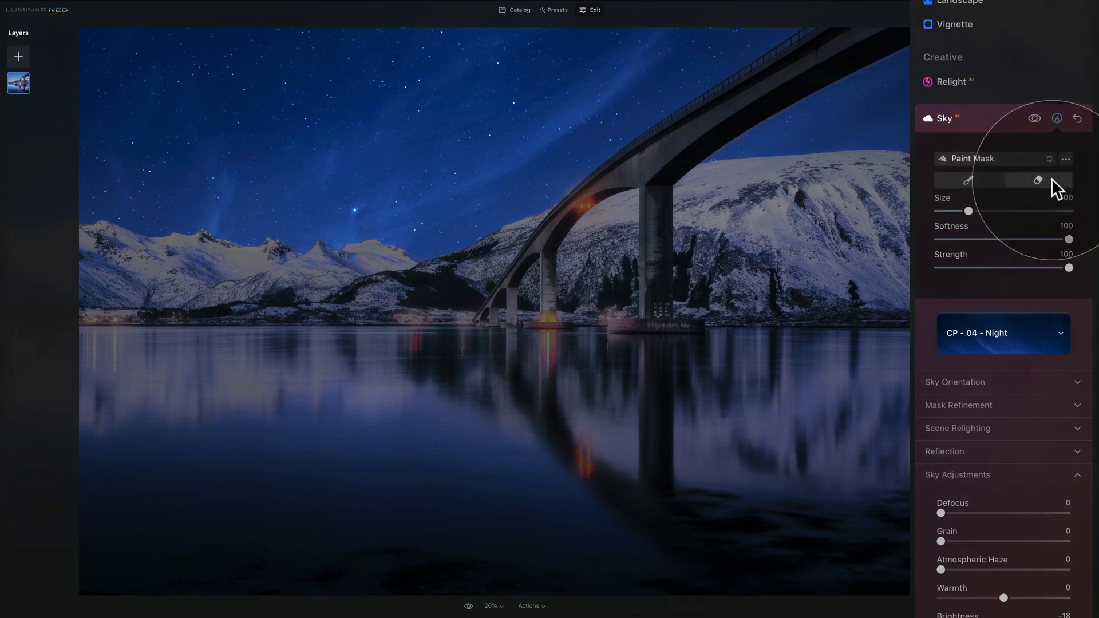
mouse_move(968, 210)
left_mouse_down()
mouse_move(981, 210)
mouse_move(963, 211)
left_mouse_up()
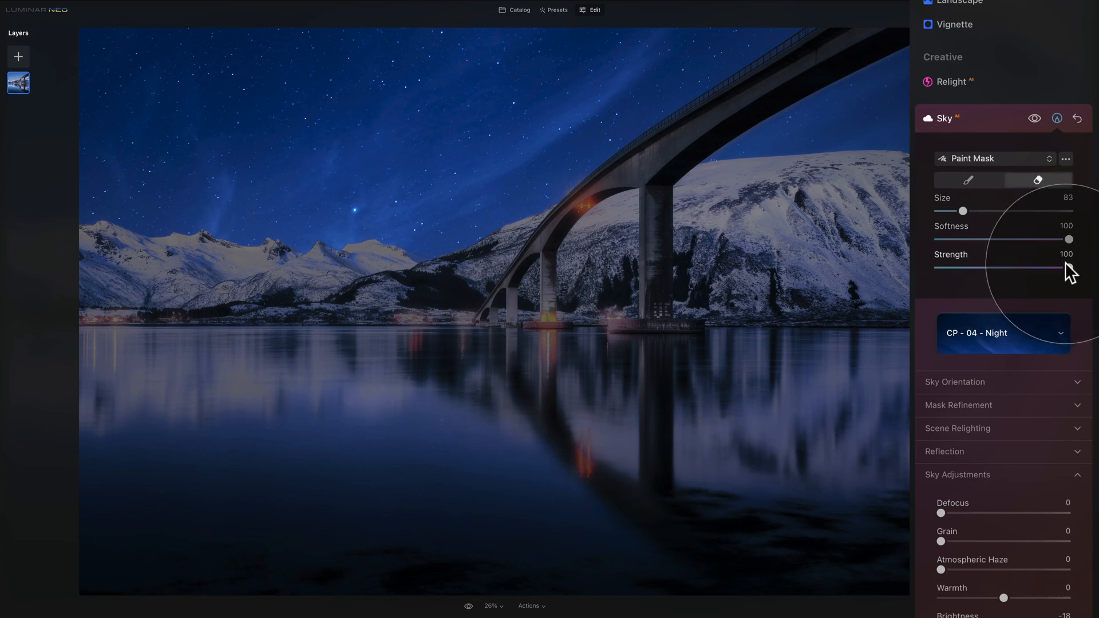
left_click_drag(1067, 267, 969, 267)
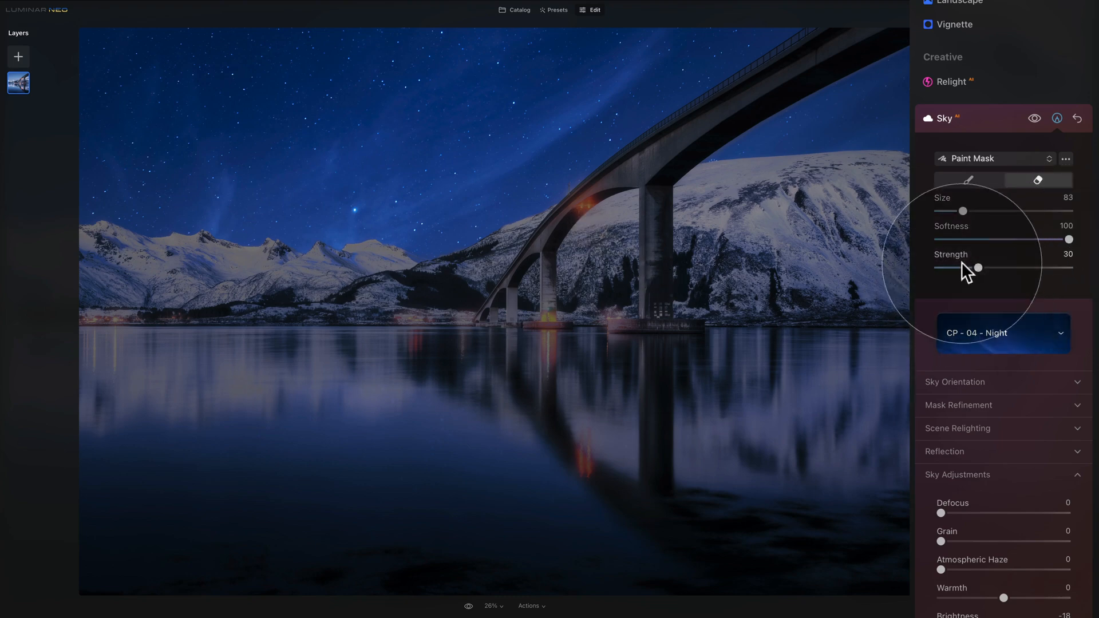
left_click_drag(963, 211, 955, 212)
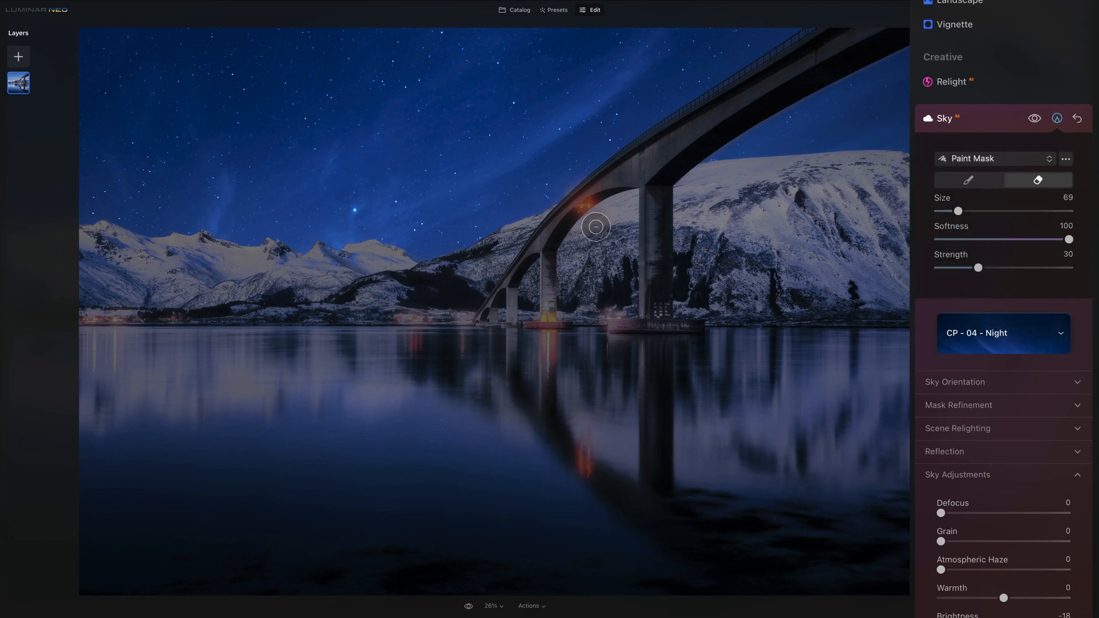
left_click_drag(580, 211, 584, 207)
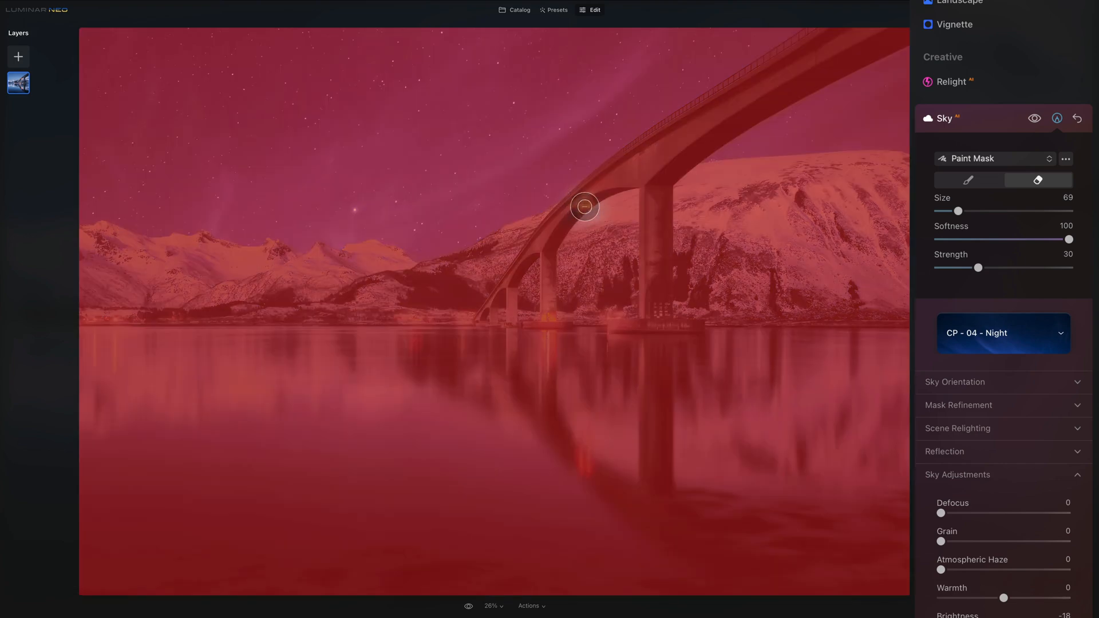
mouse_move(603, 321)
left_mouse_down()
mouse_move(545, 313)
mouse_move(568, 357)
left_mouse_up()
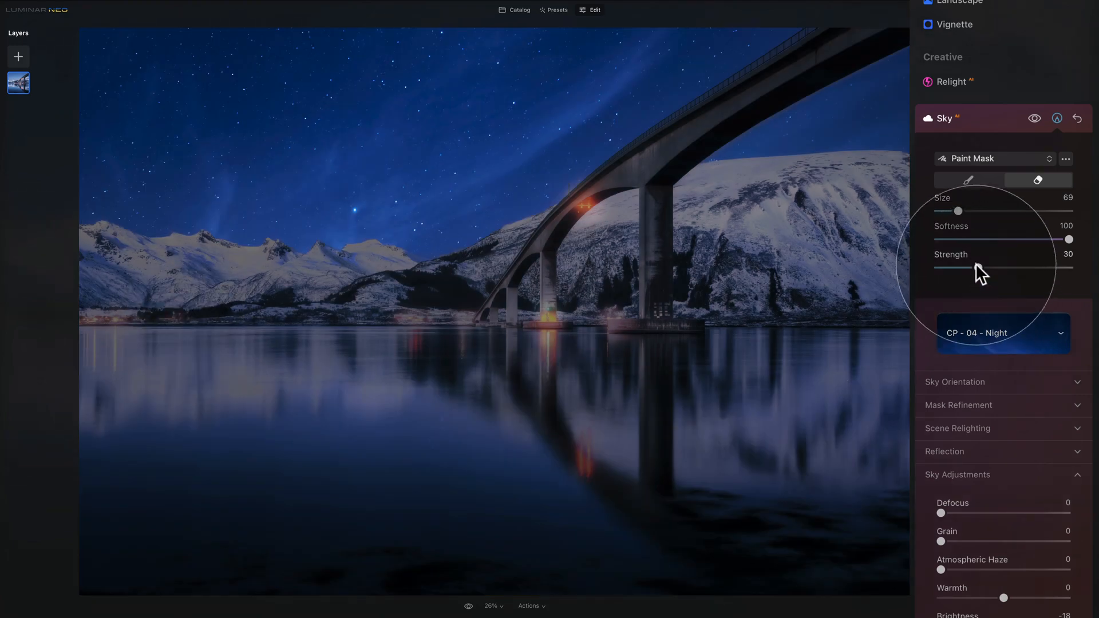
Step: Lower the eraser strength to 20 and erase the effect over the far-left shoreline lights and their reflections in the water
left_click_drag(977, 267, 964, 266)
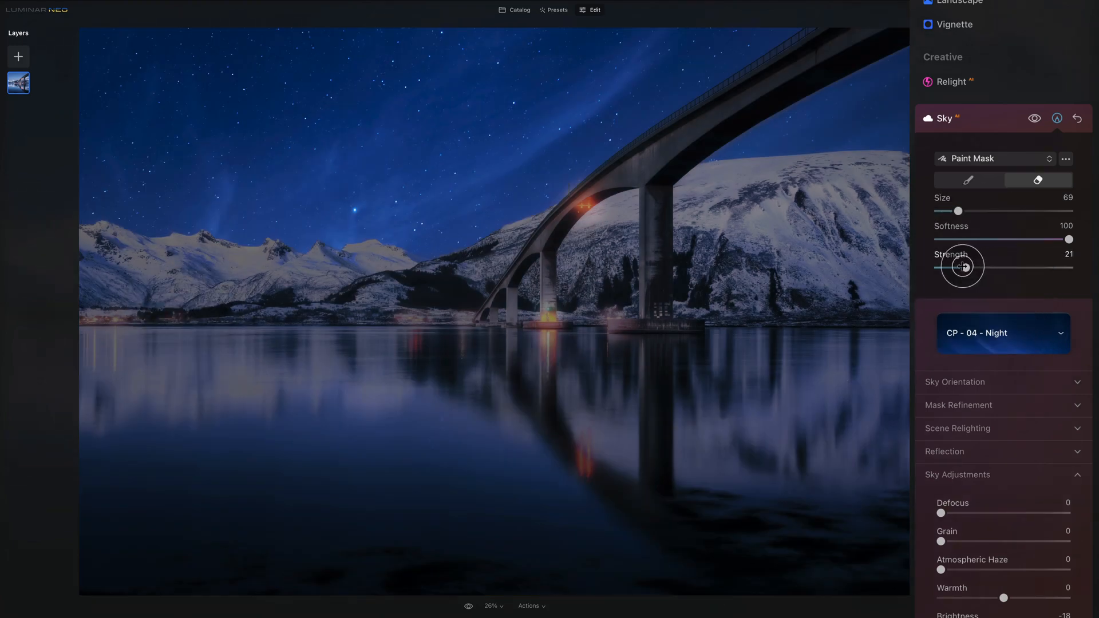
left_click_drag(151, 319, 123, 317)
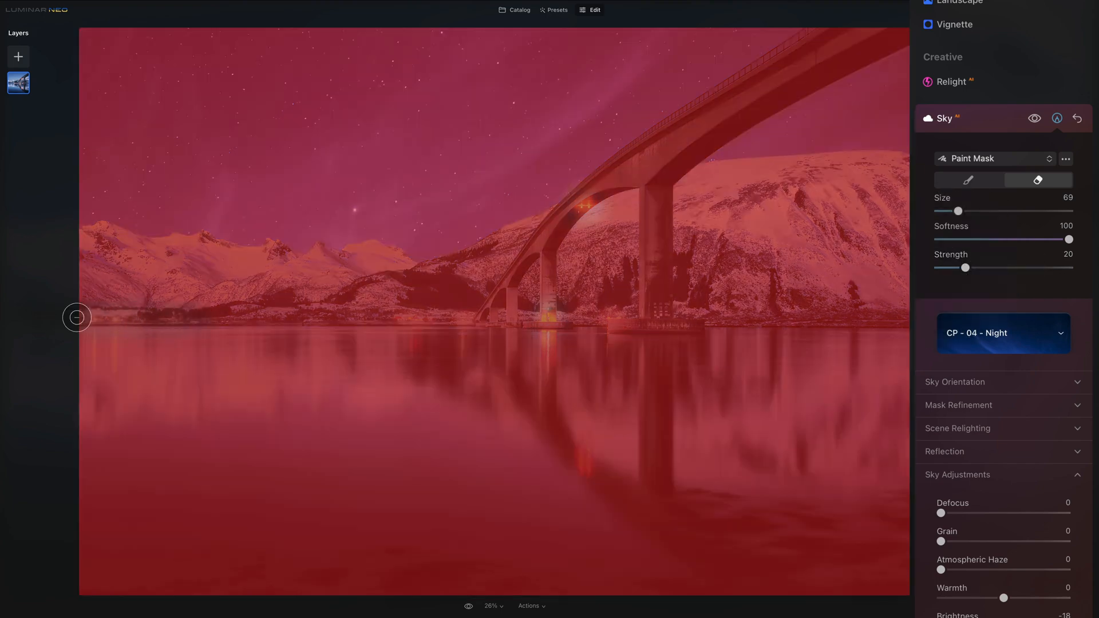
left_click_drag(266, 413, 265, 408)
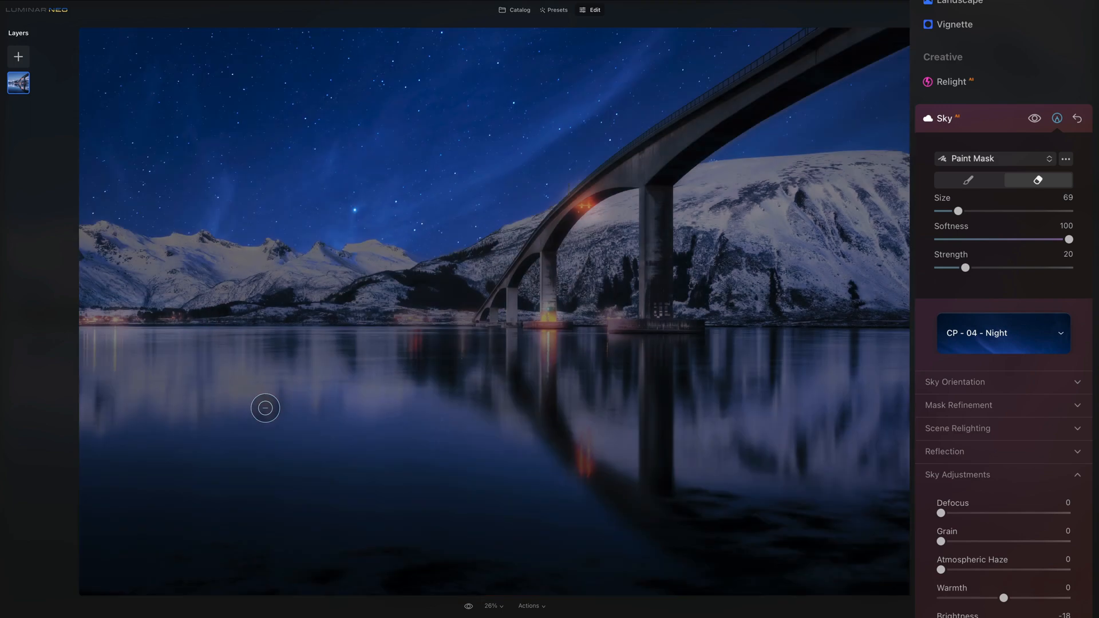
mouse_move(132, 327)
left_mouse_down()
mouse_move(189, 326)
mouse_move(93, 328)
mouse_move(428, 444)
left_mouse_up()
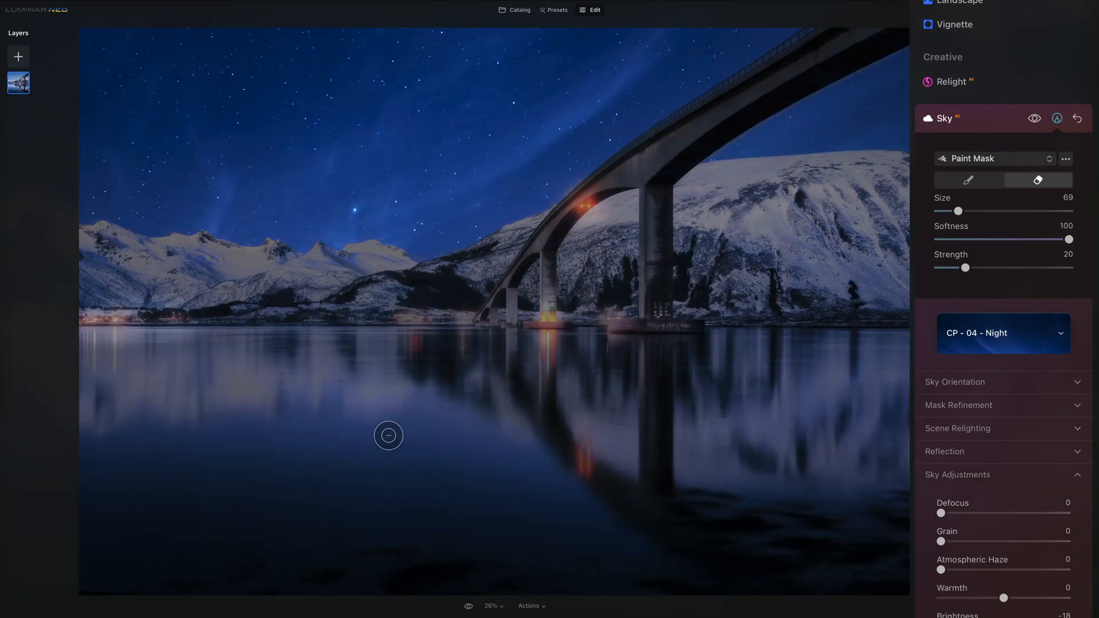
Step: Paint the Sky effect back over the far-left water reflections with a brush of size 164 and strength 100
left_click(984, 185)
left_click_drag(973, 267, 1069, 267)
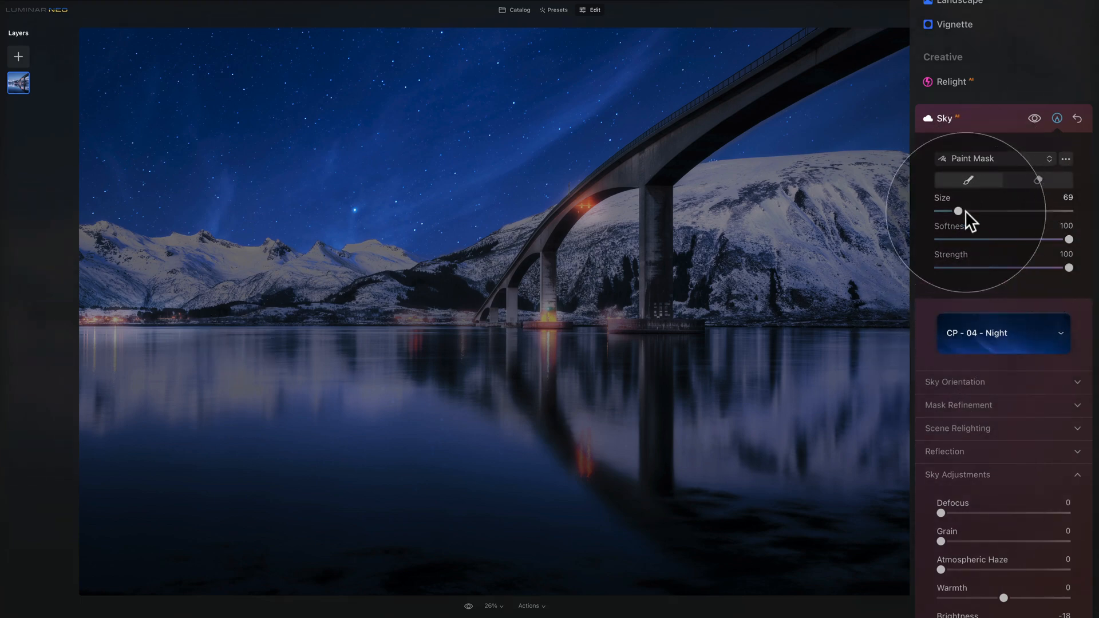
left_click_drag(959, 210, 989, 210)
mouse_move(140, 367)
left_mouse_down()
mouse_move(194, 365)
mouse_move(117, 365)
mouse_move(175, 366)
mouse_move(143, 364)
left_mouse_up()
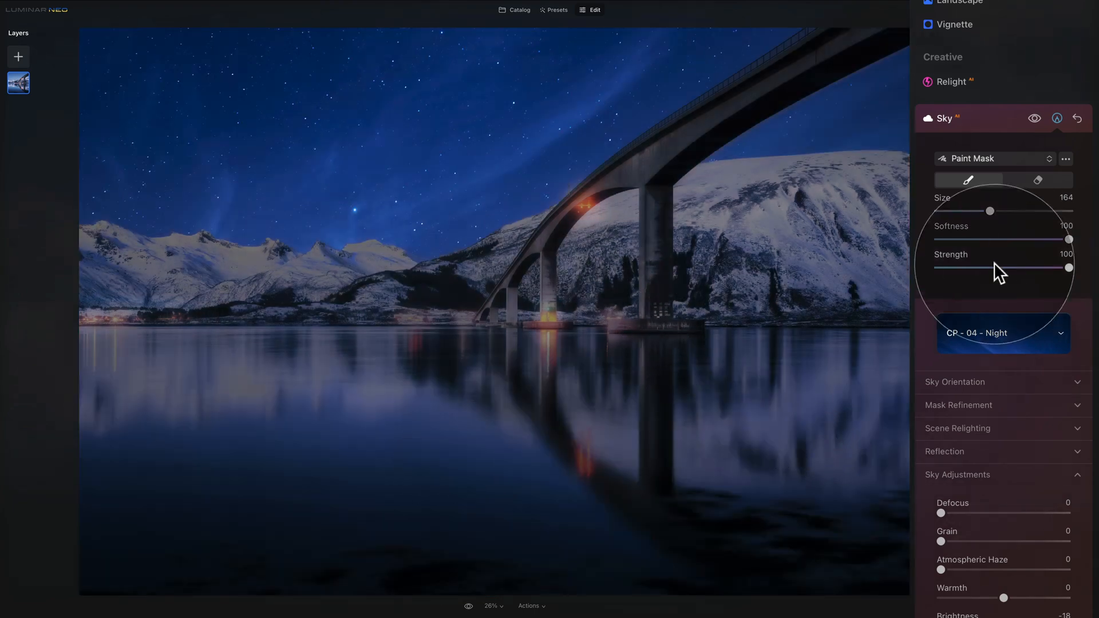
Step: Erase the effect over the shoreline lights just left of the bridge and their reflections, using an eraser of size 58 and strength 20
left_click(1033, 180)
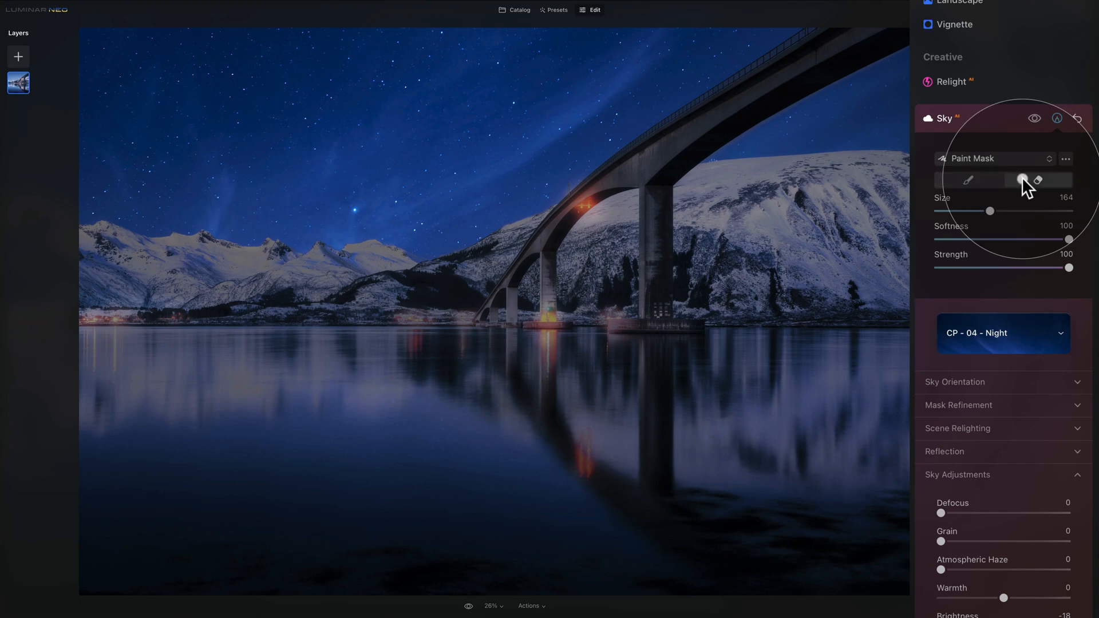
left_click(964, 267)
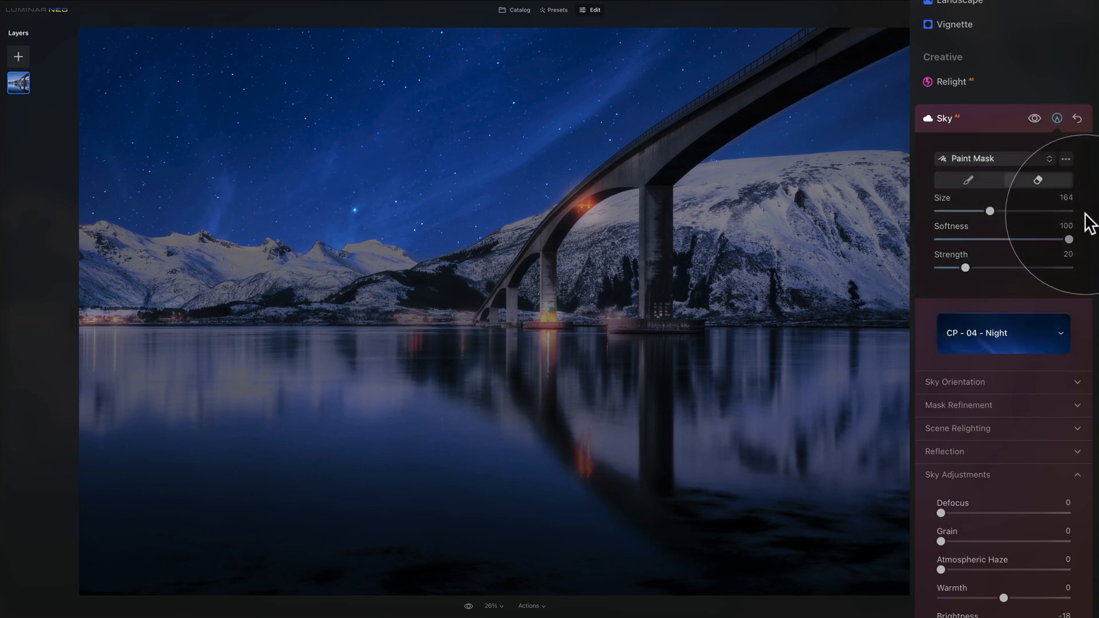
left_click_drag(989, 211, 948, 211)
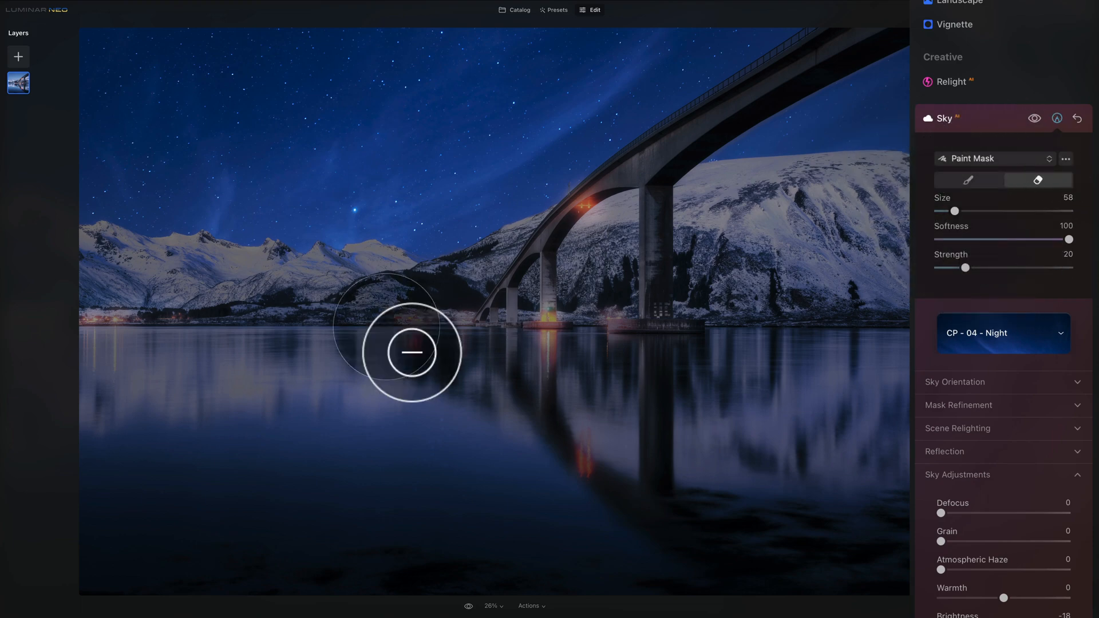
mouse_move(474, 351)
left_mouse_down()
mouse_move(512, 343)
mouse_move(422, 344)
mouse_move(491, 343)
mouse_move(424, 349)
mouse_move(477, 343)
mouse_move(435, 344)
mouse_move(459, 344)
mouse_move(568, 416)
left_mouse_up()
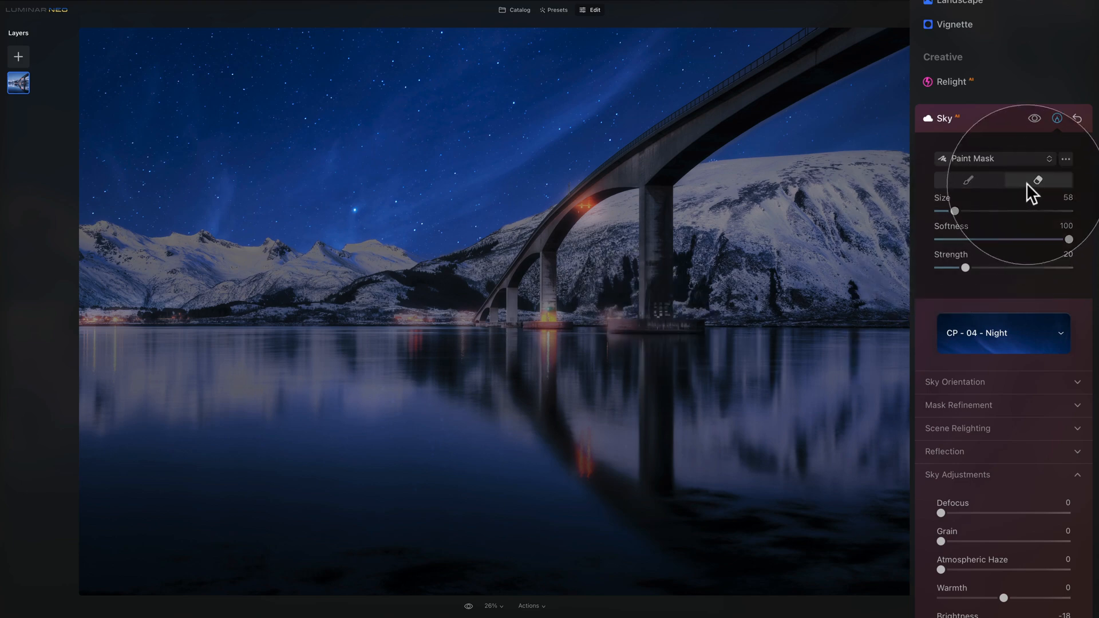
Step: Erase the Sky effect over the snowy mountain behind the bridge with an eraser of size 253 and strength 24
left_click_drag(953, 212, 1019, 211)
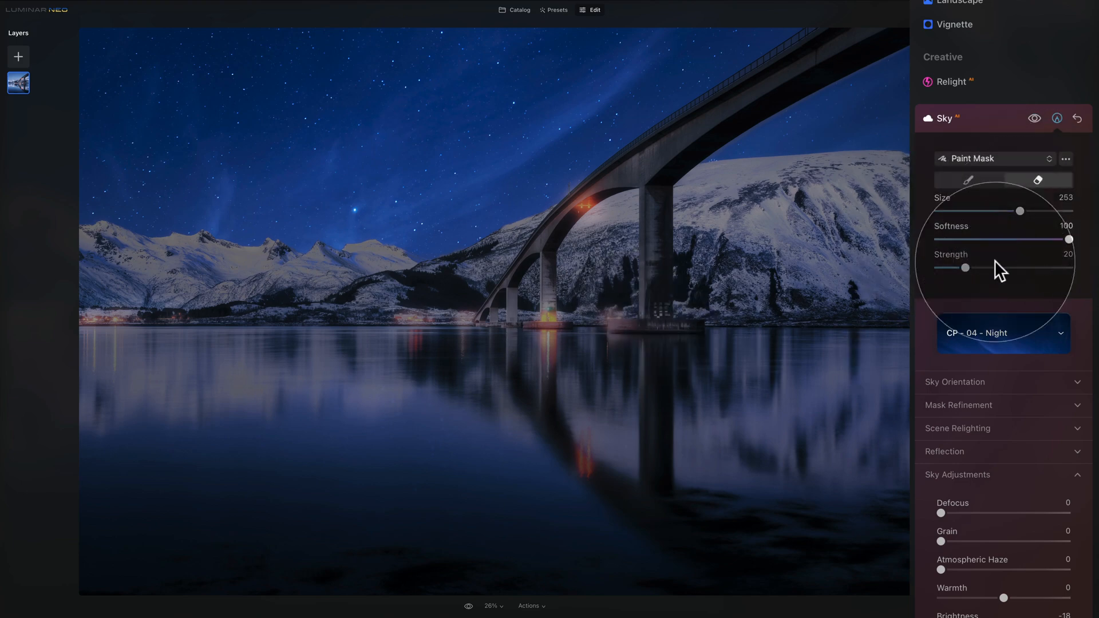
left_click(966, 269)
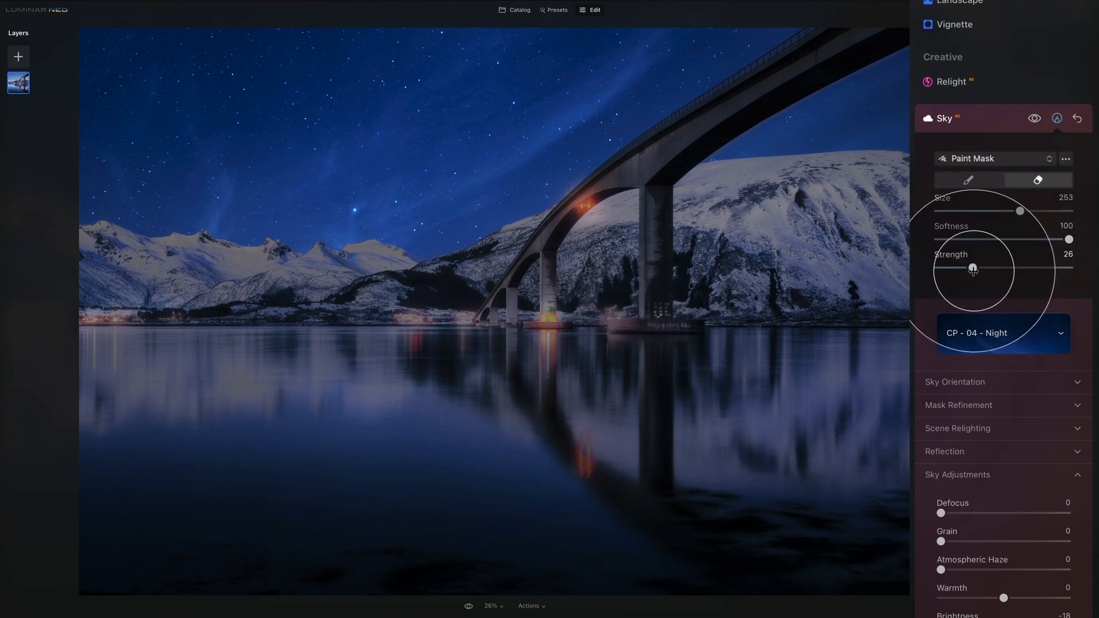
left_click_drag(966, 269, 971, 268)
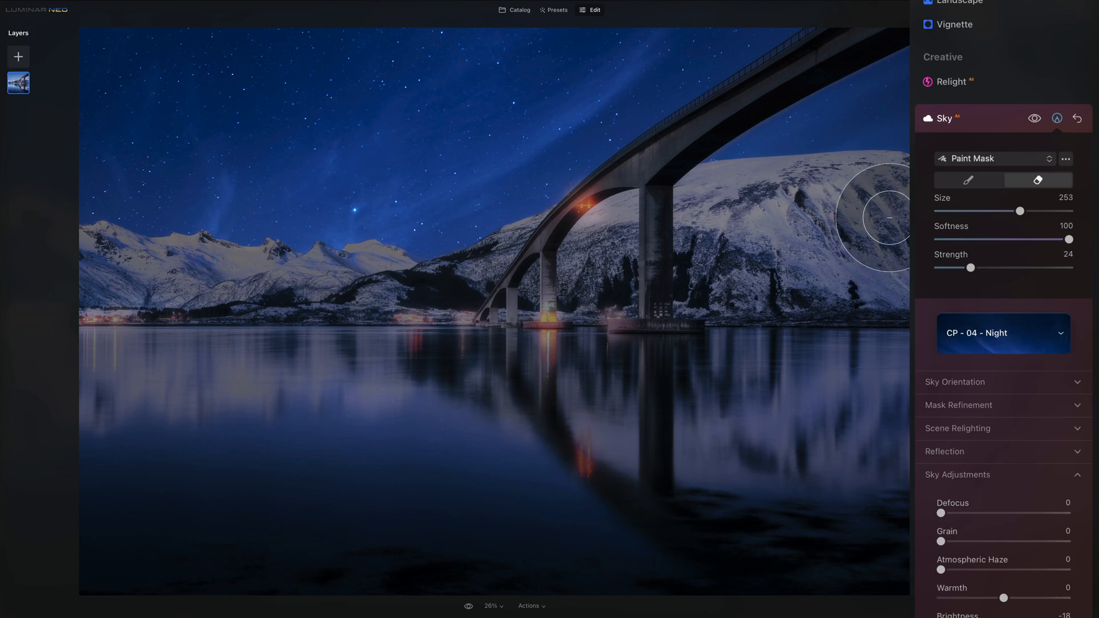
mouse_move(712, 226)
left_mouse_down()
mouse_move(825, 226)
mouse_move(720, 252)
mouse_move(865, 229)
mouse_move(778, 234)
mouse_move(925, 226)
left_mouse_up()
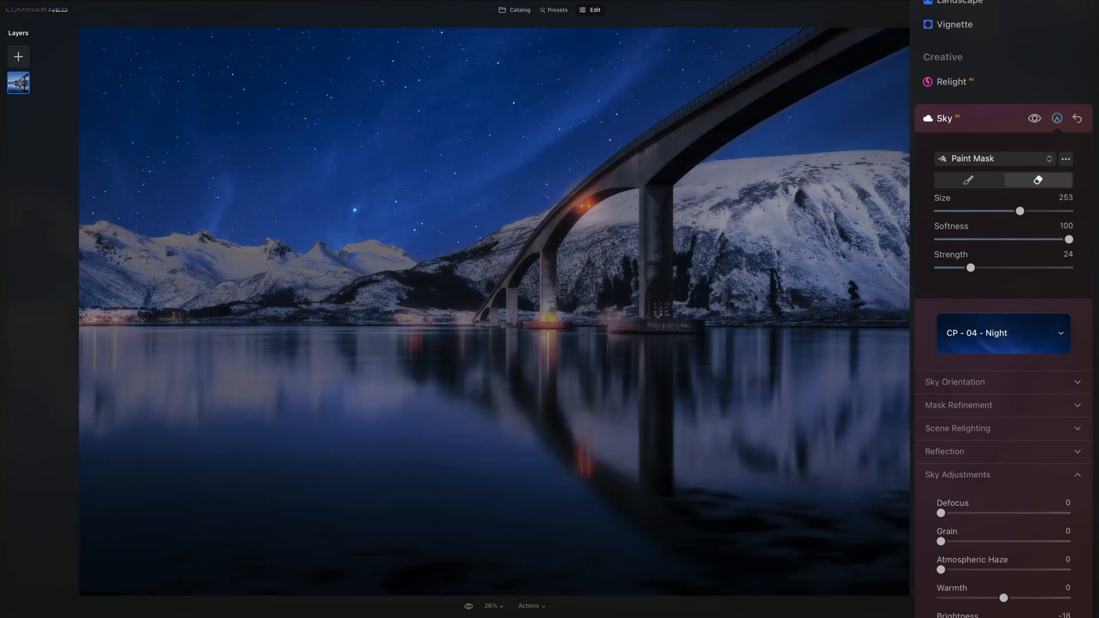
Step: Erase the effect over the distant mountains and shoreline at size 129 and over the water reflections at size 230, and compare before and after
left_click_drag(1020, 211, 978, 210)
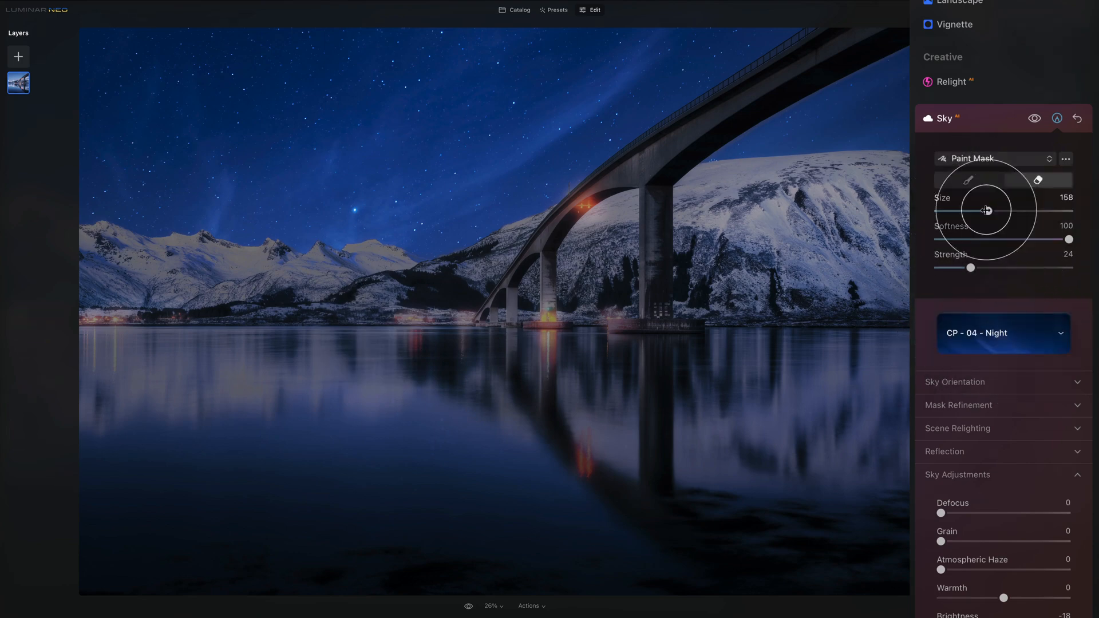
mouse_move(290, 277)
left_mouse_down()
mouse_move(344, 294)
mouse_move(265, 282)
mouse_move(336, 284)
mouse_move(260, 285)
mouse_move(309, 318)
left_mouse_up()
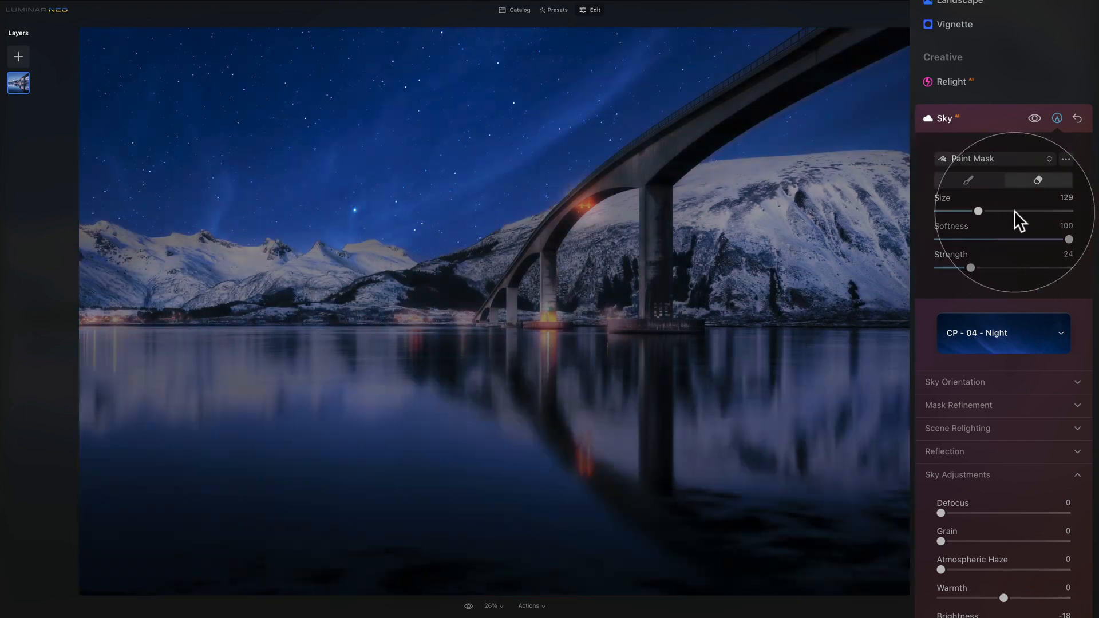
left_click_drag(1015, 212, 1012, 211)
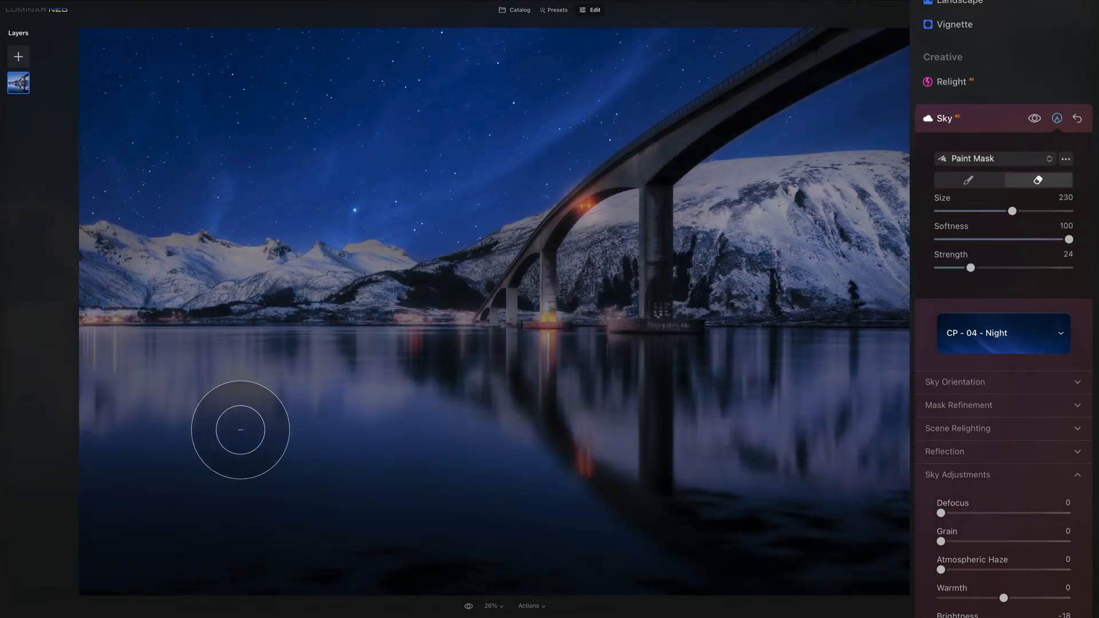
mouse_move(197, 406)
left_mouse_down()
mouse_move(246, 396)
mouse_move(113, 396)
mouse_move(347, 387)
mouse_move(286, 391)
mouse_move(633, 429)
mouse_move(546, 428)
mouse_move(804, 431)
mouse_move(903, 405)
mouse_move(858, 425)
mouse_move(934, 338)
left_mouse_up()
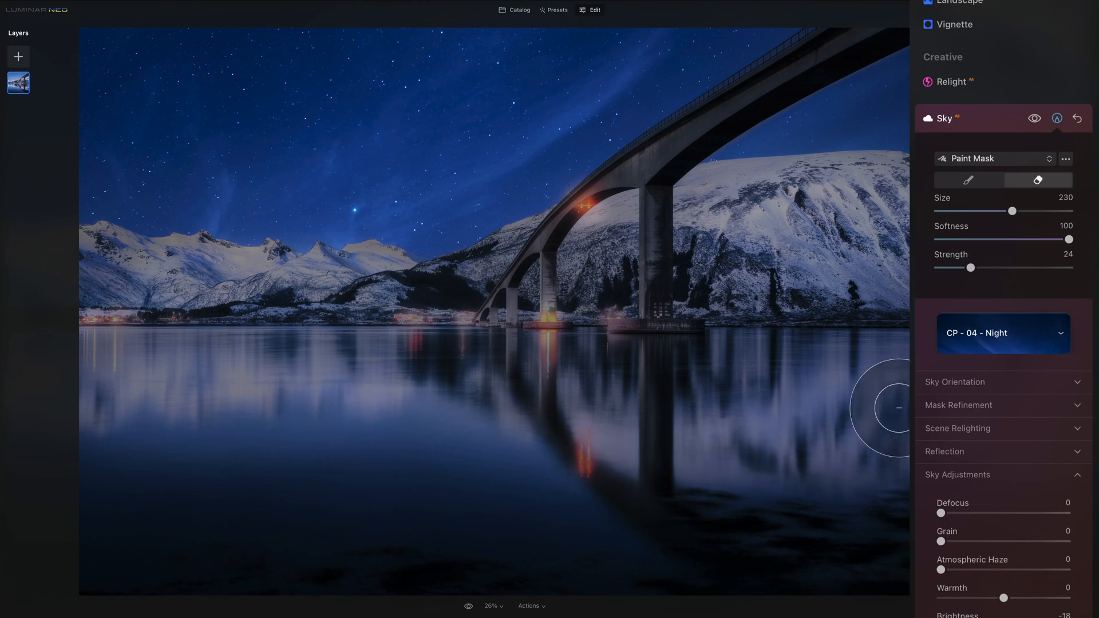
left_click(1034, 118)
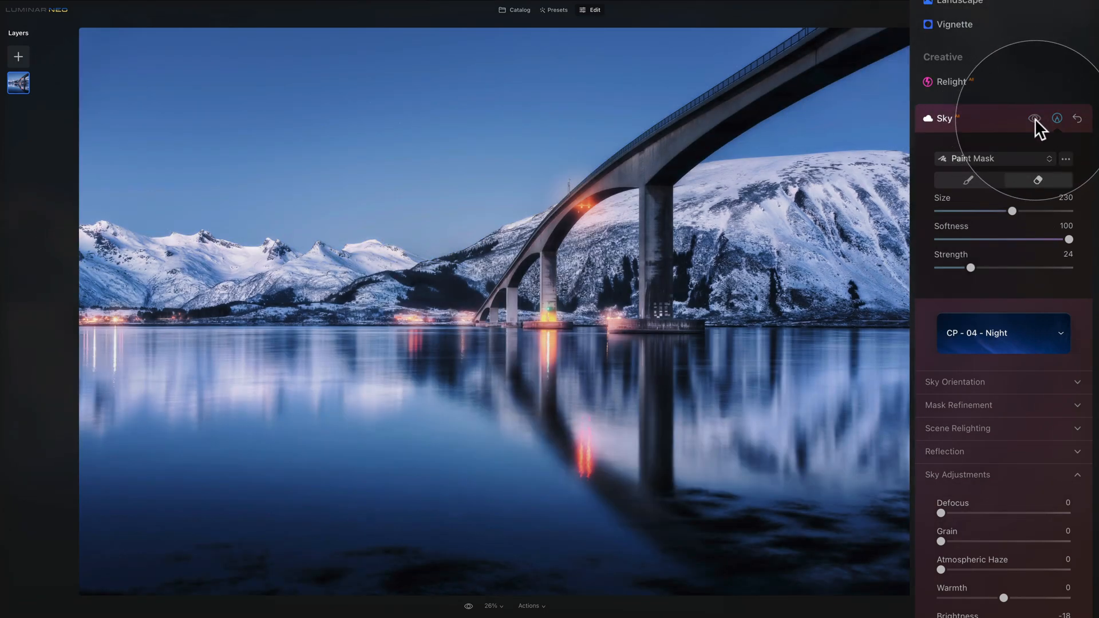
left_click(1034, 118)
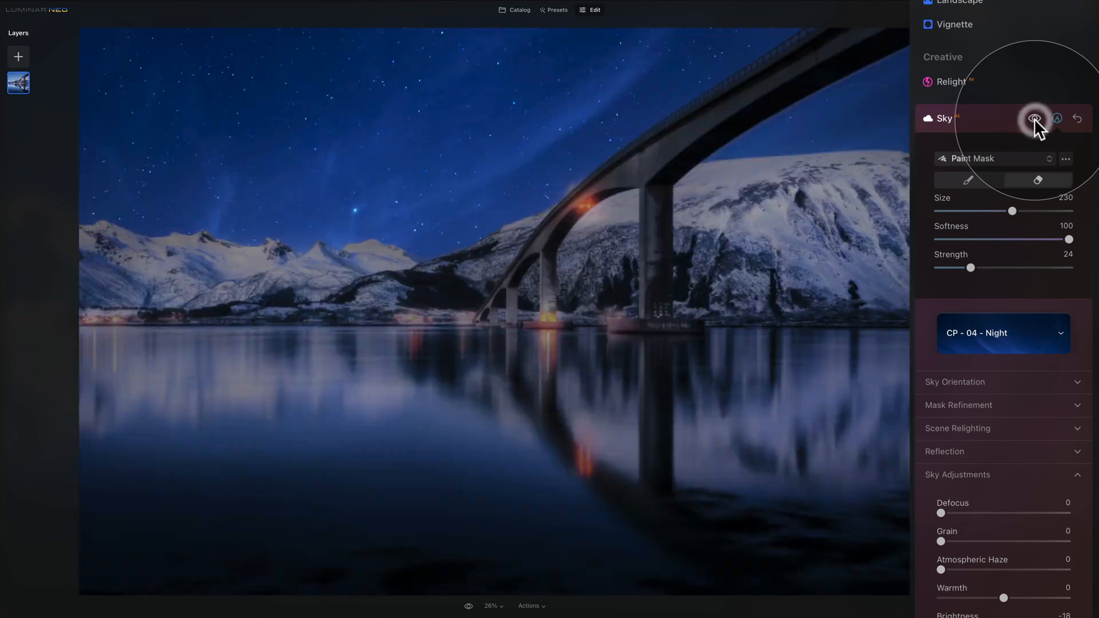
Step: Add the Mystical effect to the bridge photo with an Amount of 33 and compare it with the effect hidden
left_click(979, 117)
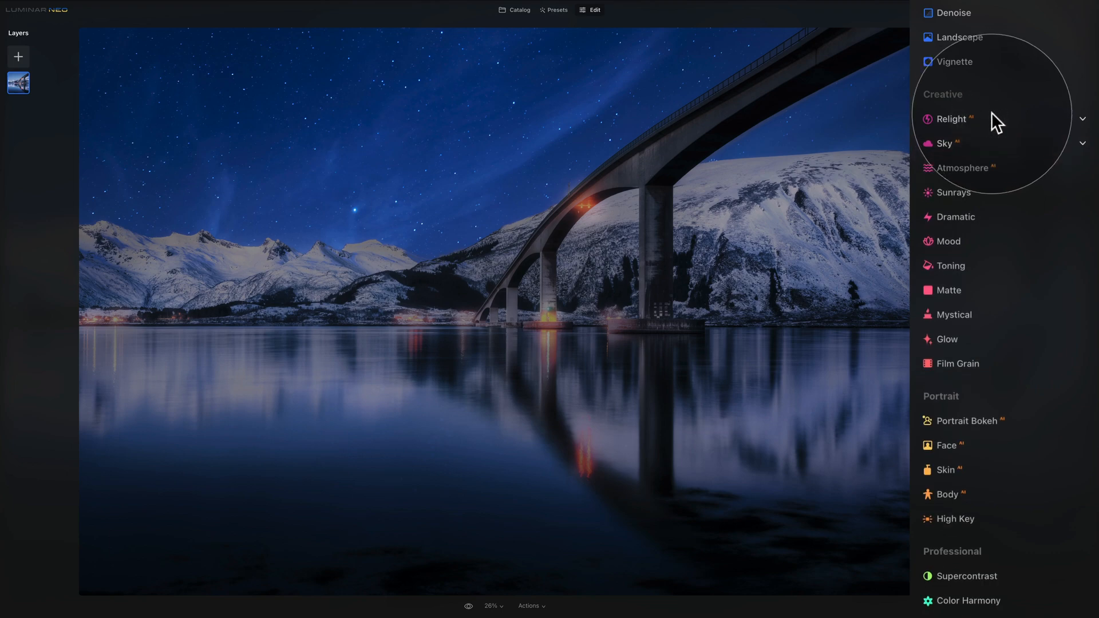
left_click(971, 314)
scroll(995, 286, "down", 1)
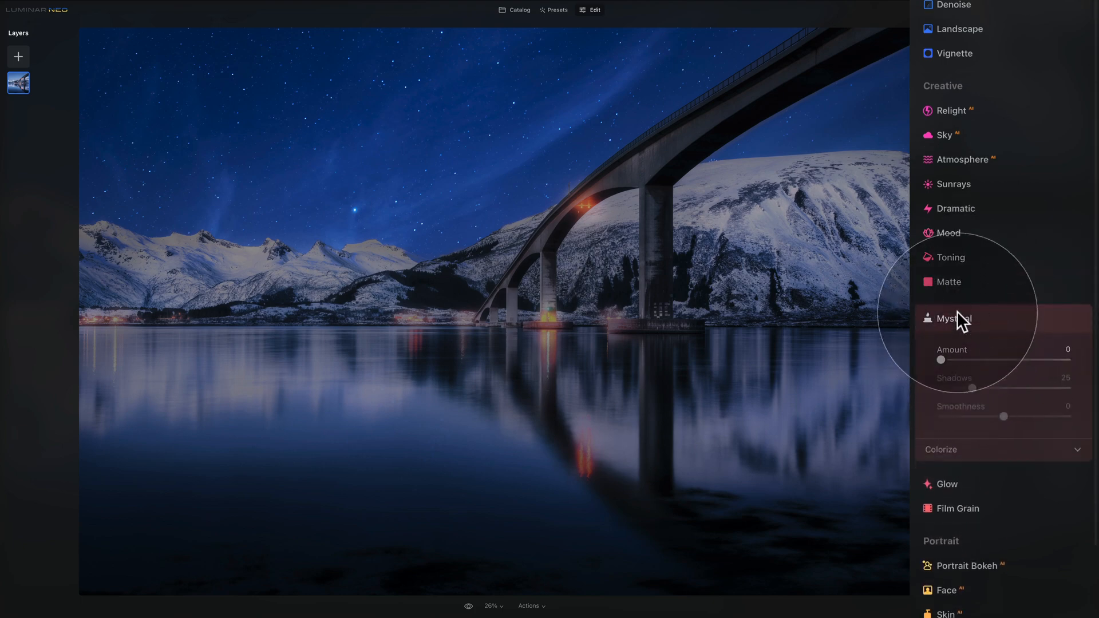
left_click_drag(944, 334, 994, 339)
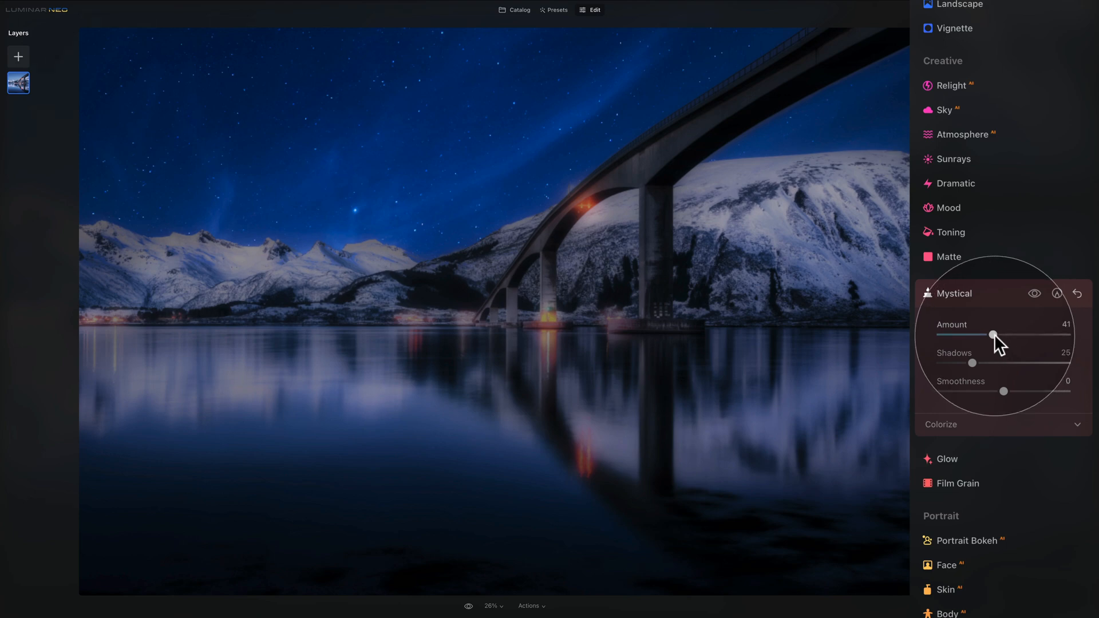
left_click_drag(994, 334, 982, 335)
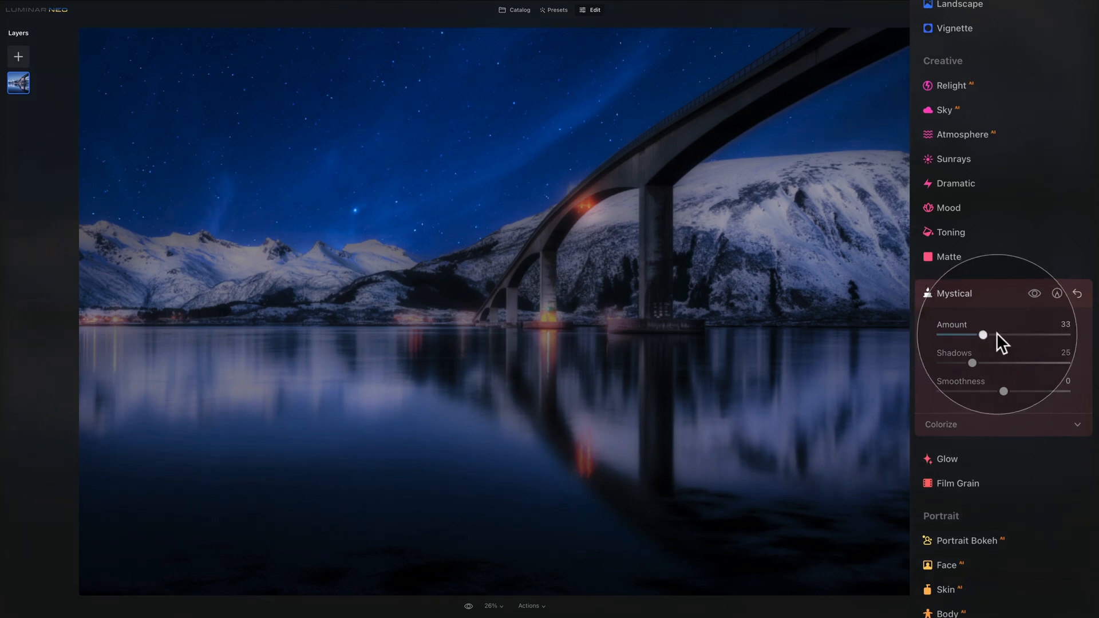
left_click(1035, 293)
left_click(1035, 292)
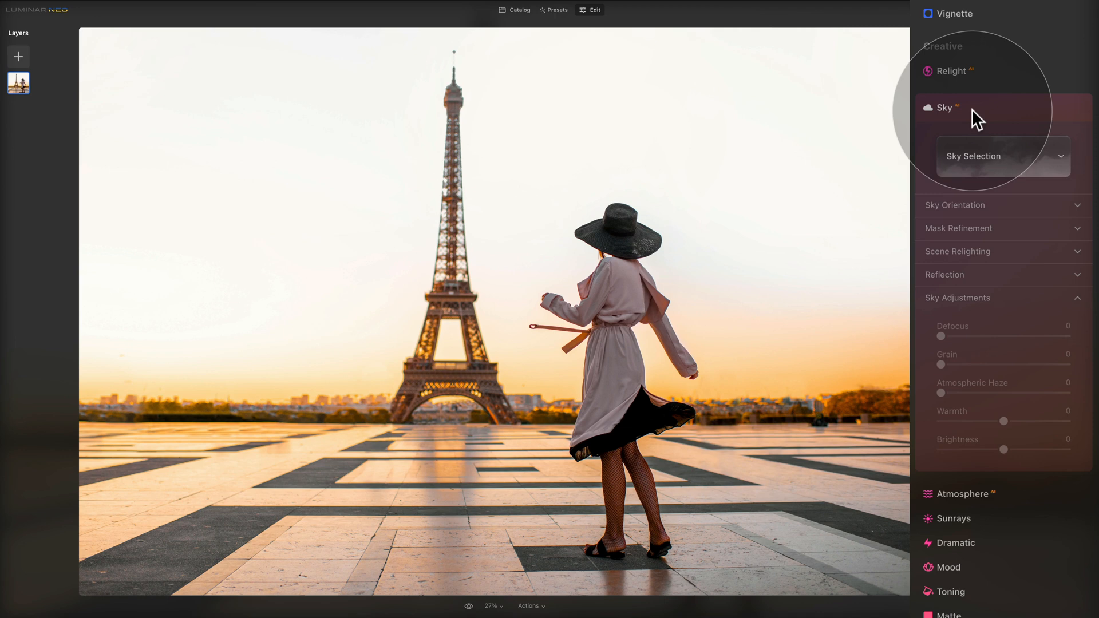
Step: Replace the sky in the Eiffel Tower photo with the sample sky CP - 01 - Golden Hour
left_click(1018, 155)
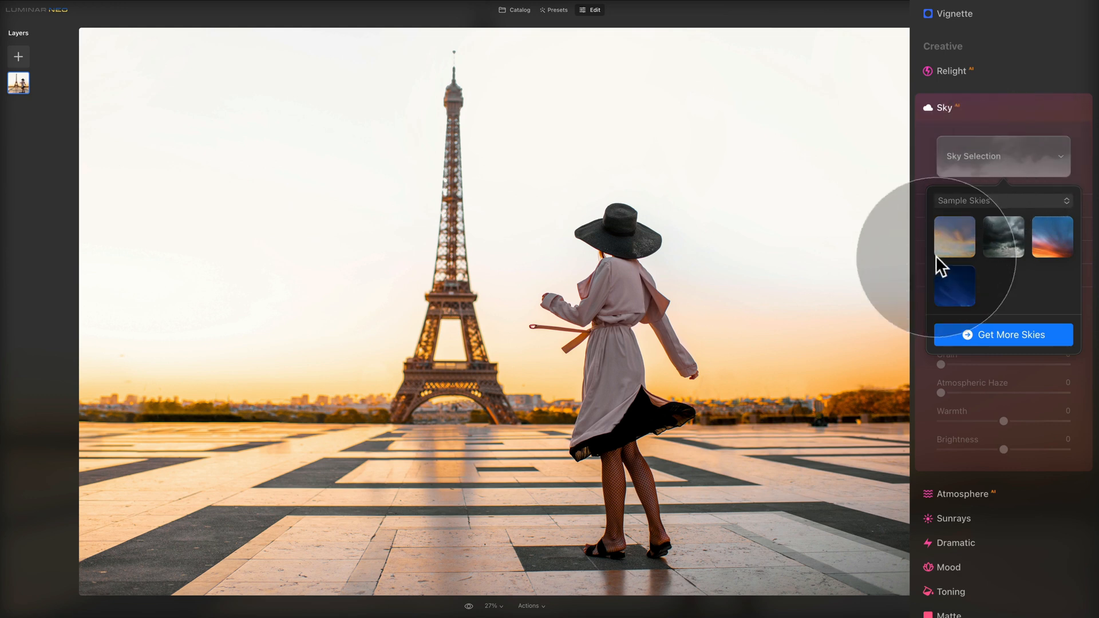
left_click(944, 238)
left_click(935, 160)
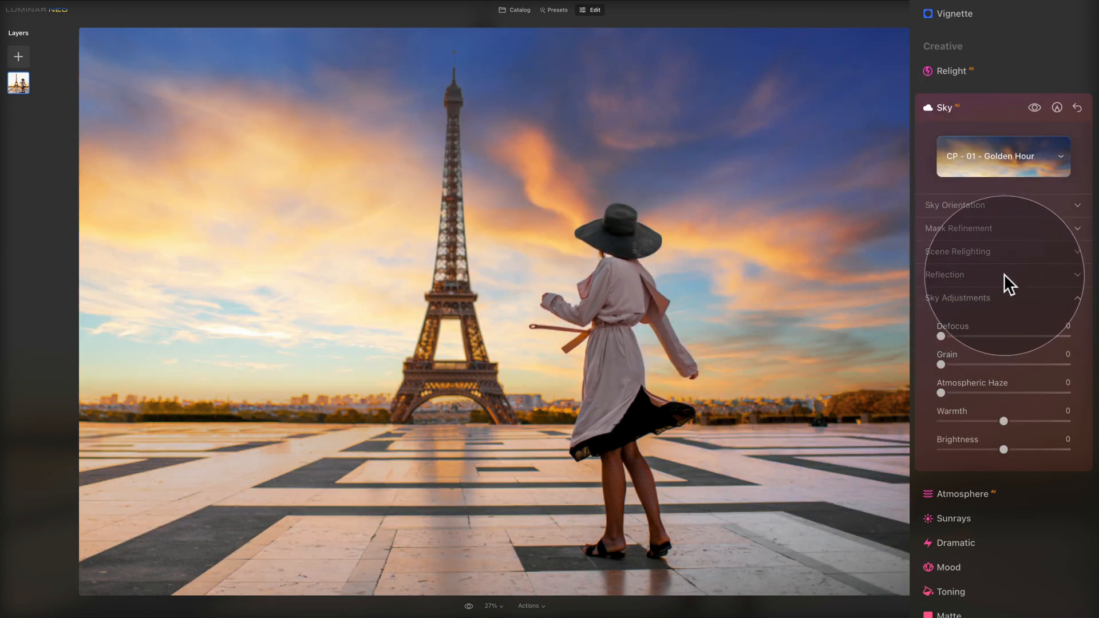
Step: Try flipping the replacement sky behind the Eiffel Tower
left_click(1025, 206)
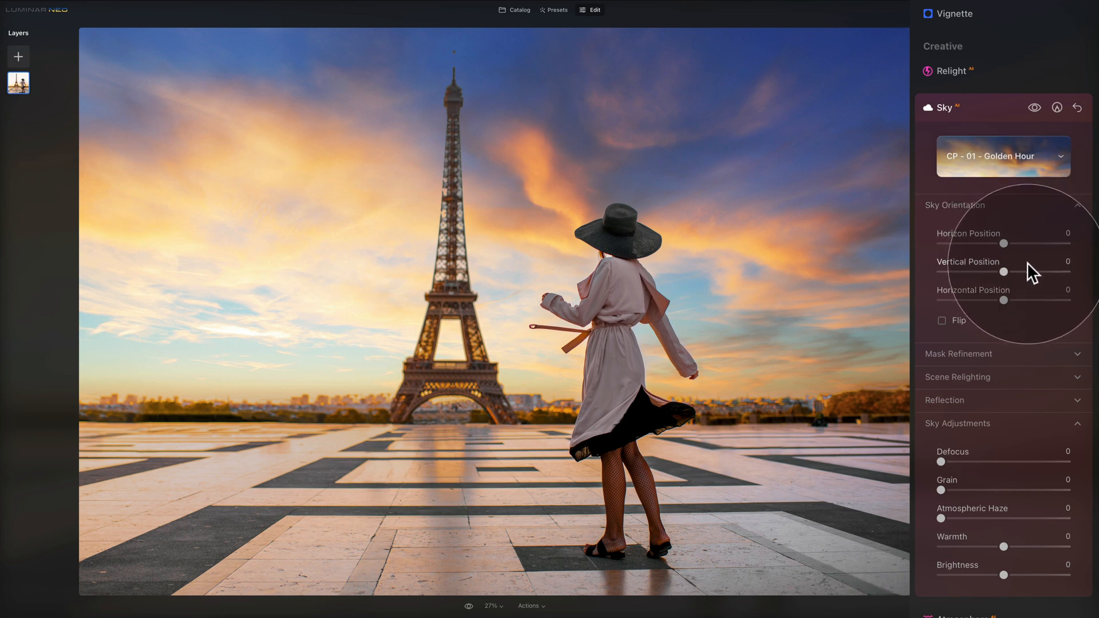
left_click(942, 320)
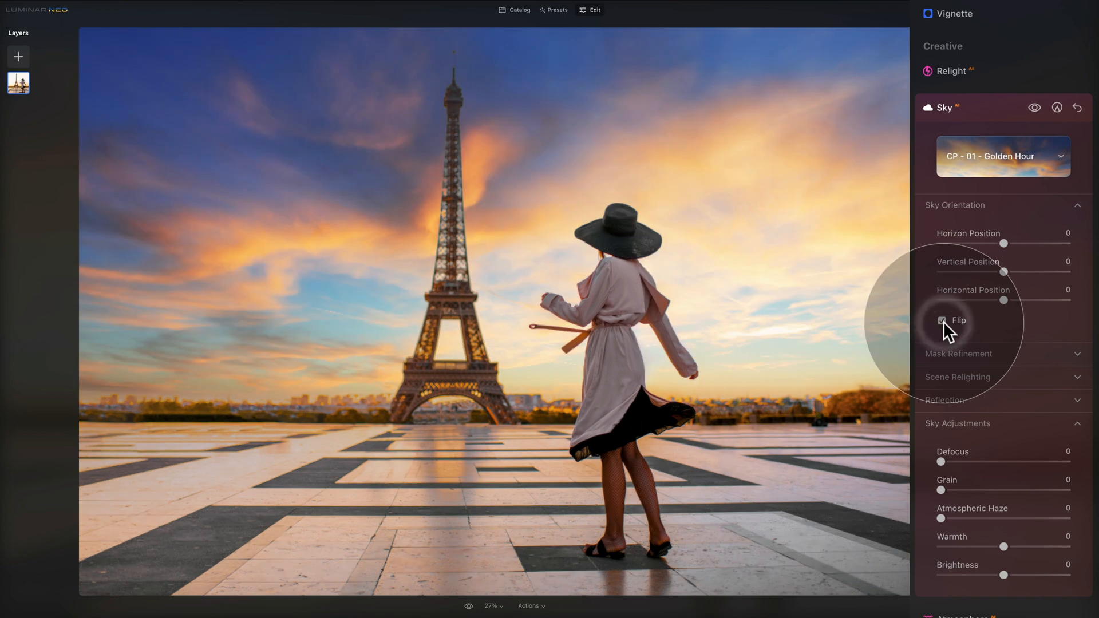
left_click(942, 320)
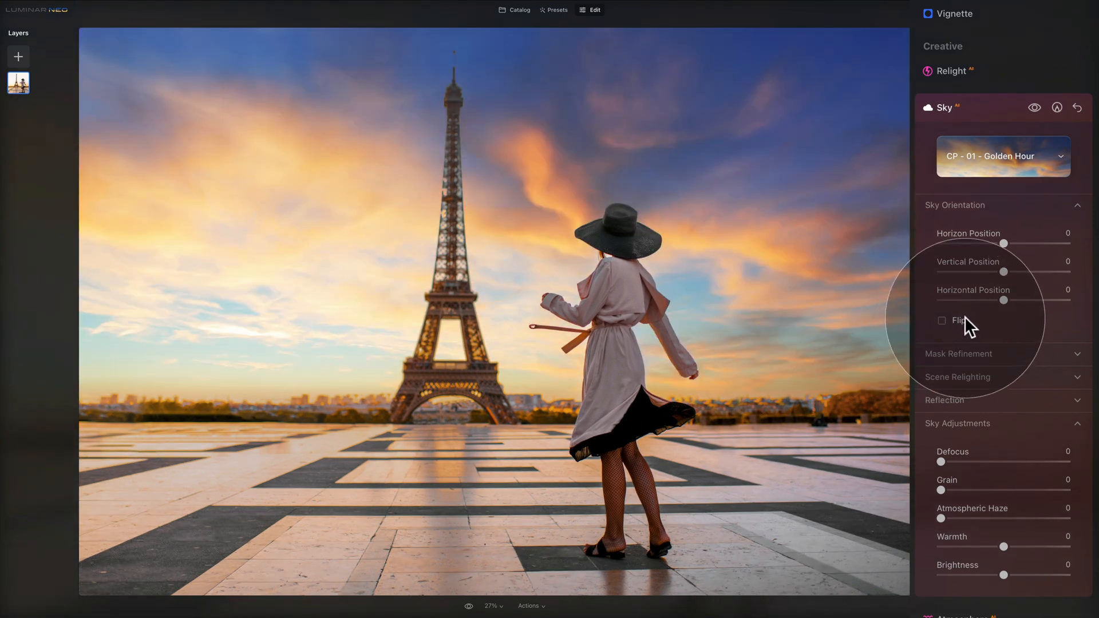
left_click(993, 208)
Step: Relight the Eiffel Tower scene with Relight Strength 78, Relight Saturation 54 and Relight Human 38
left_click(998, 229)
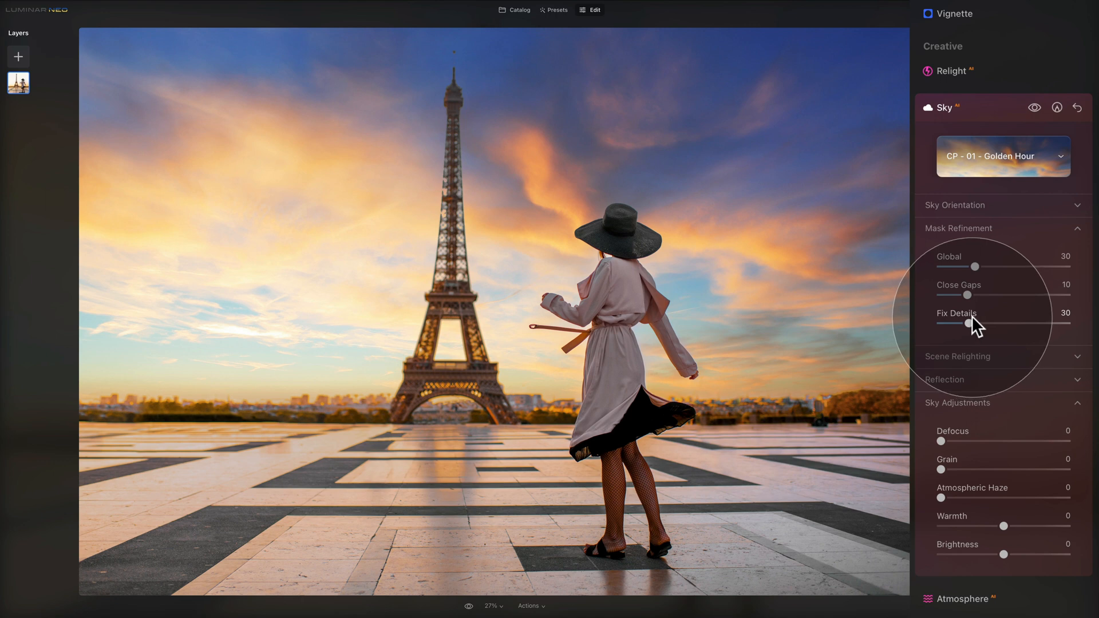
left_click(979, 227)
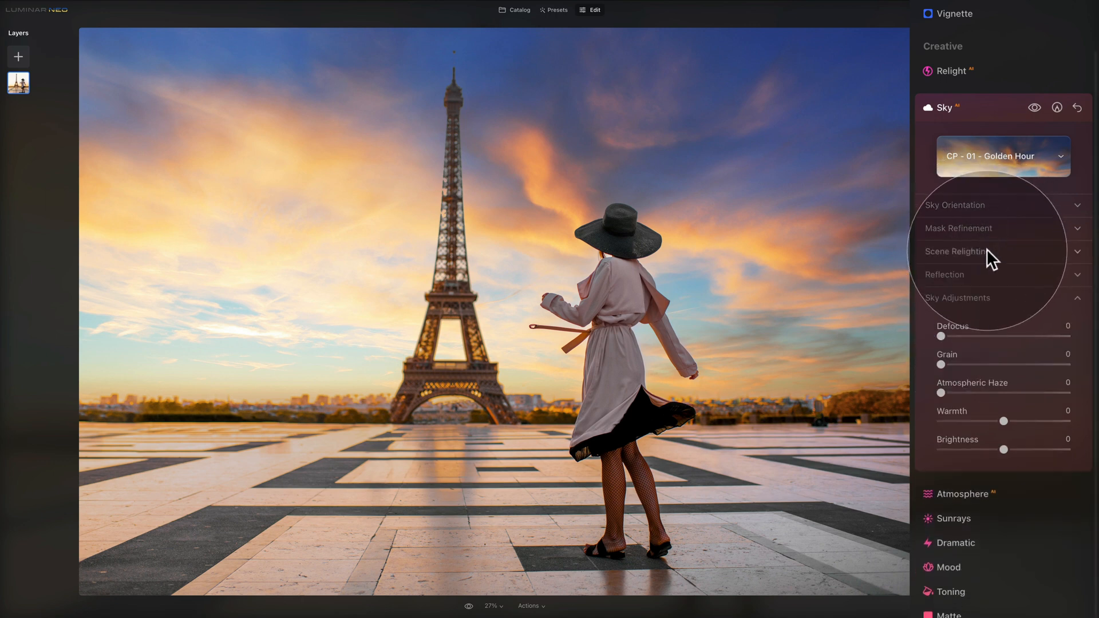
left_click(987, 250)
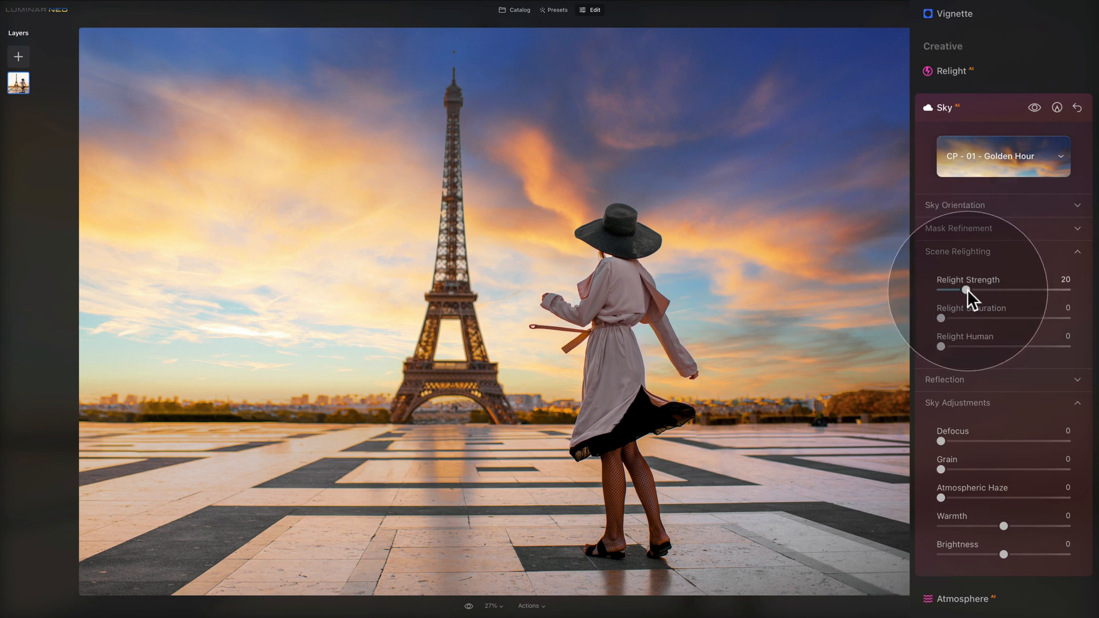
left_click_drag(967, 290, 1048, 283)
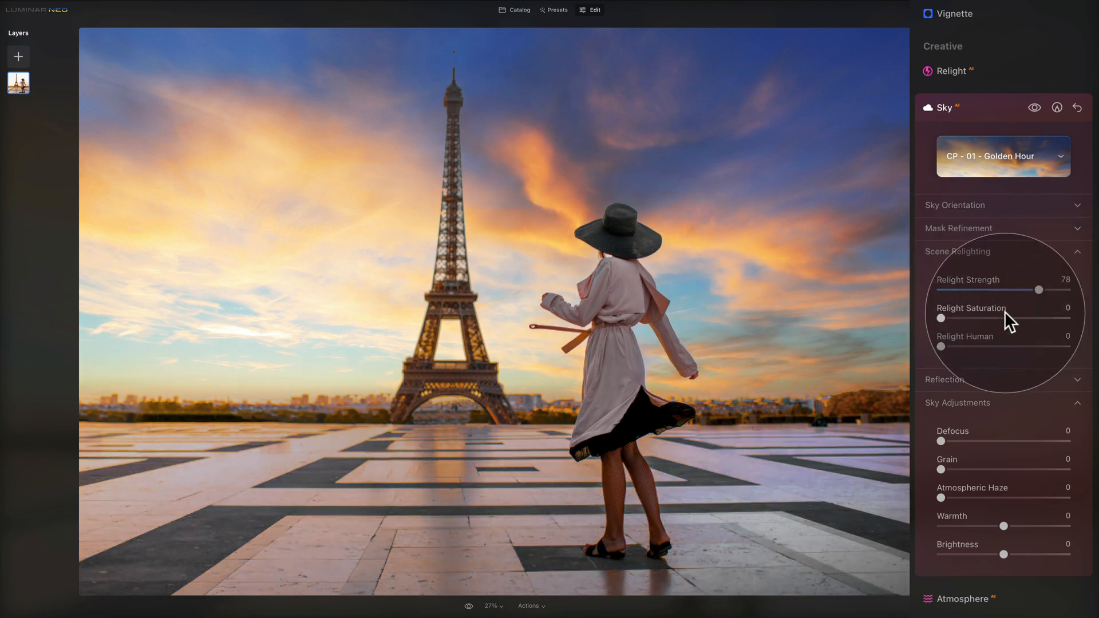
left_click_drag(941, 317, 1011, 318)
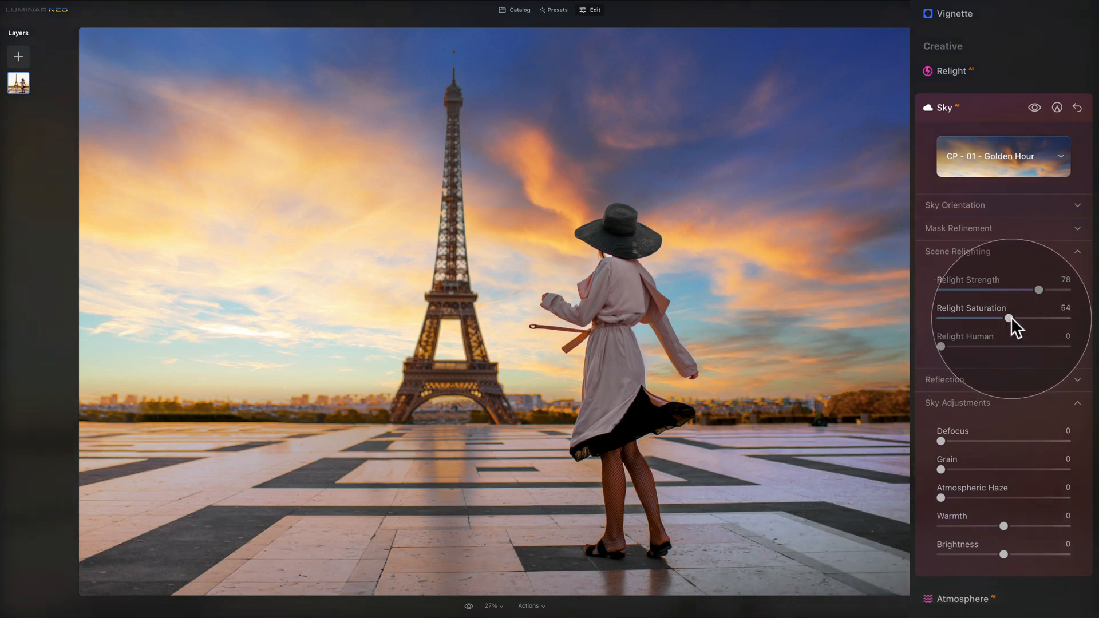
left_click_drag(939, 343, 990, 344)
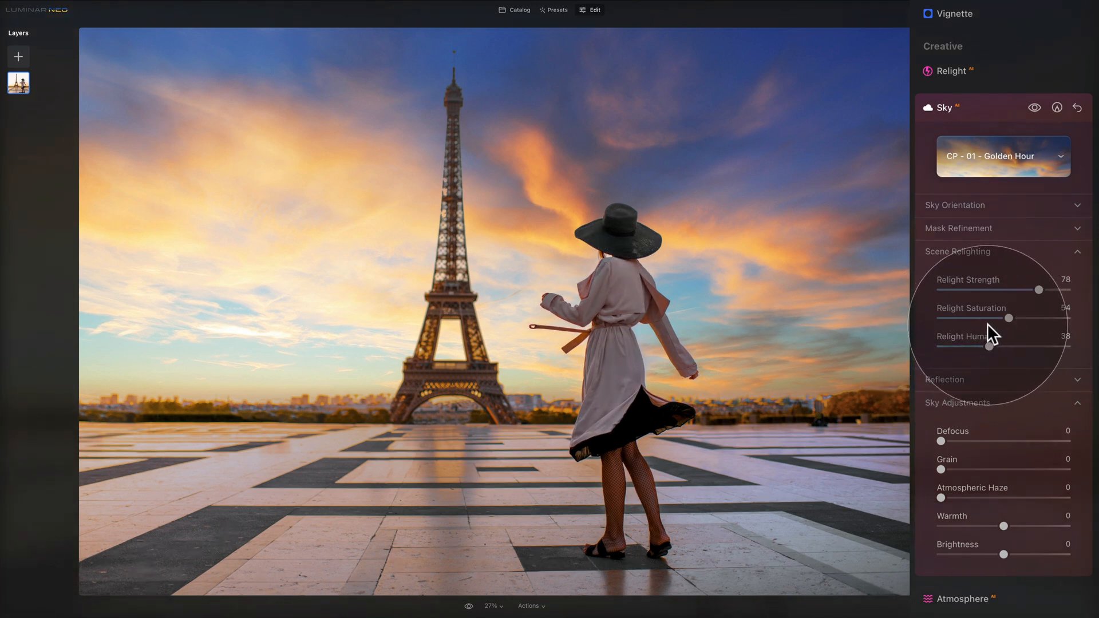
left_click(991, 252)
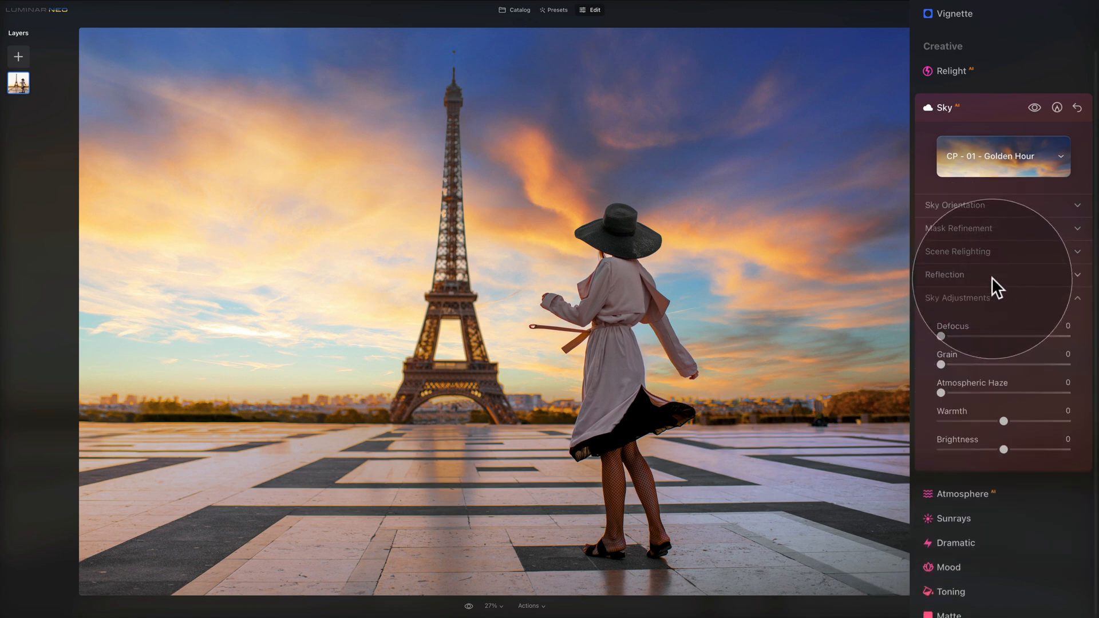
Step: Adjust the replacement sky's Warmth to -22 and Brightness to -17
left_click(991, 276)
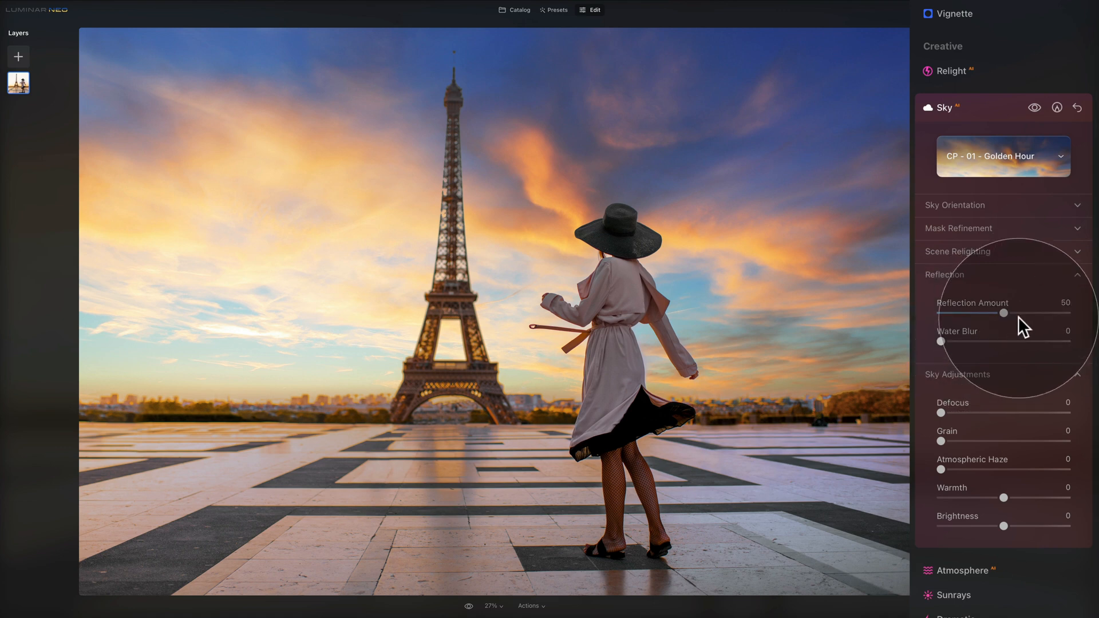
left_click(999, 274)
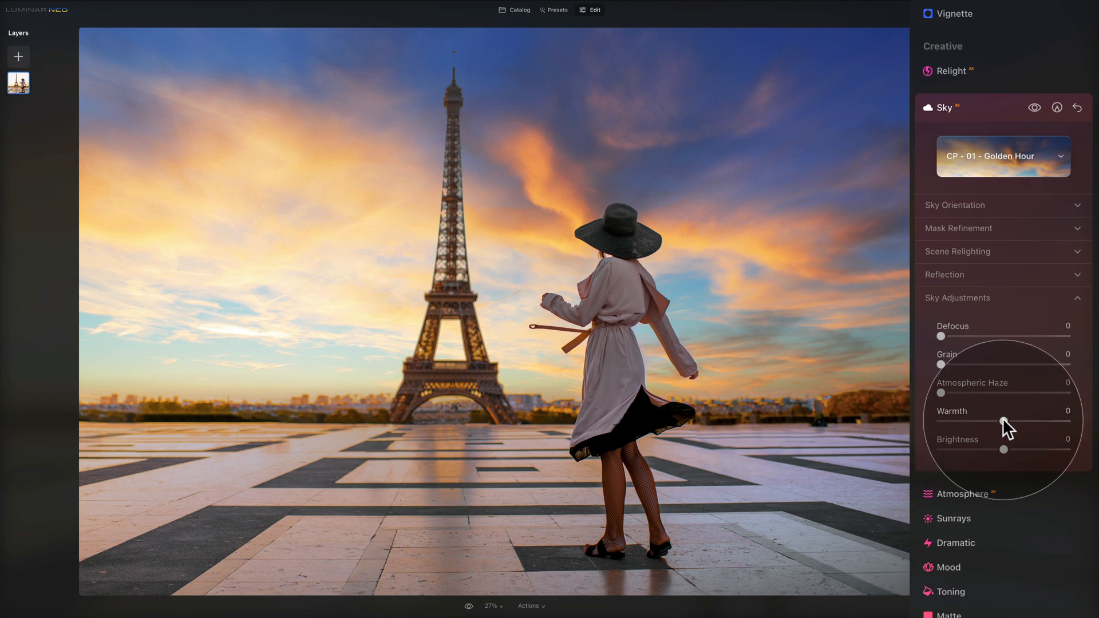
left_click_drag(1002, 421, 991, 449)
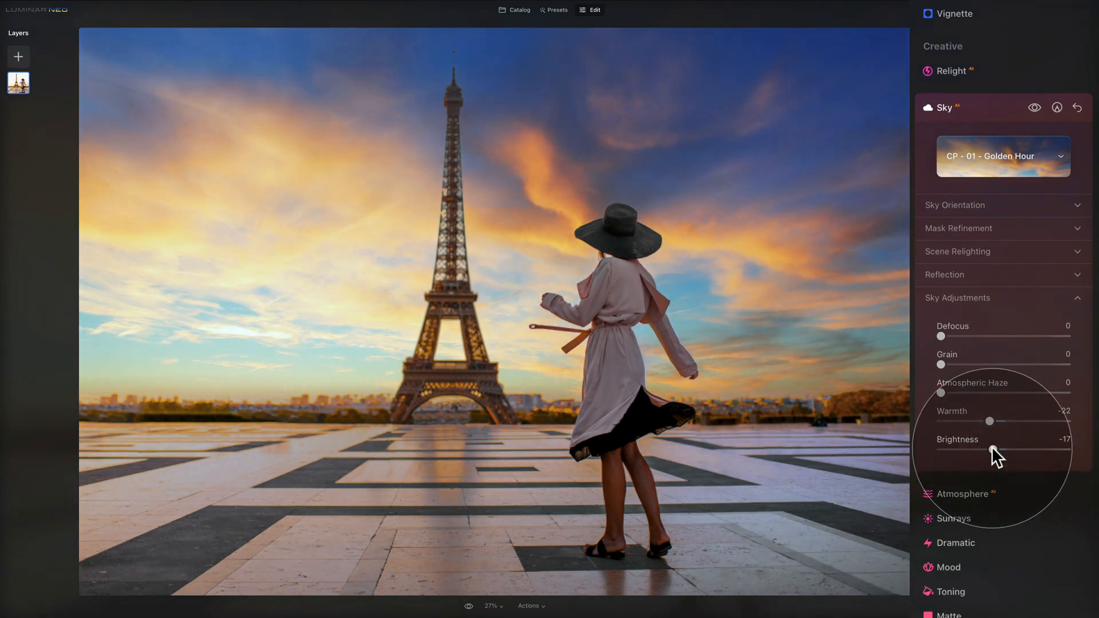